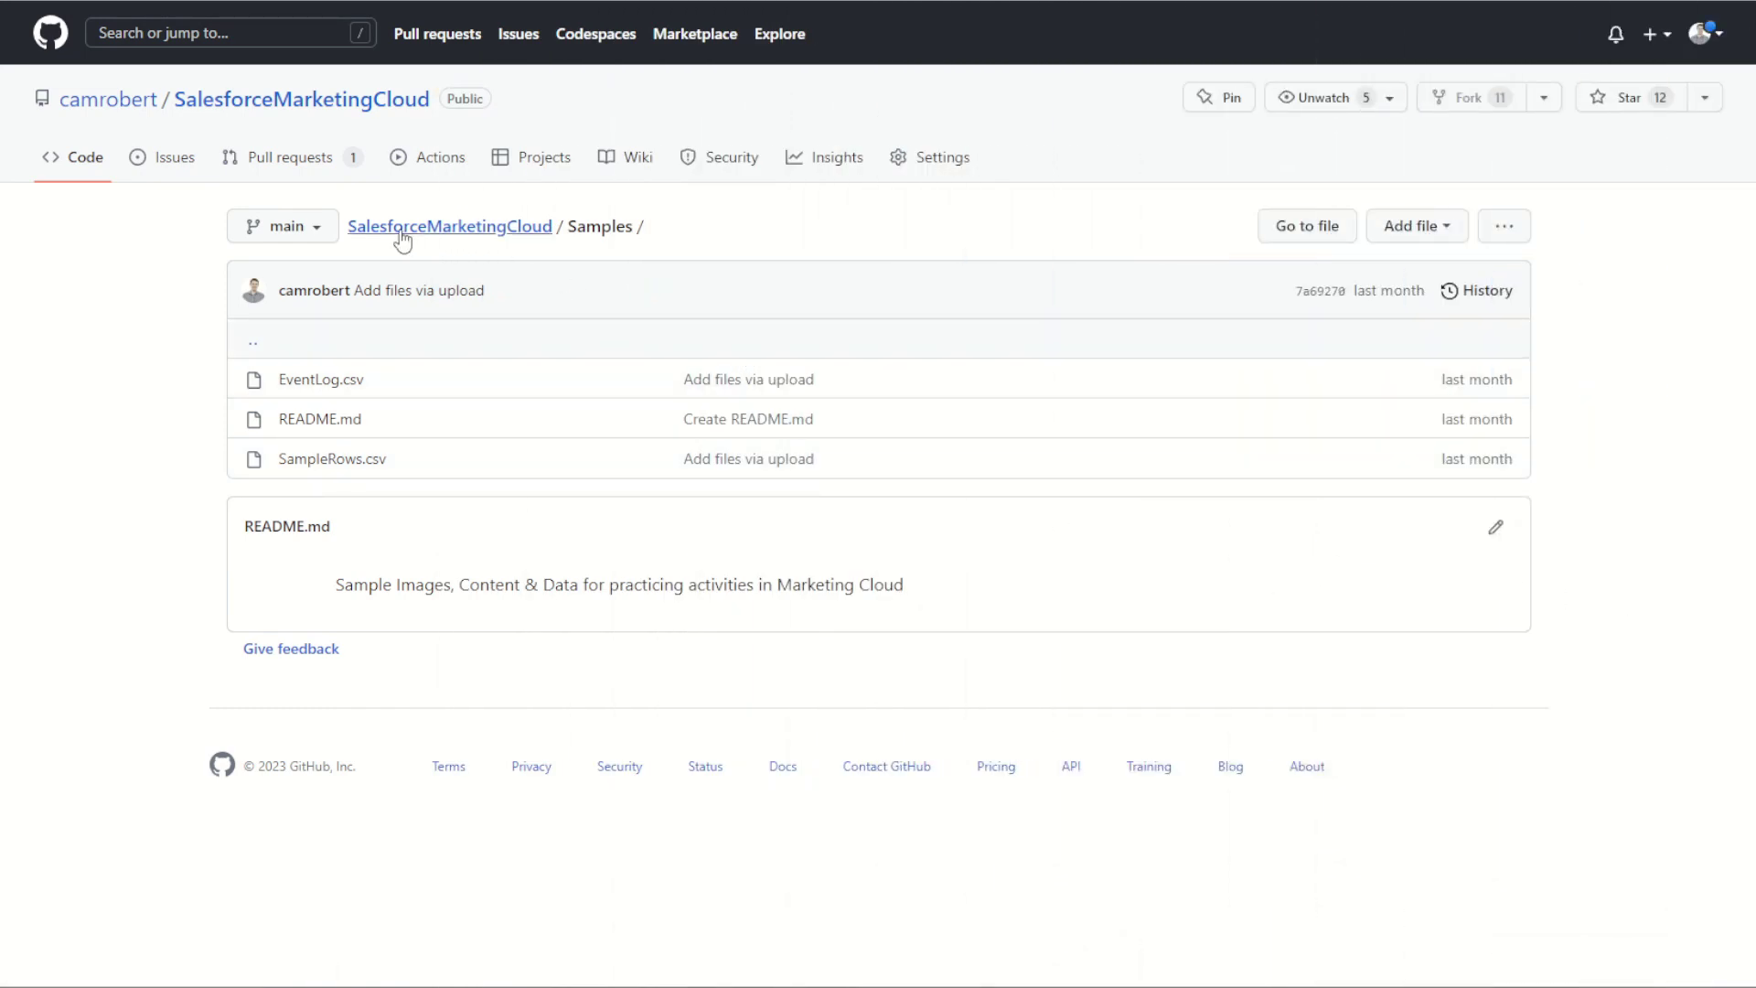
Step: Save the raw SampleRows.csv from GitHub into Downloads > File to Import
click(342, 460)
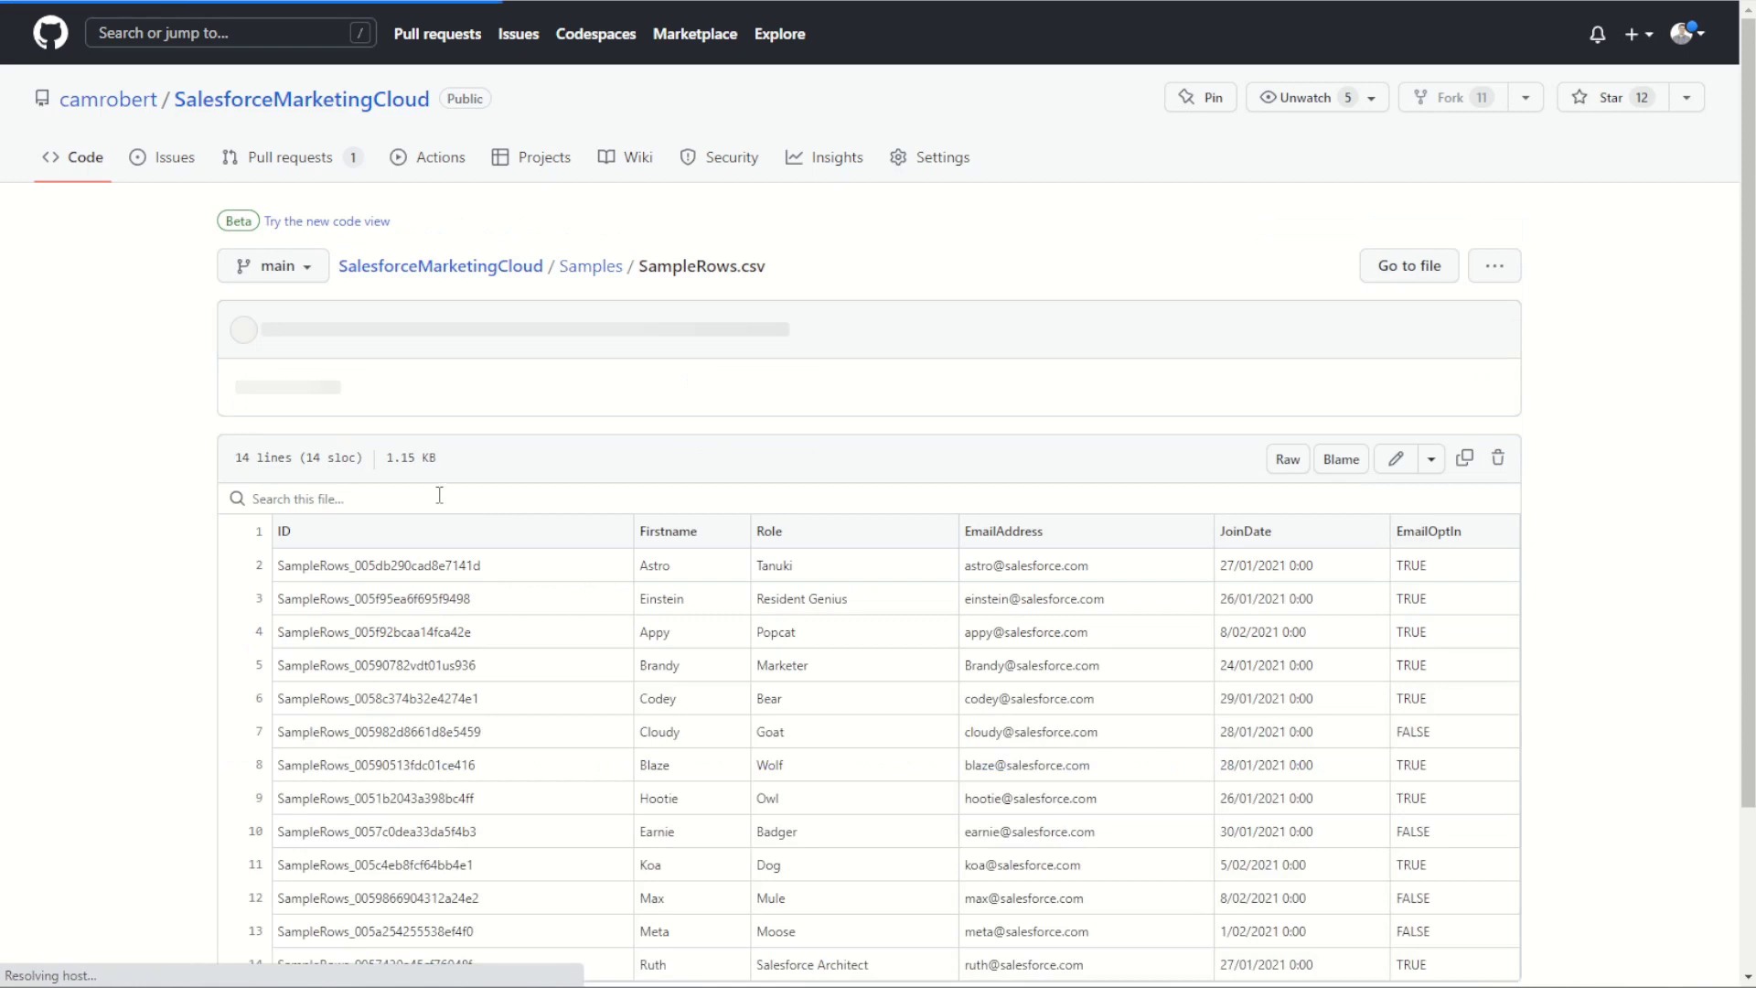
scroll(501, 547, down, 1)
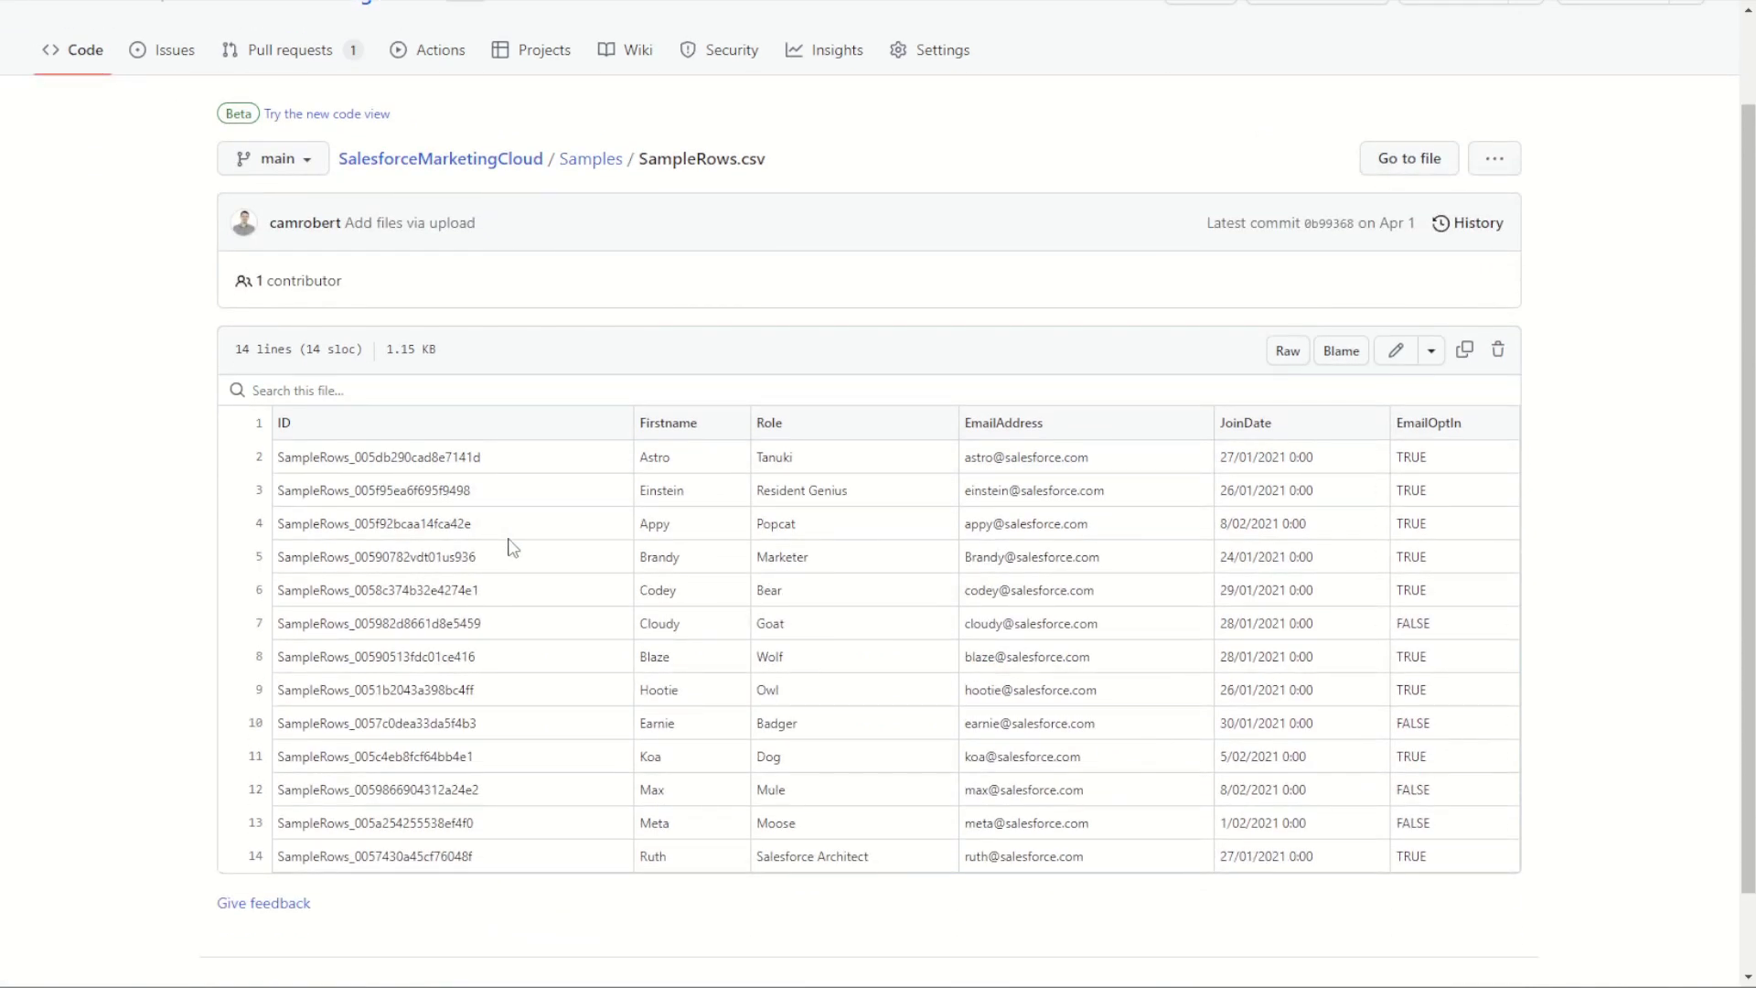
click(1287, 353)
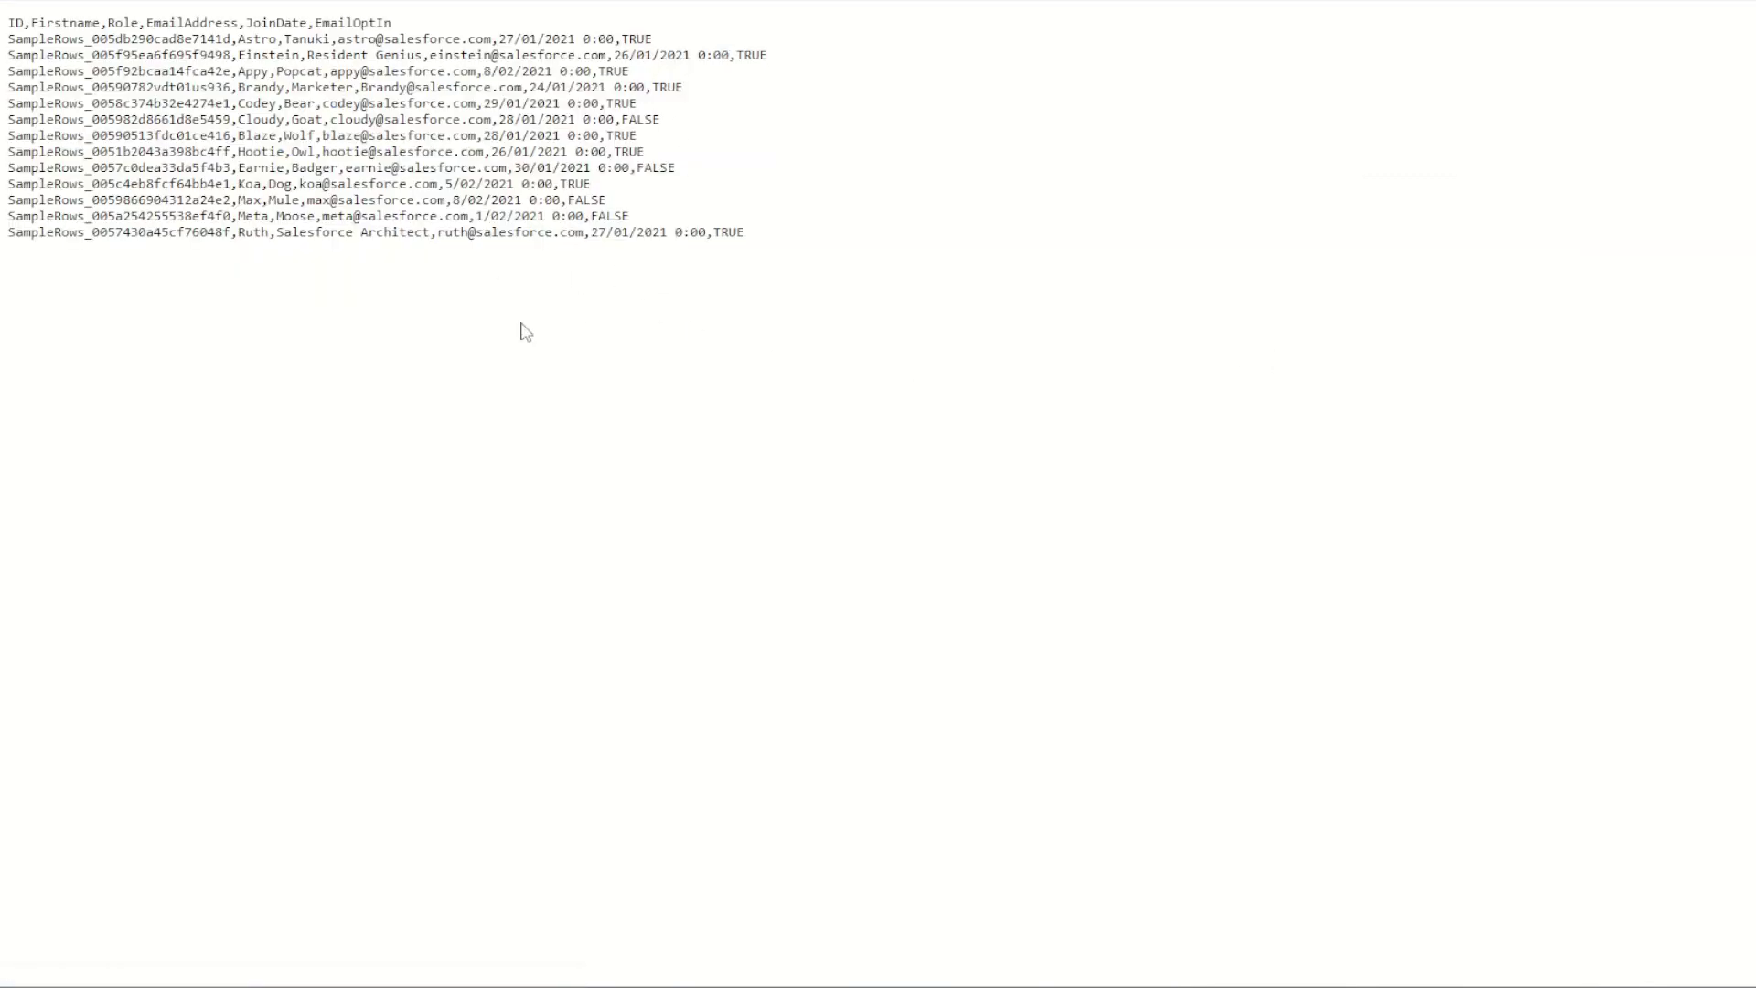
right_click(558, 282)
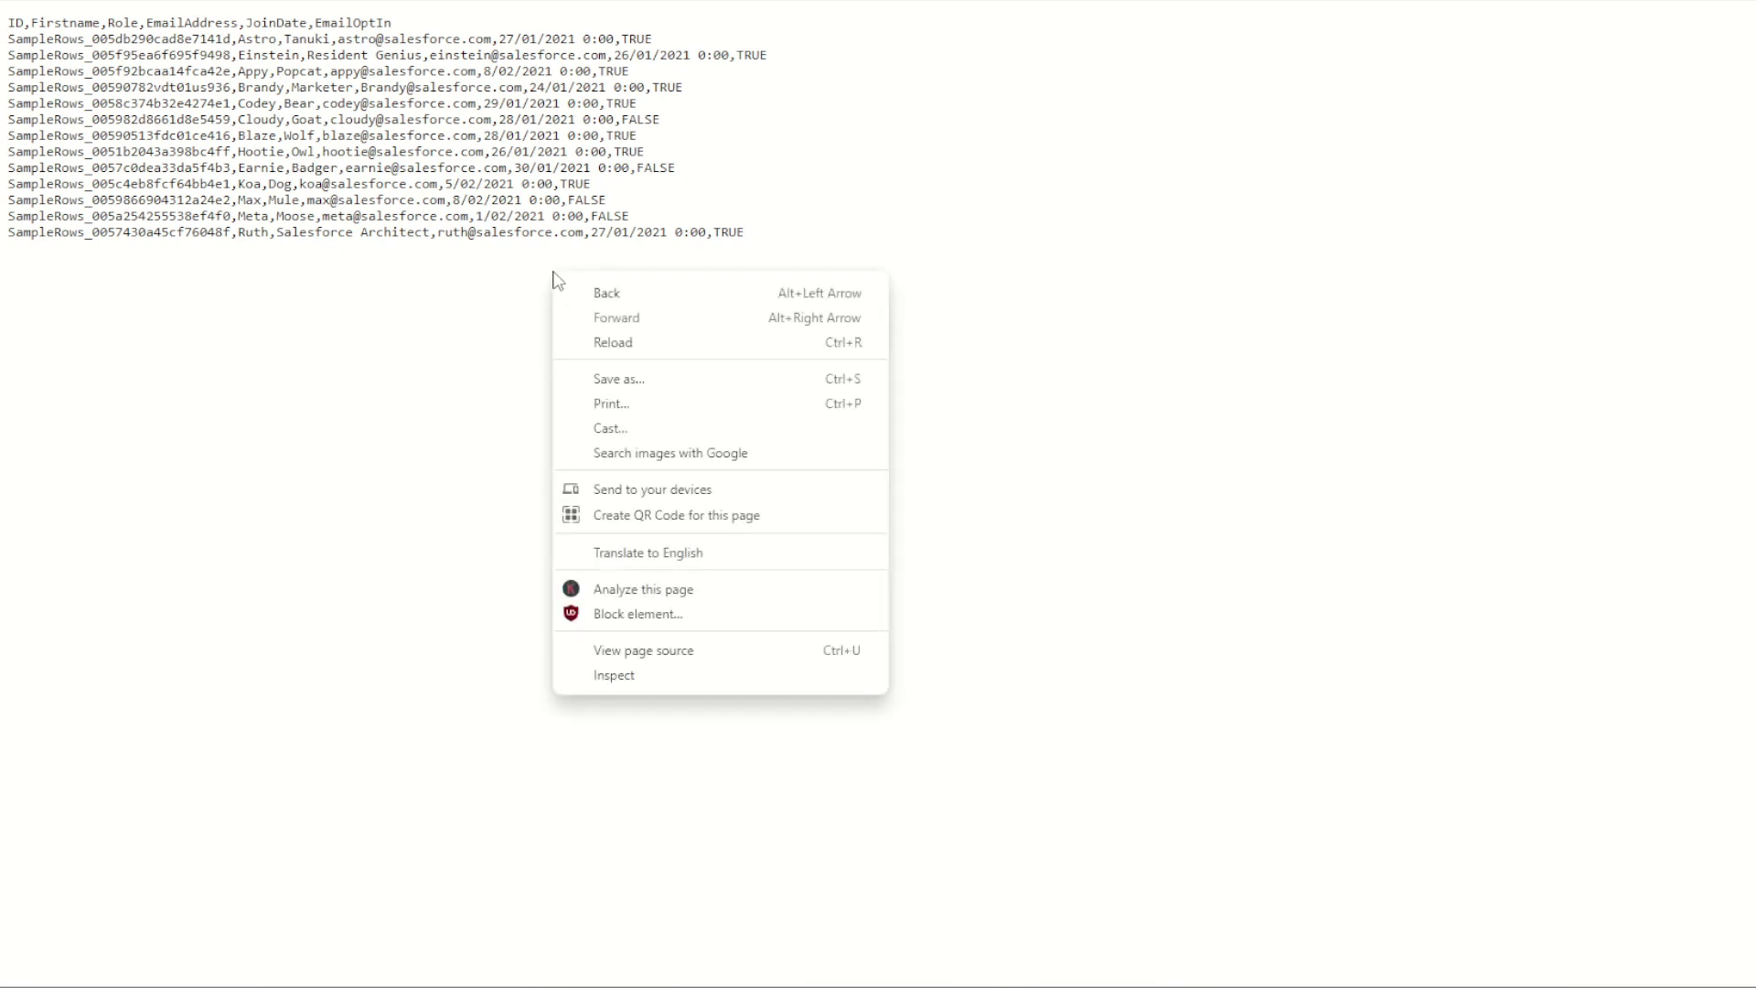
click(584, 375)
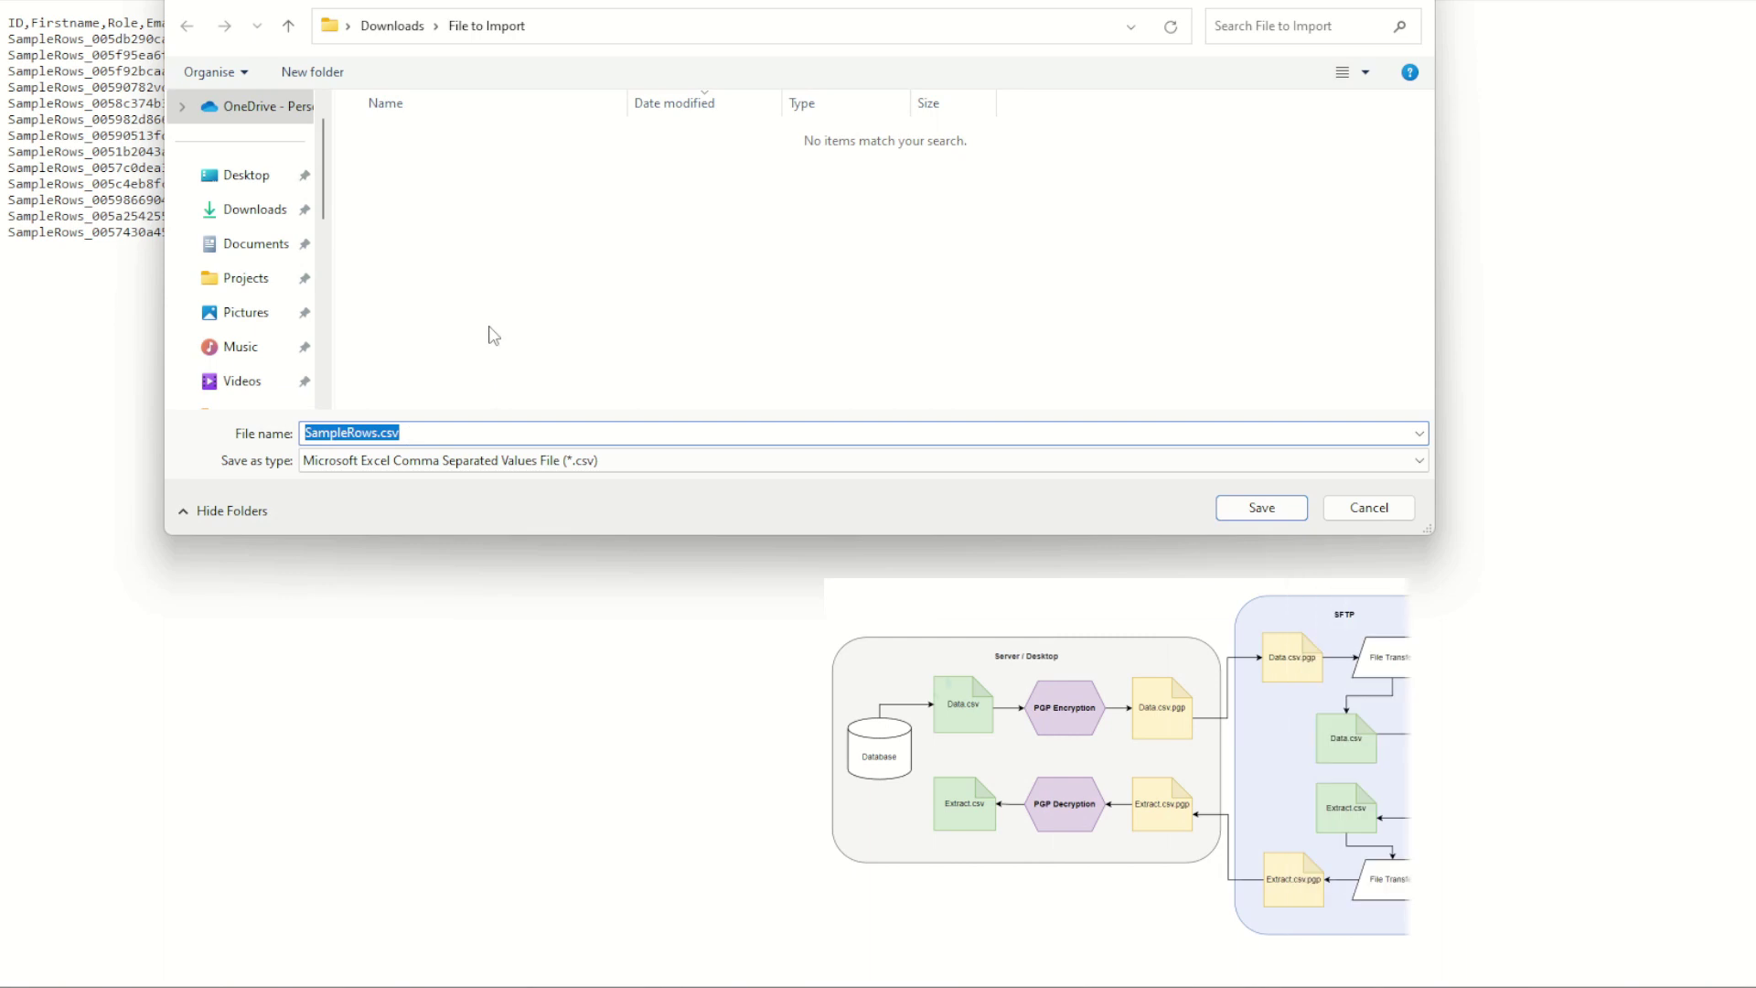
click(1254, 508)
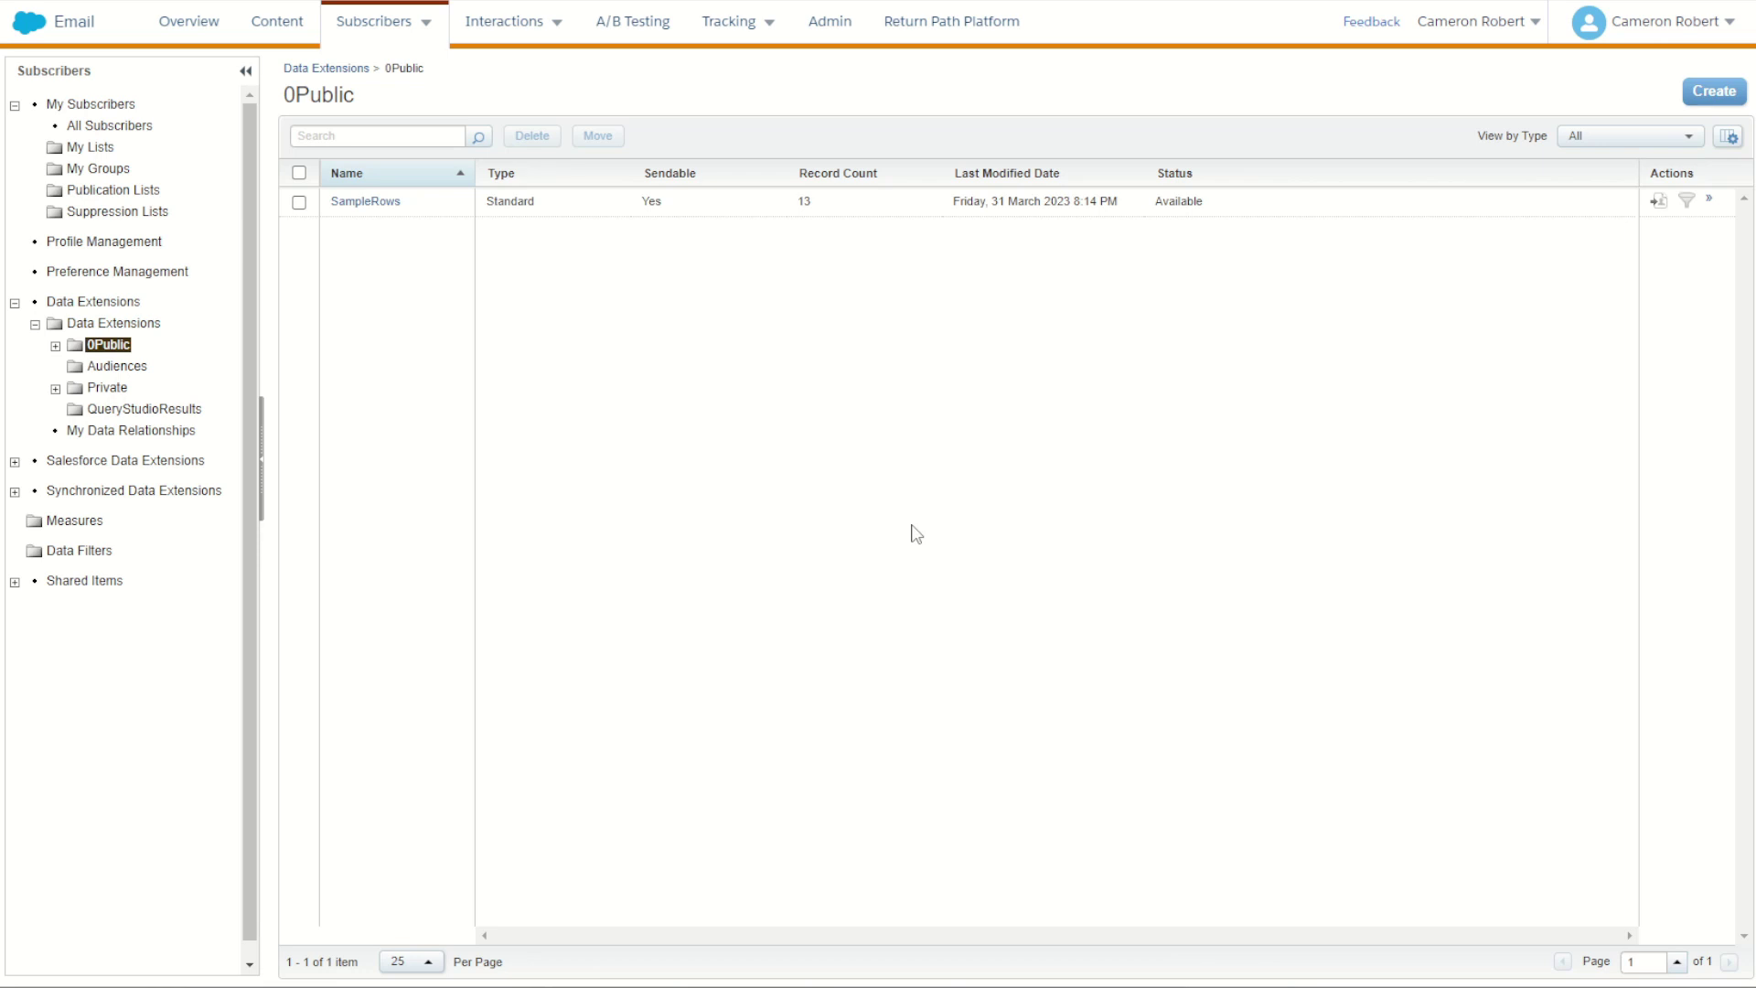
Step: Start a standard data extension created from the existing 0Public > SampleRows
click(1714, 92)
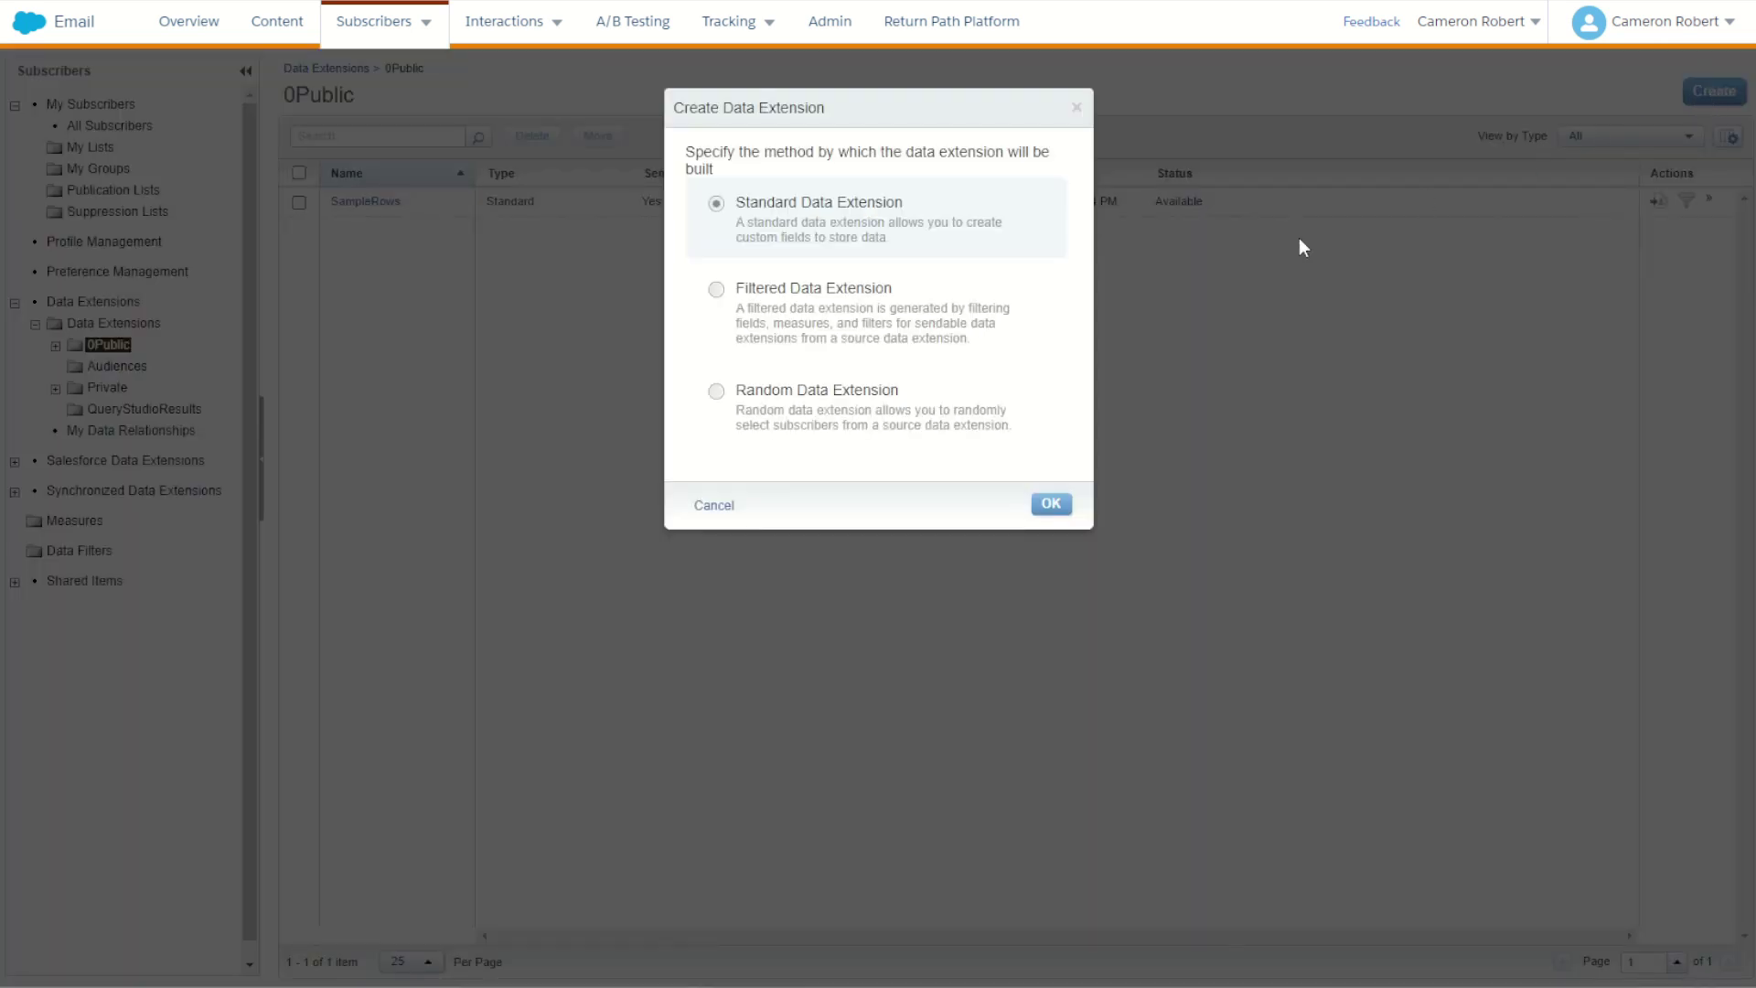
click(1052, 504)
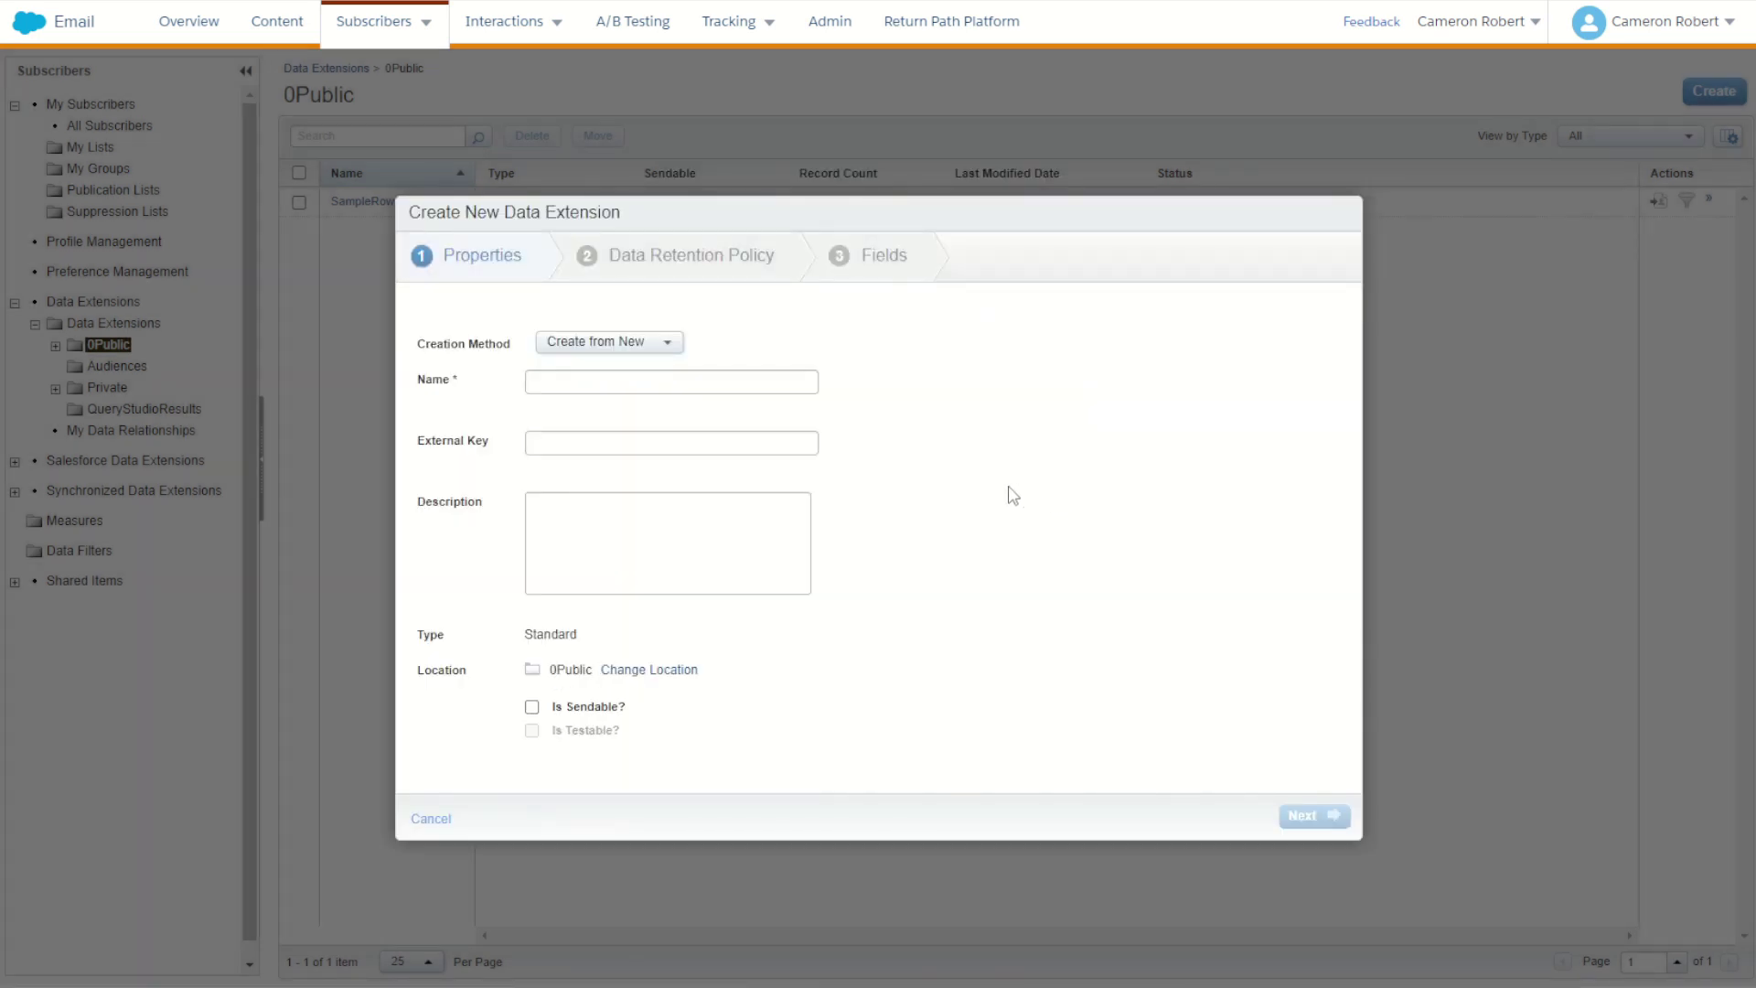
click(641, 342)
click(645, 392)
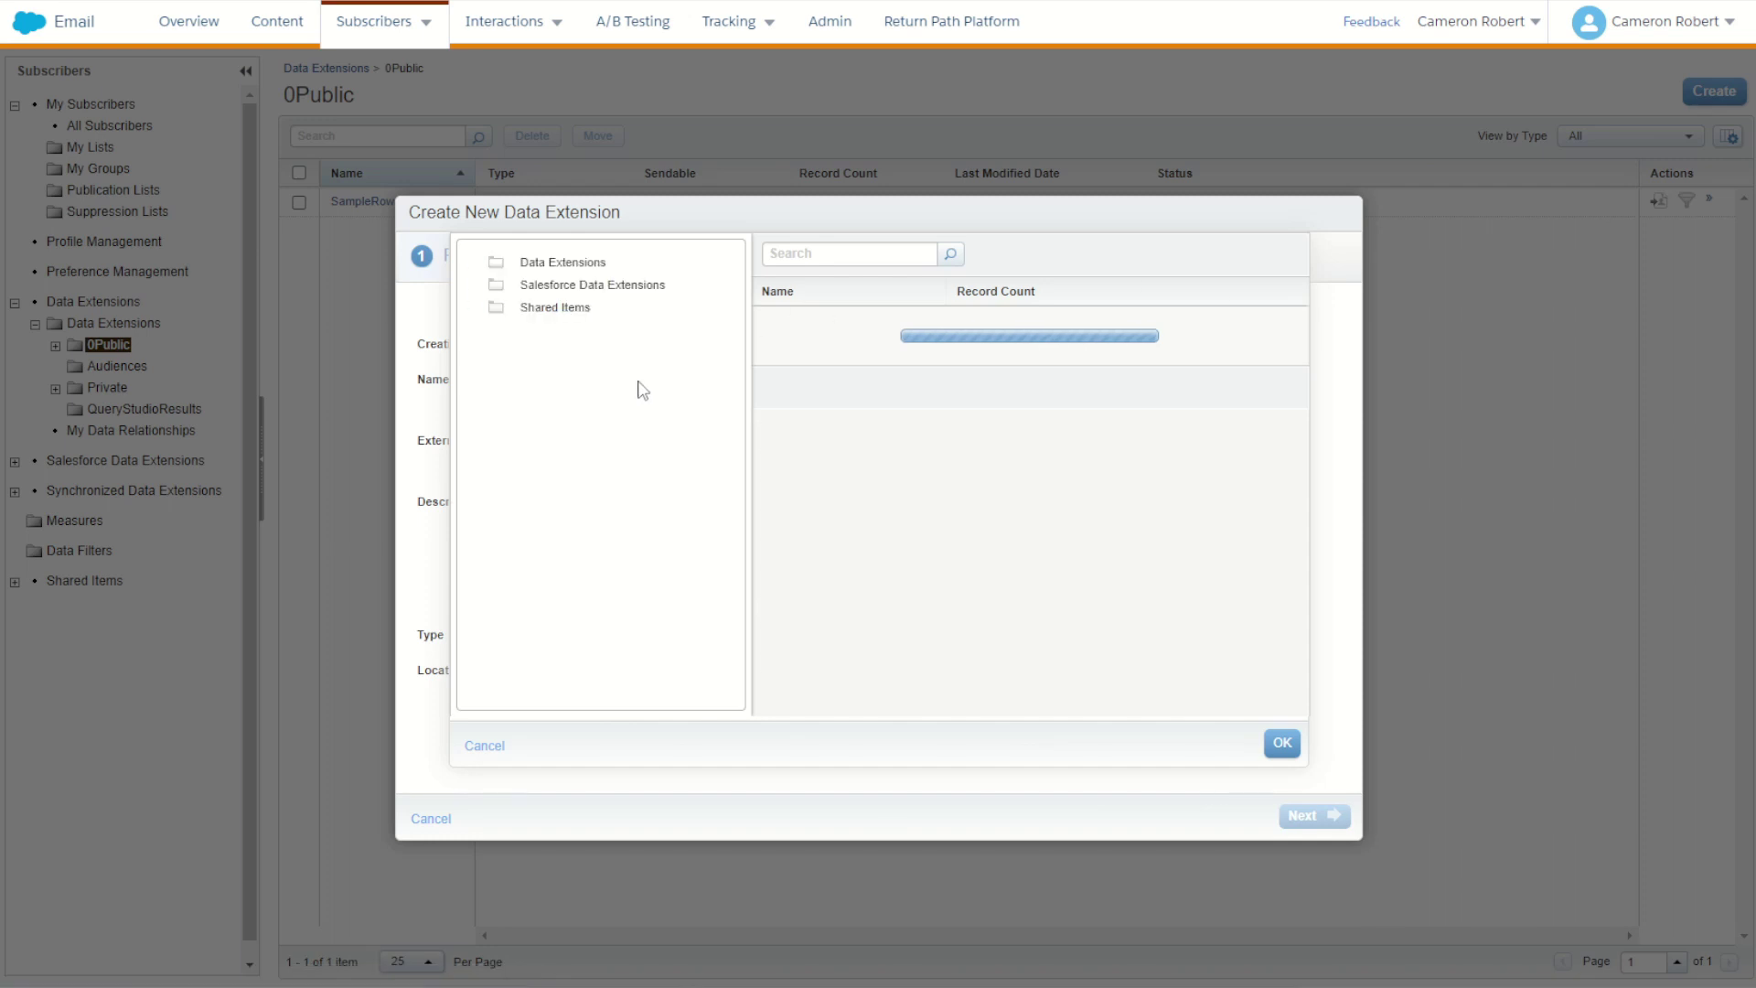
click(474, 264)
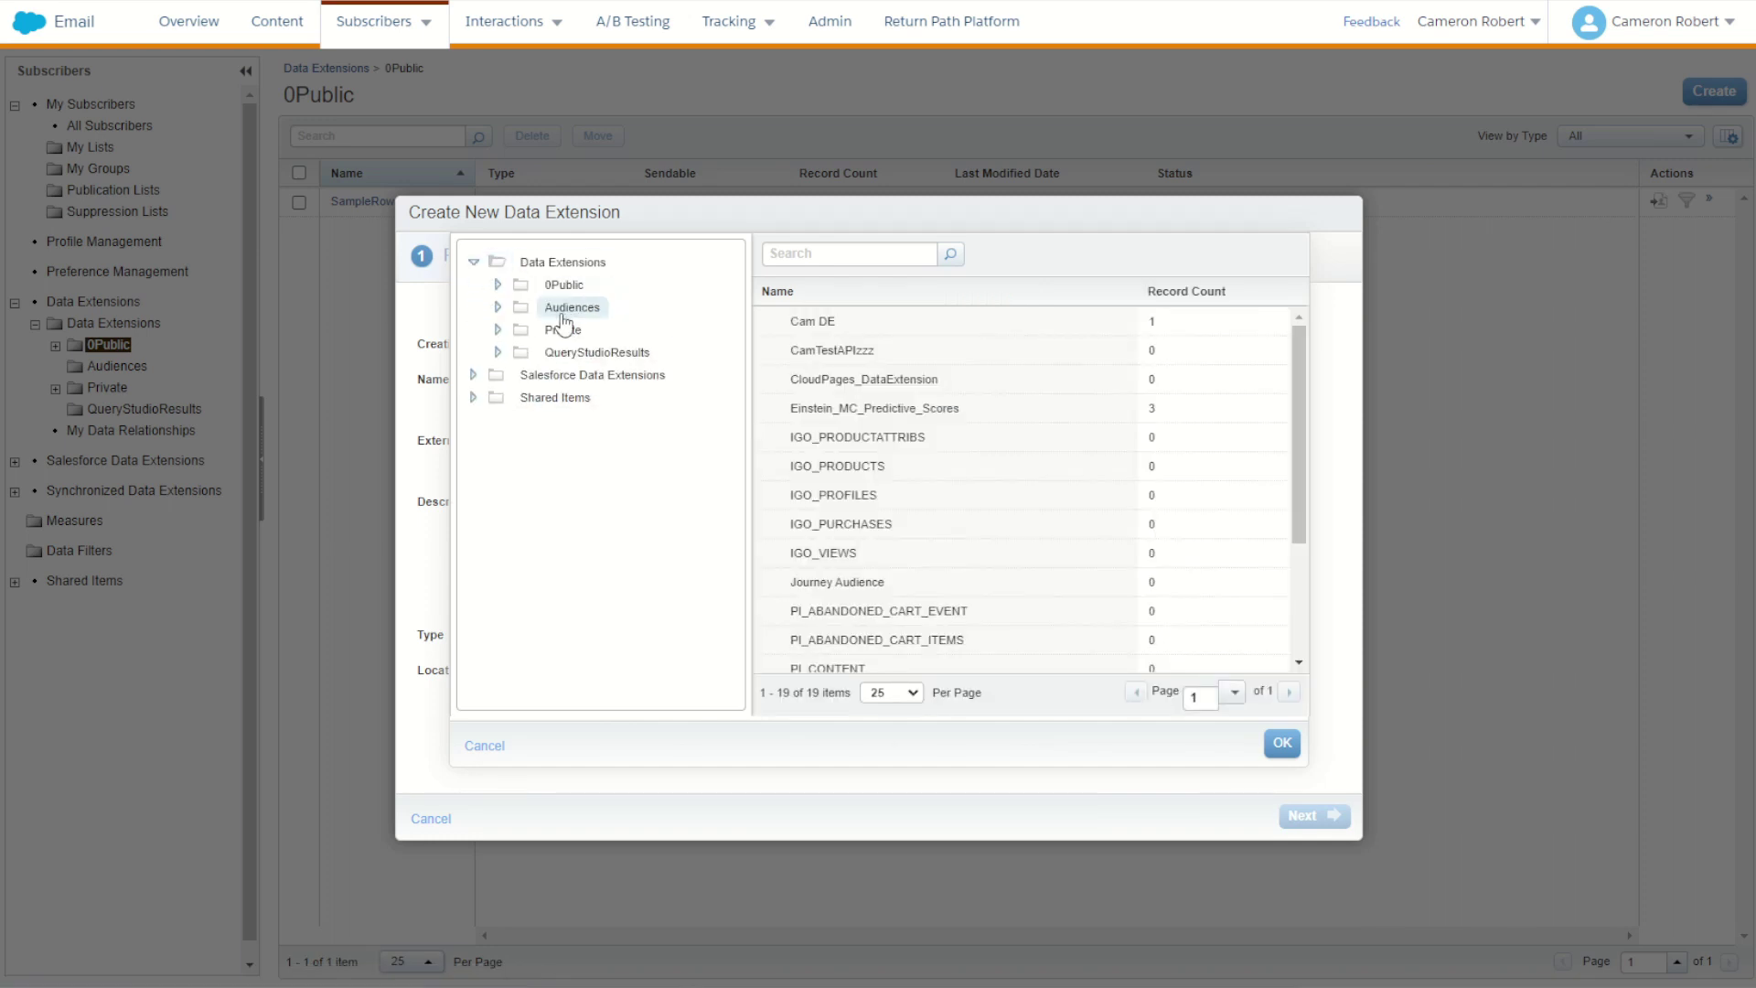
click(561, 285)
click(835, 333)
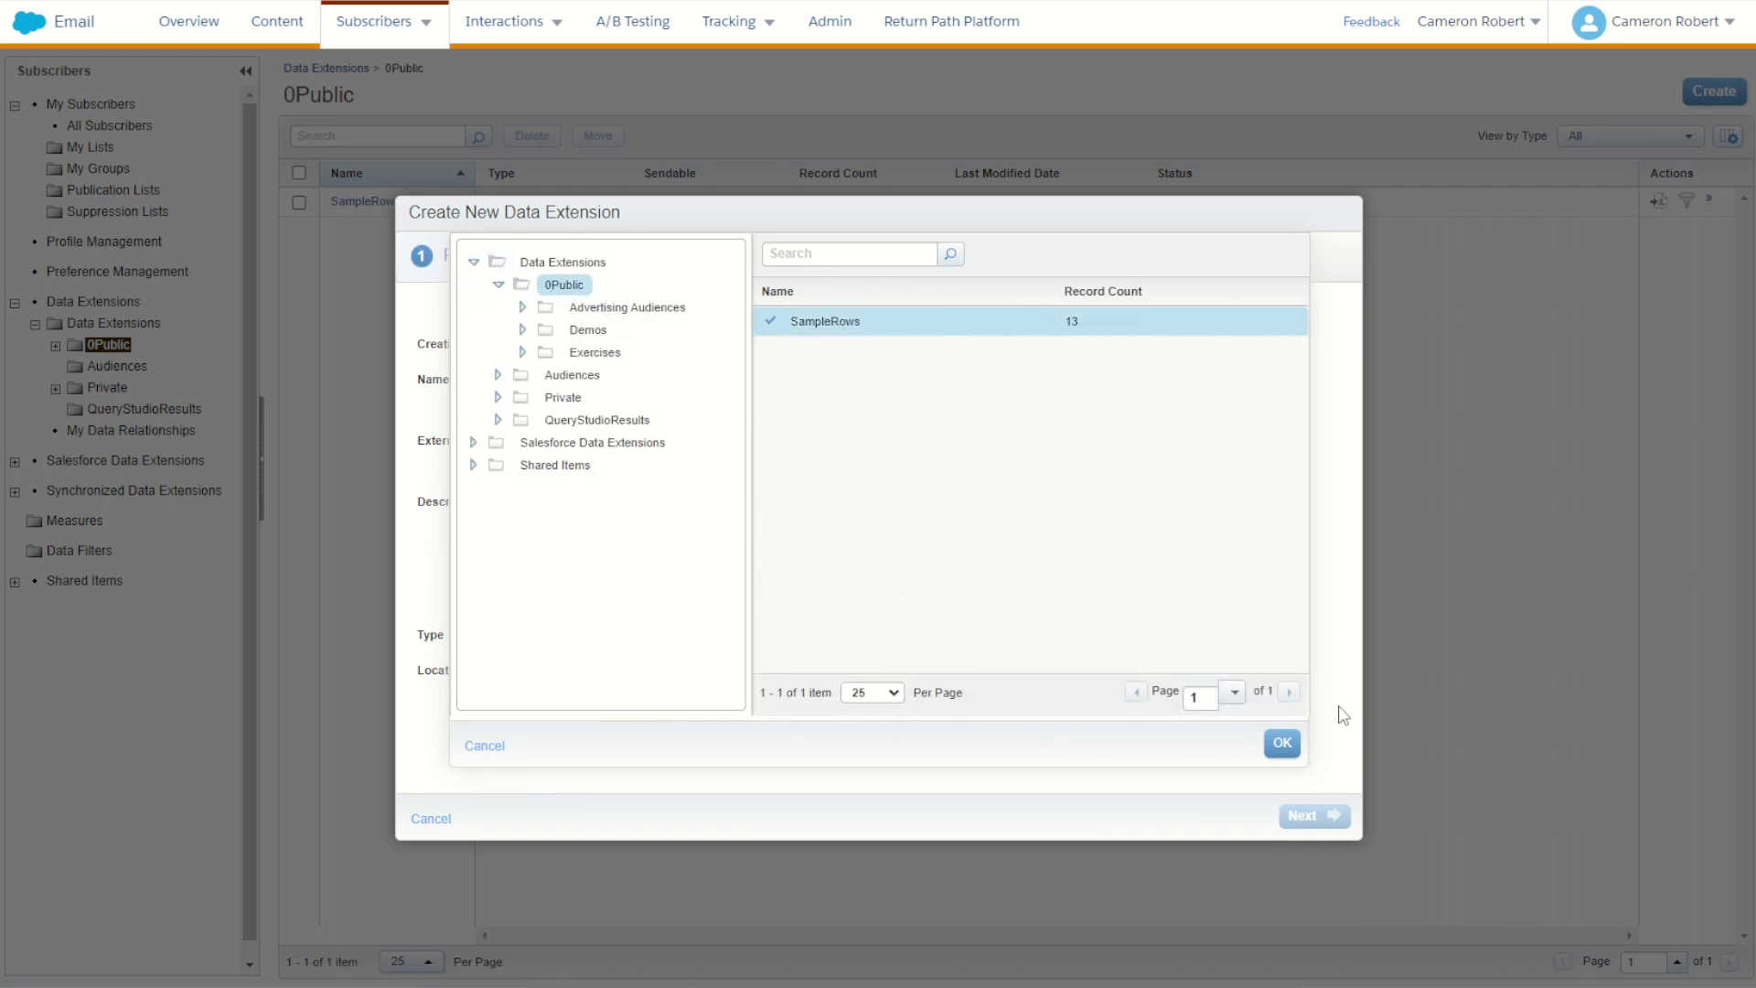
click(1283, 743)
Step: Rename it to 'SampleRows PGP' and advance past data retention to Fields
drag(612, 382, 810, 385)
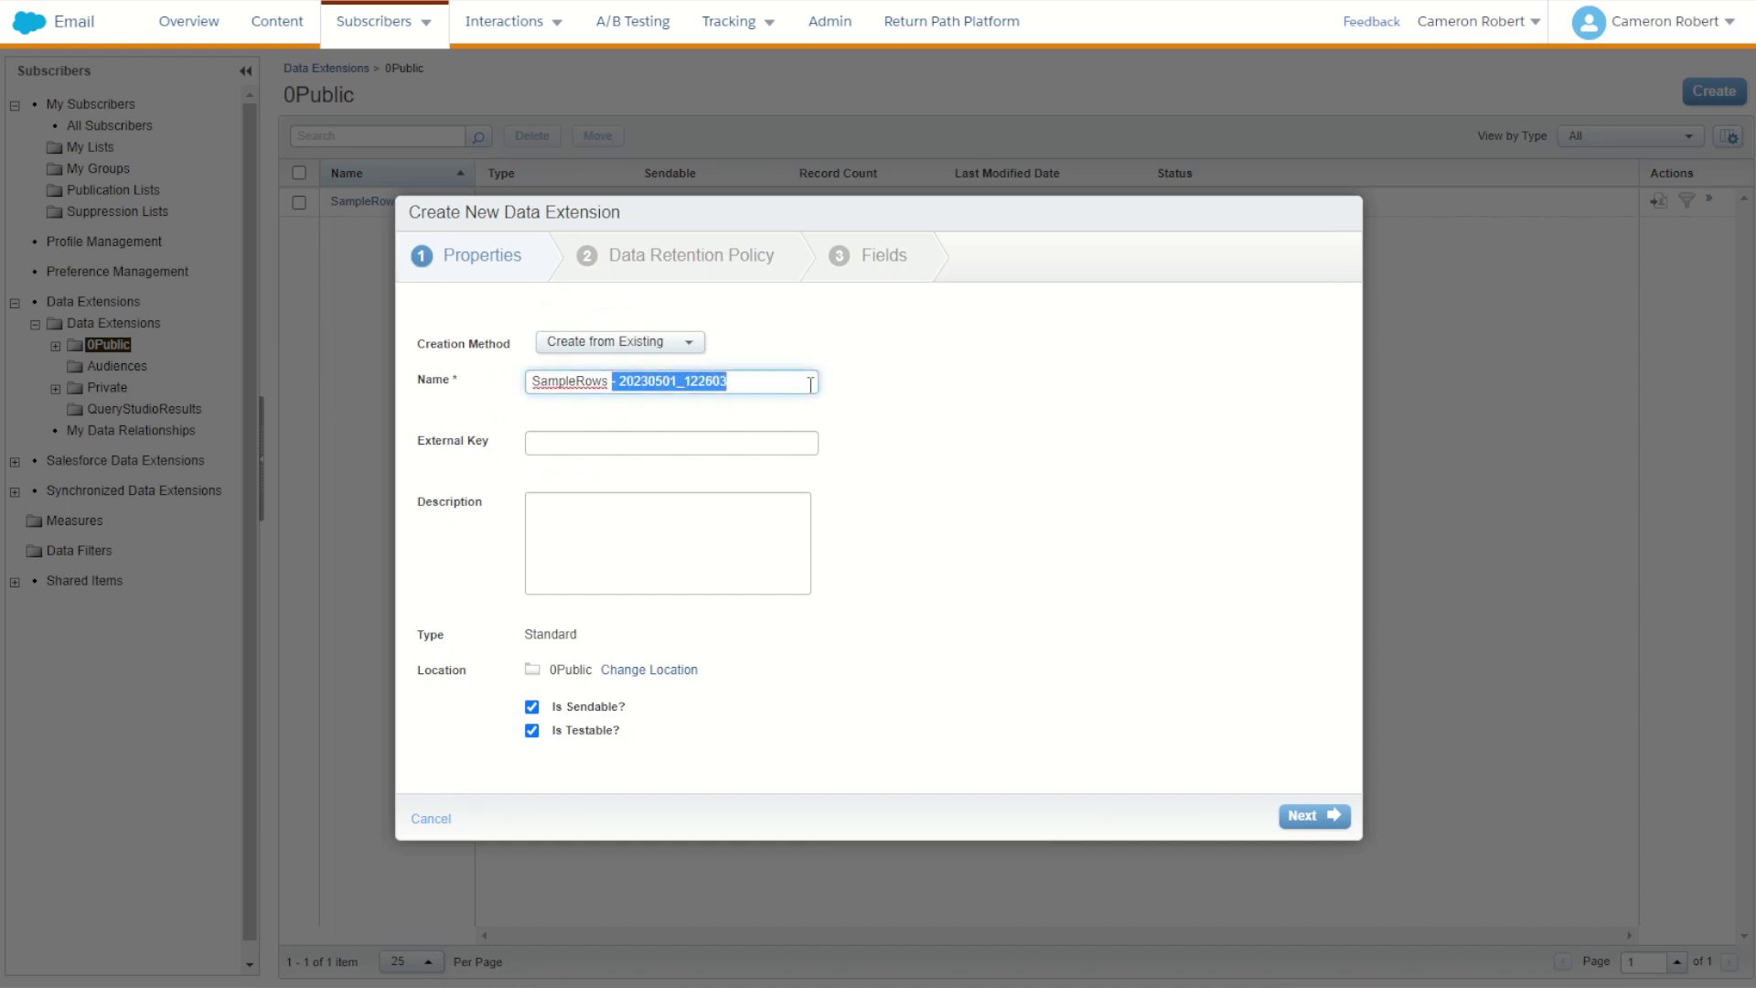
text(PGP)
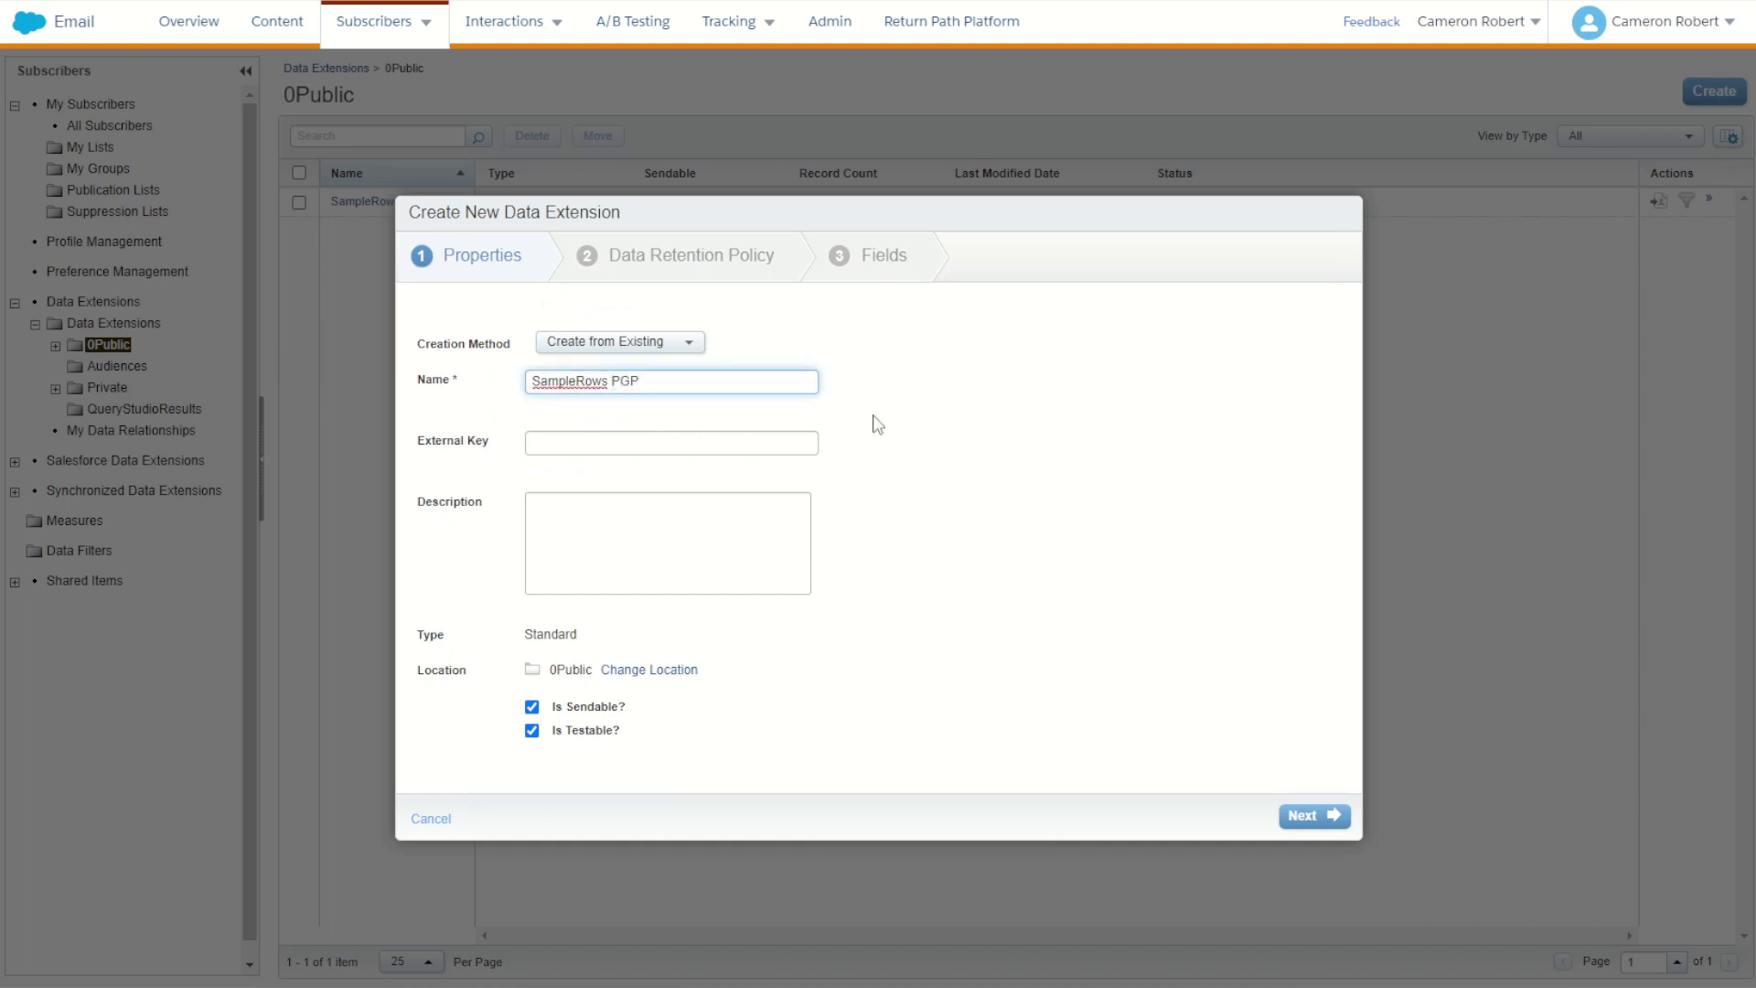
click(1297, 820)
click(1312, 815)
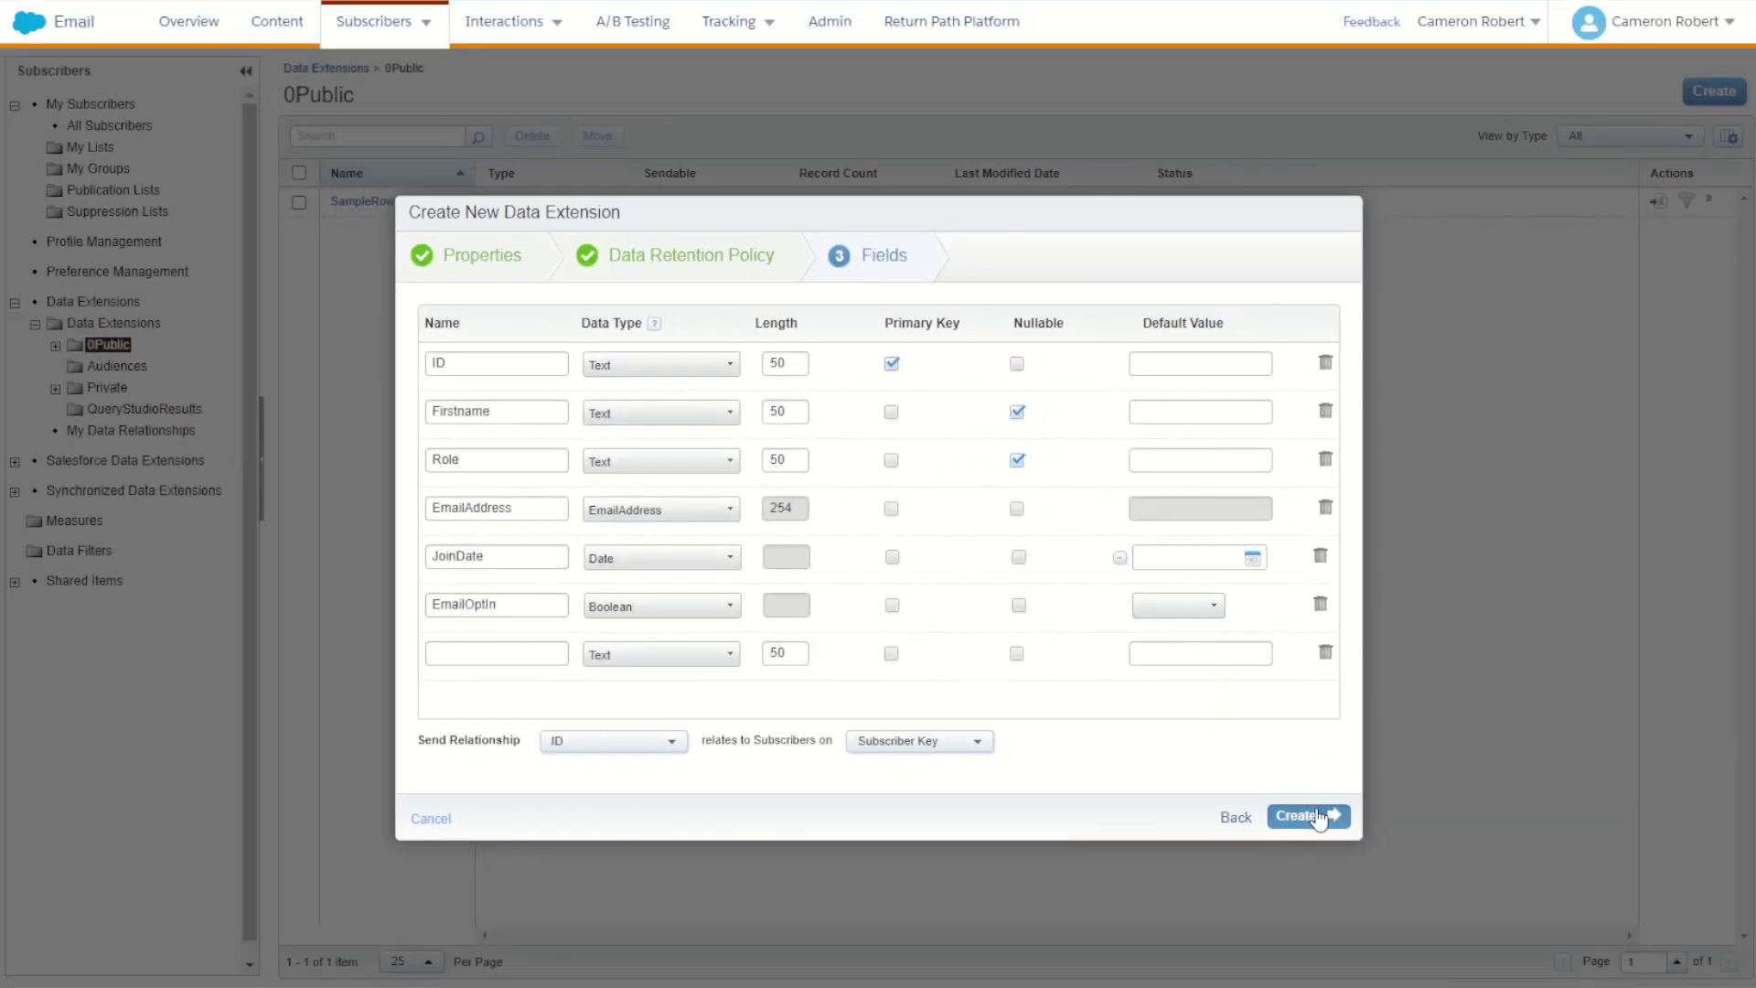
Step: Create SampleRows PGP with fields ID (primary key), Firstname, Role, EmailAddress, JoinDate, EmailOptIn
click(1318, 816)
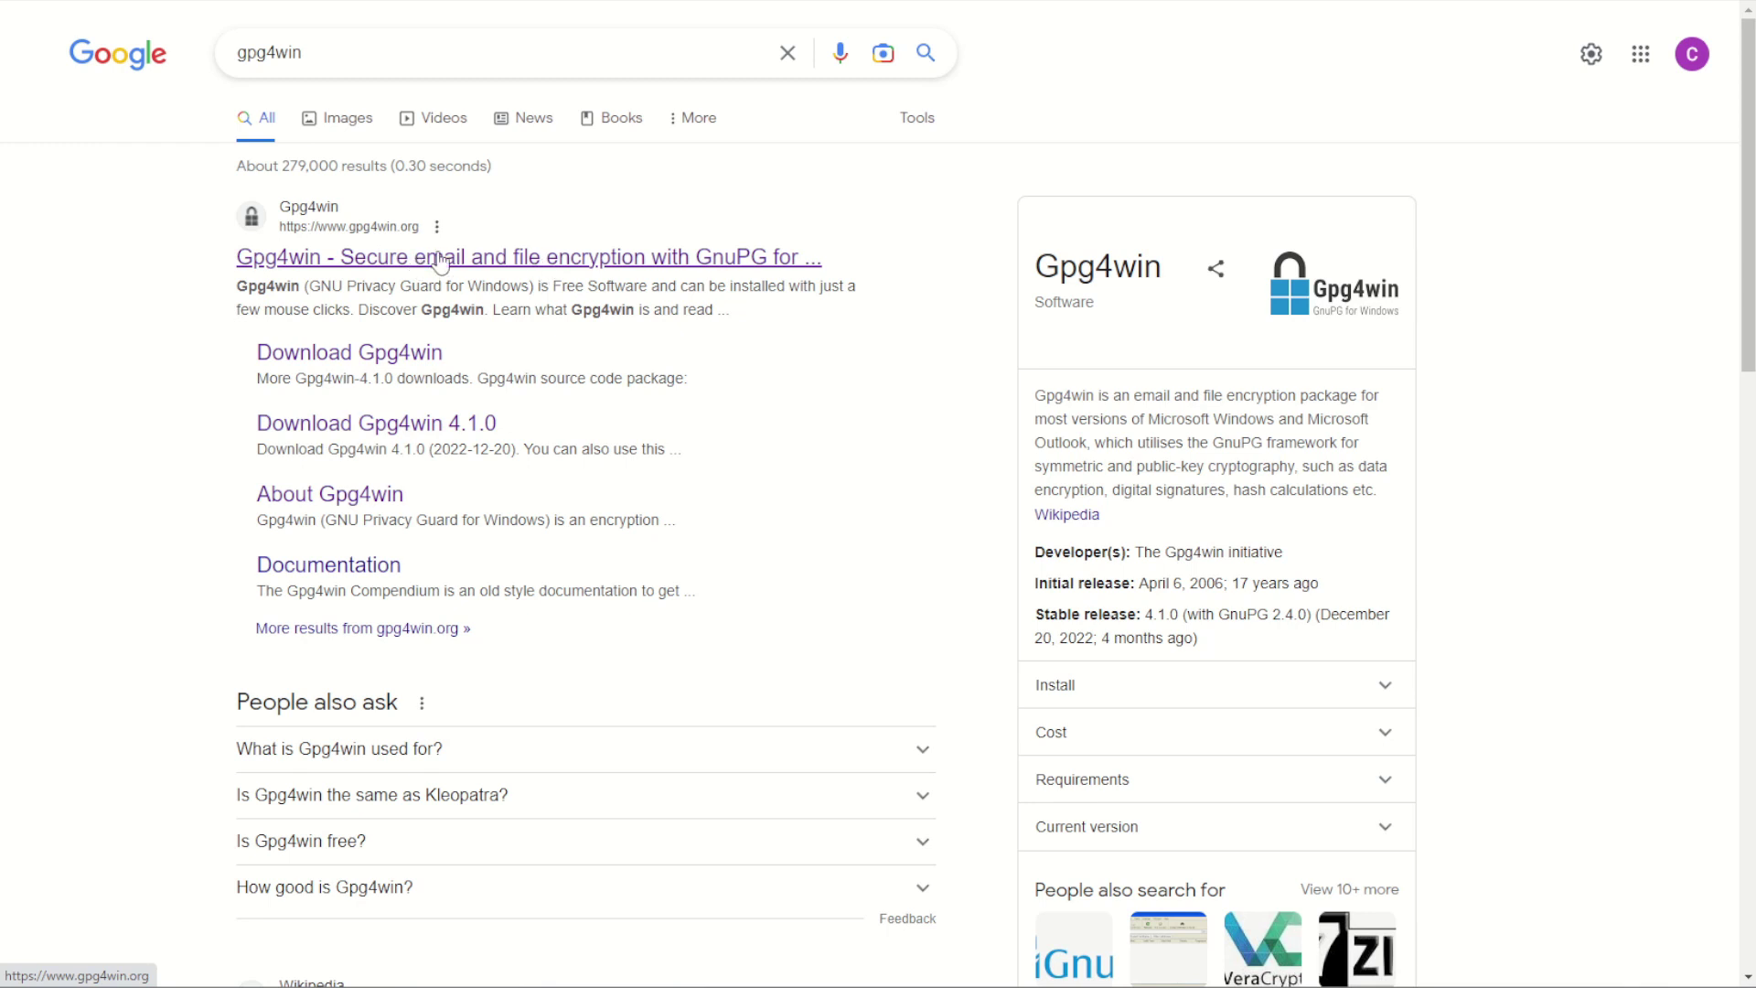
Step: Go from the gpg4win.org search result to the Gpg4win 4.1.0 Download details page
click(520, 261)
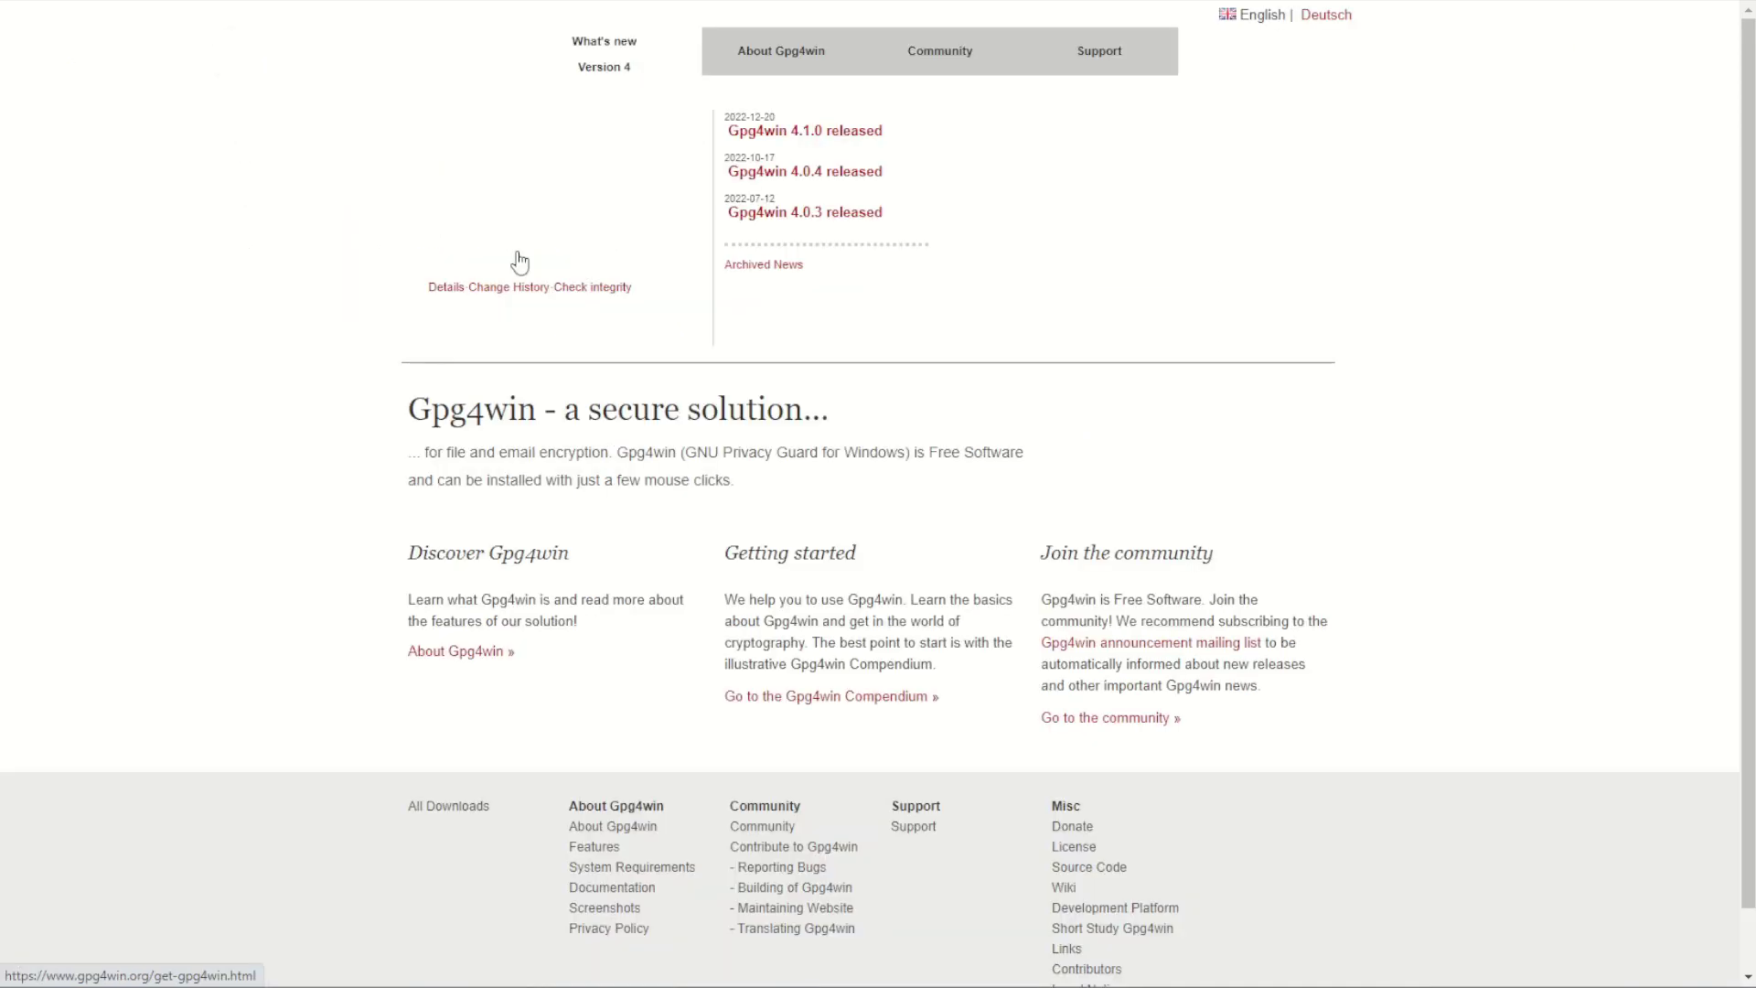
click(448, 289)
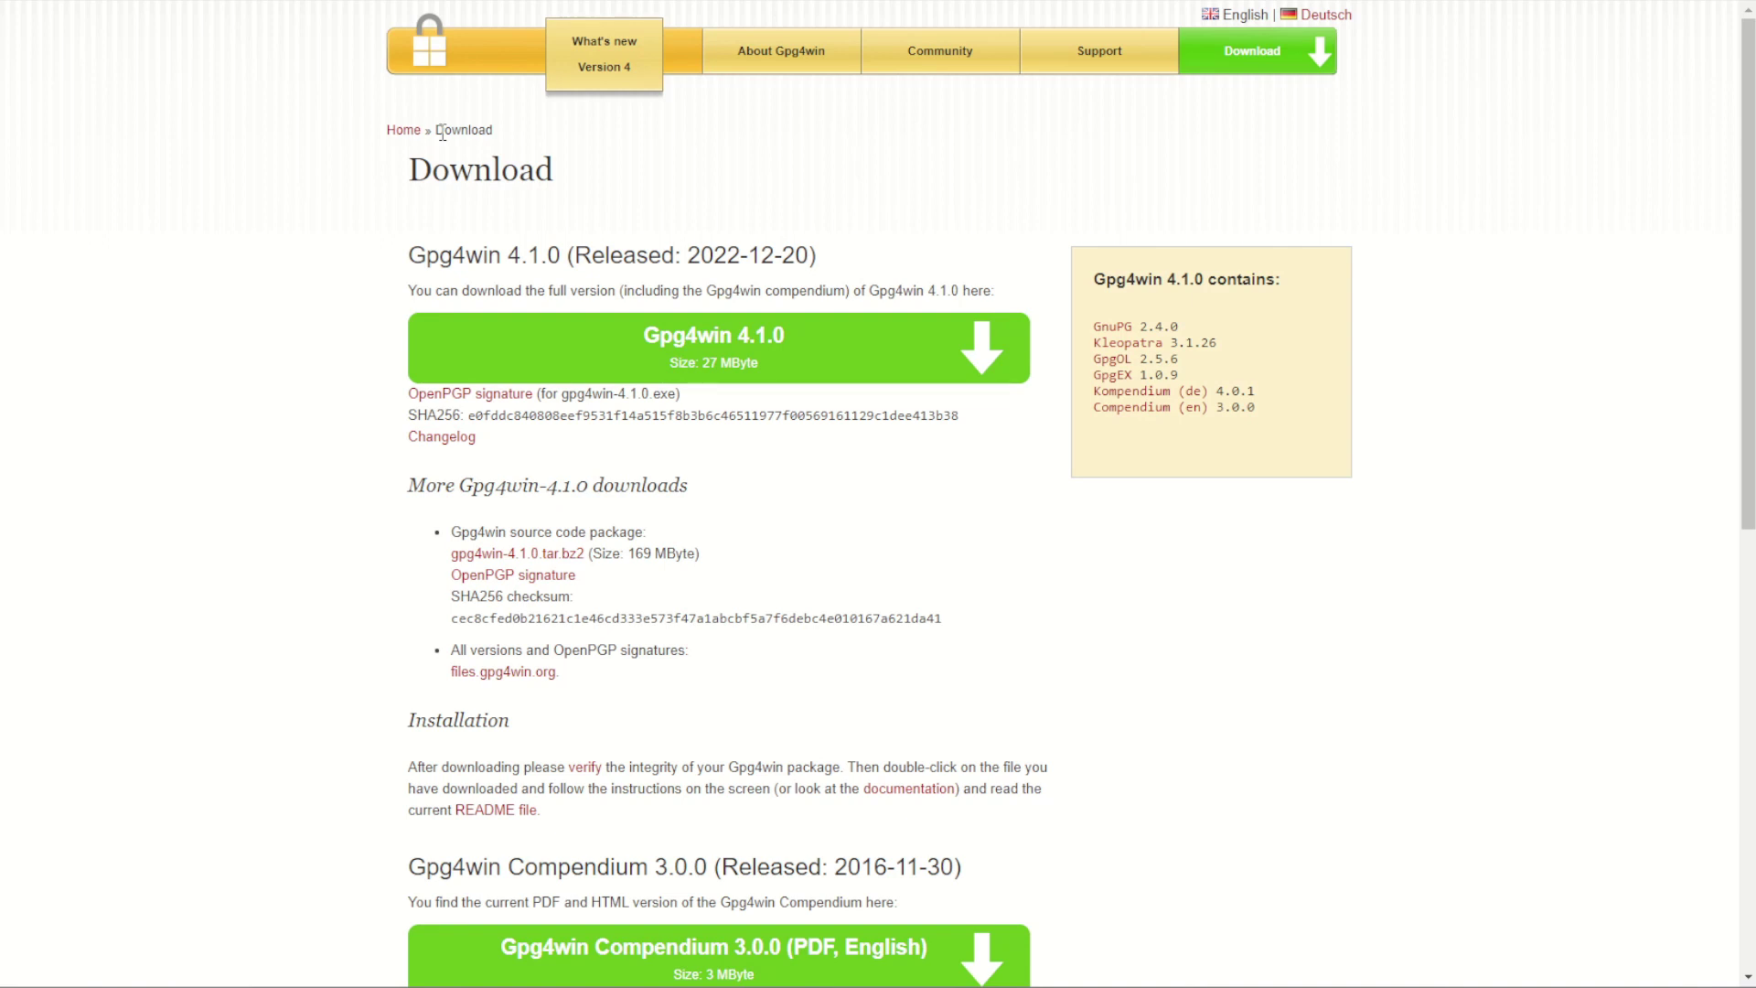
scroll(457, 147, down, 2)
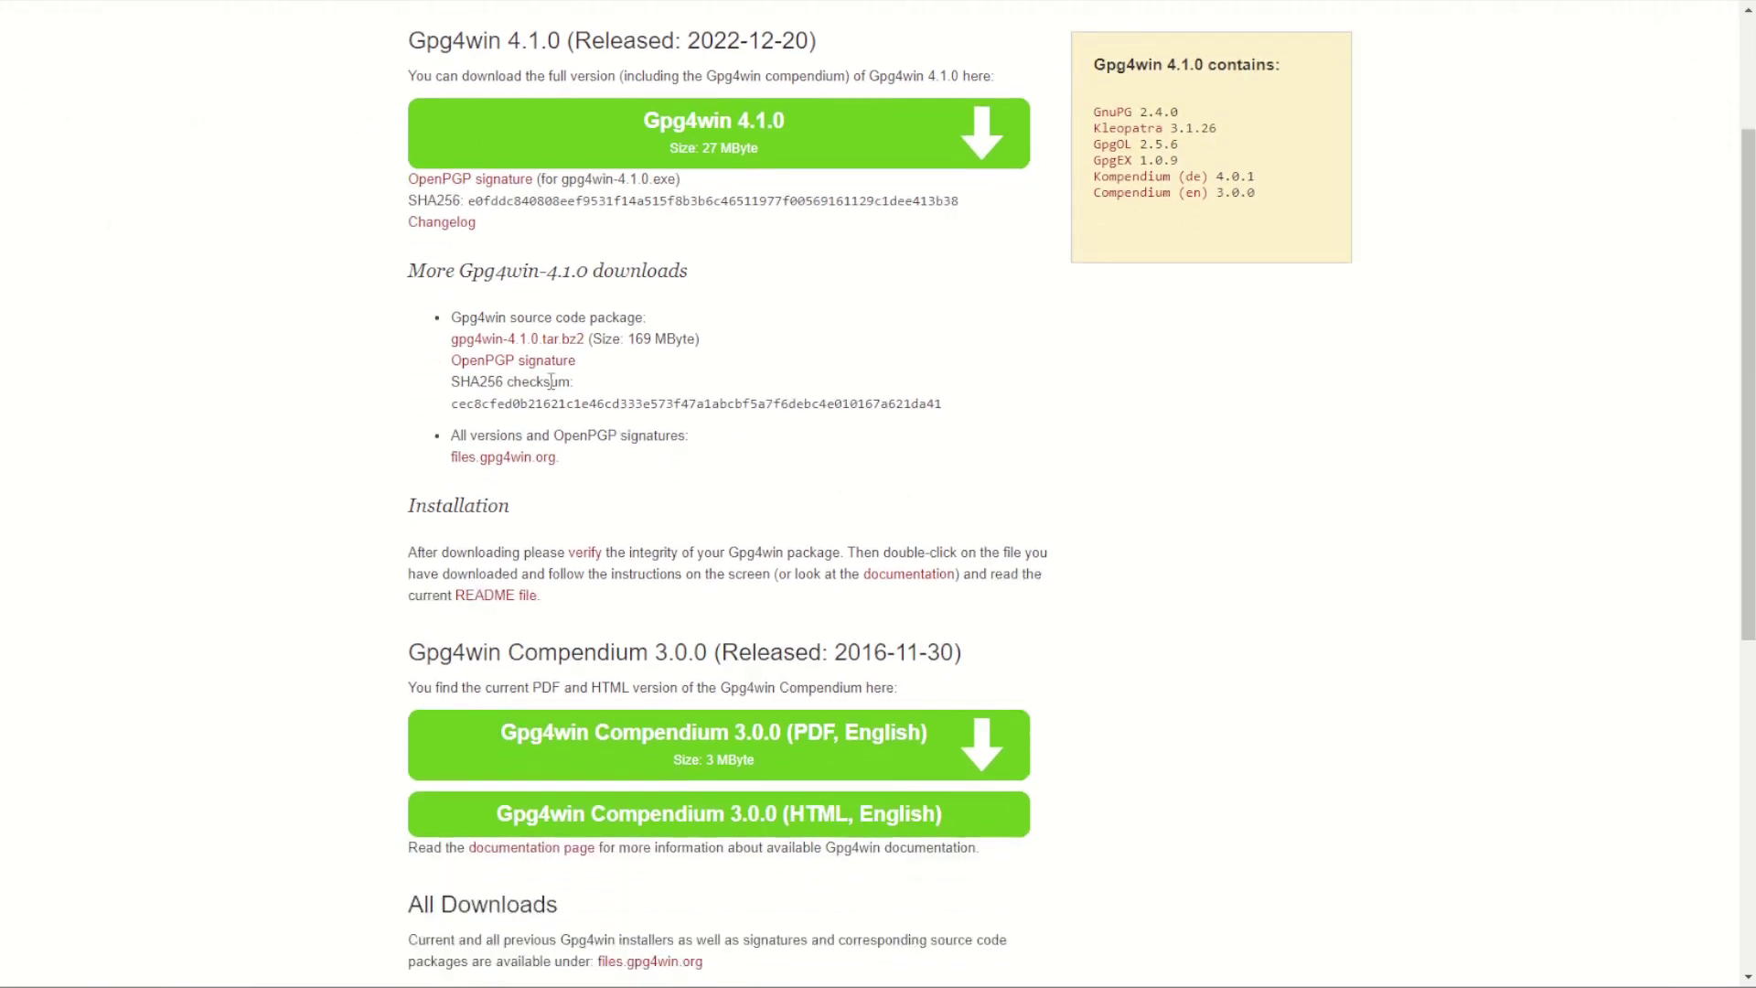
scroll(679, 482, down, 4)
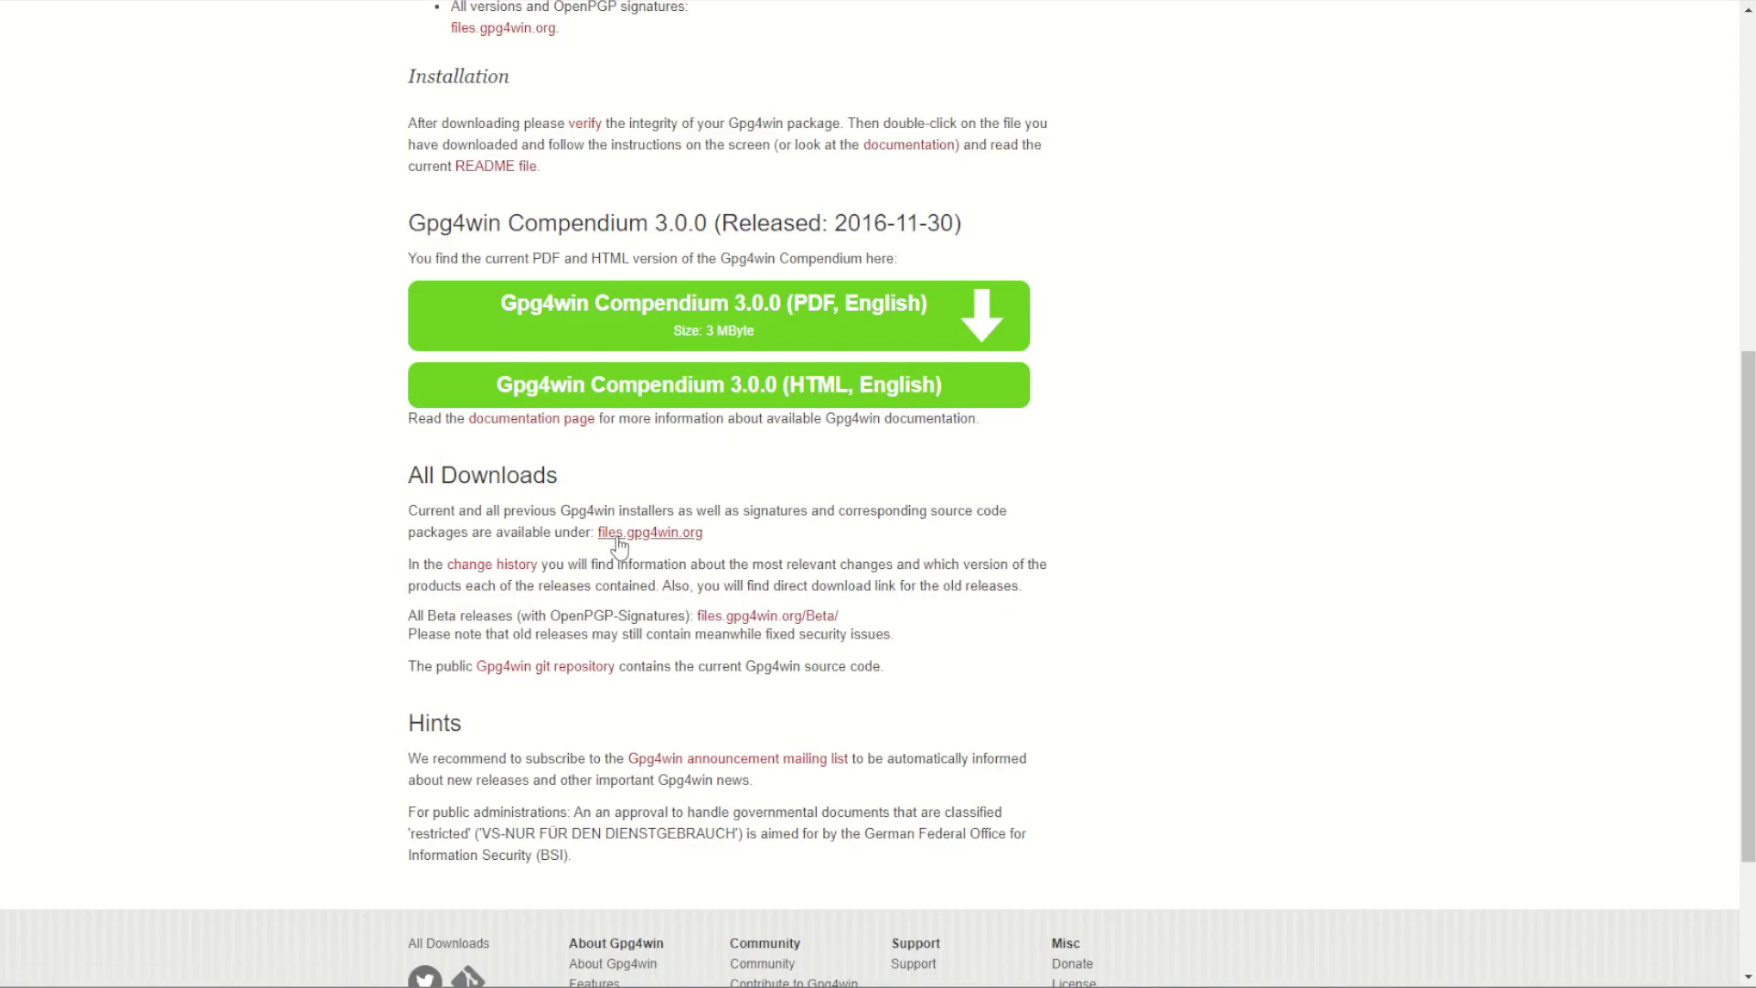
Step: Download gpg4win-2.3.0.exe from the files.gpg4win.org release listing
click(639, 538)
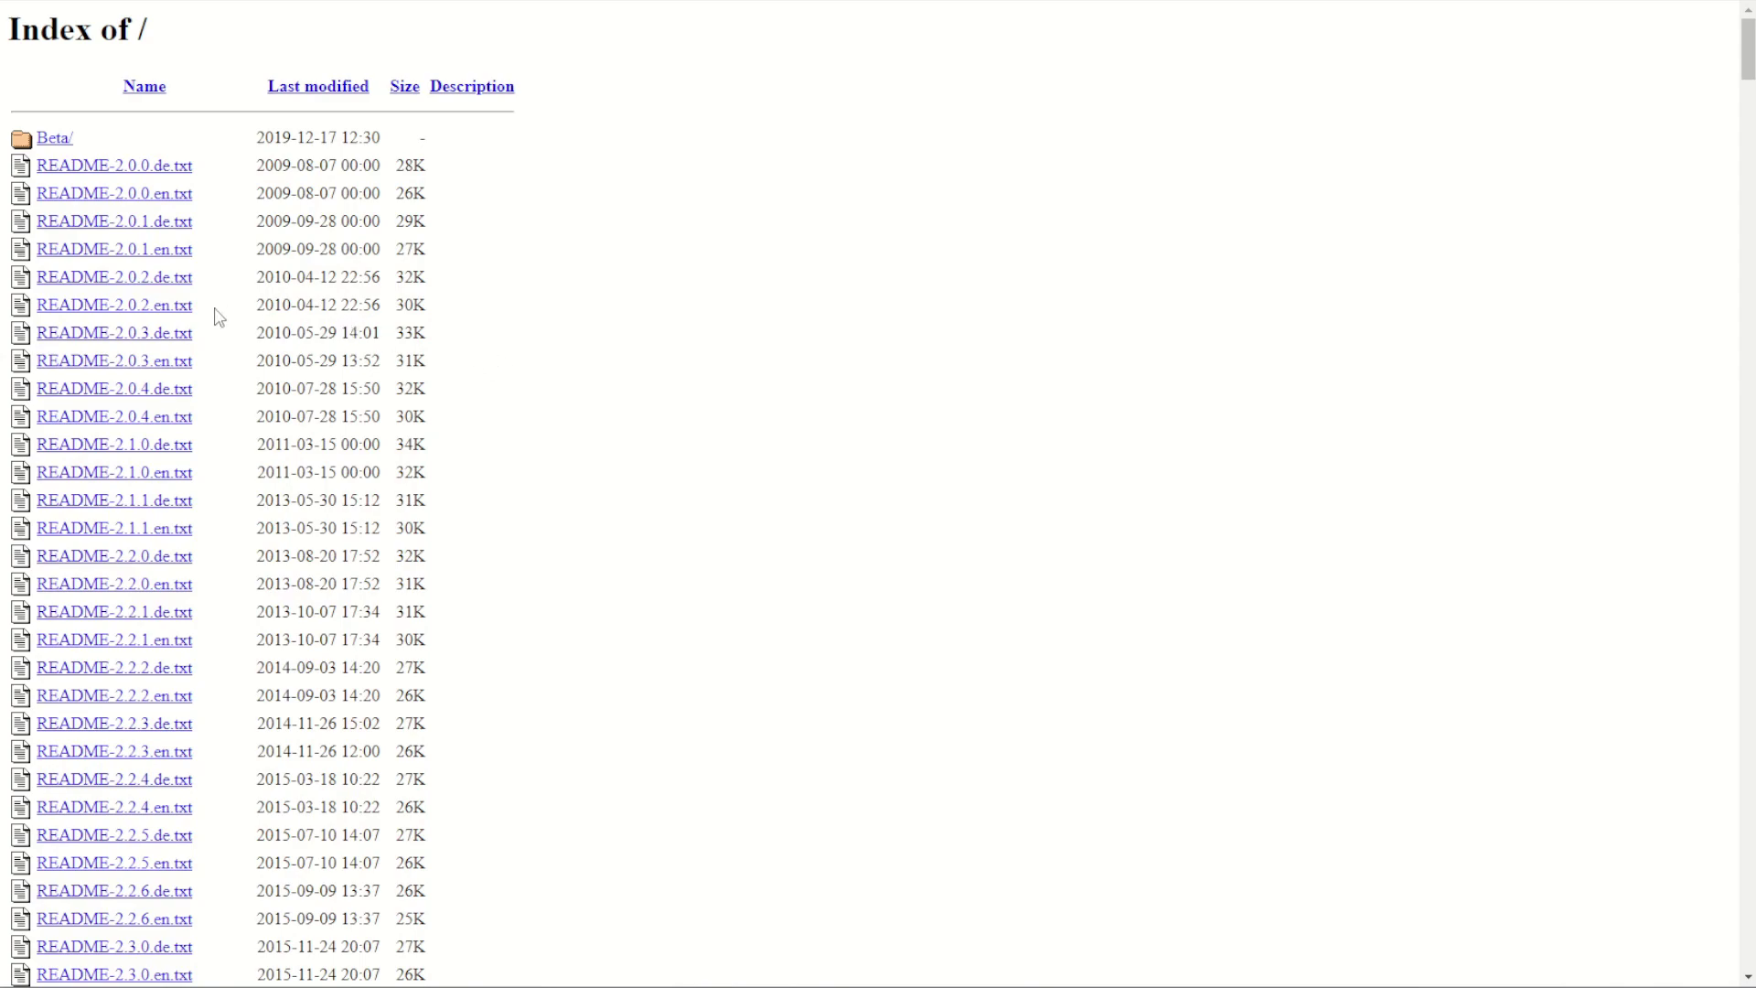
scroll(222, 316, down, 10)
scroll(222, 311, down, 20)
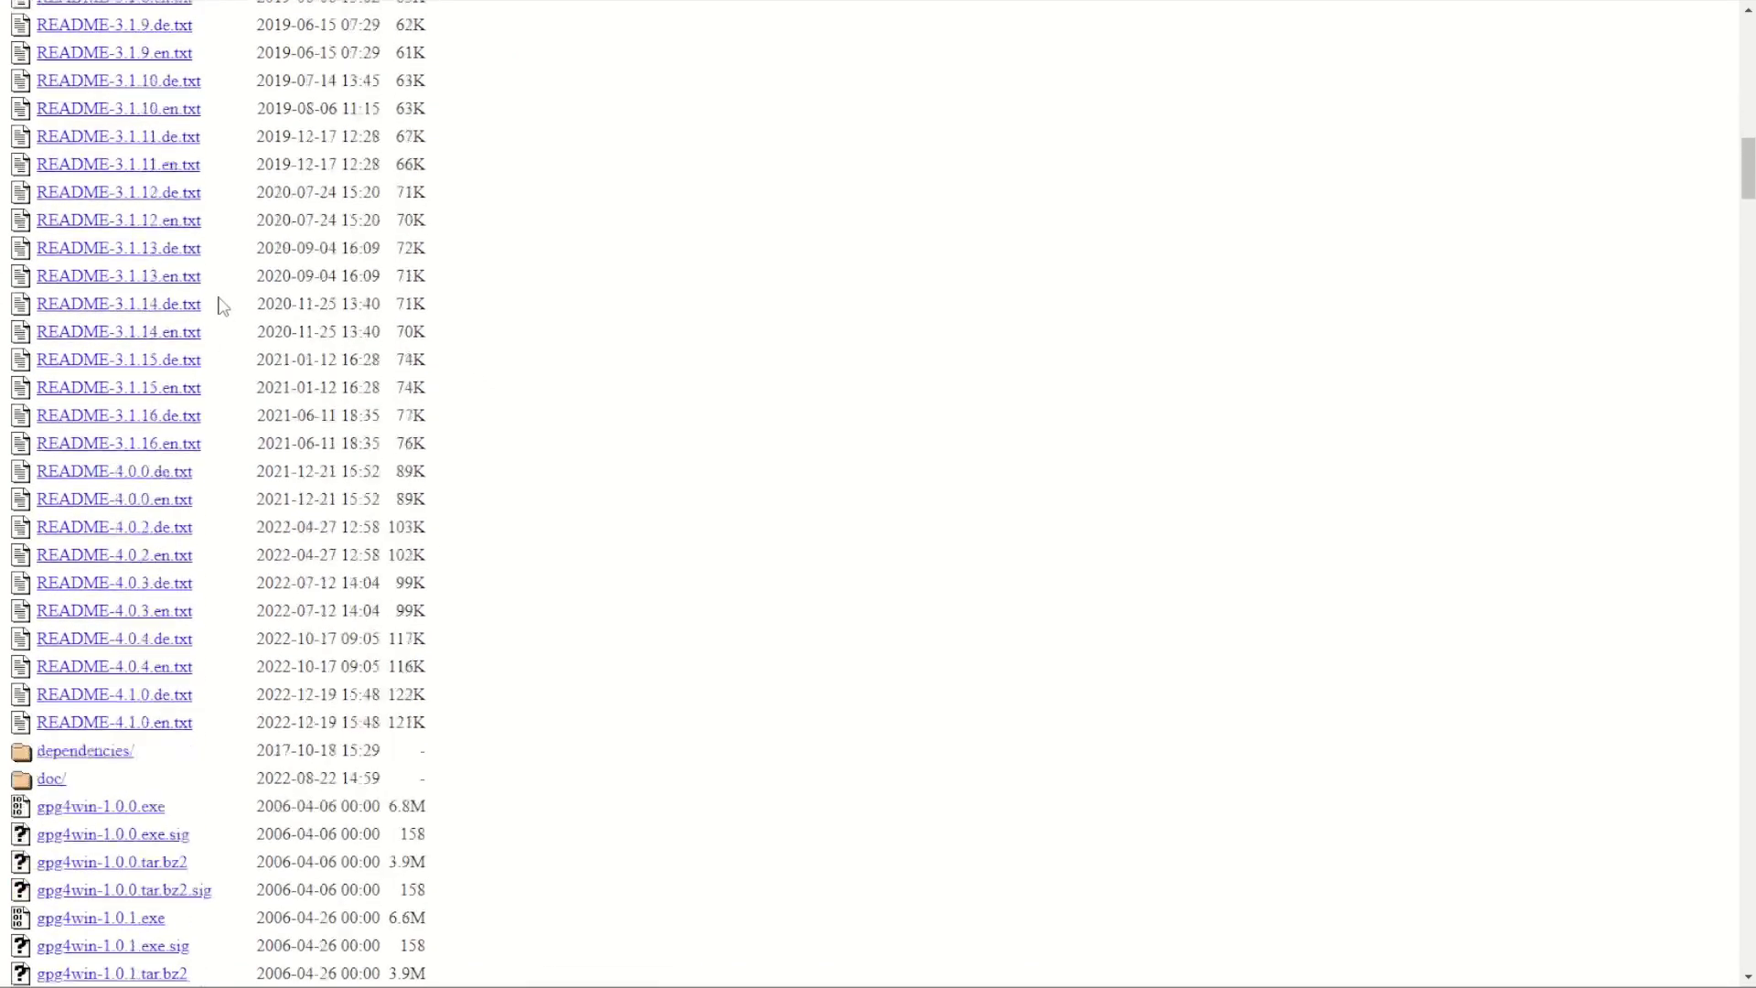
scroll(247, 421, down, 4)
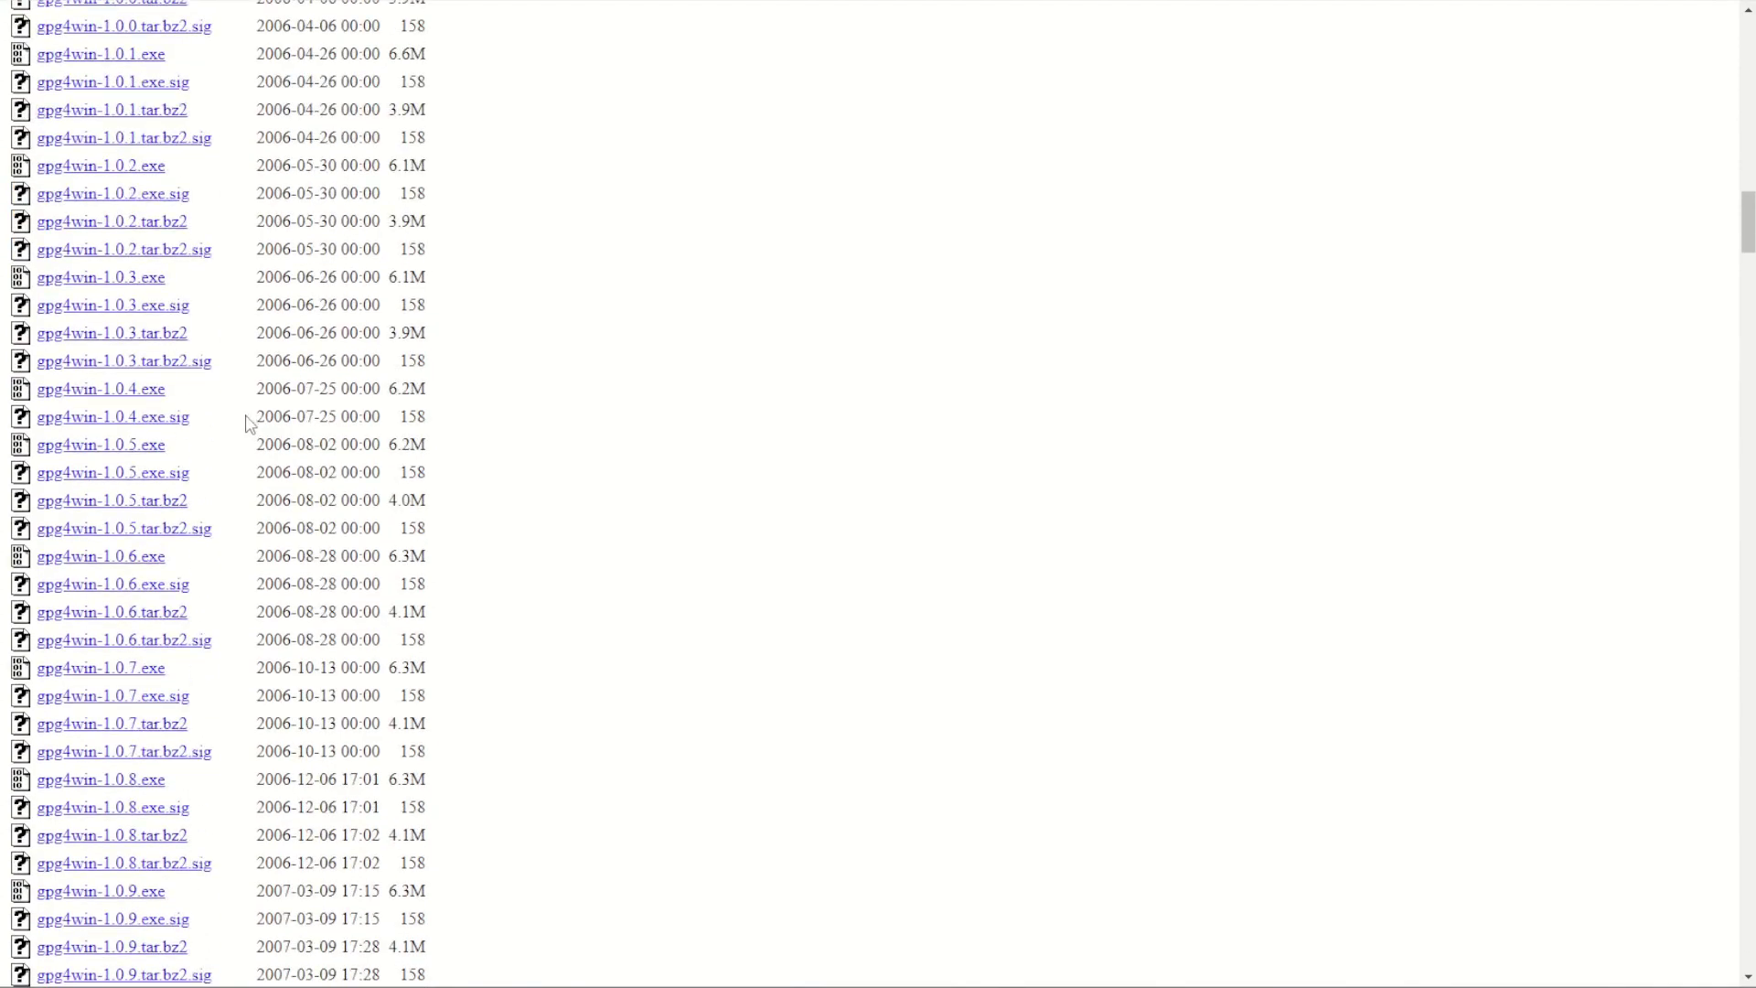
scroll(256, 417, down, 2)
scroll(257, 417, down, 15)
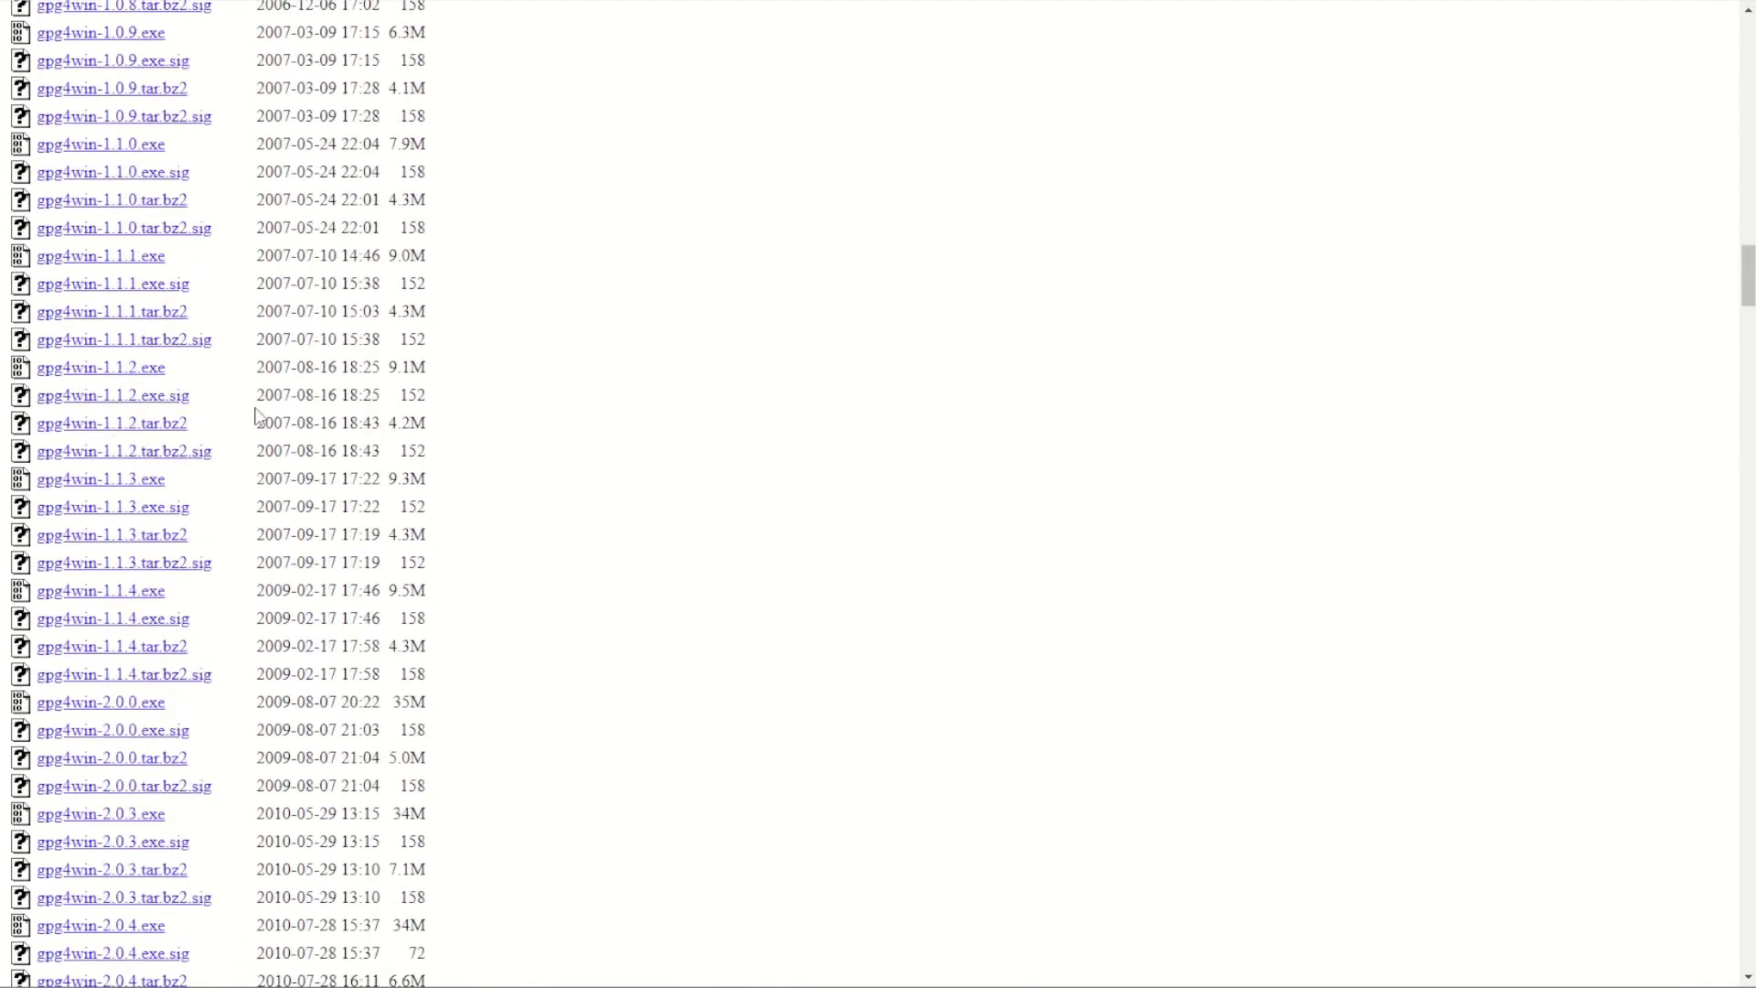
scroll(257, 417, down, 10)
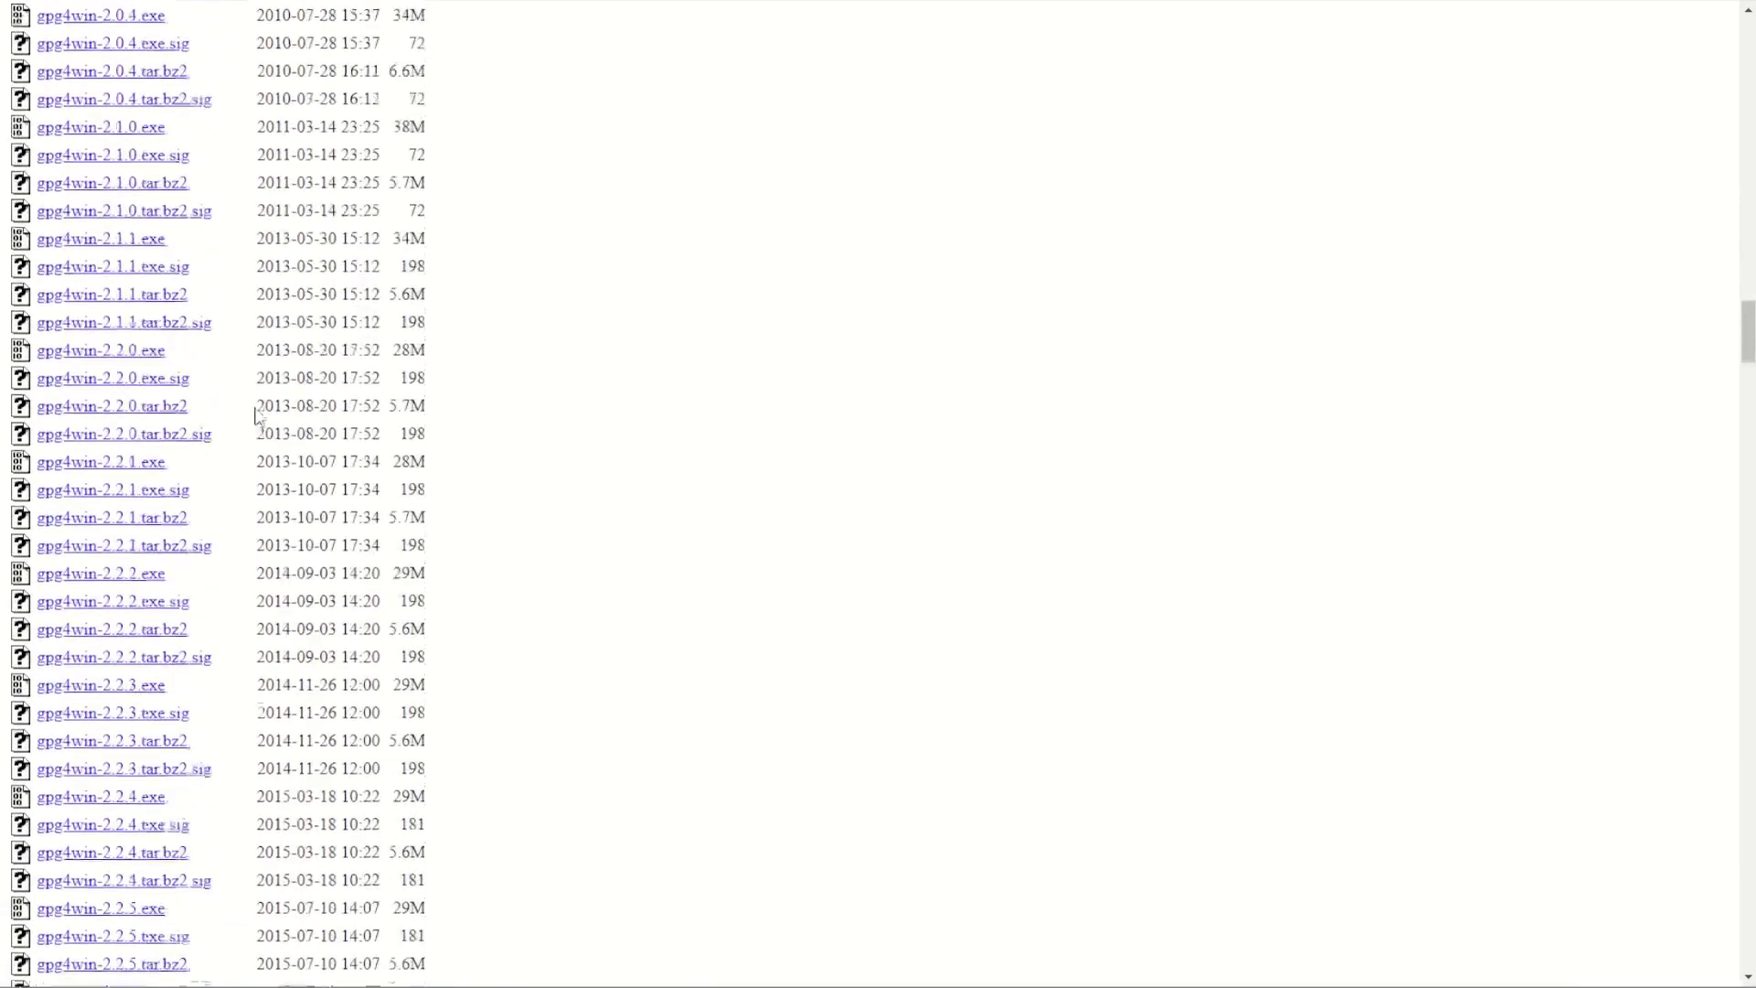
scroll(259, 417, down, 7)
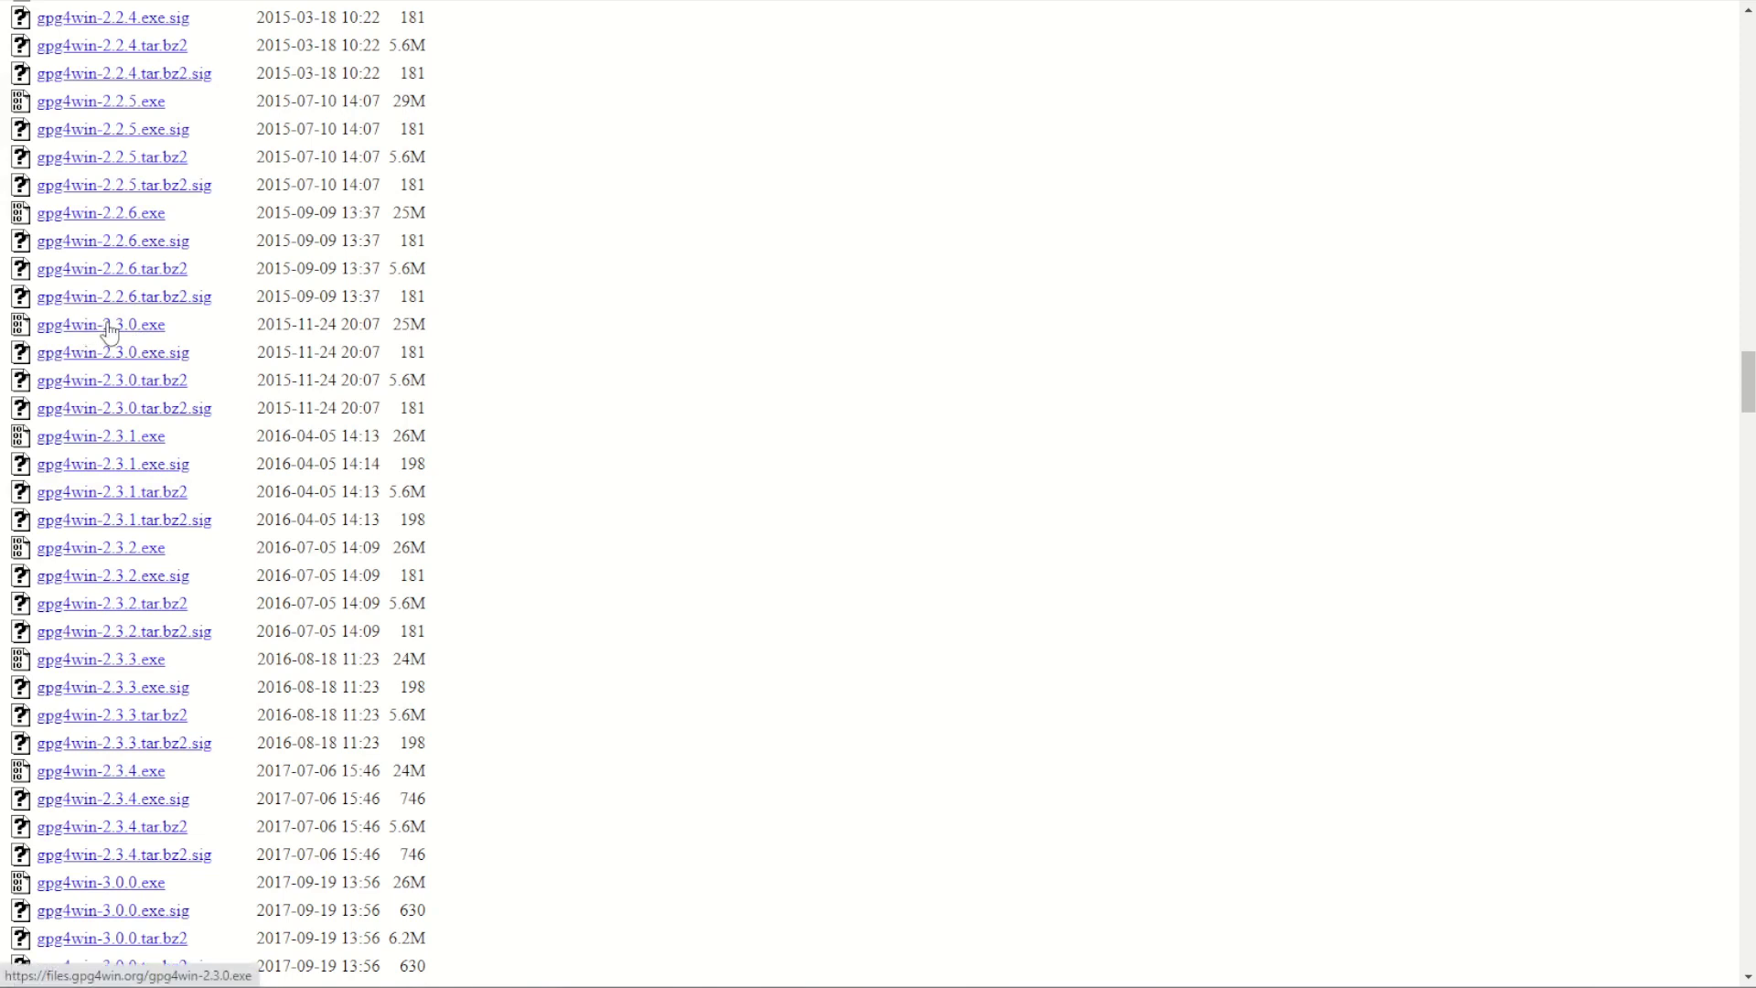
click(109, 331)
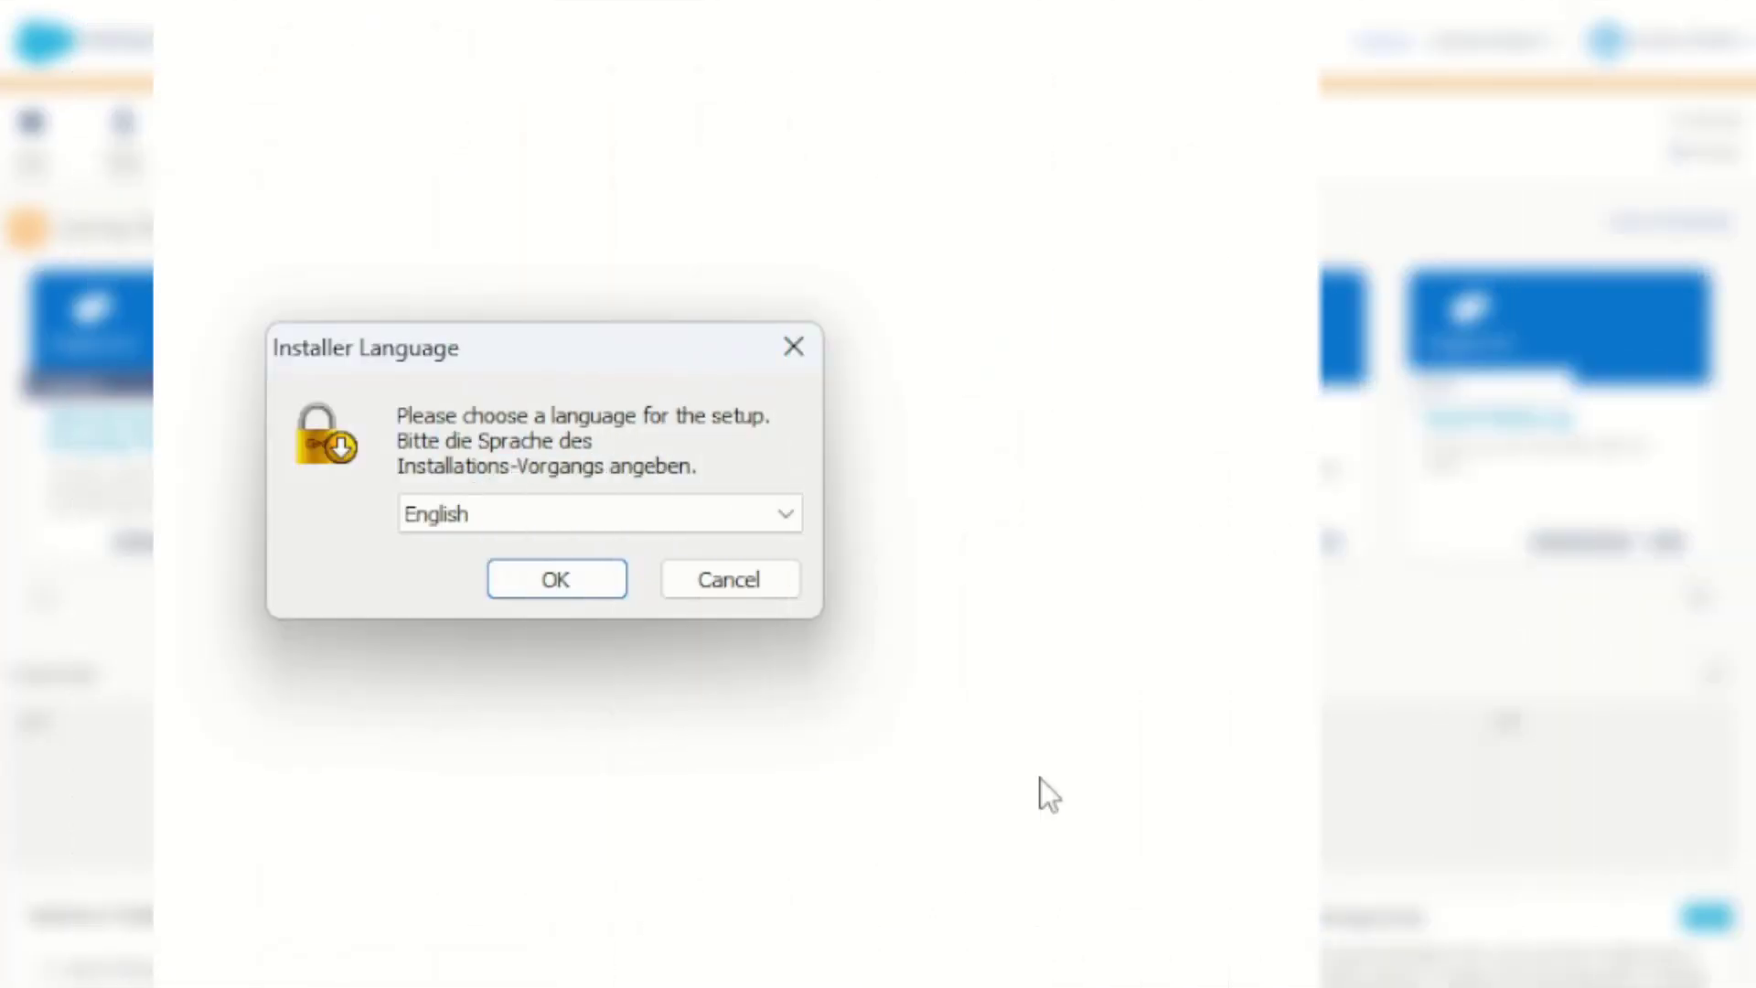
Step: Install Gpg4win 2.3.0 in English with default components, folder and Start Menu links
click(558, 578)
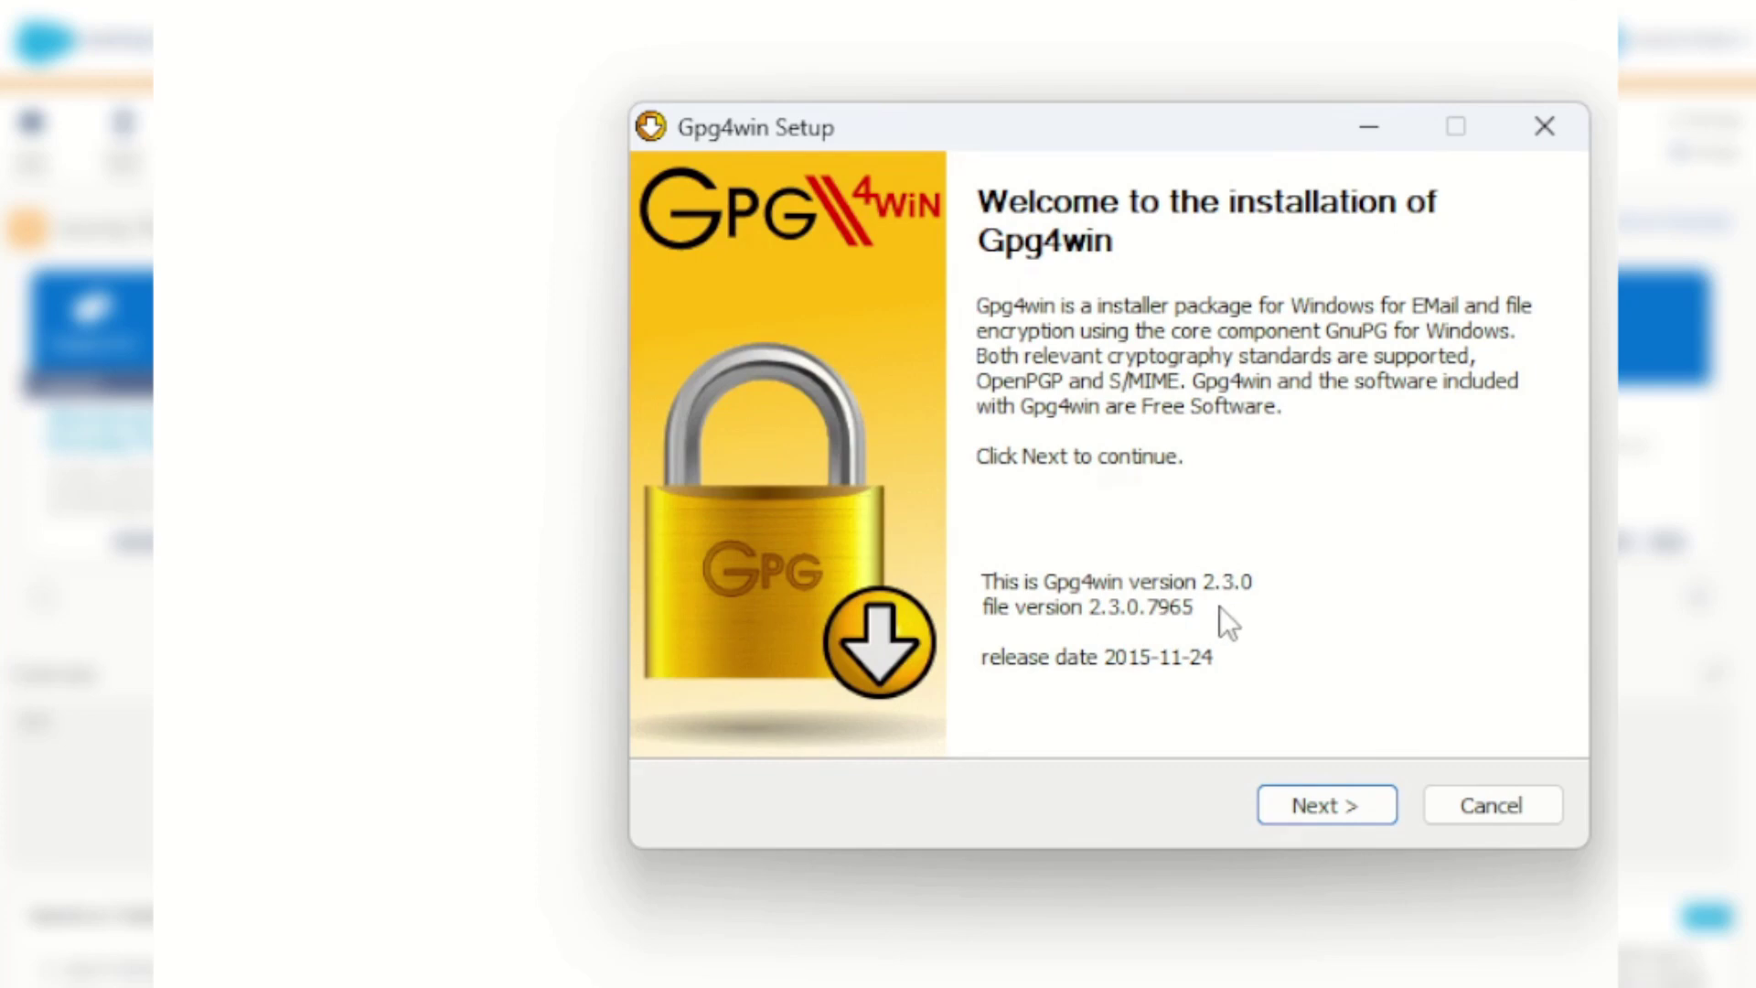
click(1332, 809)
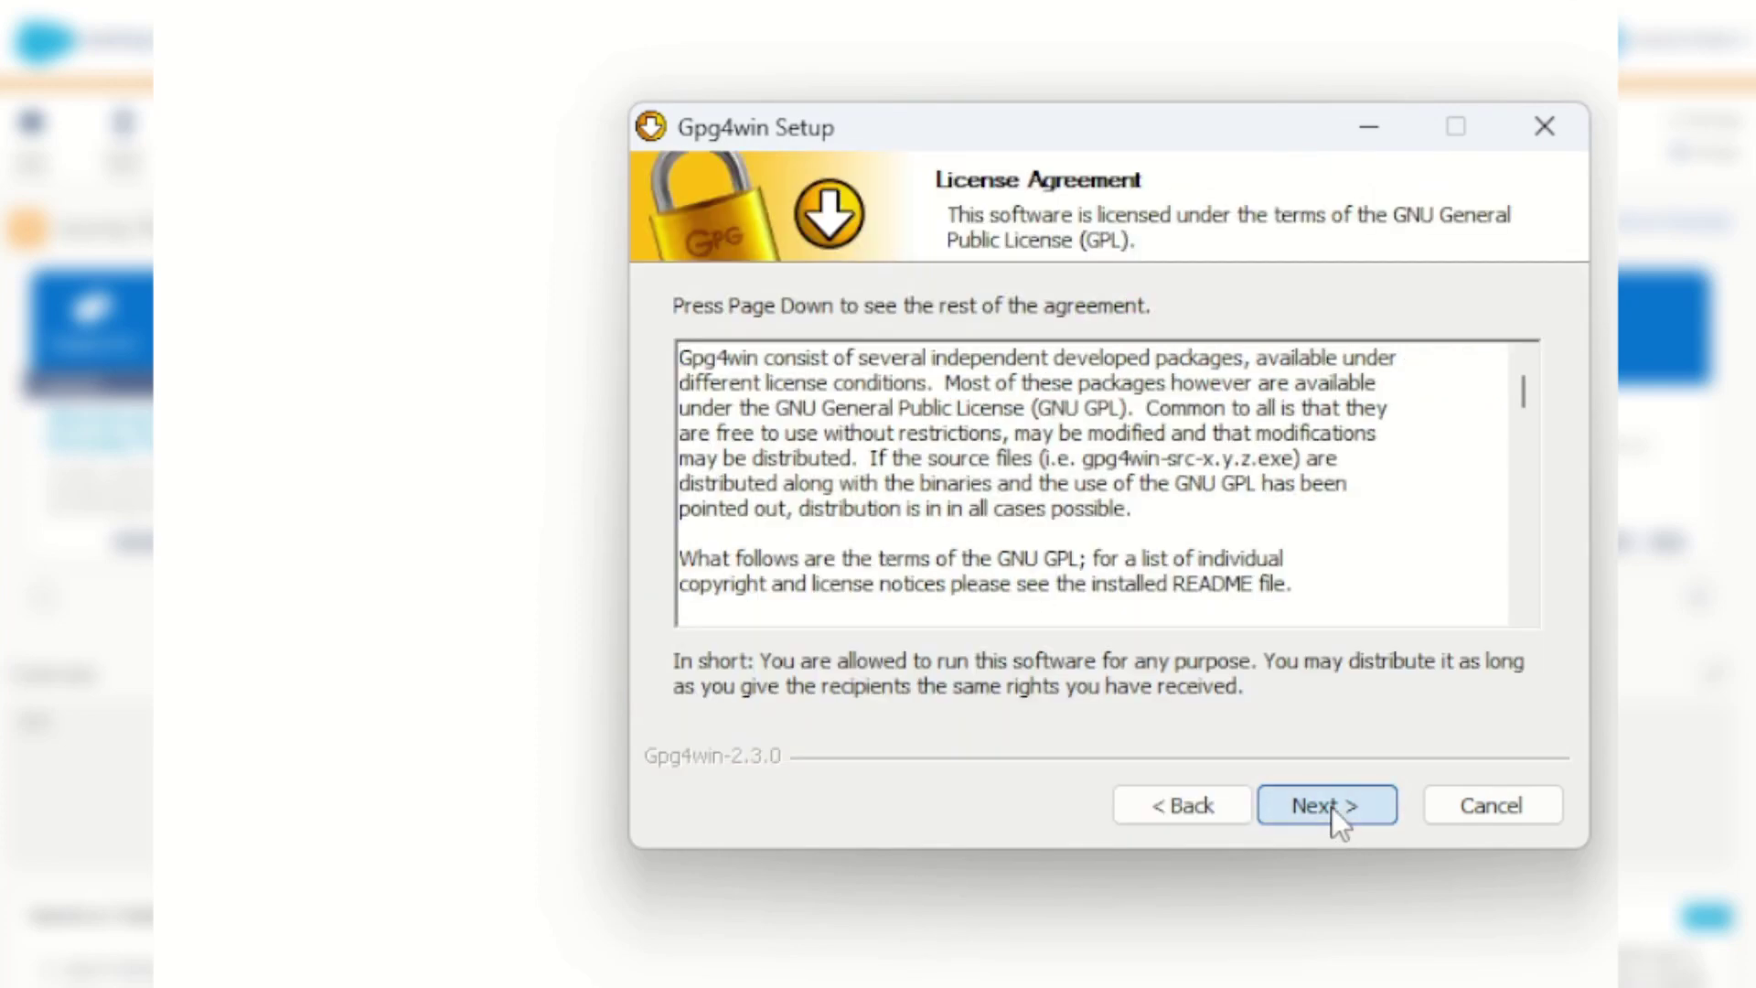
click(1332, 807)
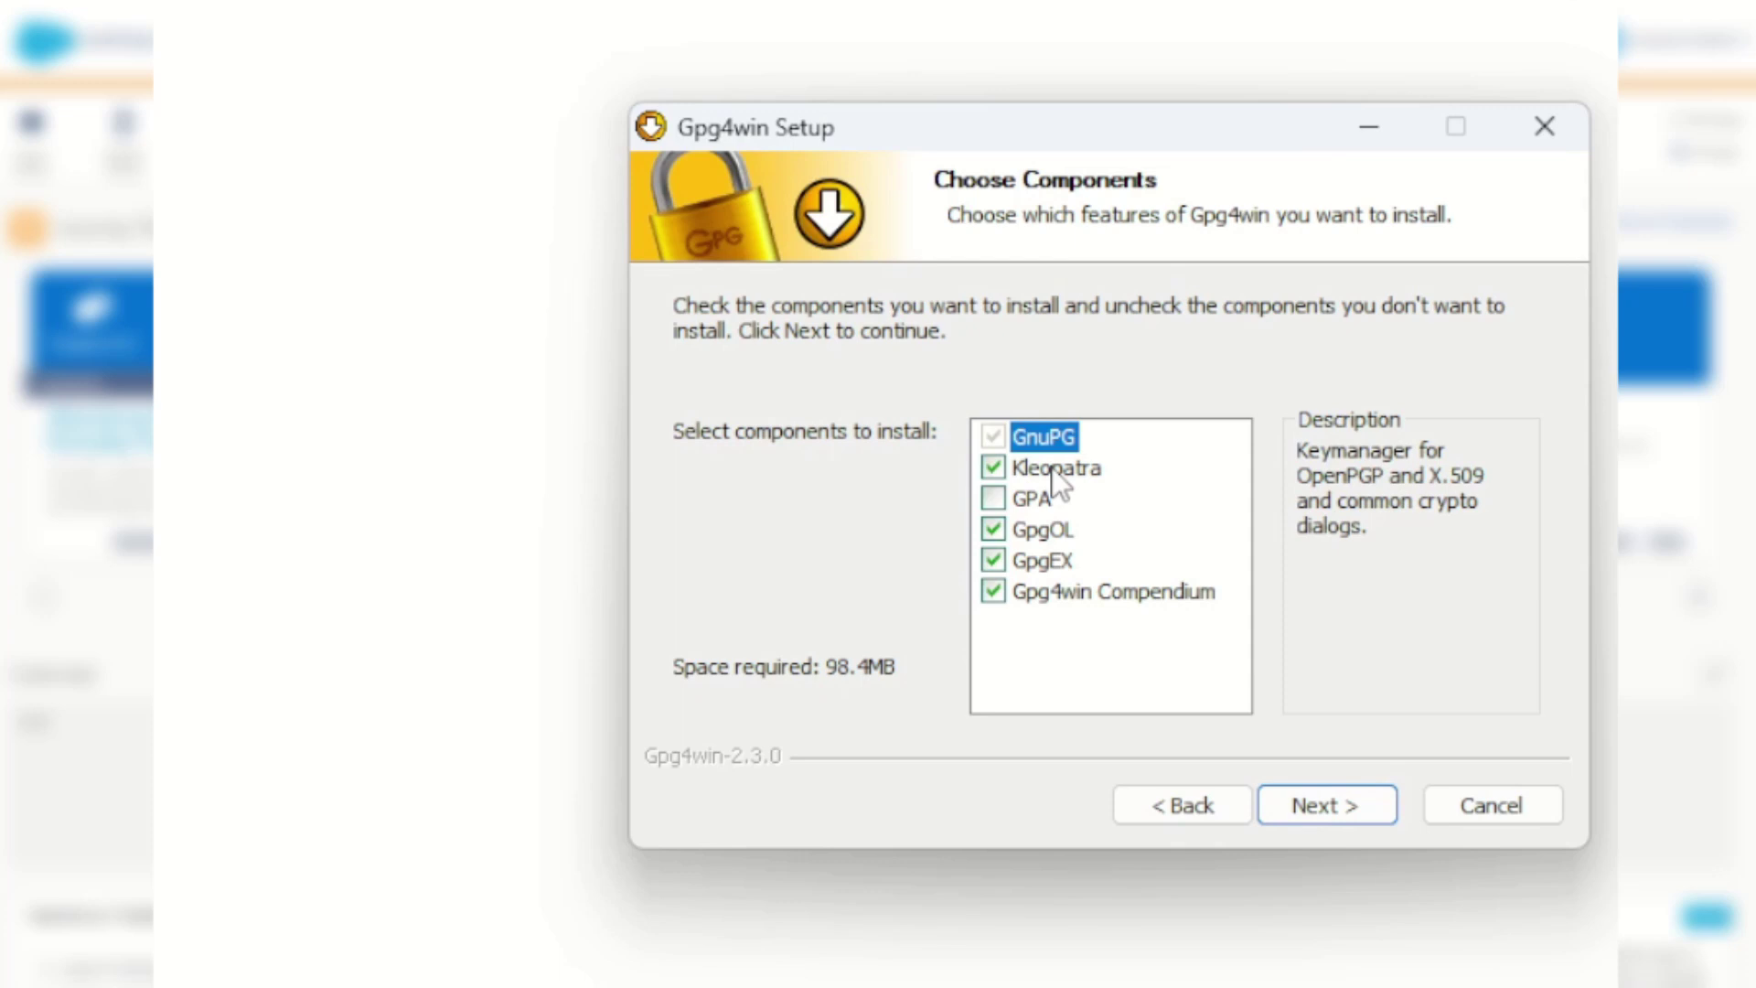
click(1328, 809)
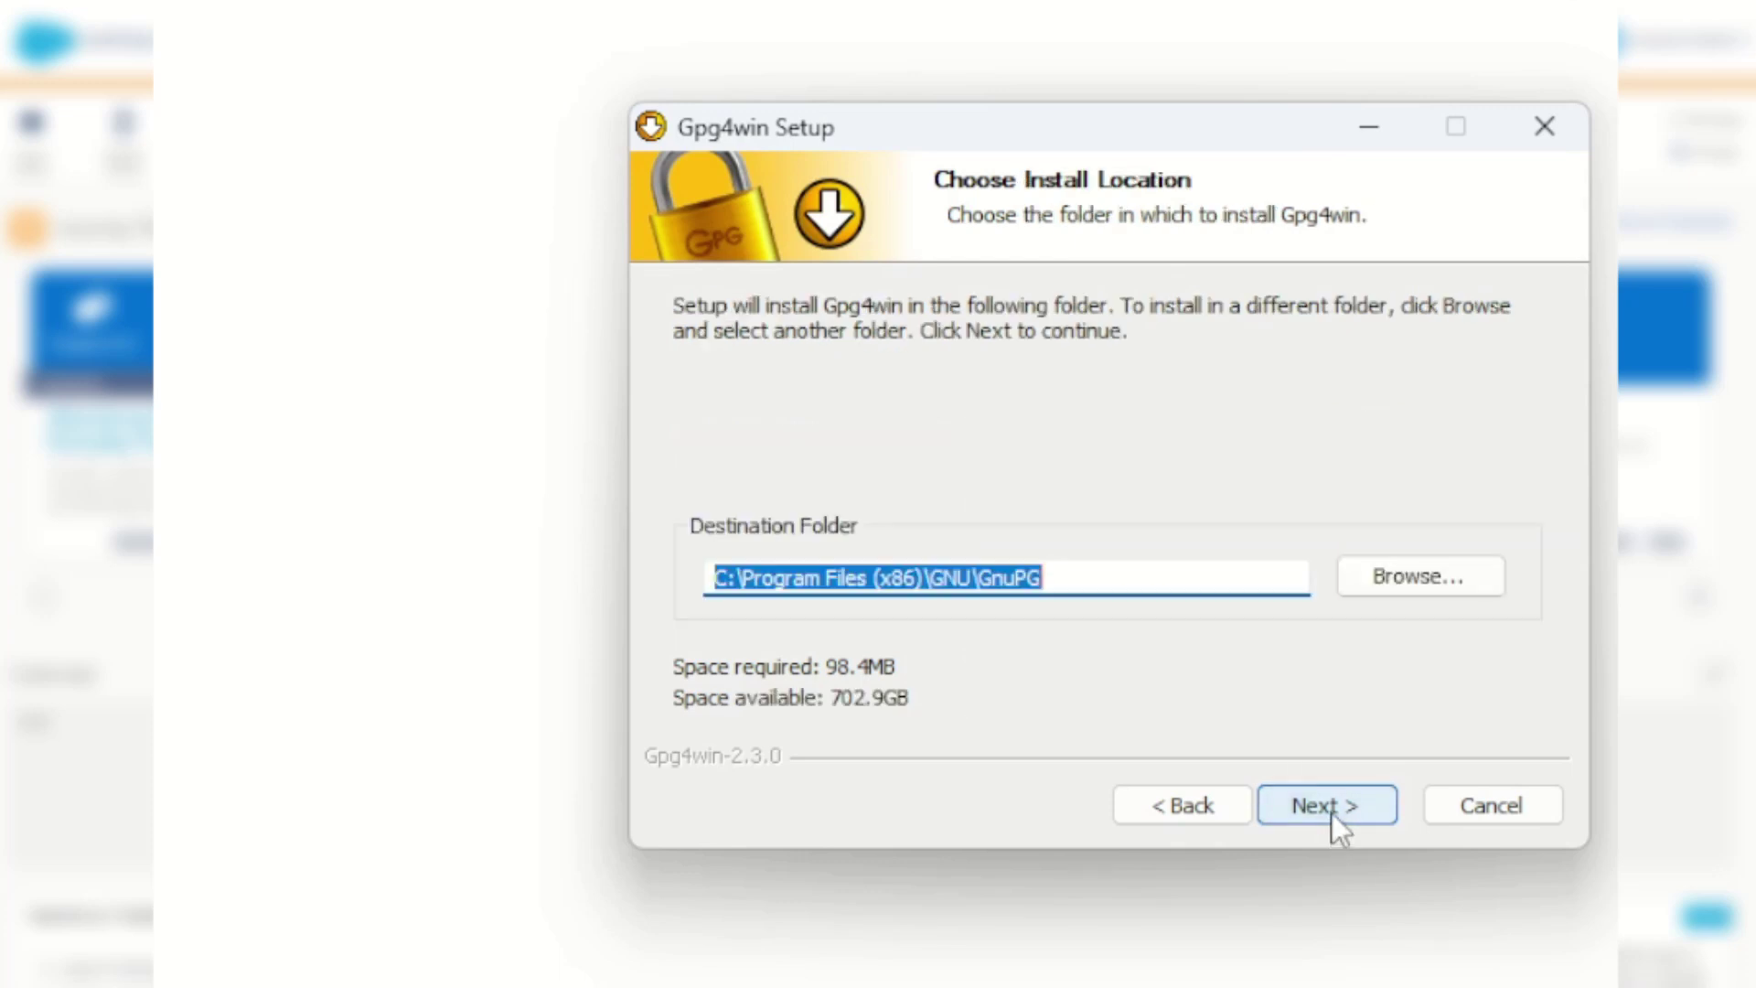
click(1331, 814)
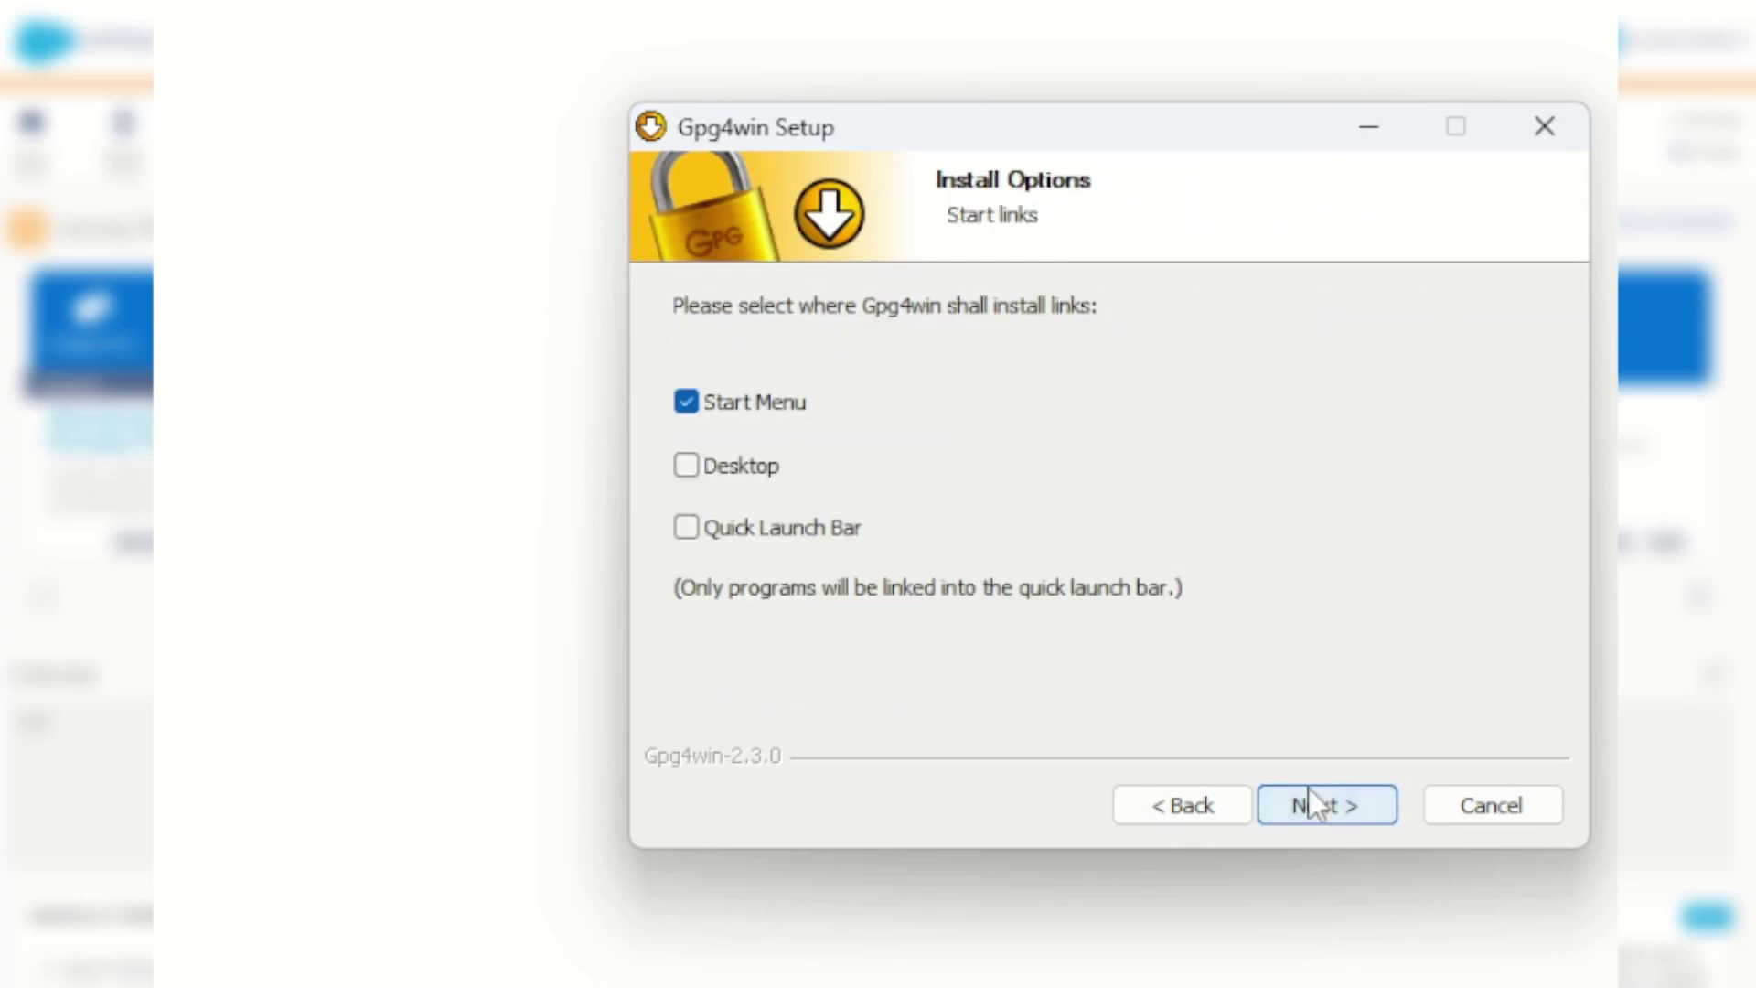
click(1348, 807)
click(1345, 803)
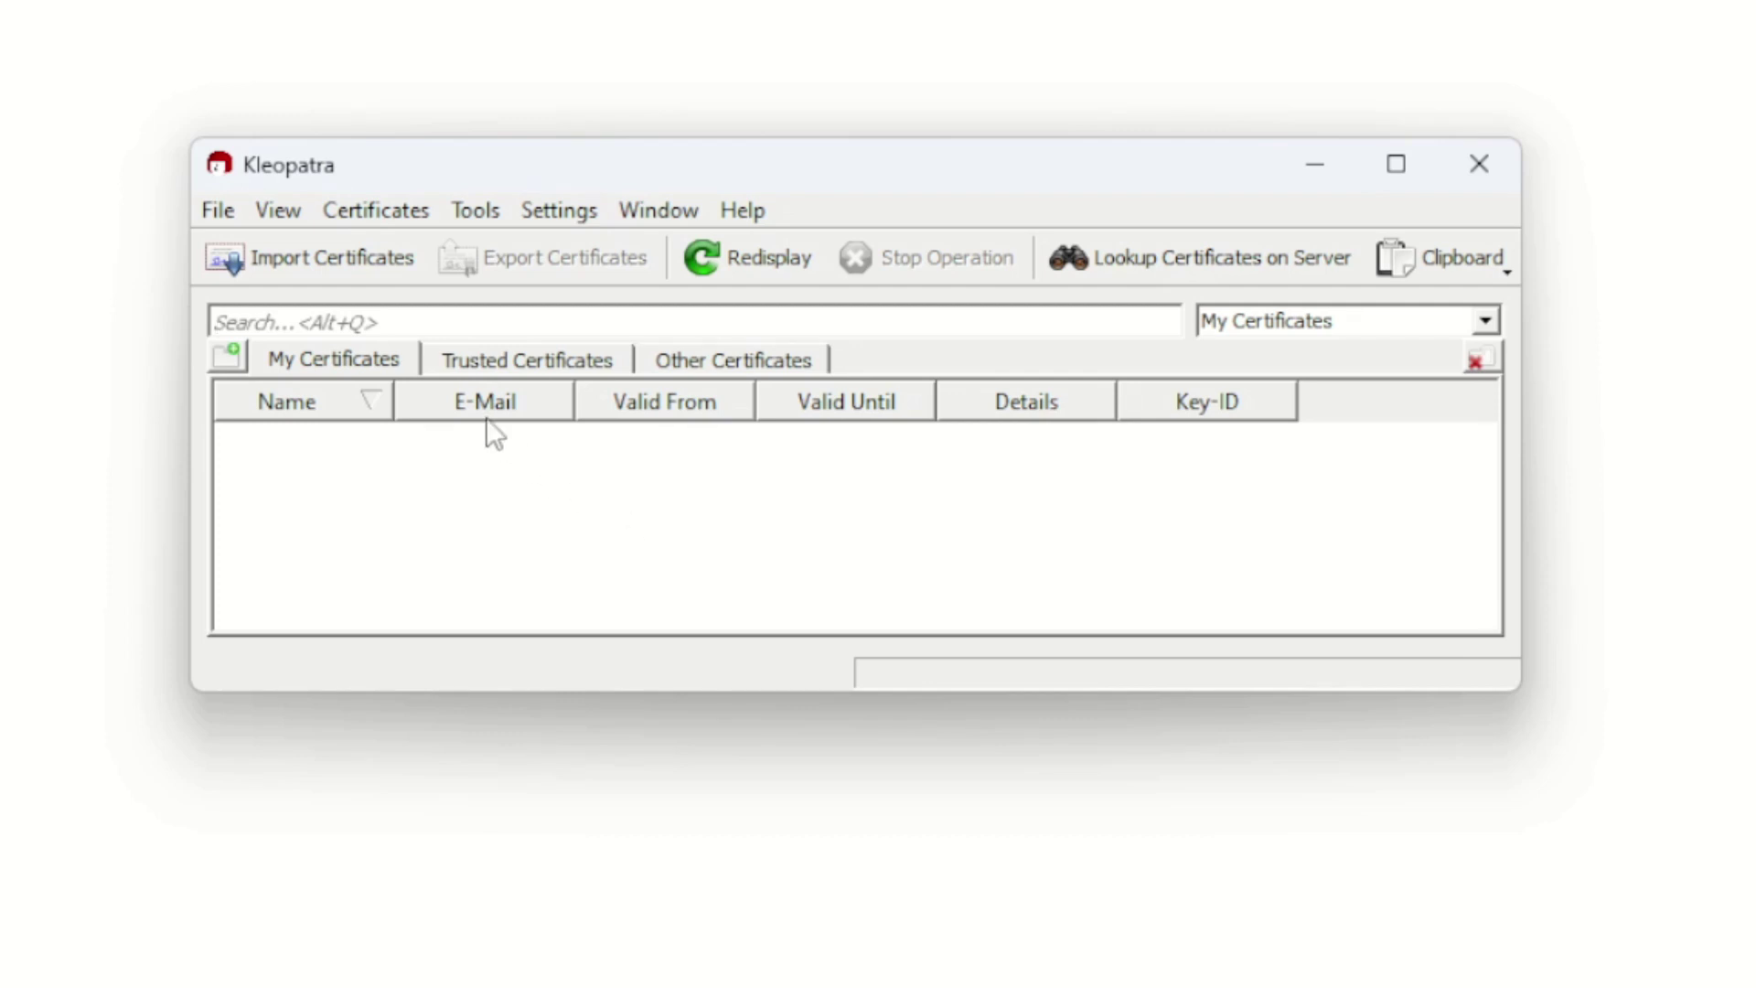
Step: Start a new personal OpenPGP key pair named Test and enter the e-mail address
click(216, 211)
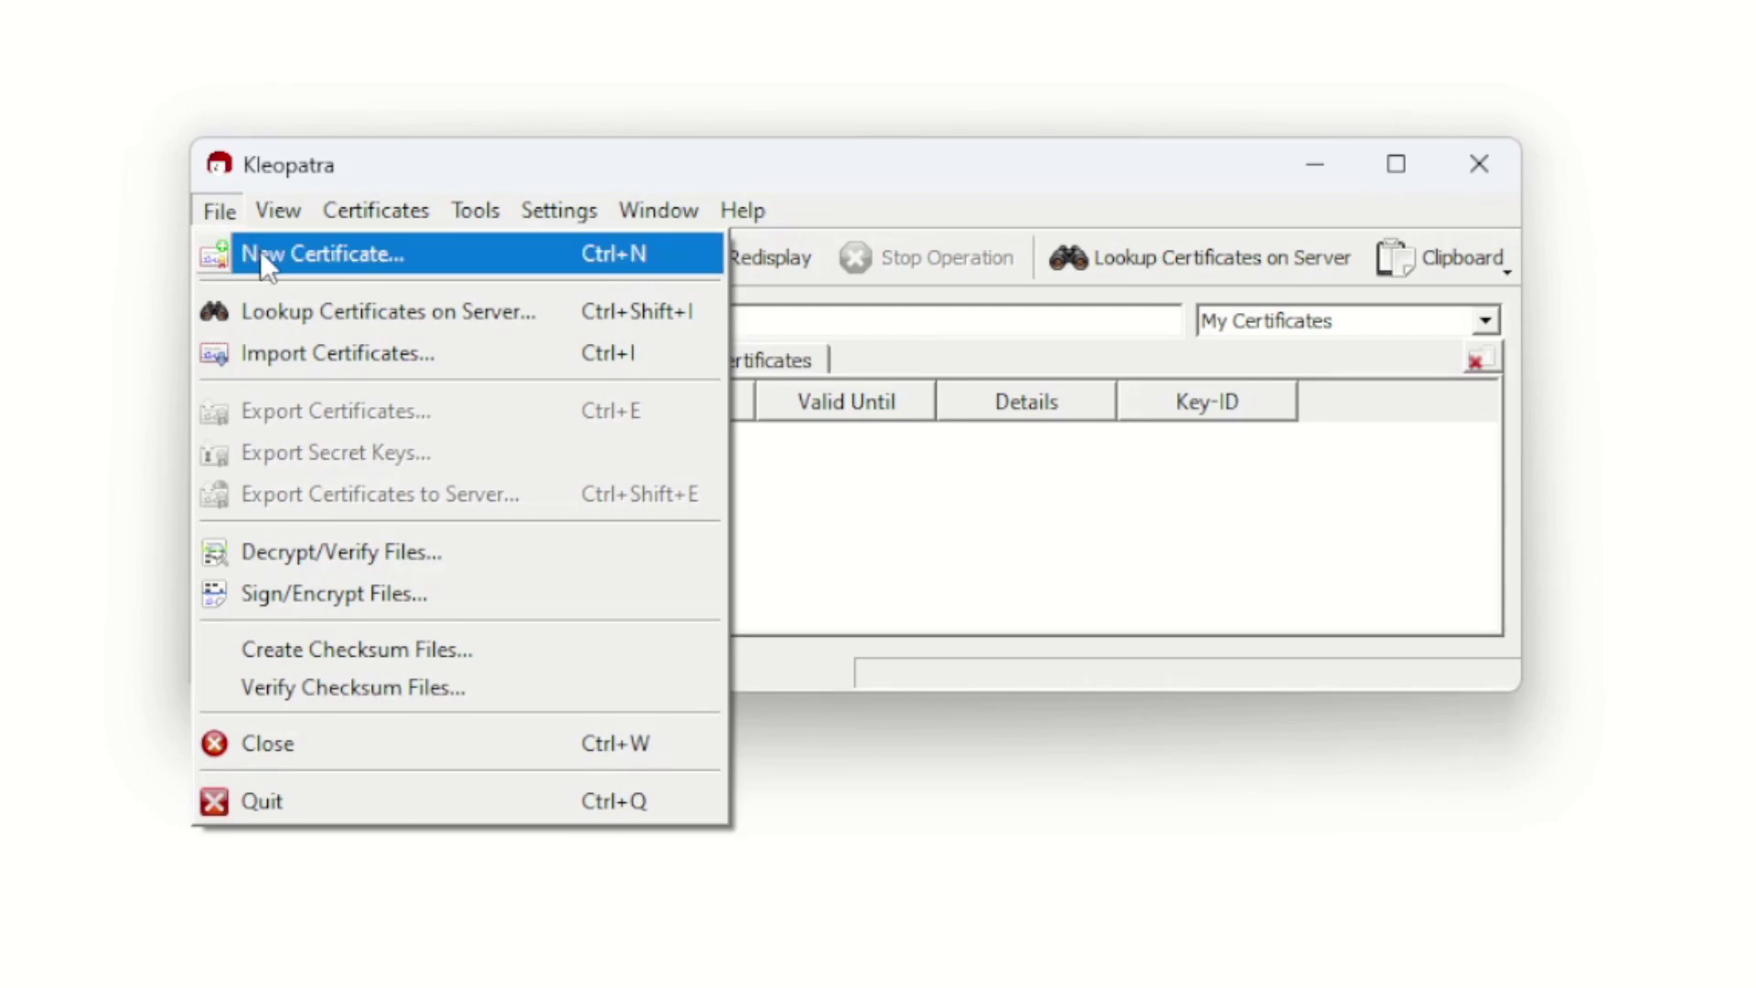
click(287, 265)
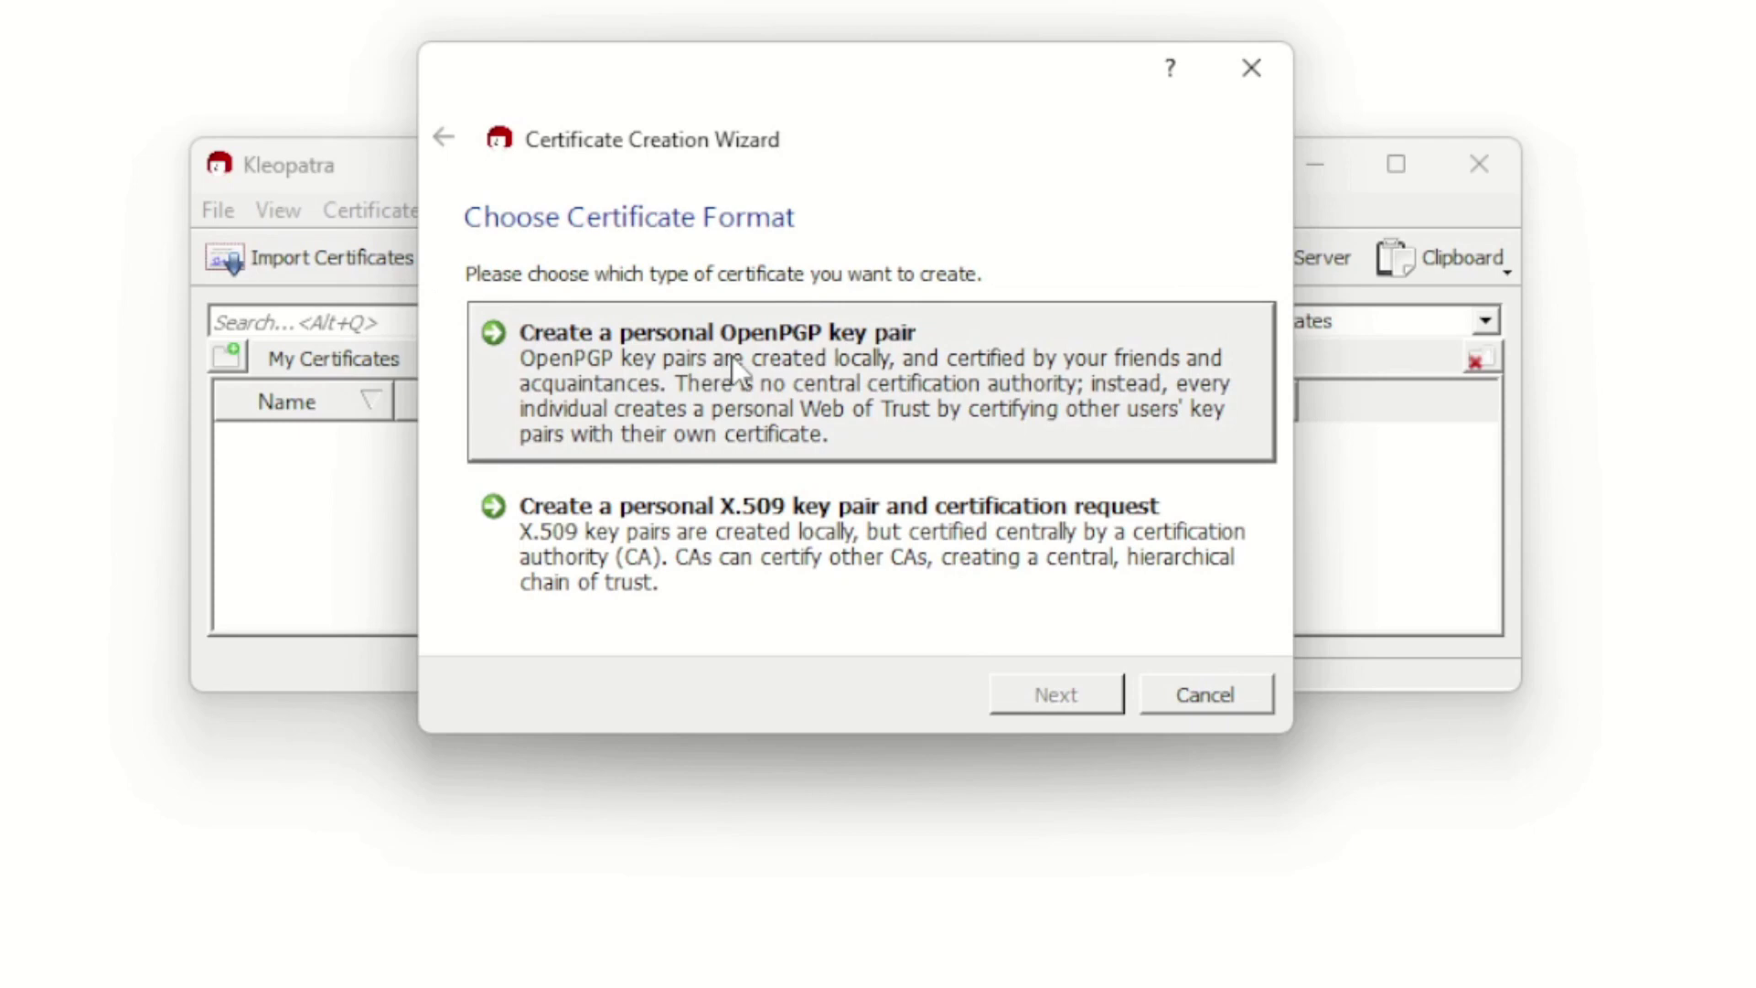
click(810, 362)
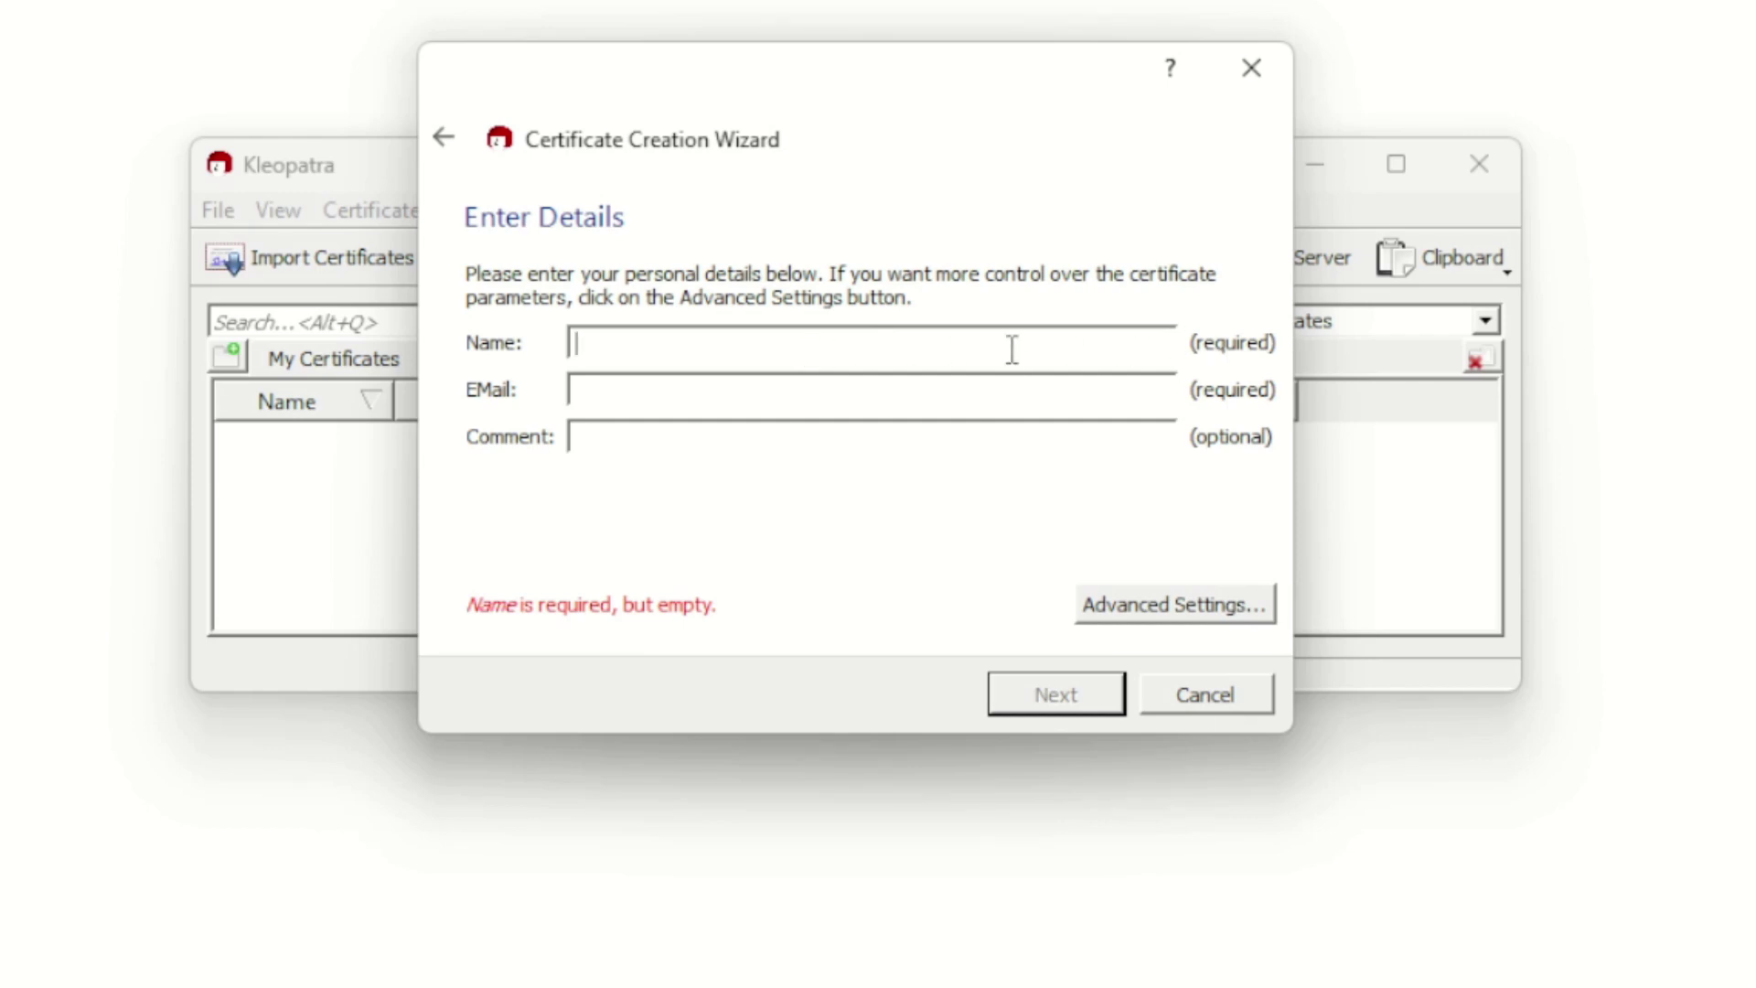
text(Test)
key(Tab)
text(test@em)
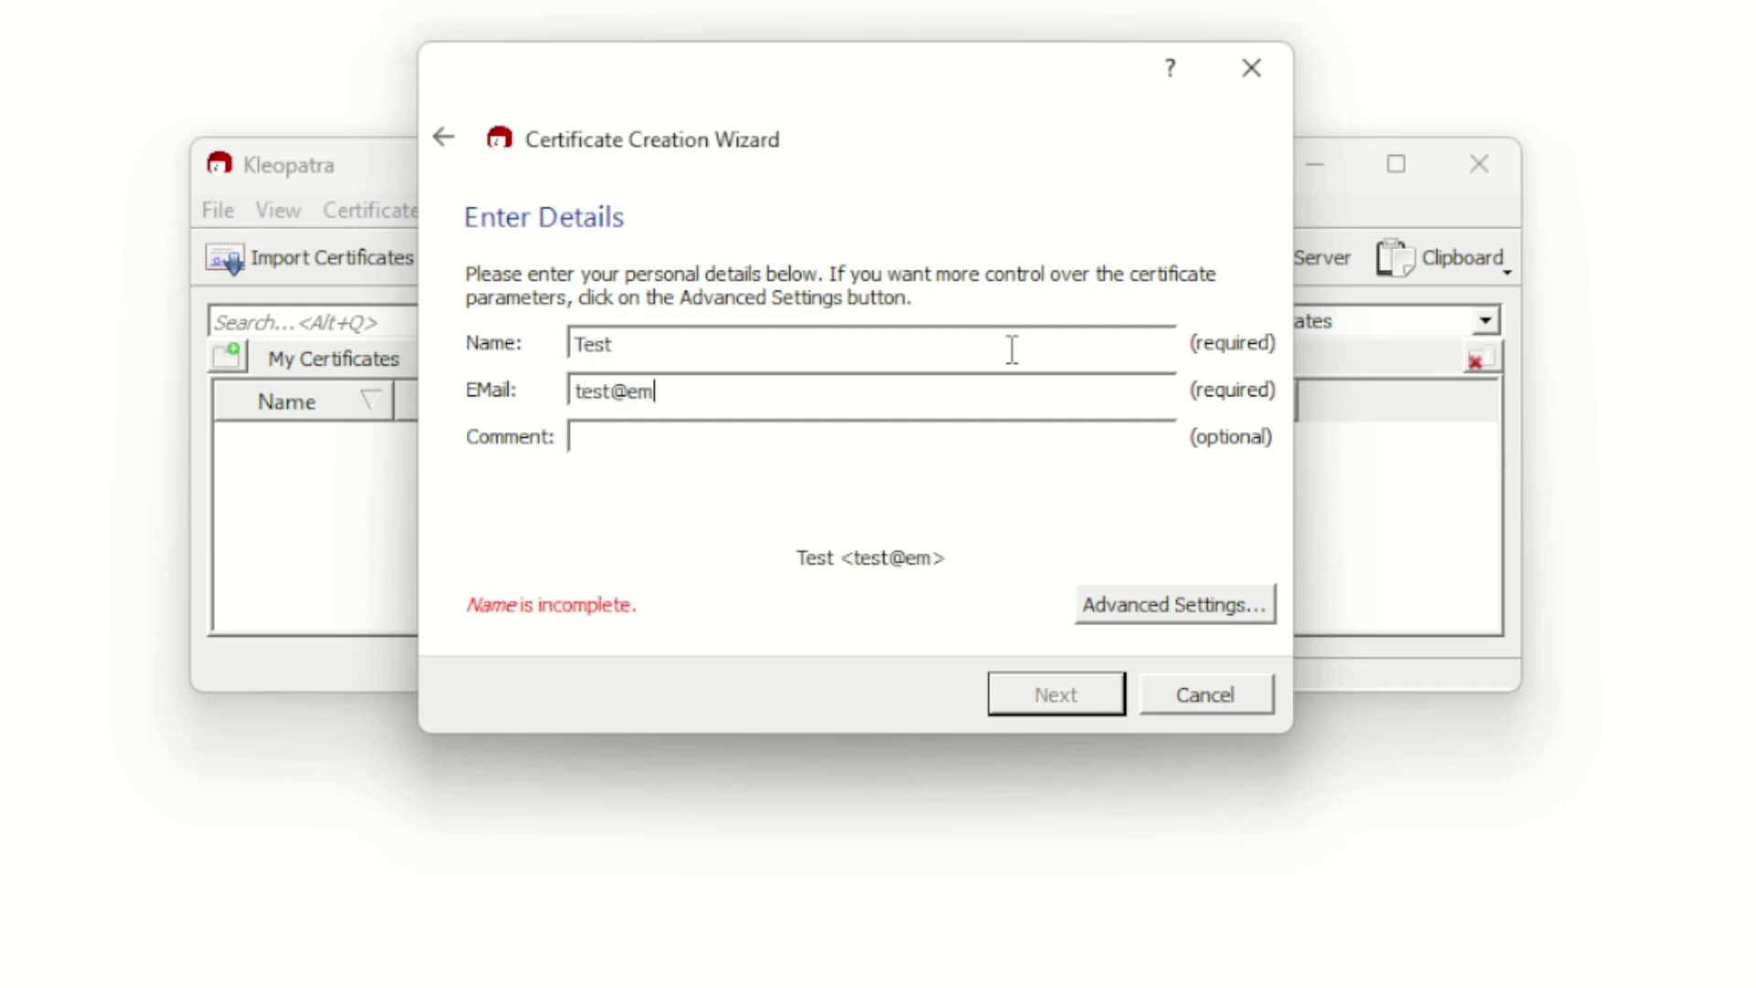
text(ail.com)
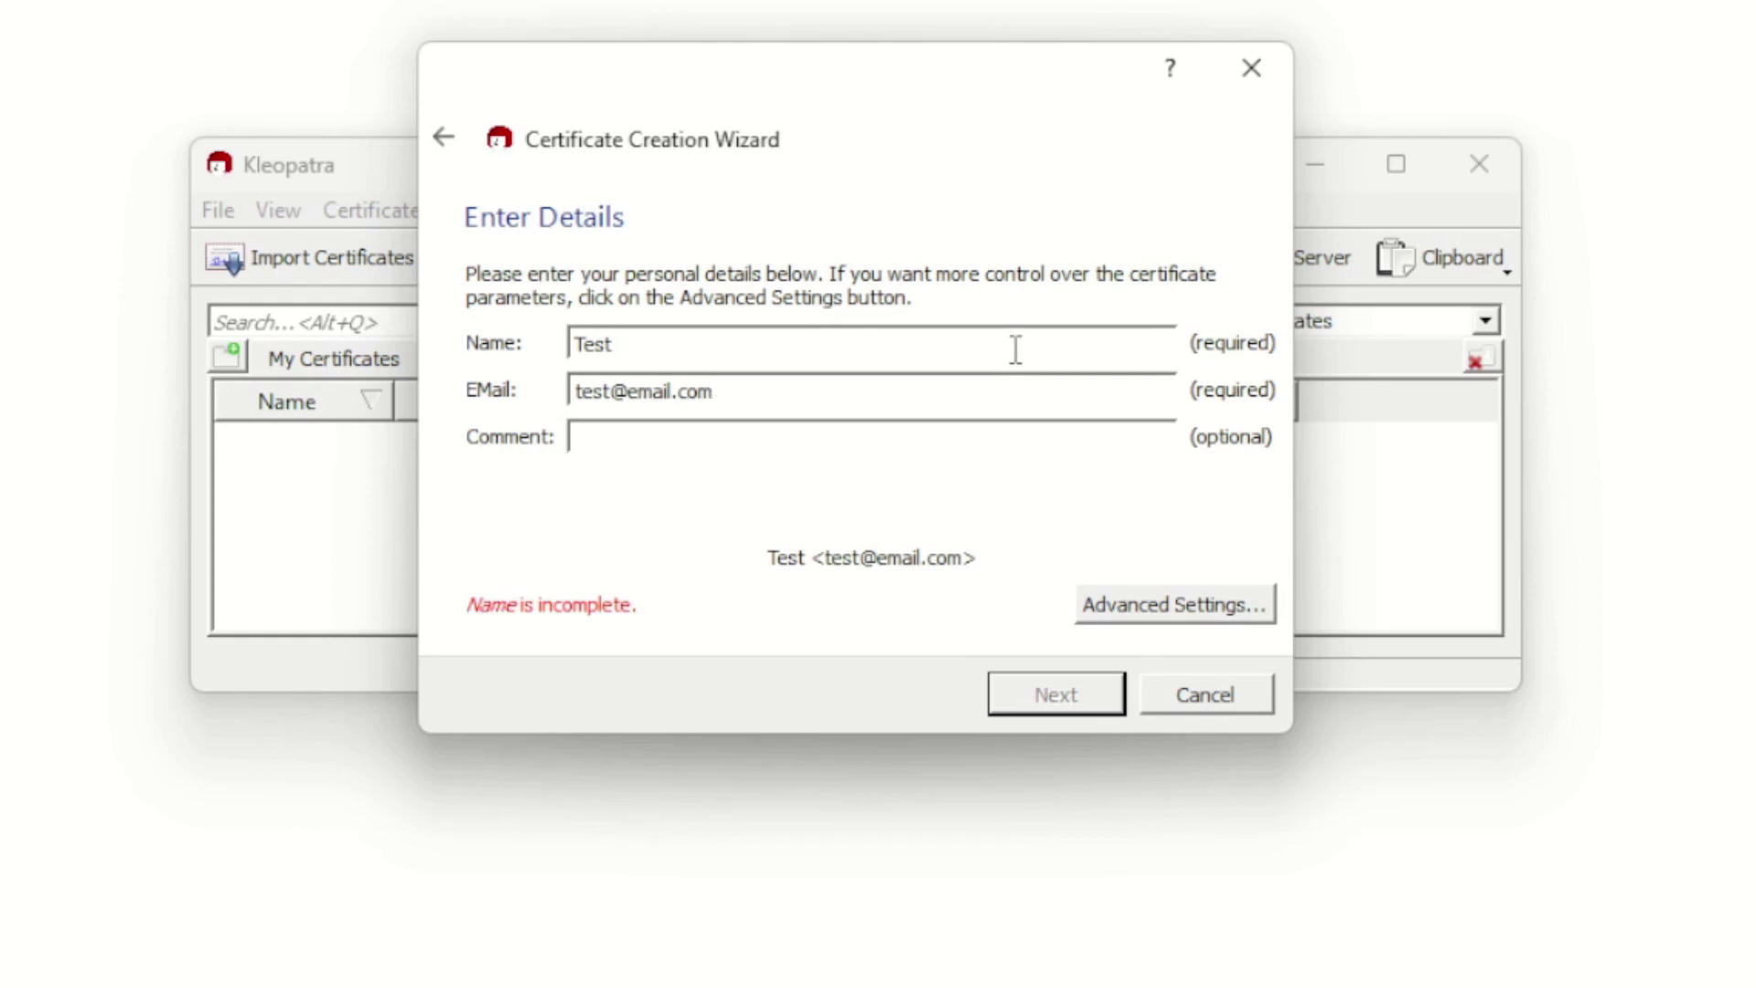
Step: Set the RSA key and the +RSA subkey both to 4,096 bits in Advanced Settings
click(1173, 606)
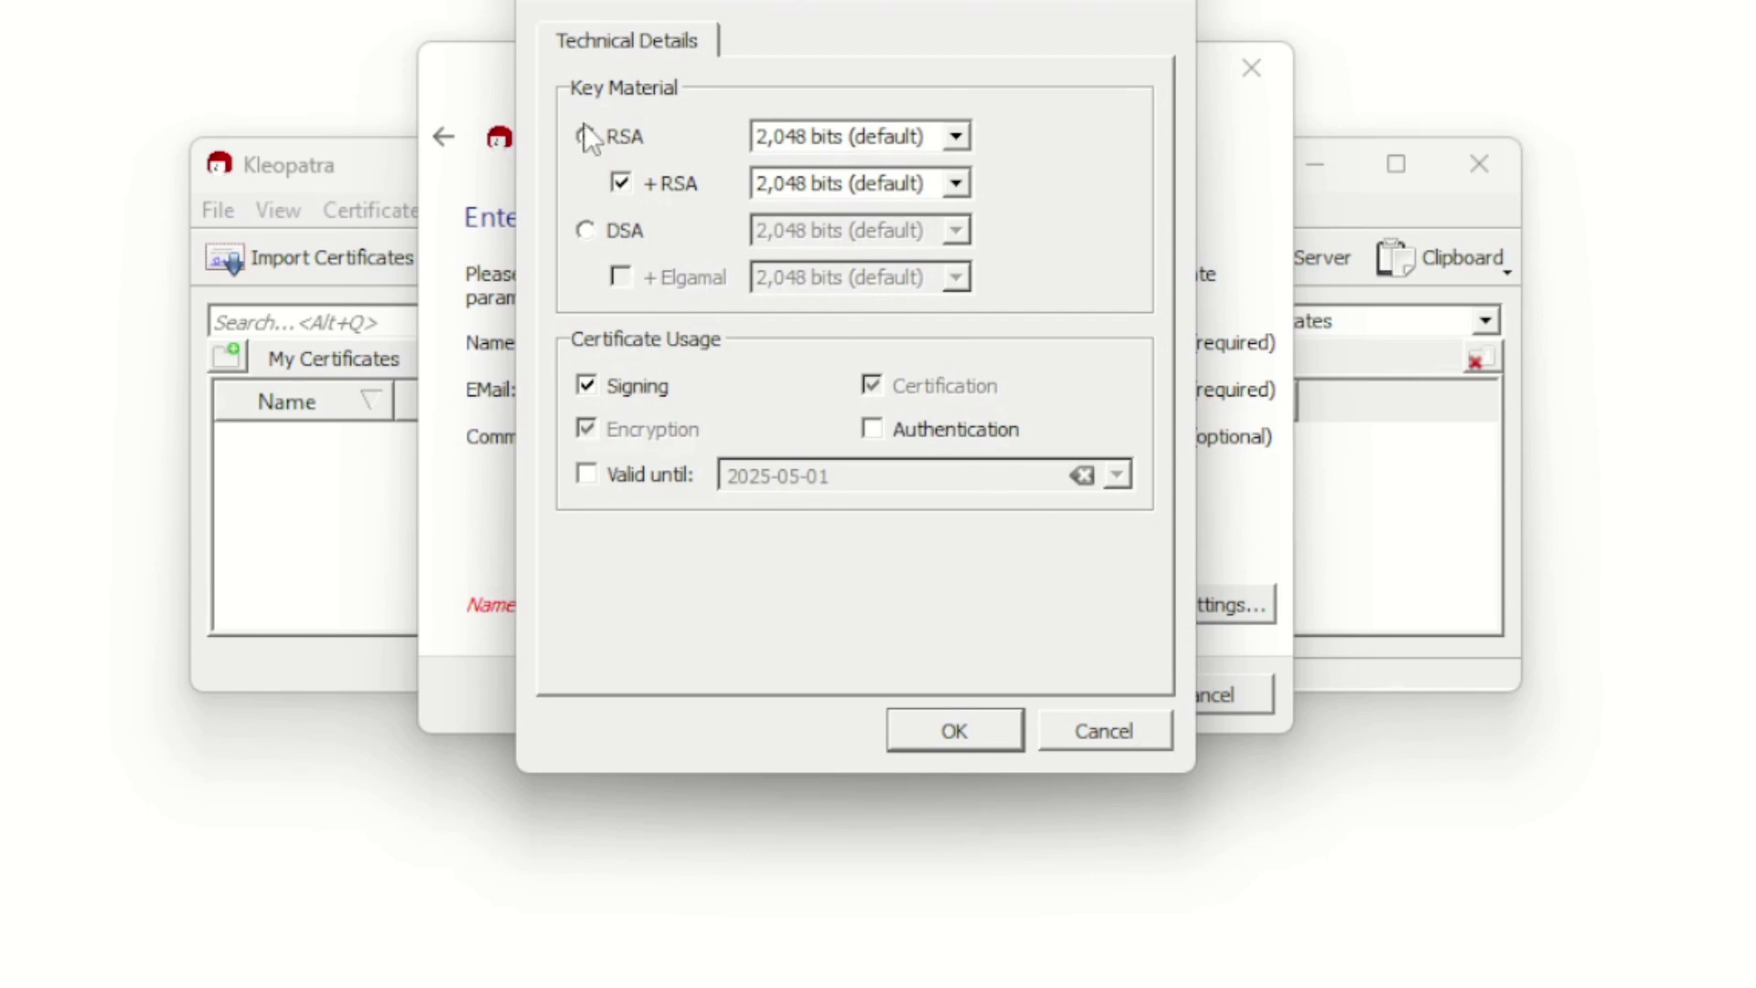
click(797, 132)
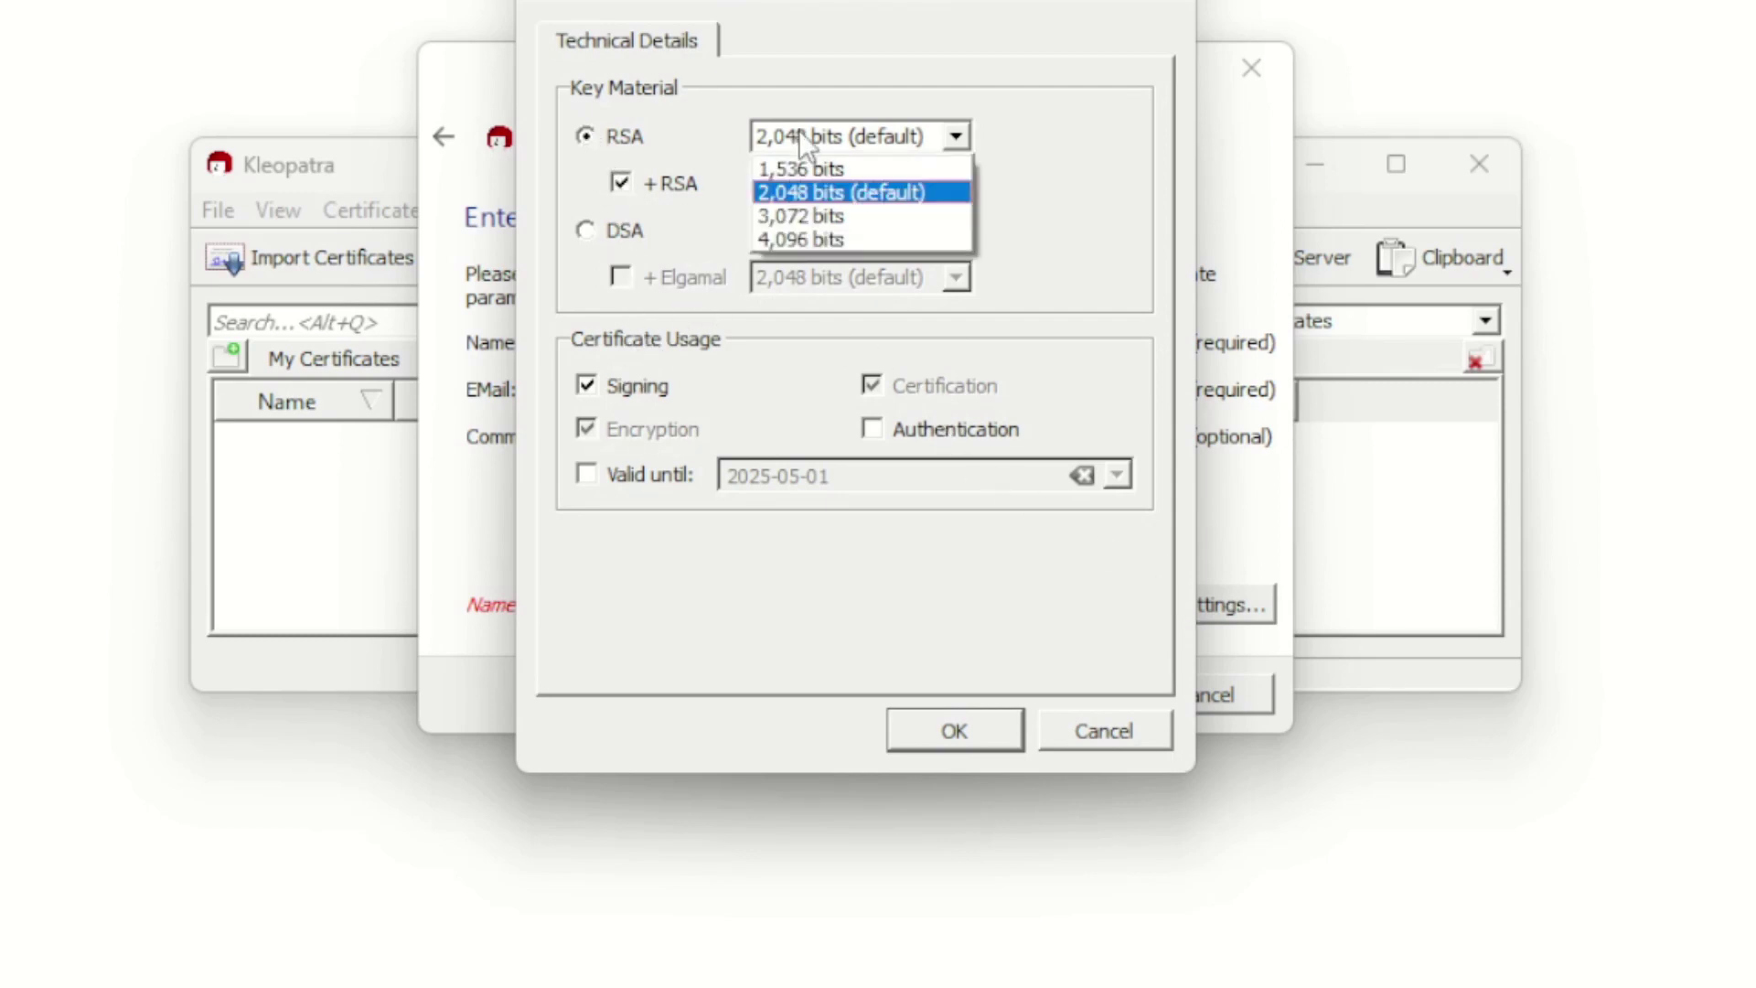
click(810, 238)
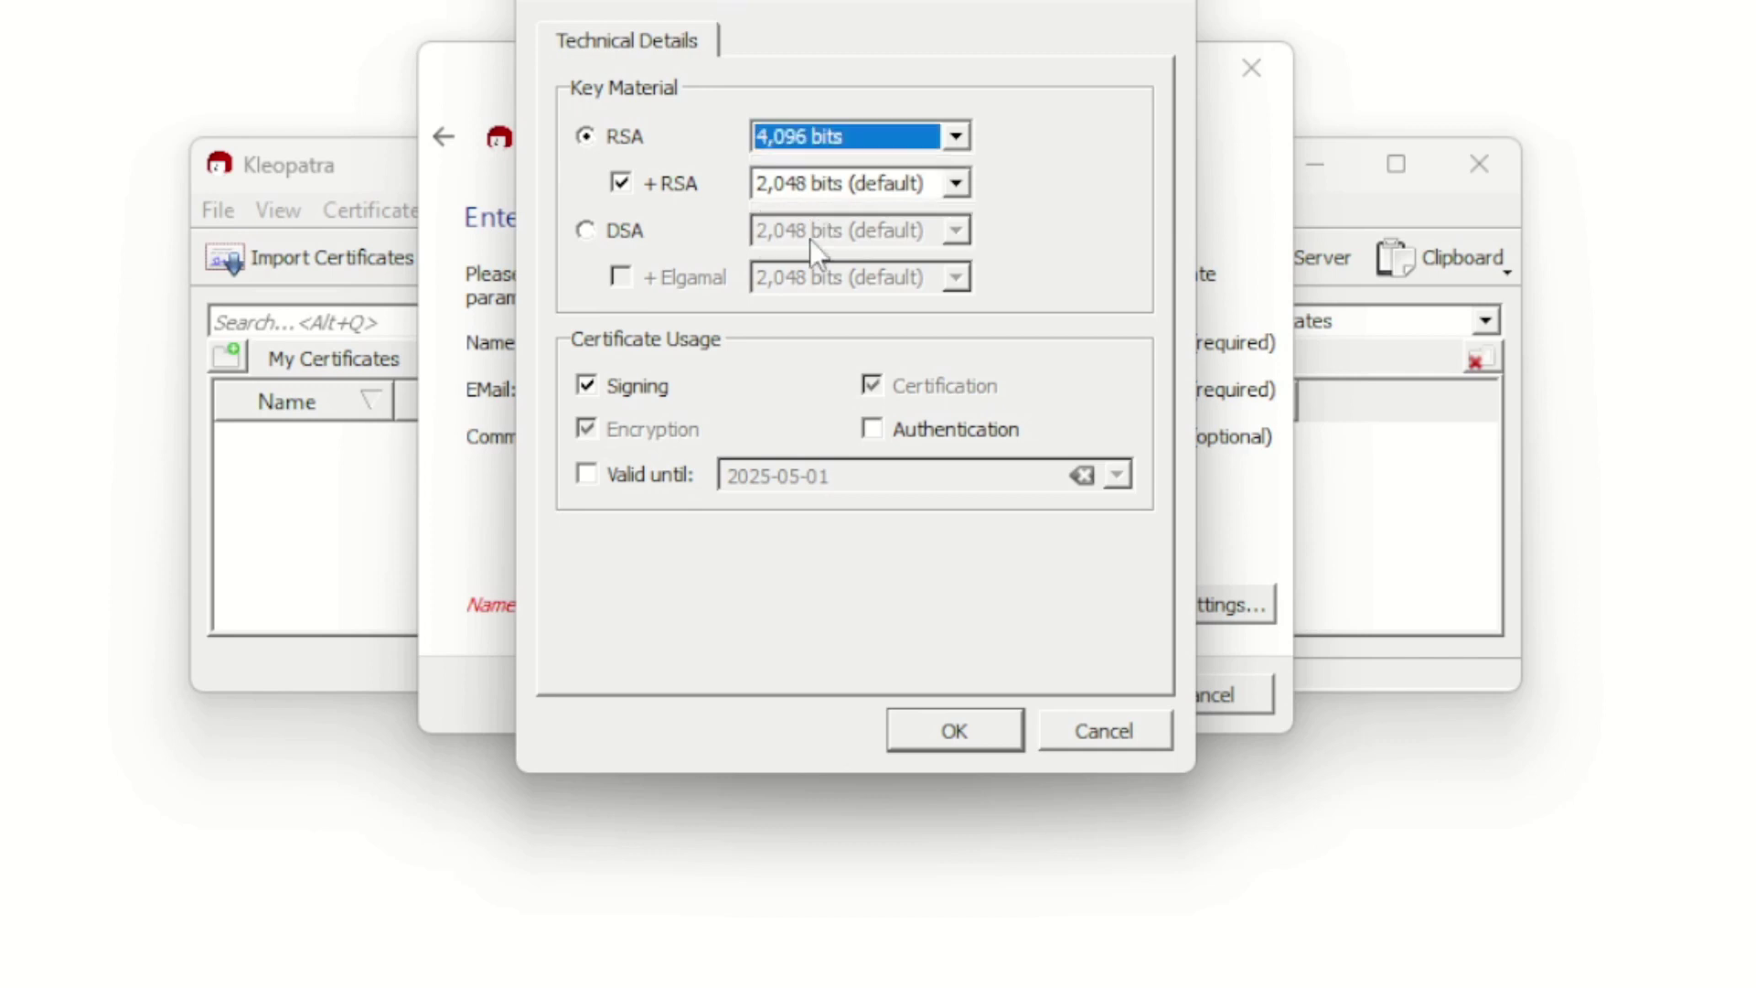
click(835, 184)
click(843, 285)
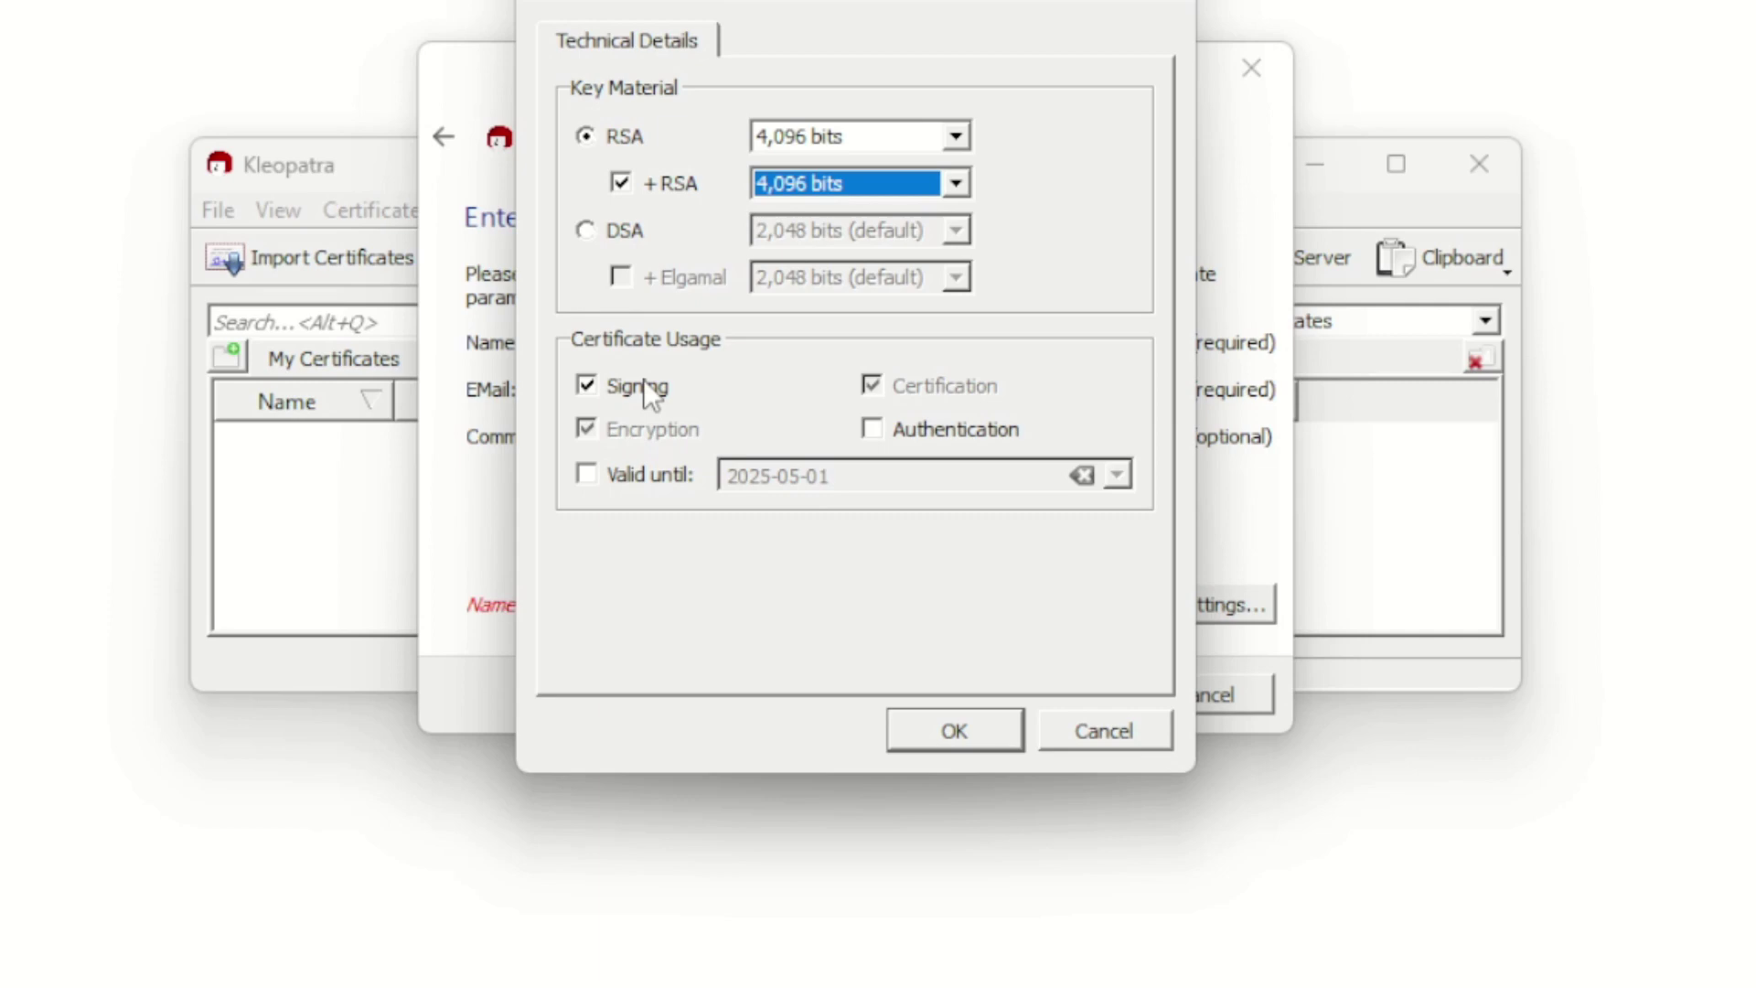
click(952, 731)
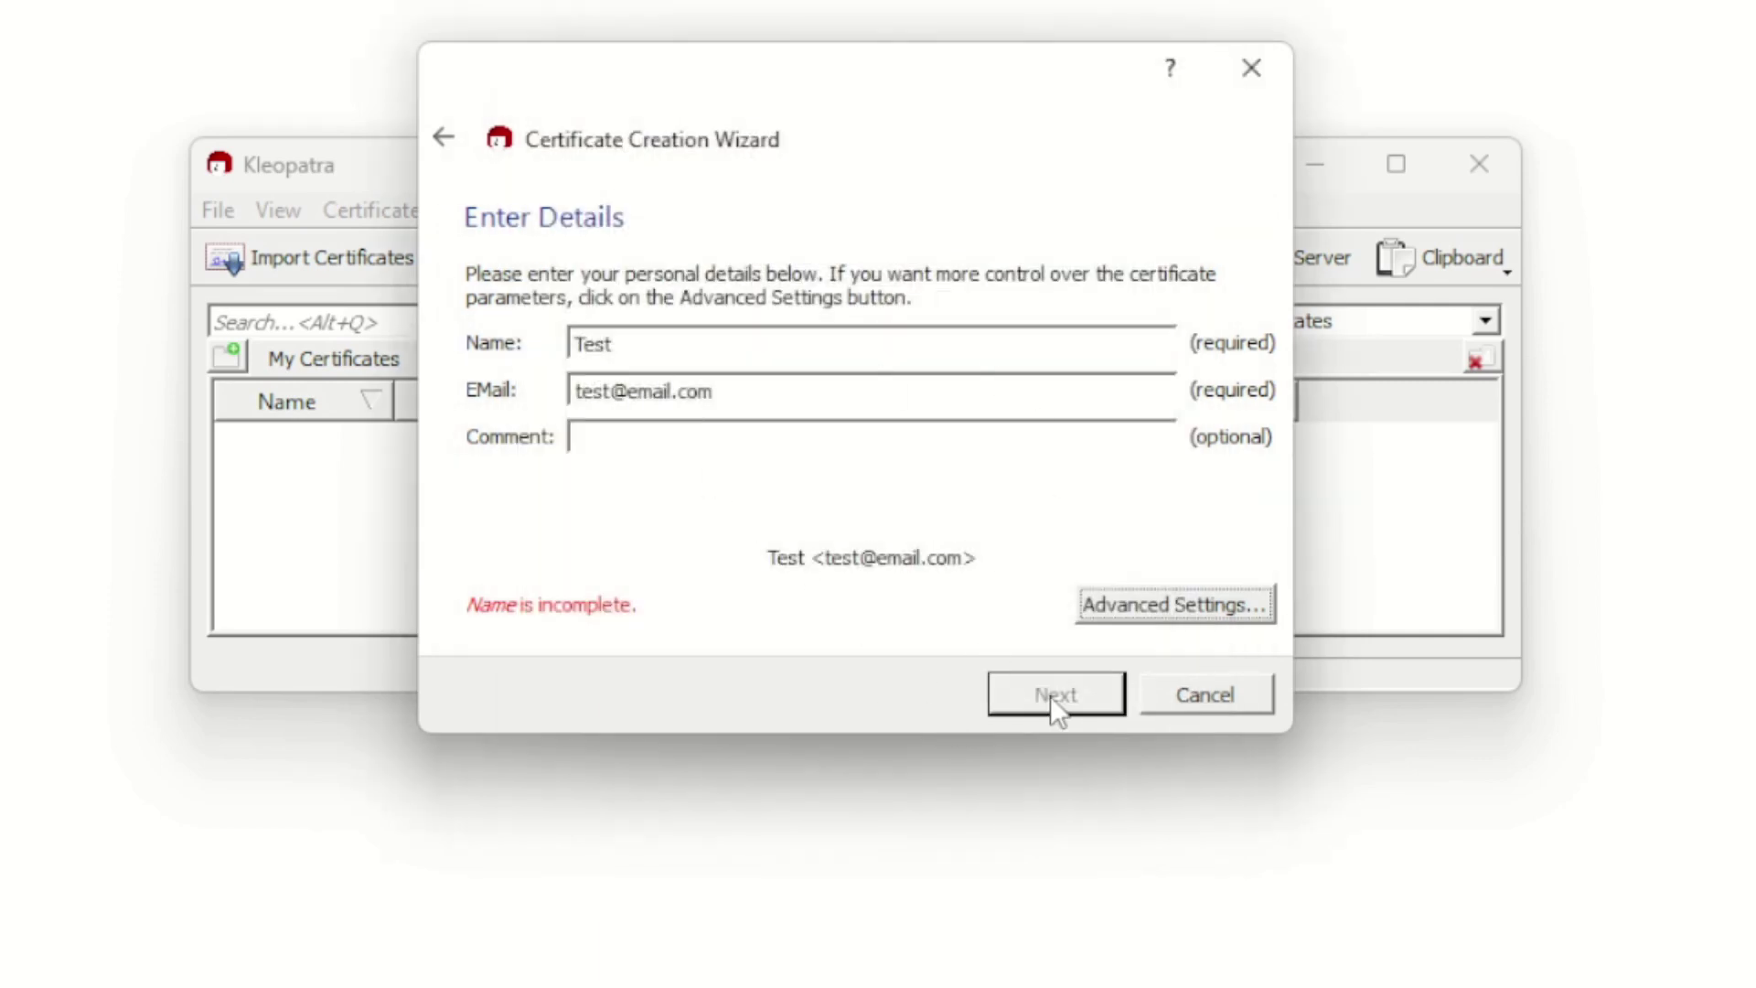
Step: Change the name to TestCam, review the parameters and start creating the key
click(773, 340)
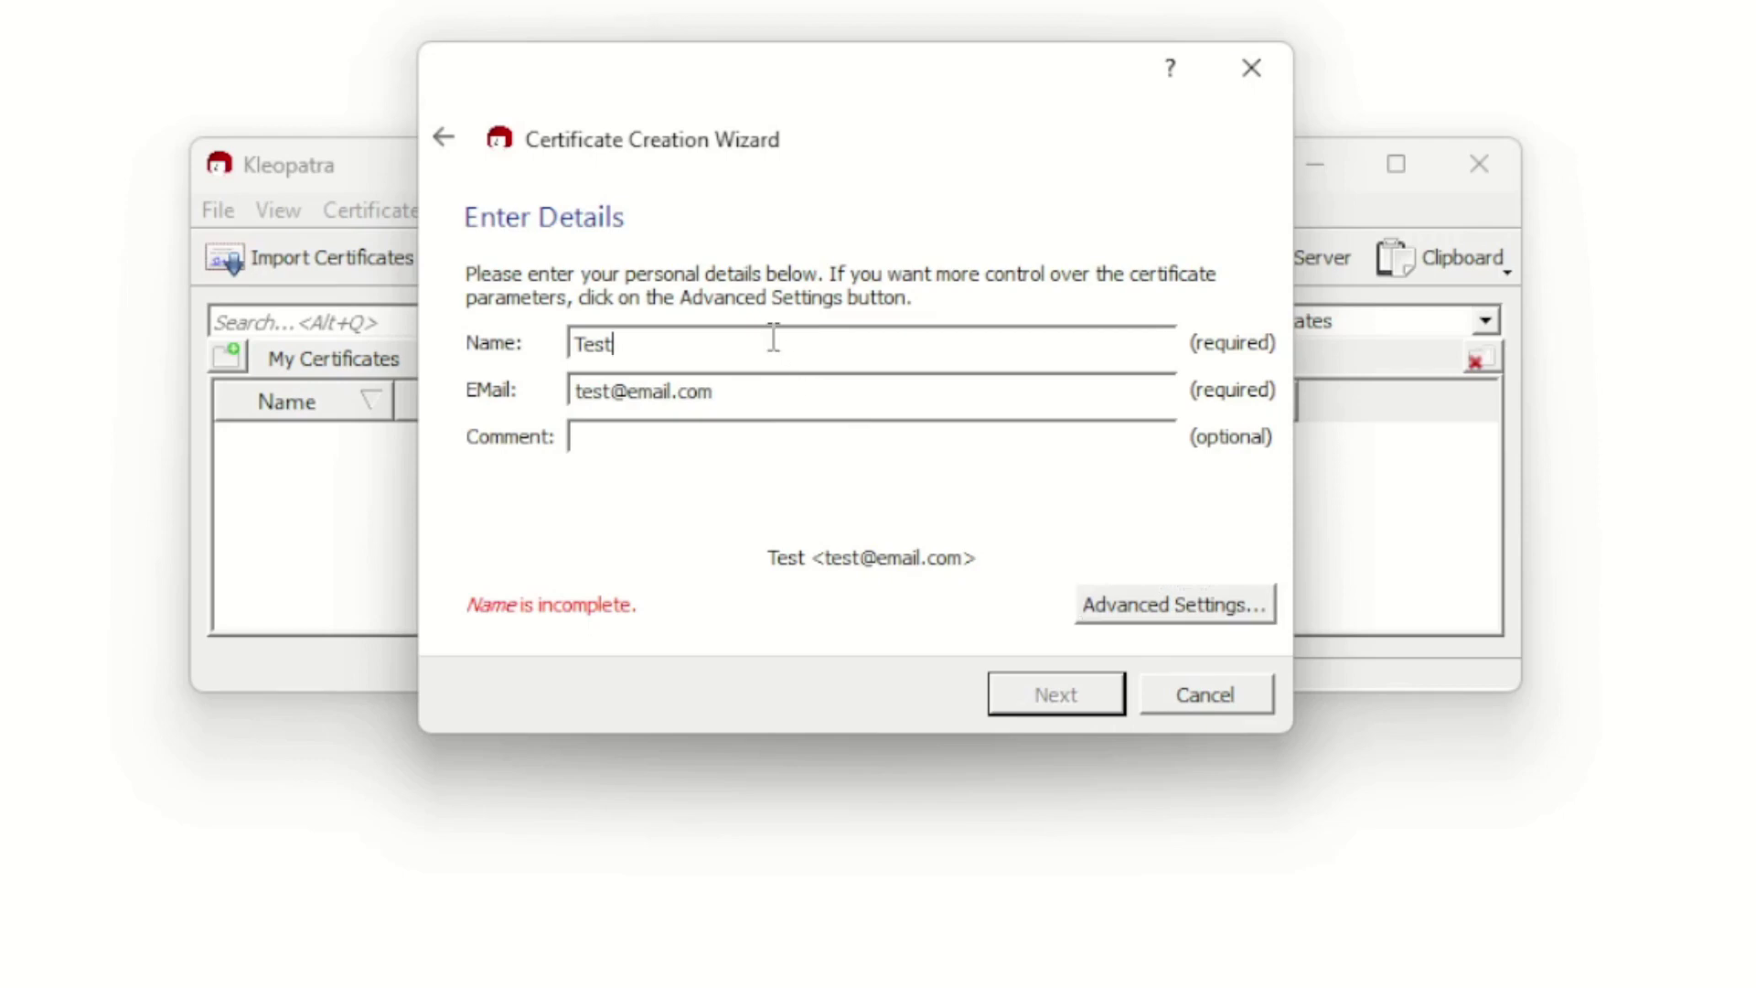
text(Cam)
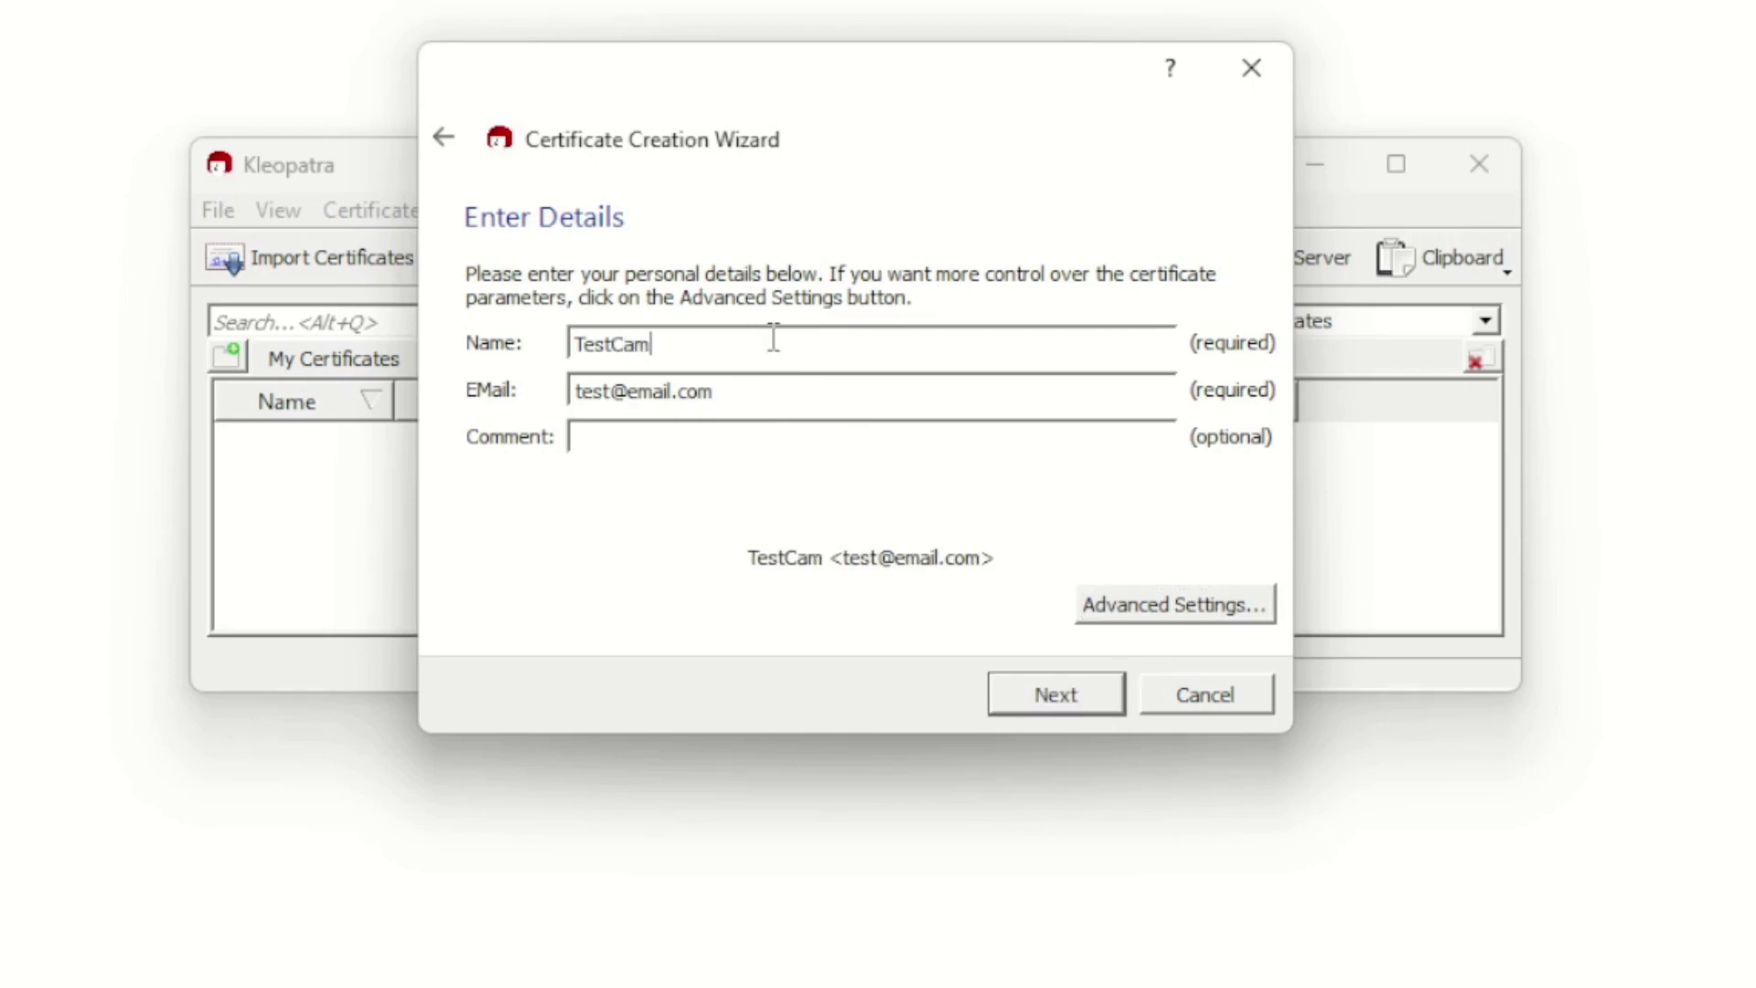
click(1057, 690)
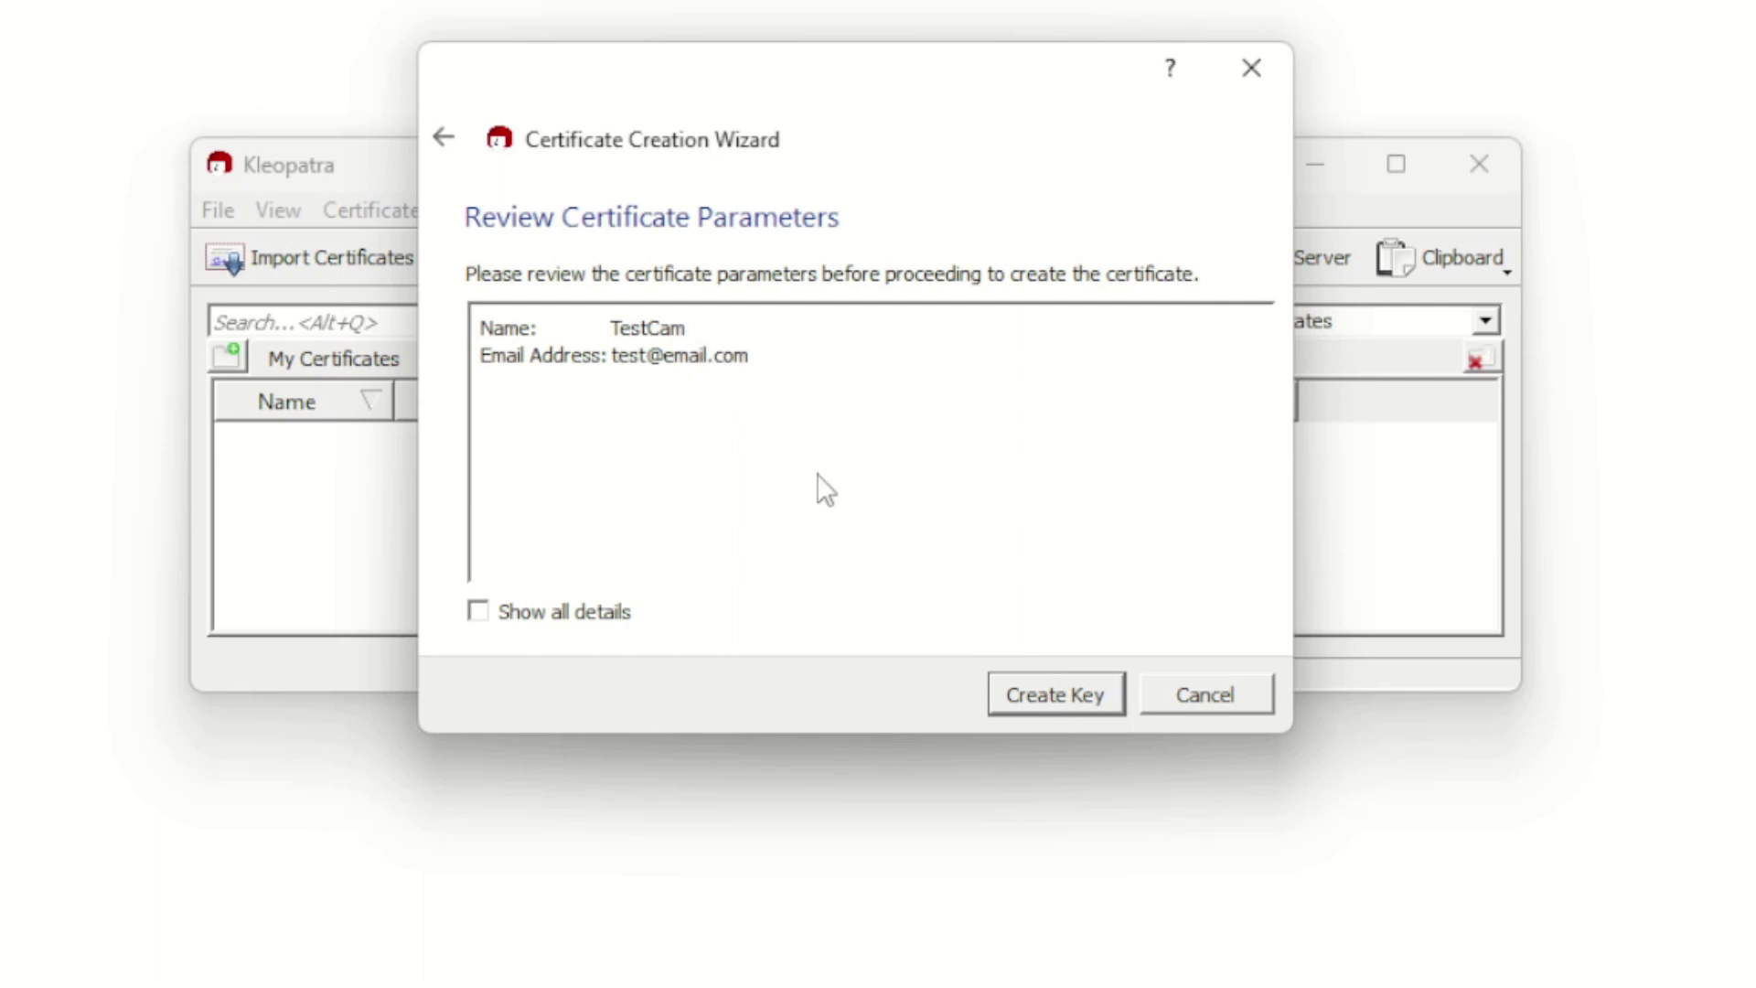
click(1039, 690)
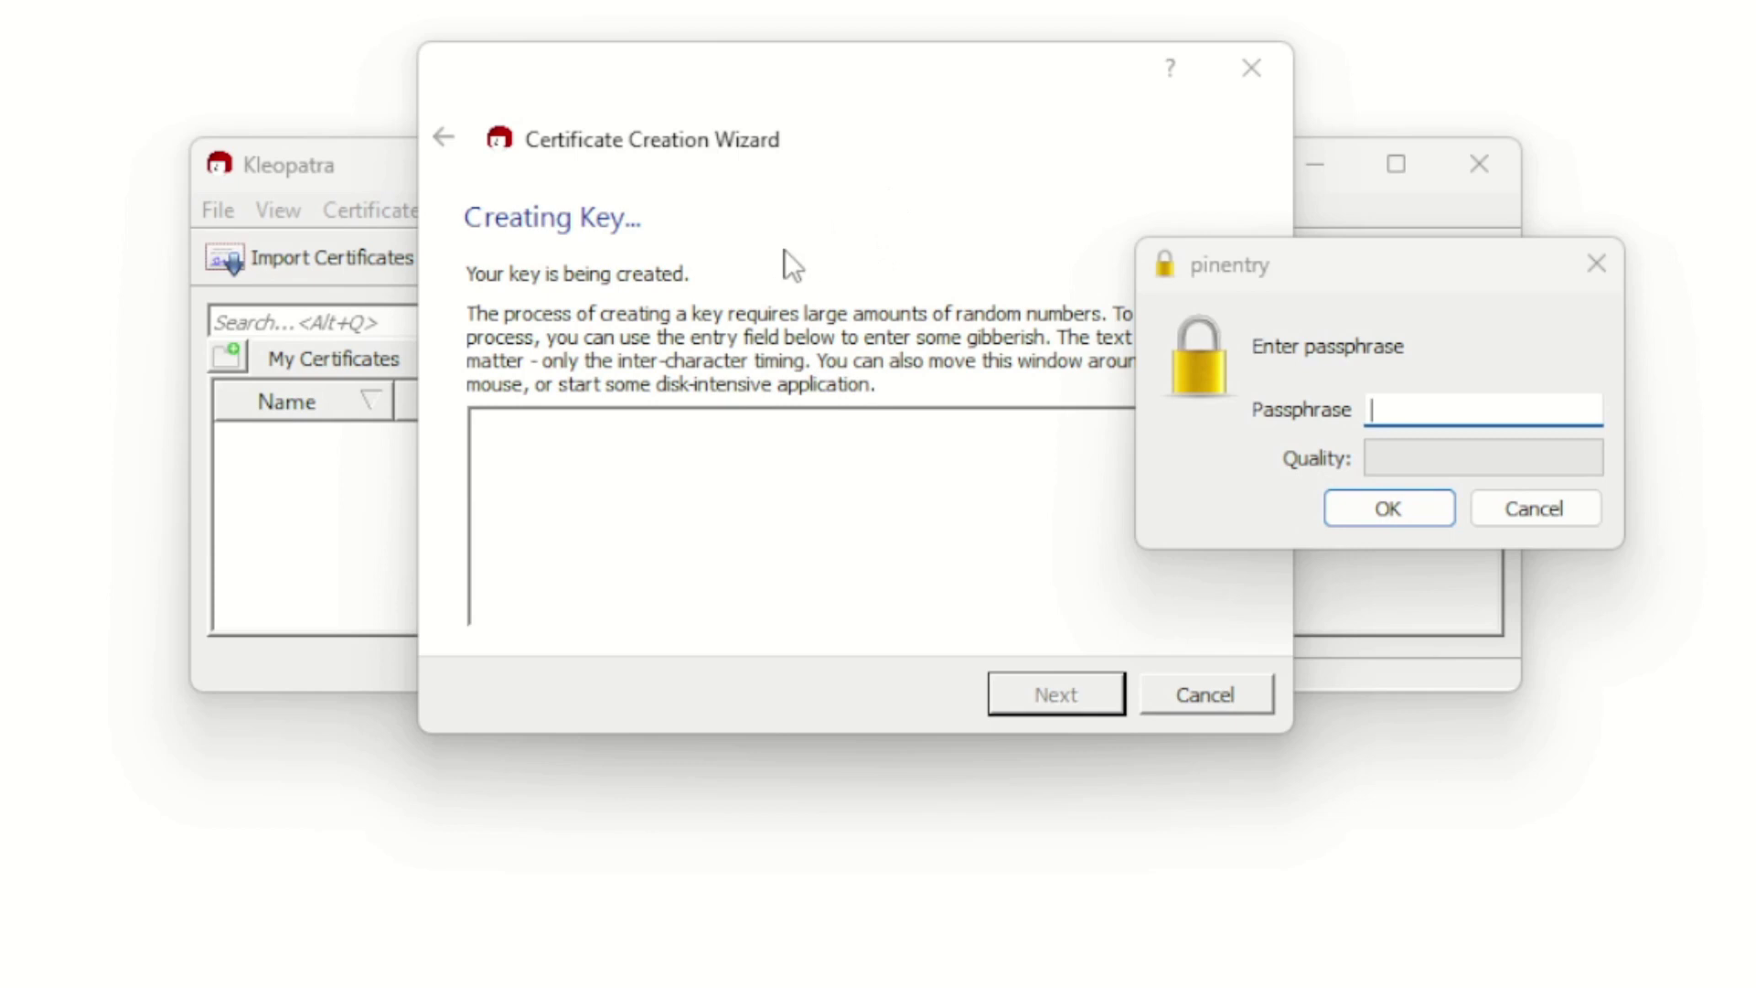
Step: Enter and confirm the key passphrase, keeping it despite the length and digit warnings
drag(1311, 256, 946, 311)
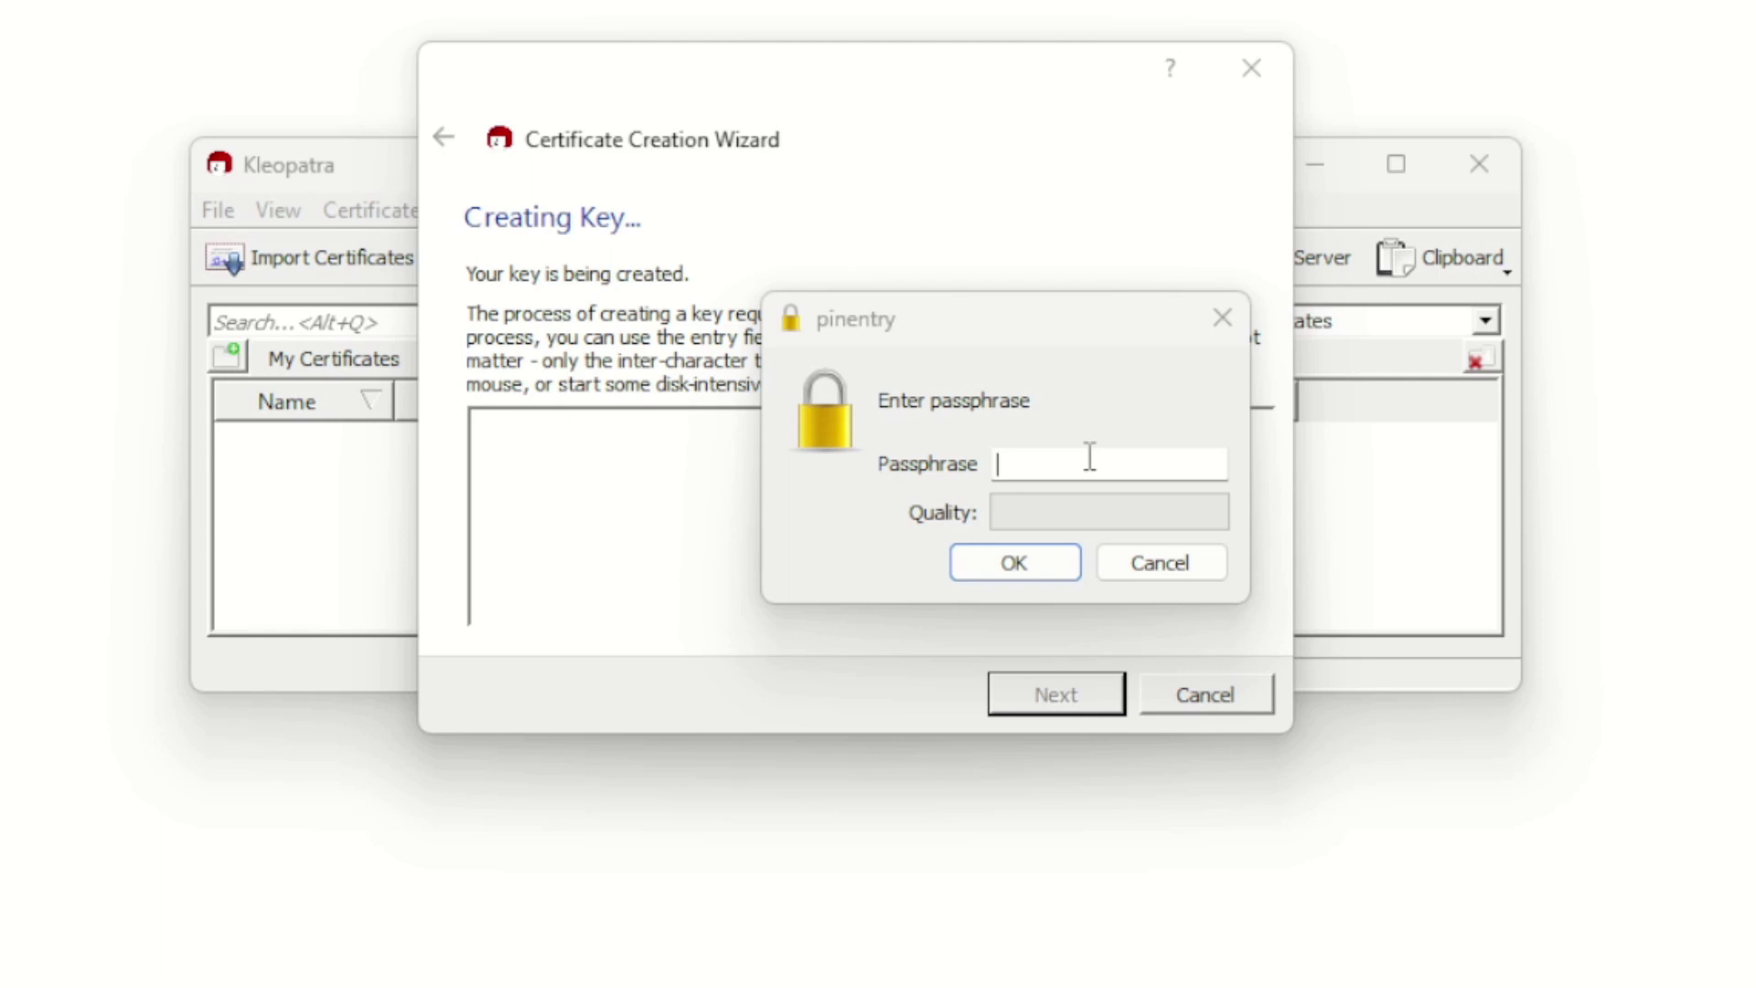
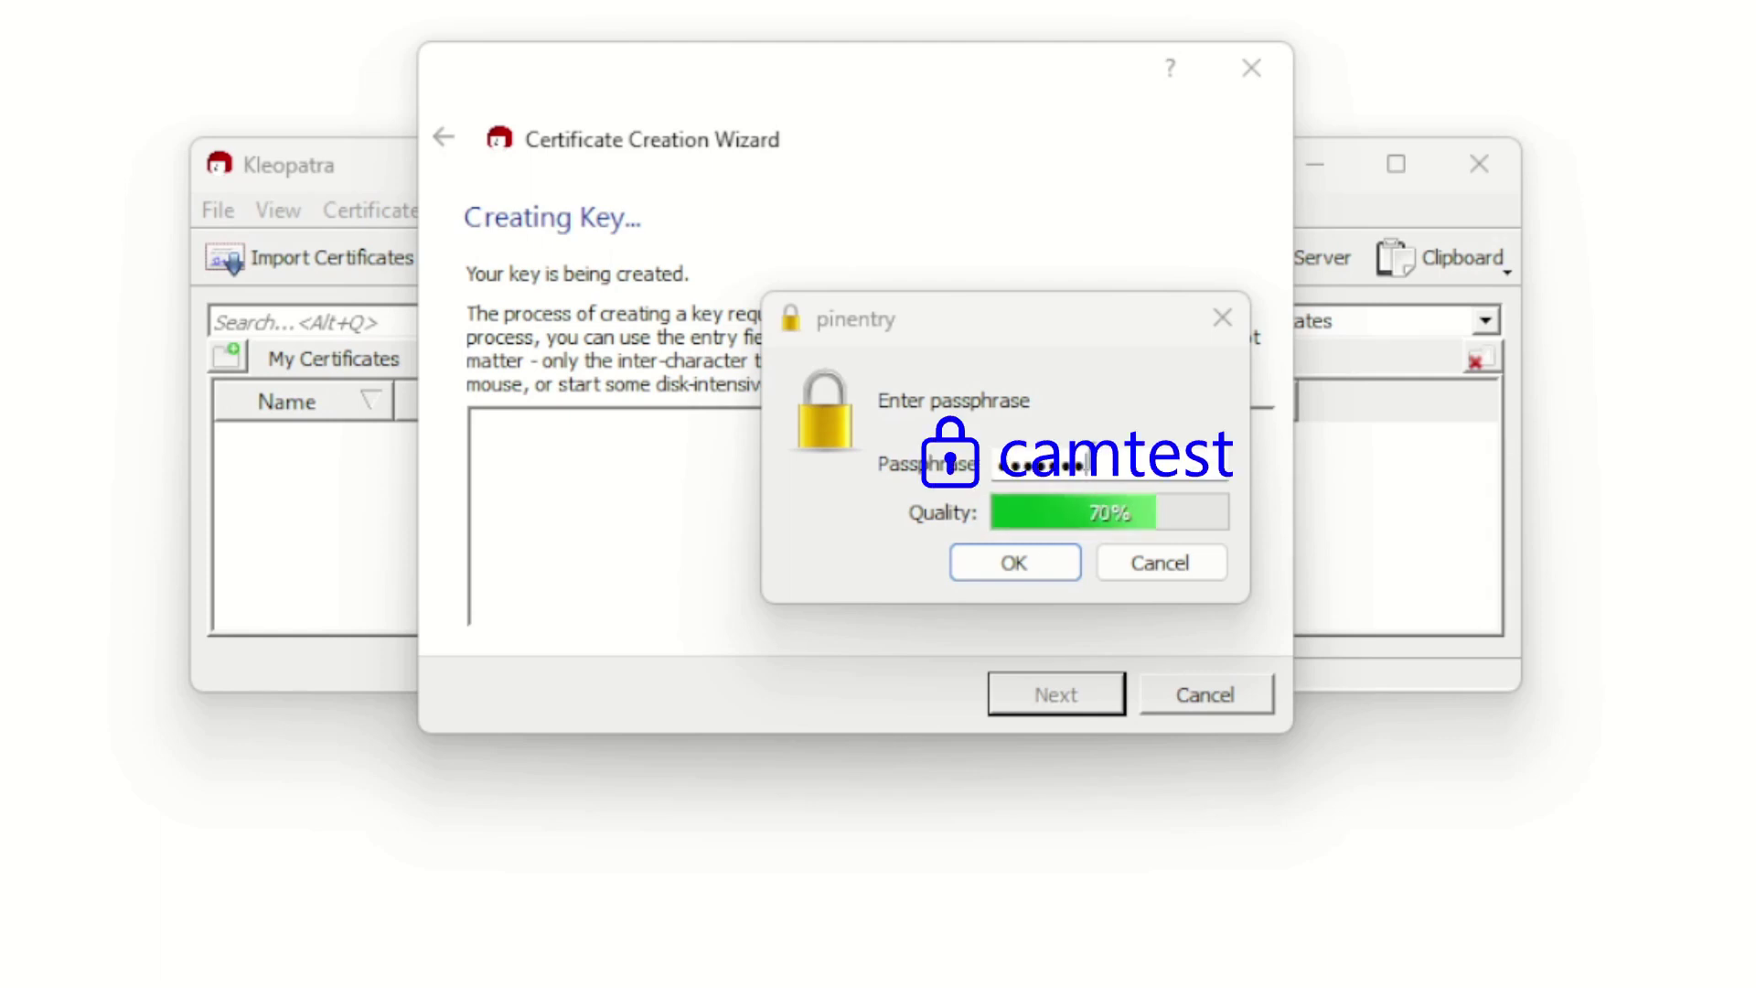
click(1038, 562)
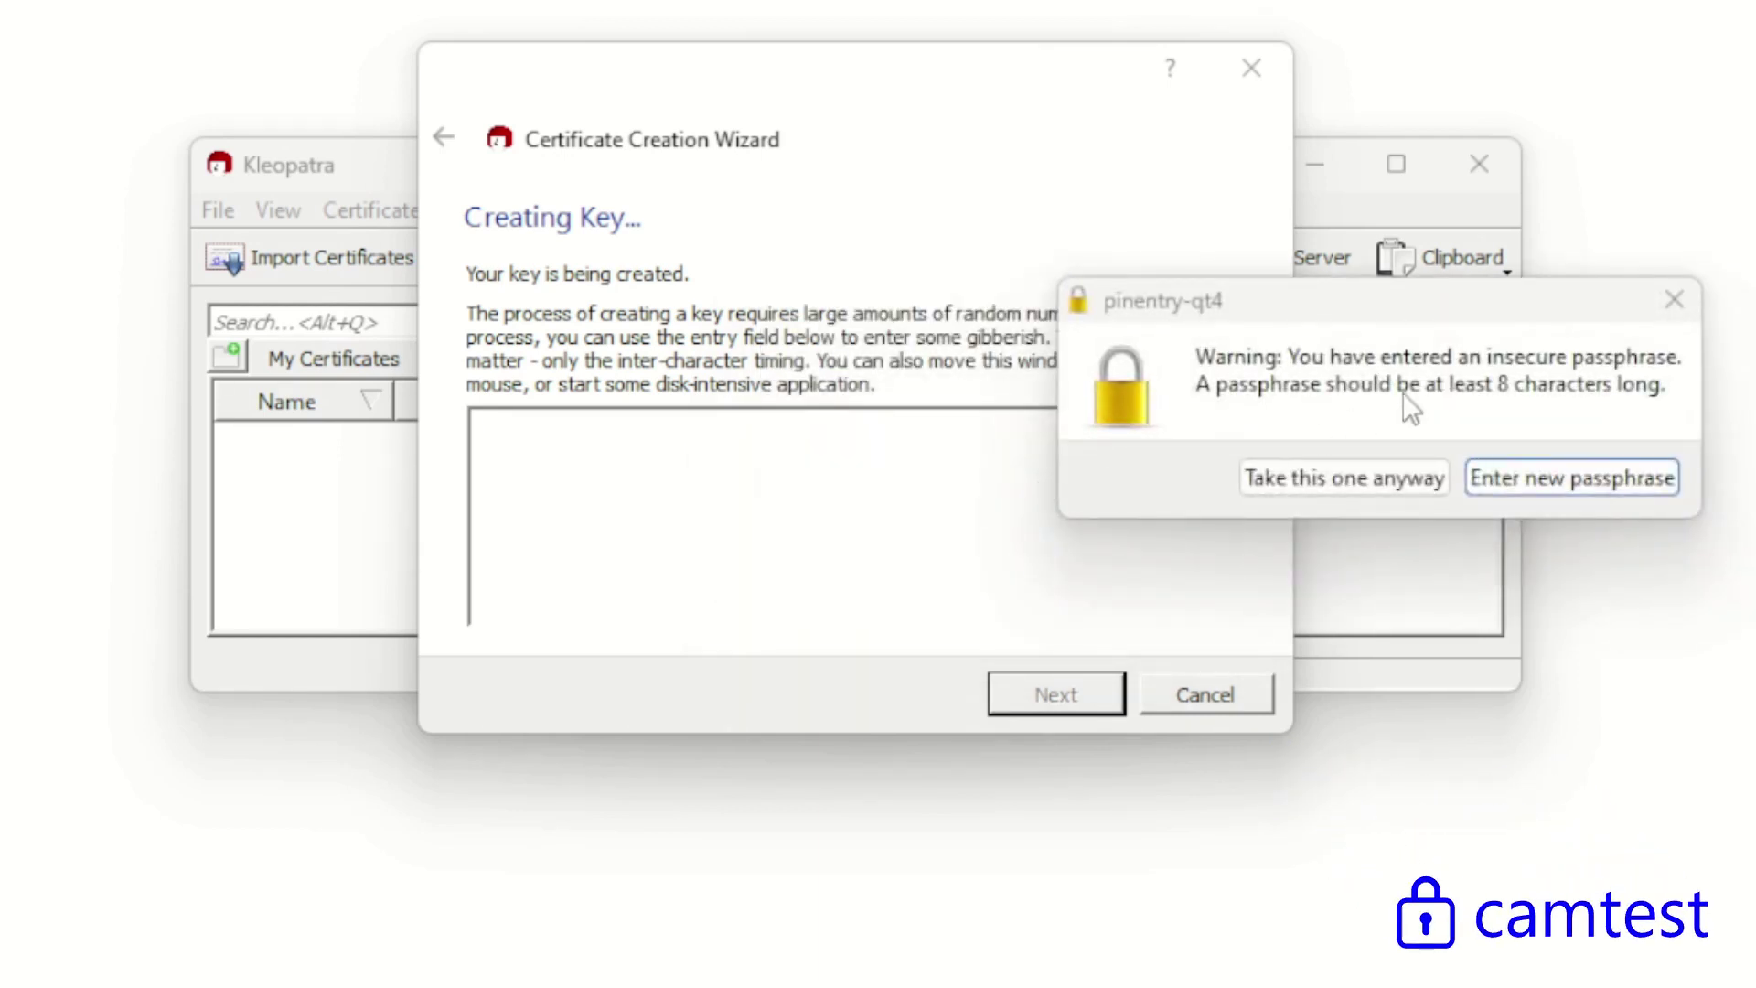
click(1385, 477)
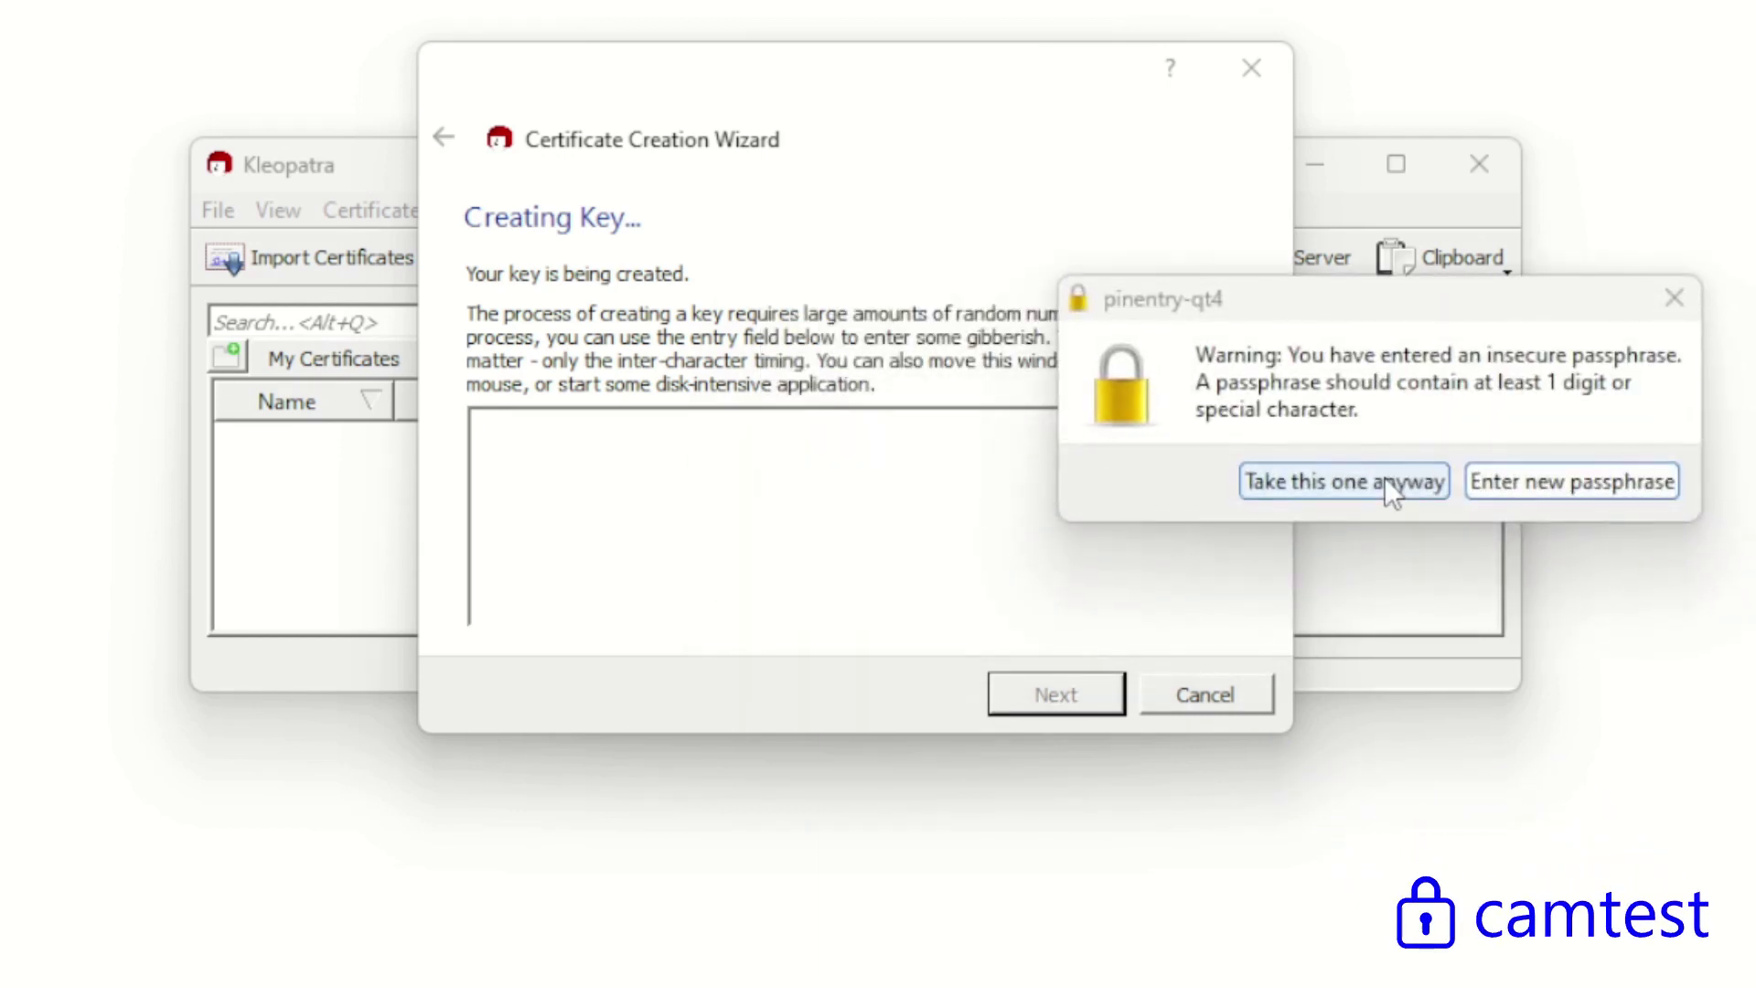
click(1380, 481)
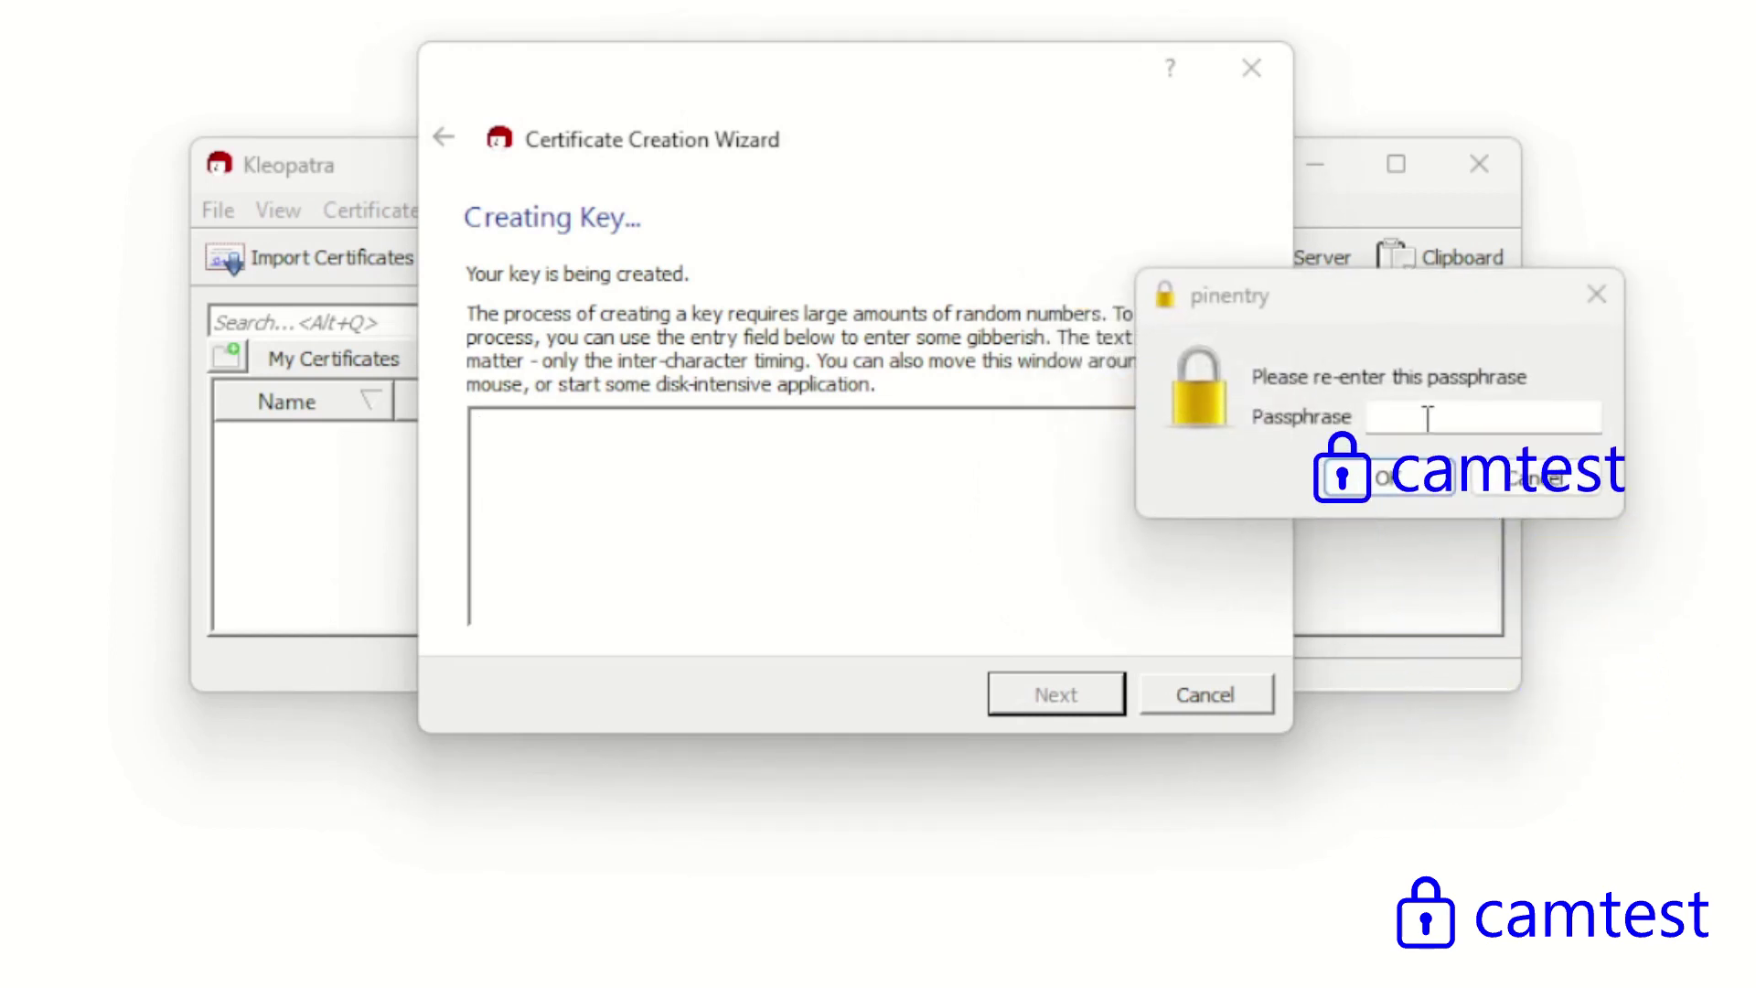
text(•••••••)
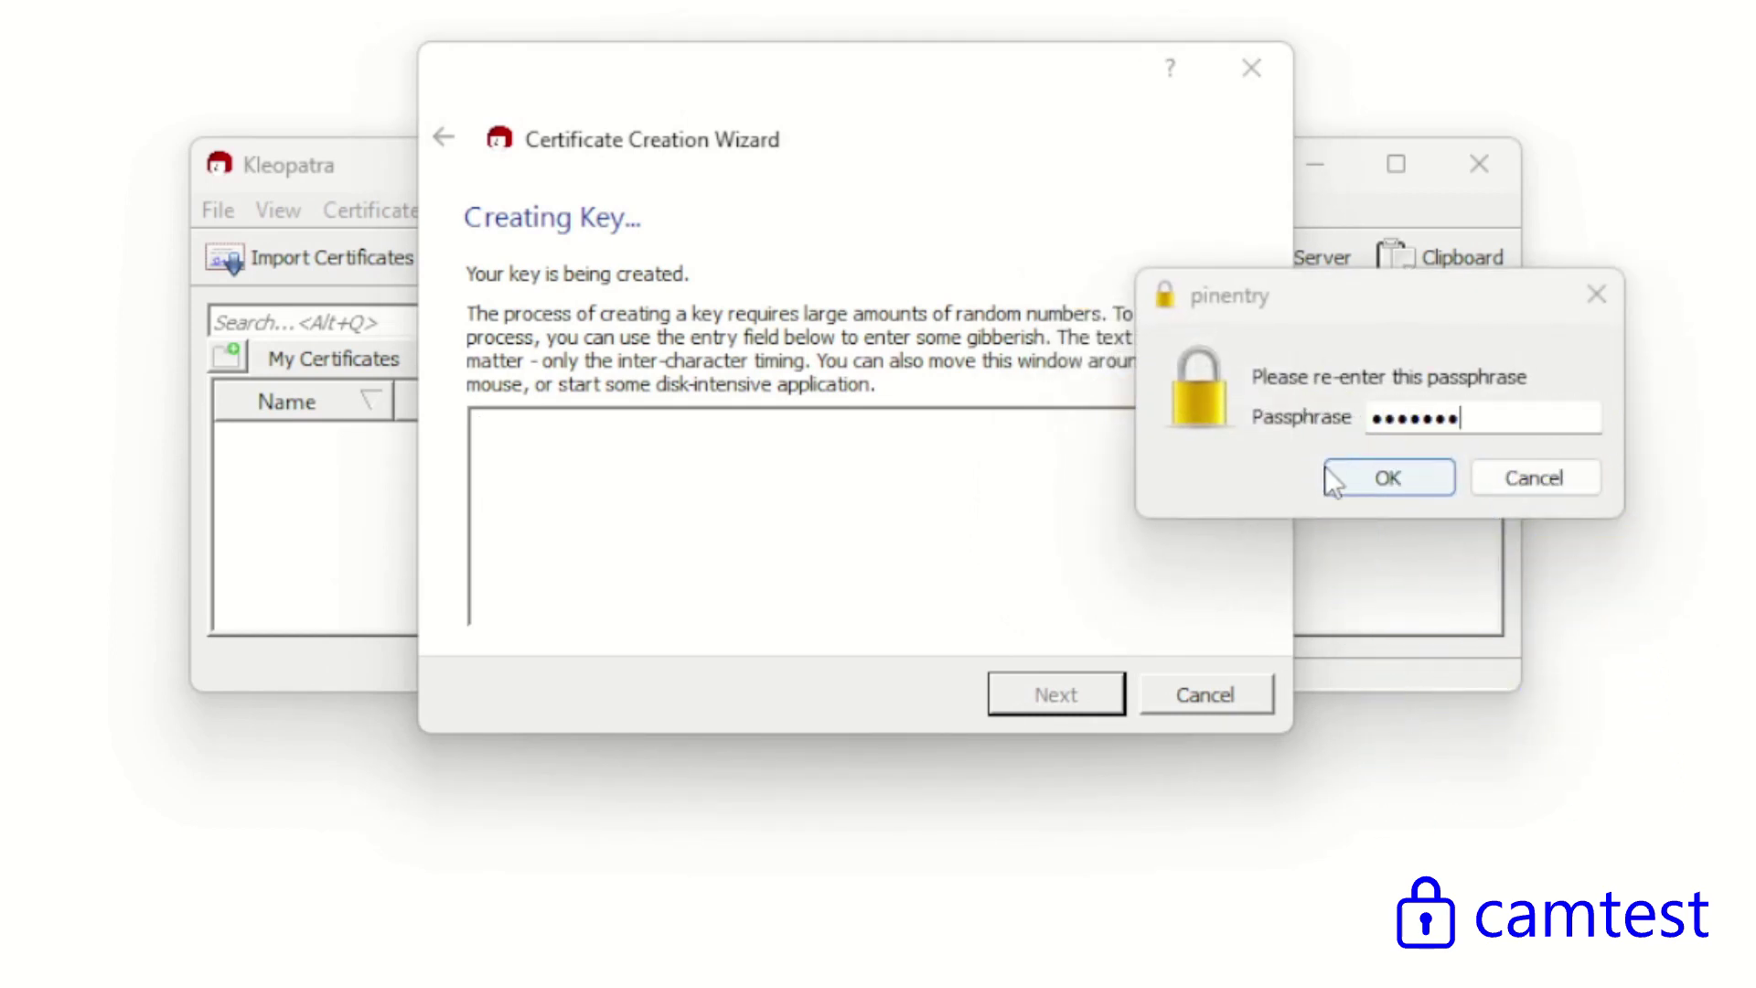
click(1340, 471)
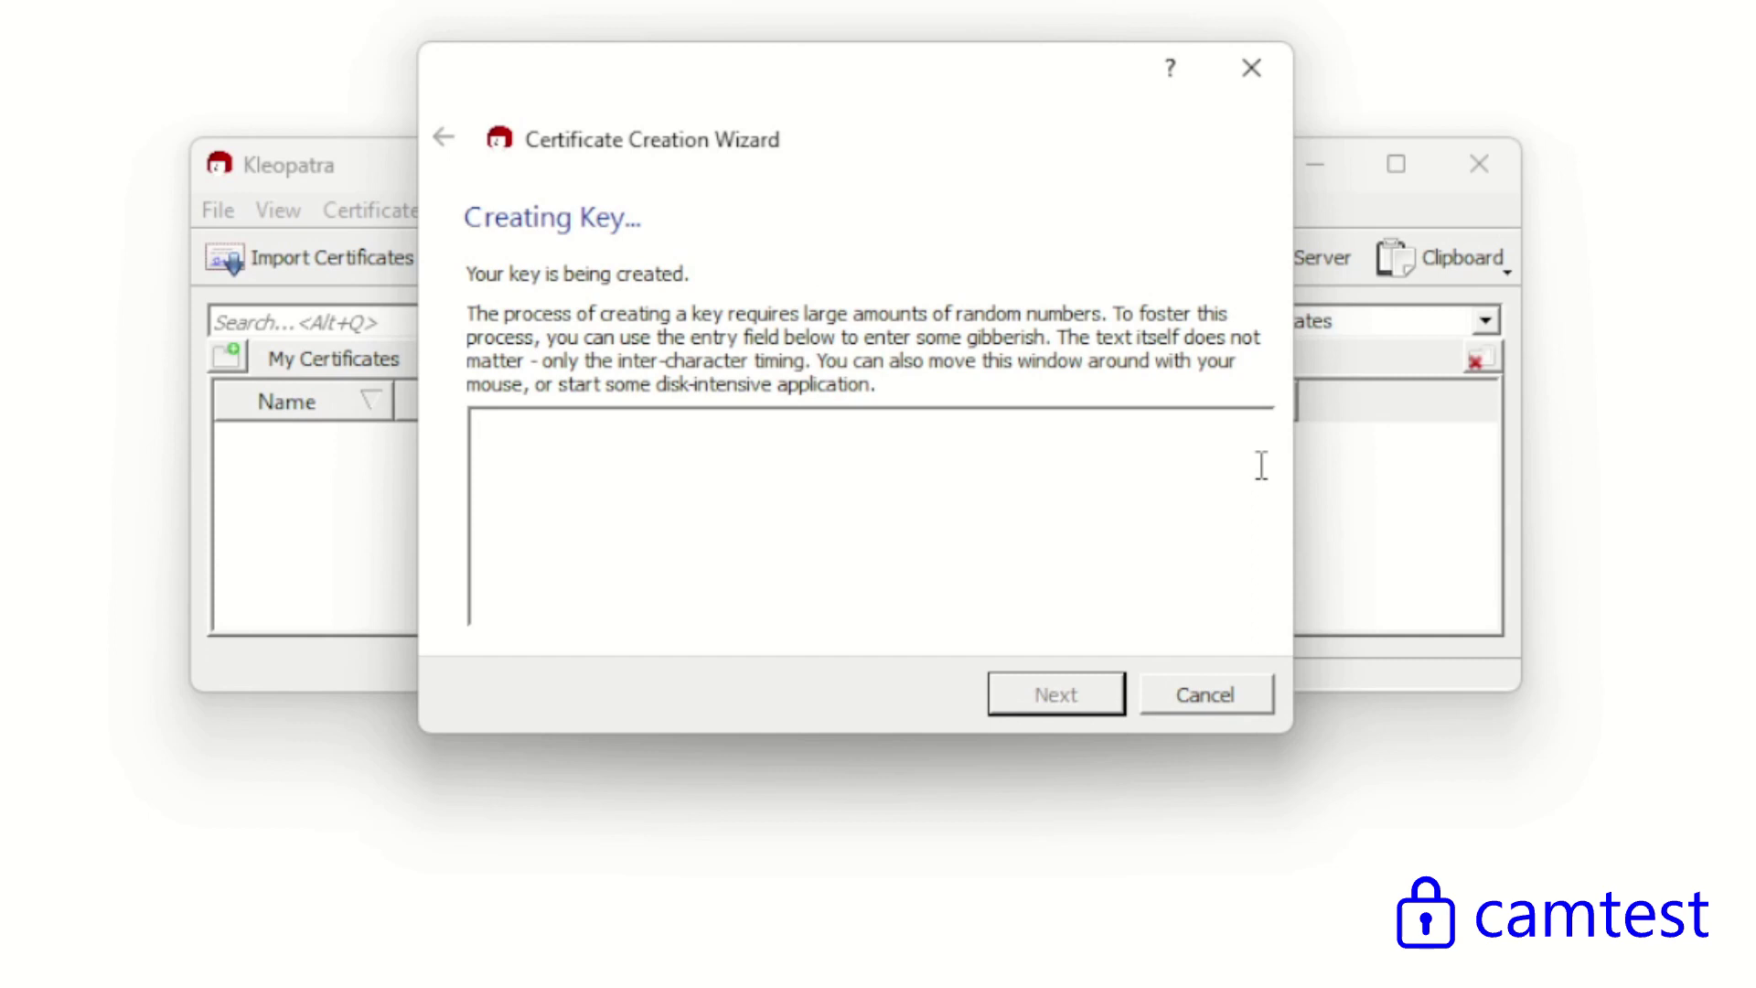
drag(870, 64, 785, 32)
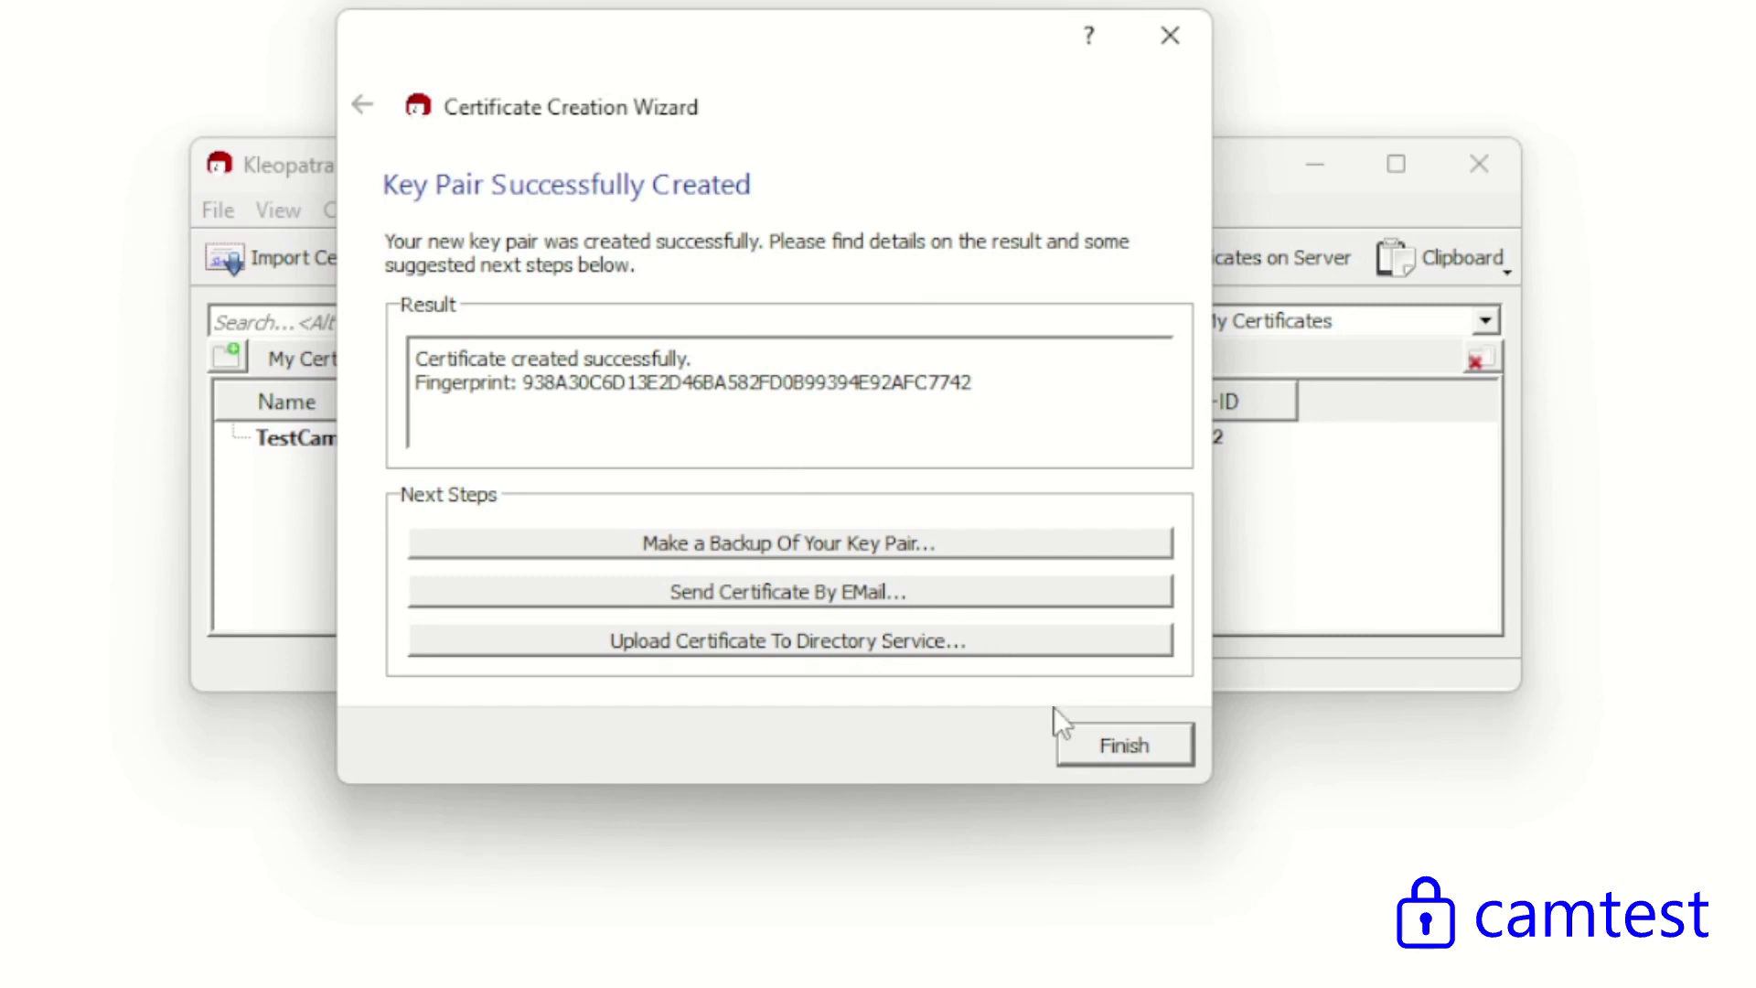
Step: Close the key-creation wizard and select the new TestCam certificate in My Certificates
click(1124, 745)
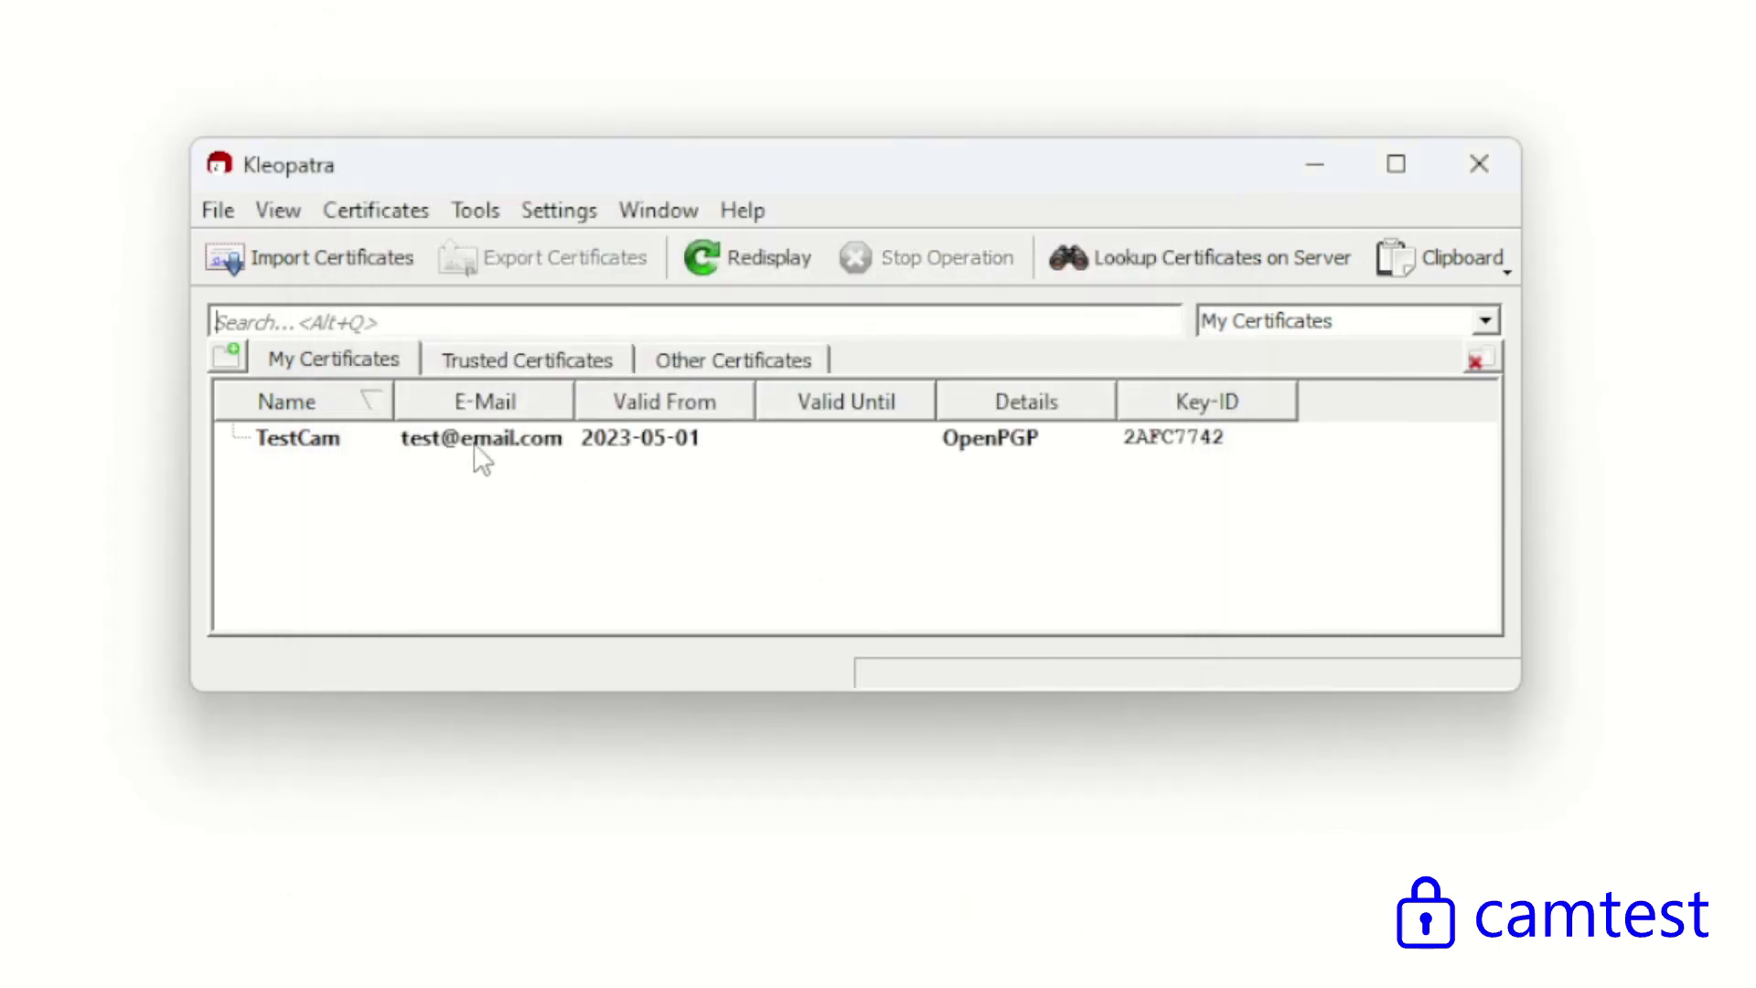
mouse_move(439, 440)
click(520, 439)
Step: Export the TestCam public certificate to the File to Import folder as 'testing public key'
right_click(527, 452)
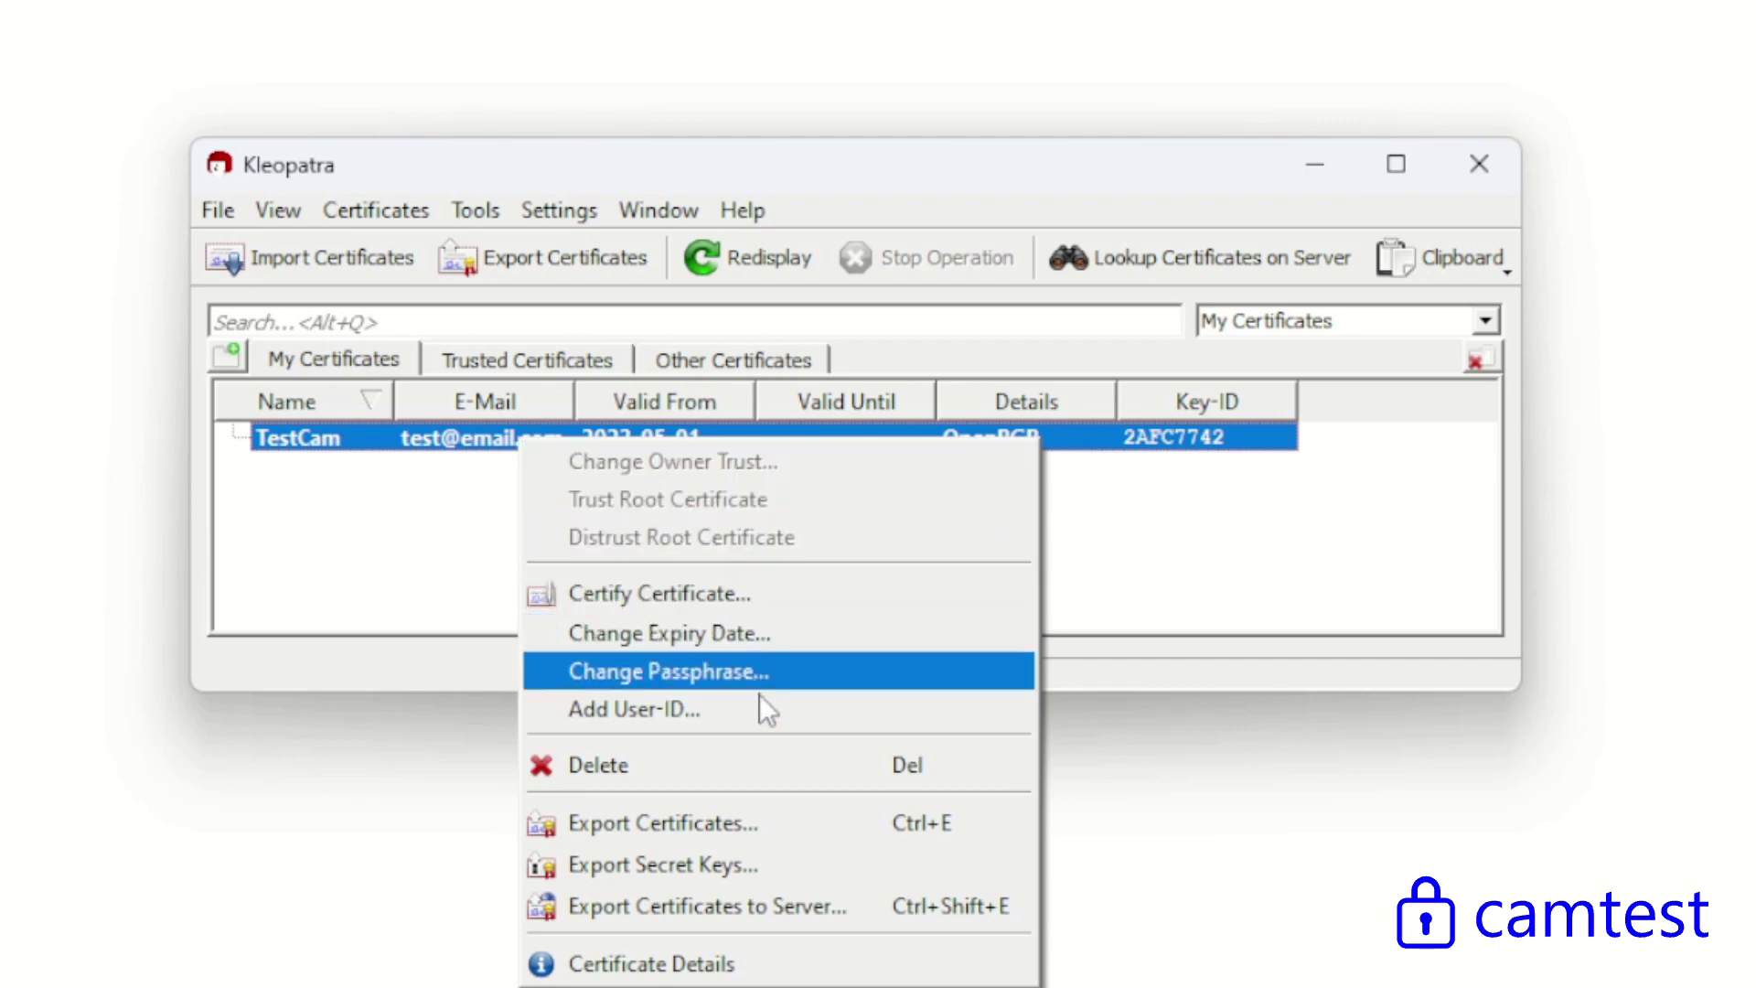
click(763, 822)
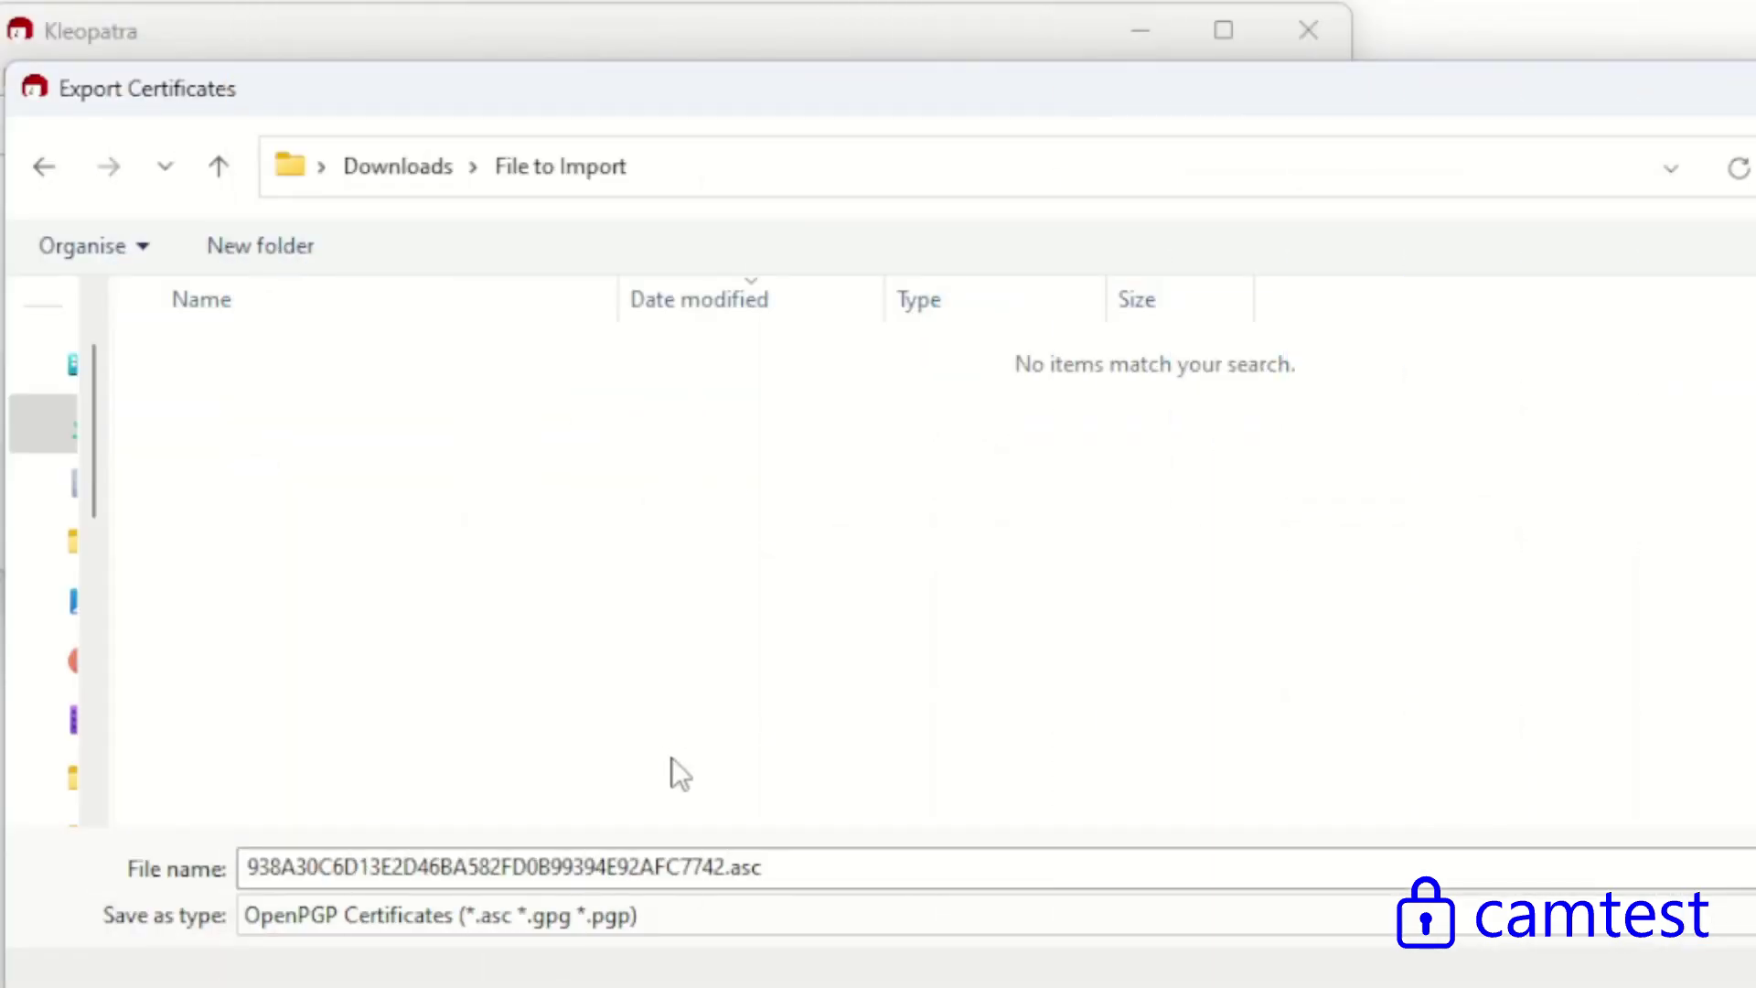
double_click(723, 865)
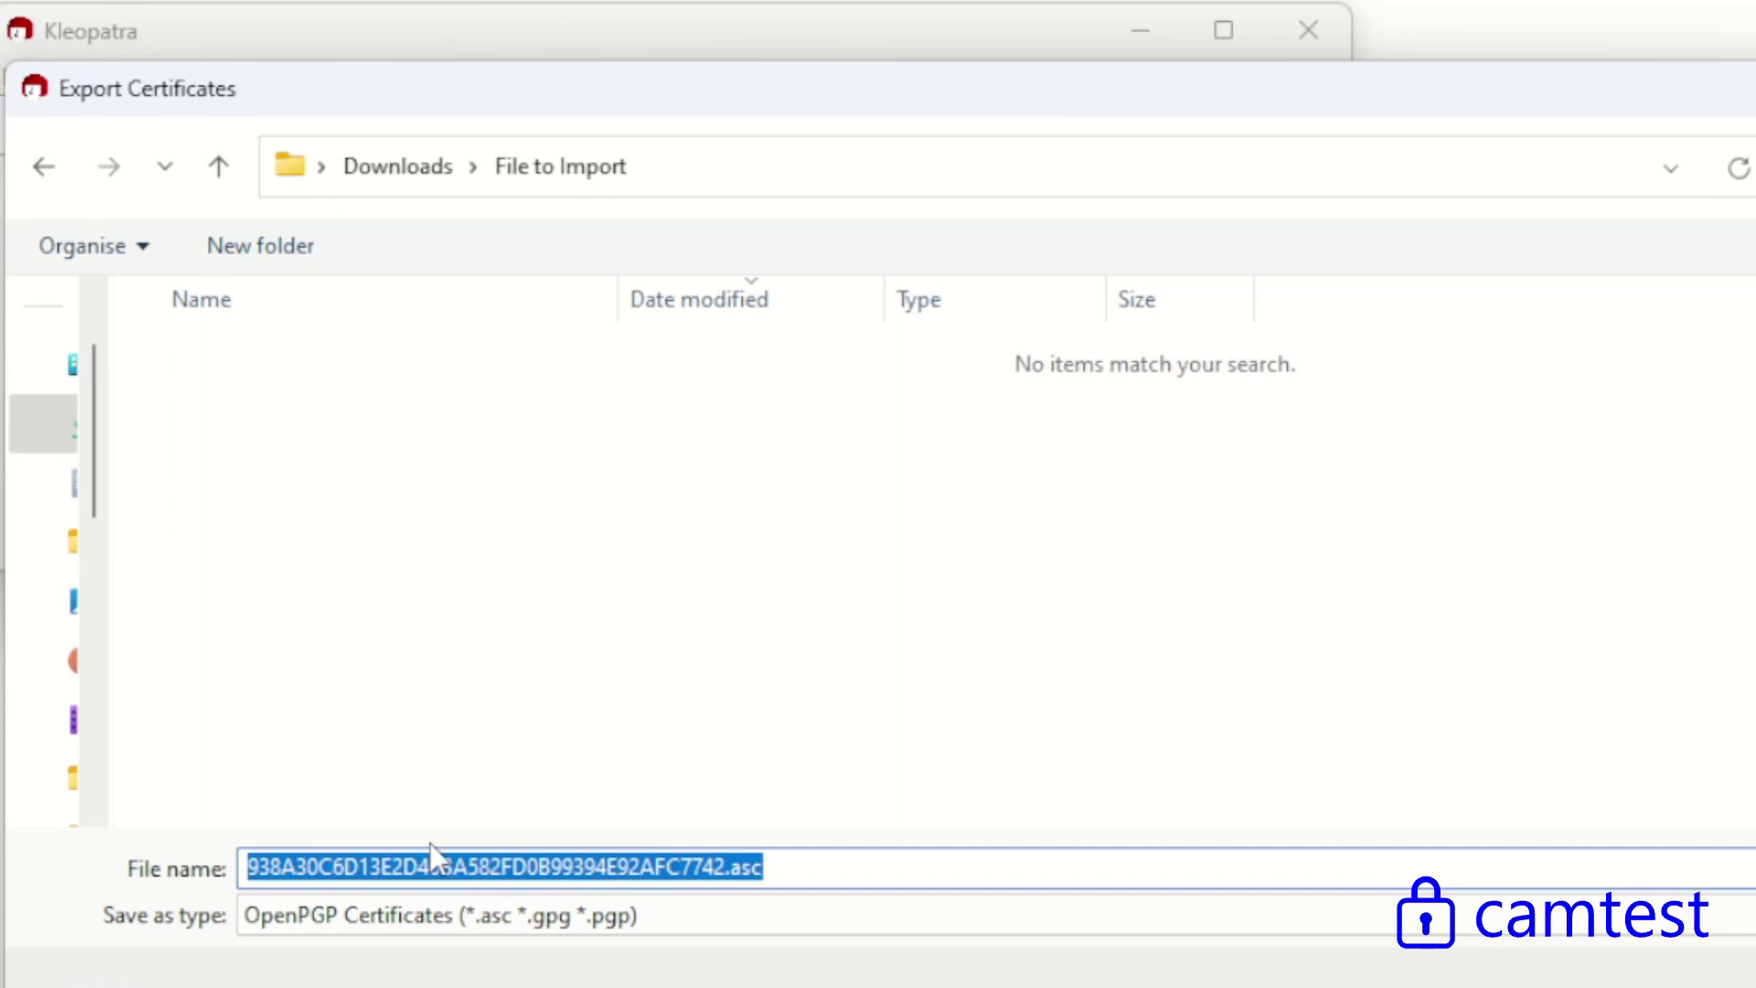
text(testing public key)
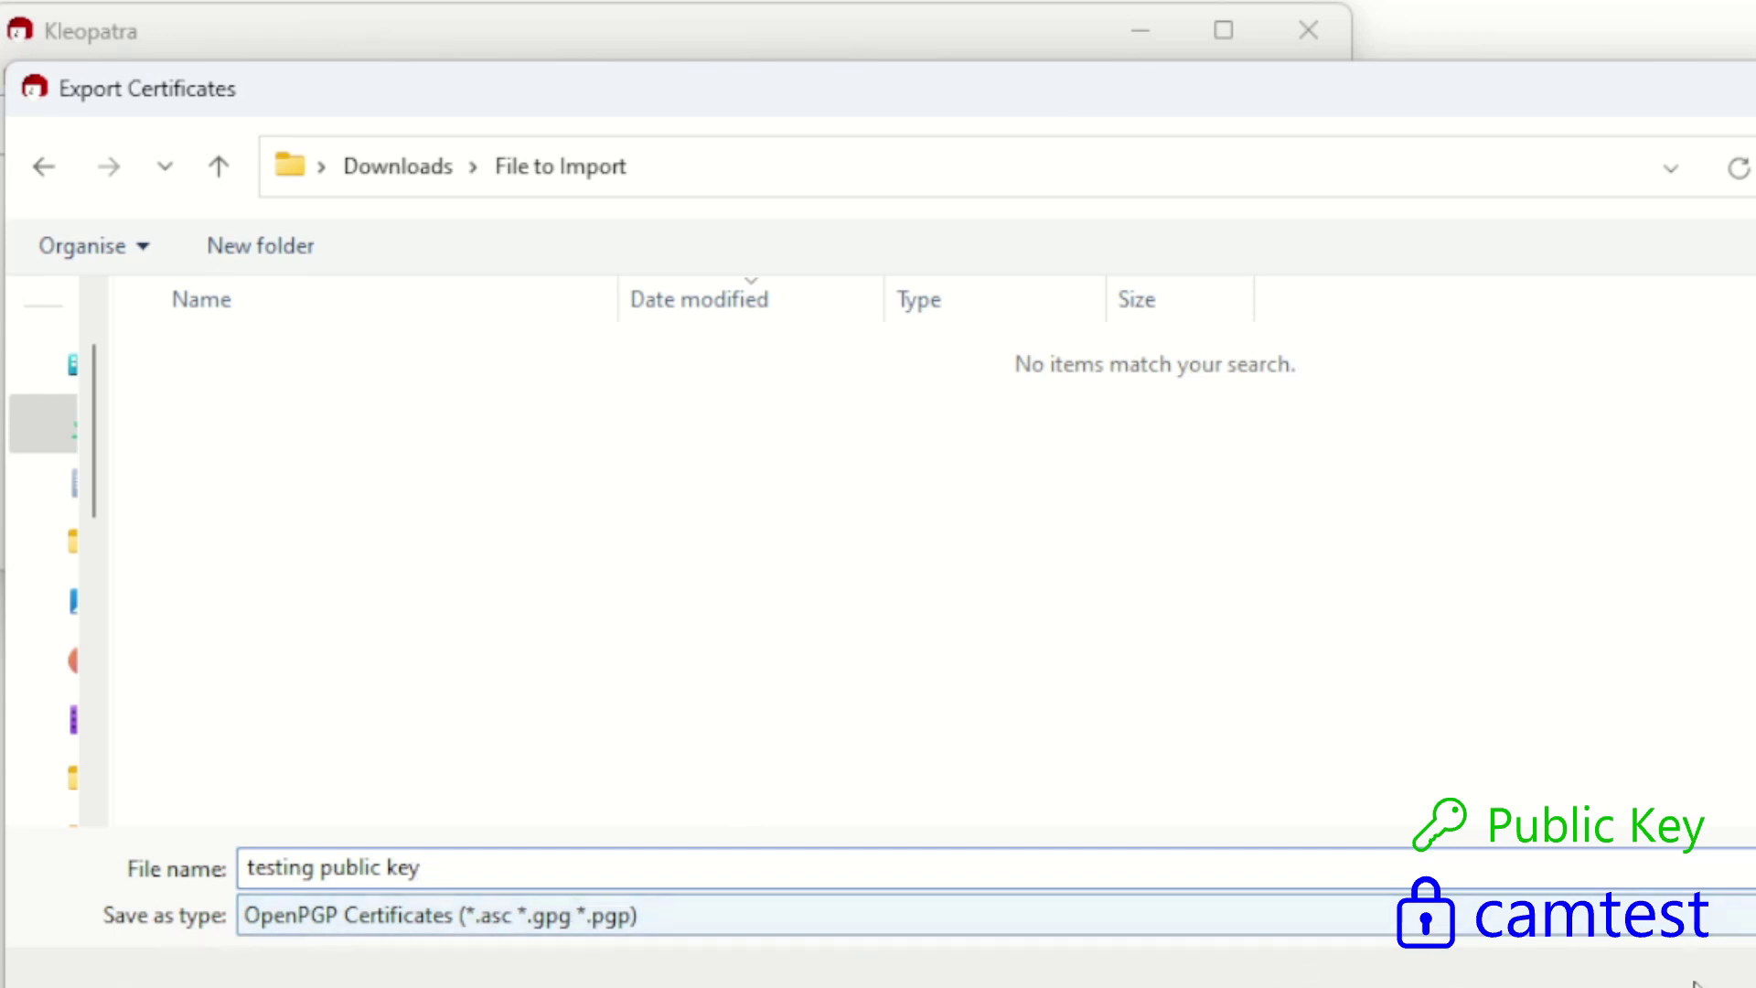
key(Return)
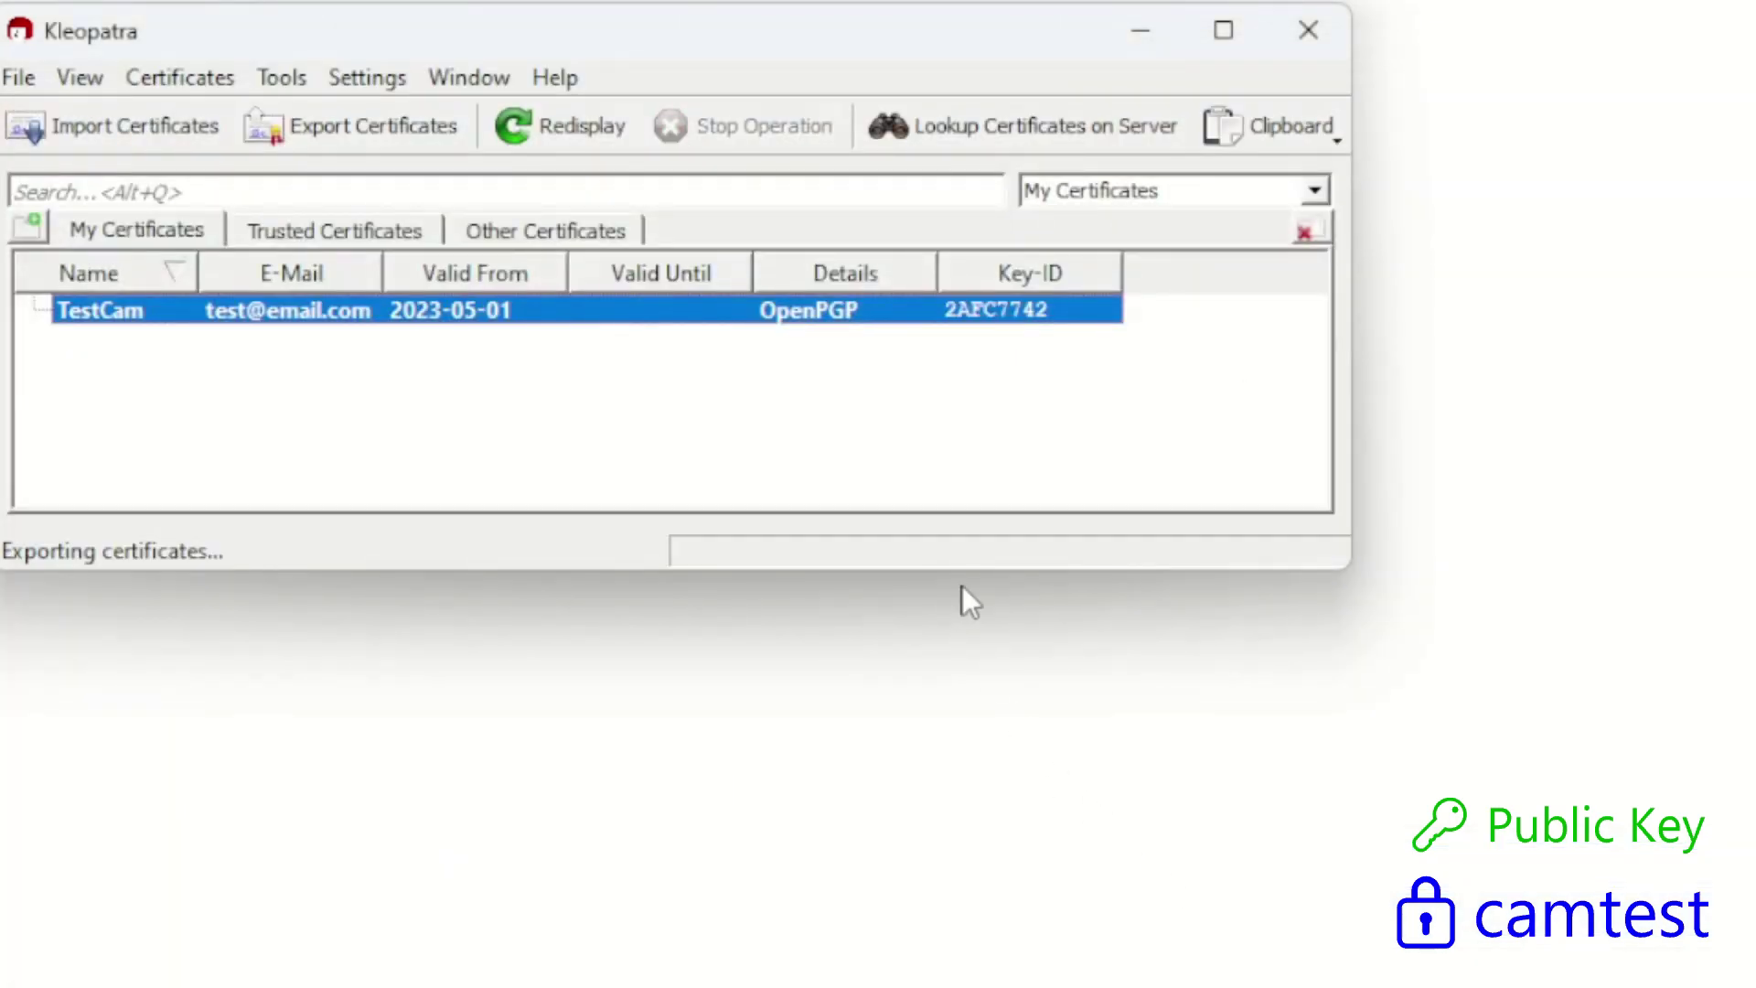
Step: Start a TestCam secret key export to the File to Import folder named 'test private key'
right_click(386, 311)
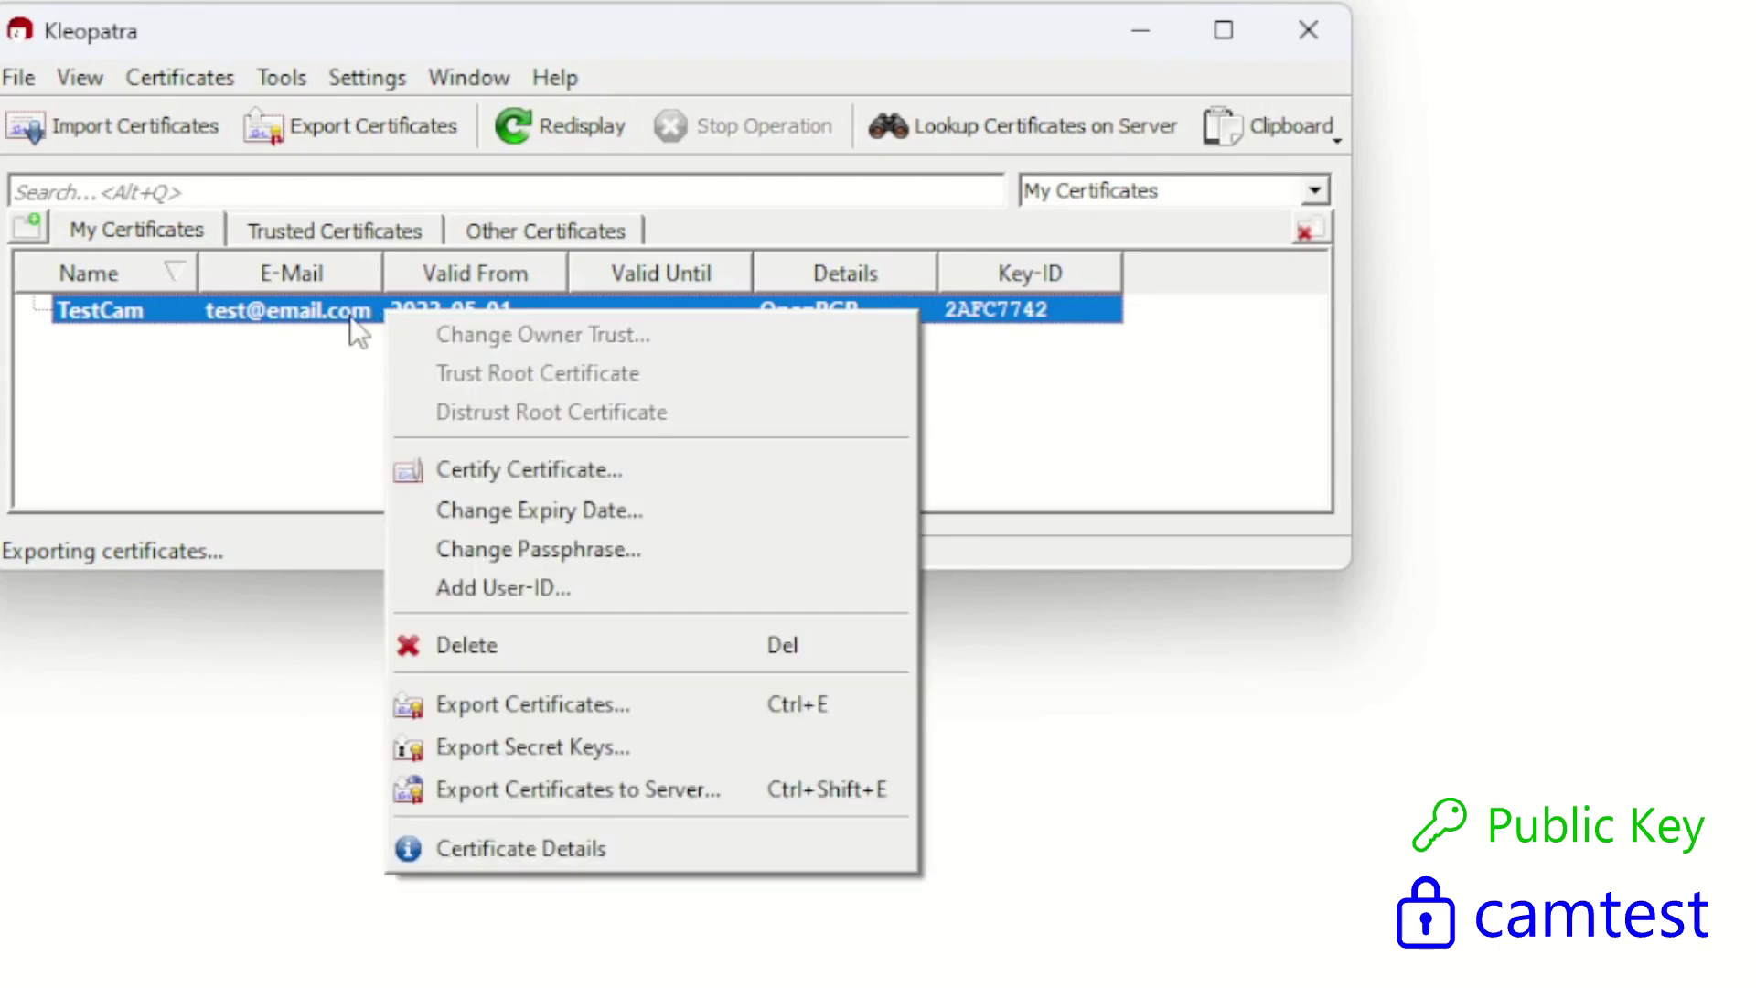
click(589, 744)
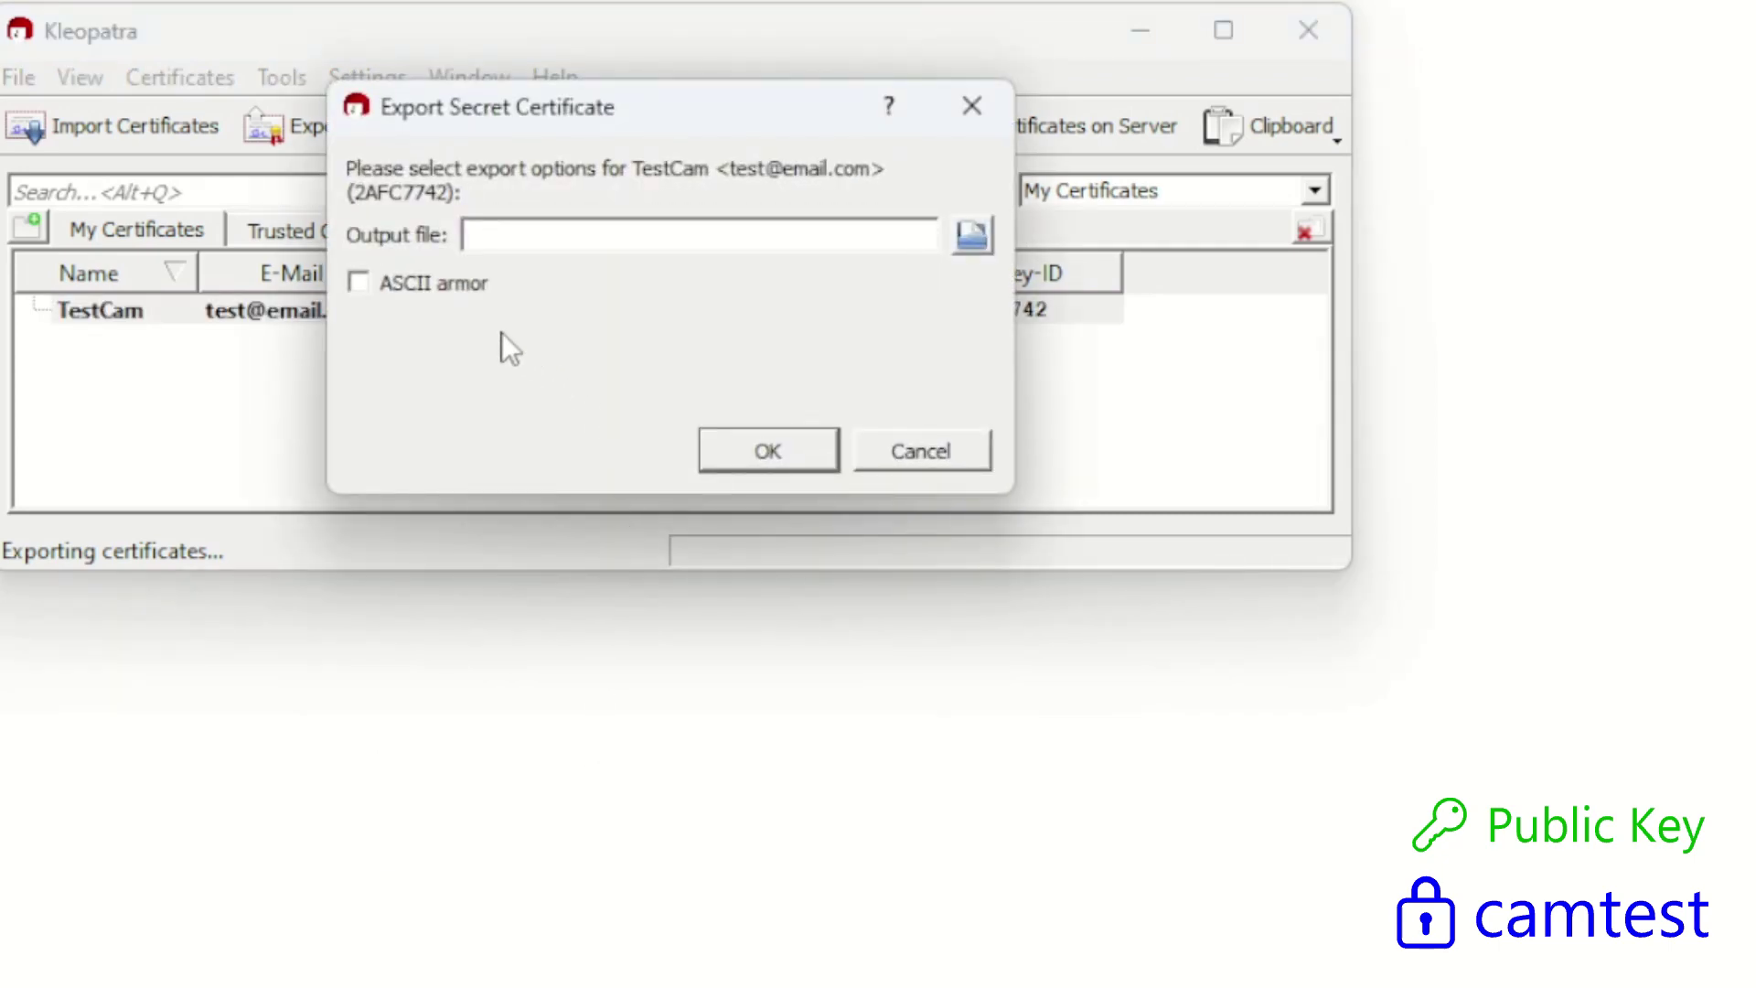
click(973, 235)
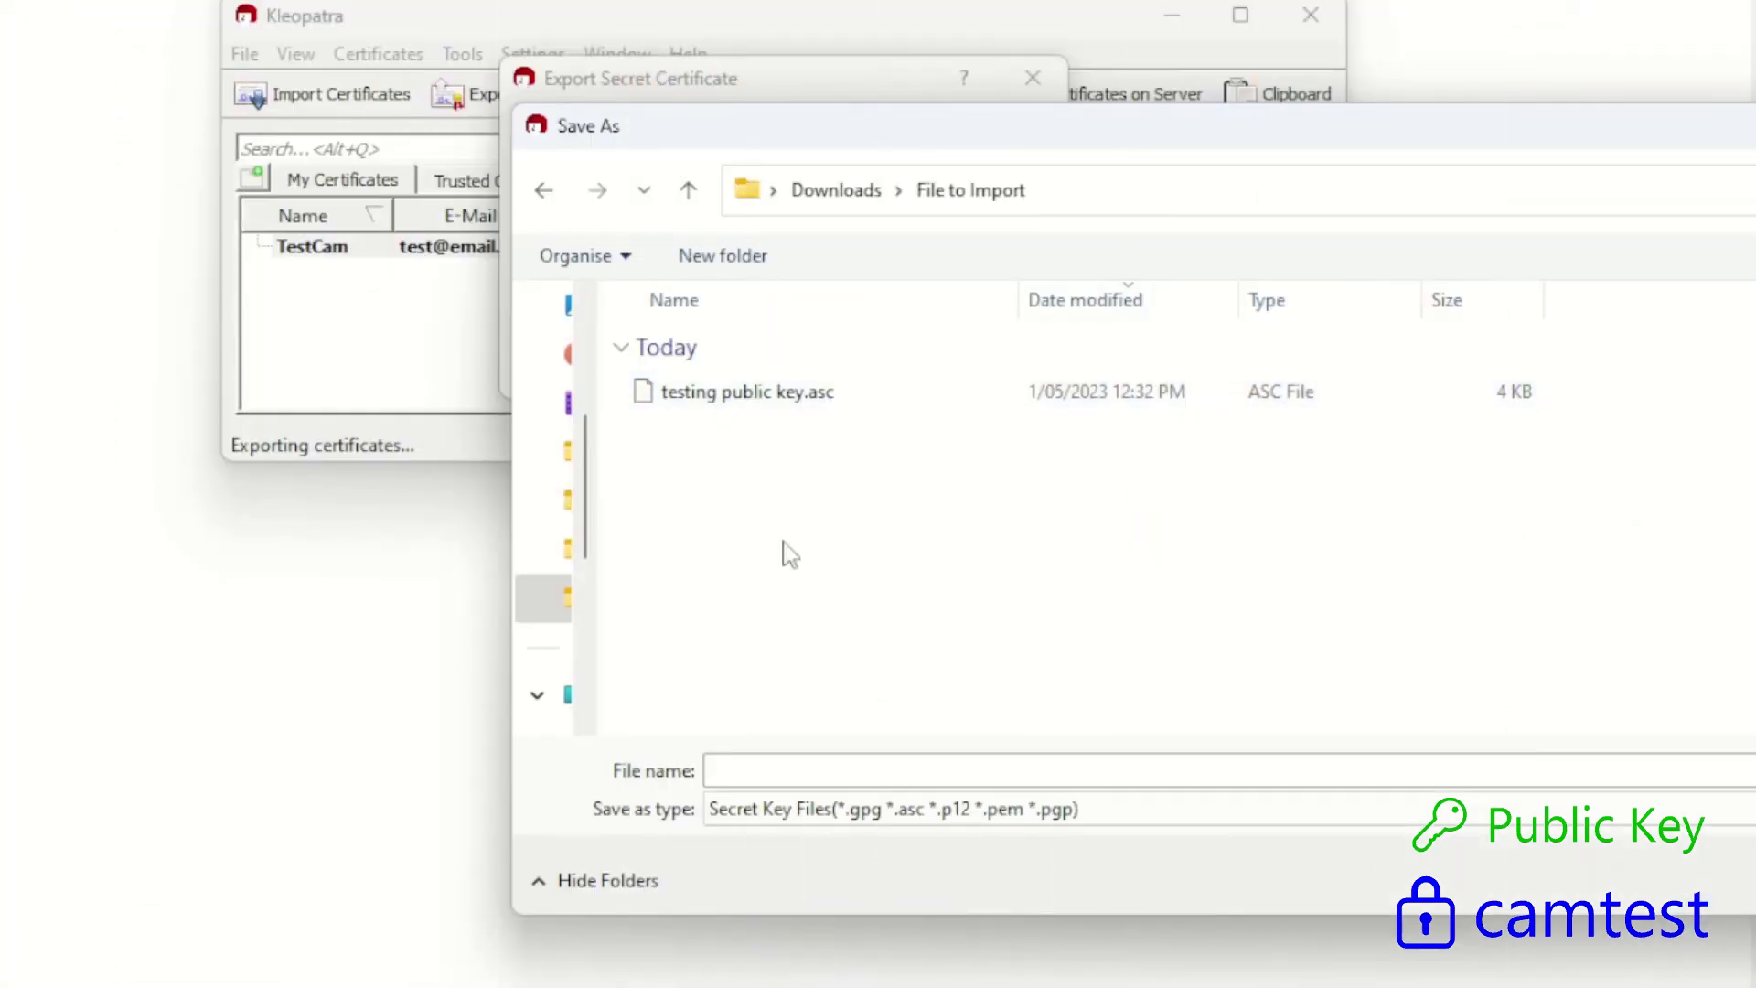
click(803, 764)
text(test private key)
key(Return)
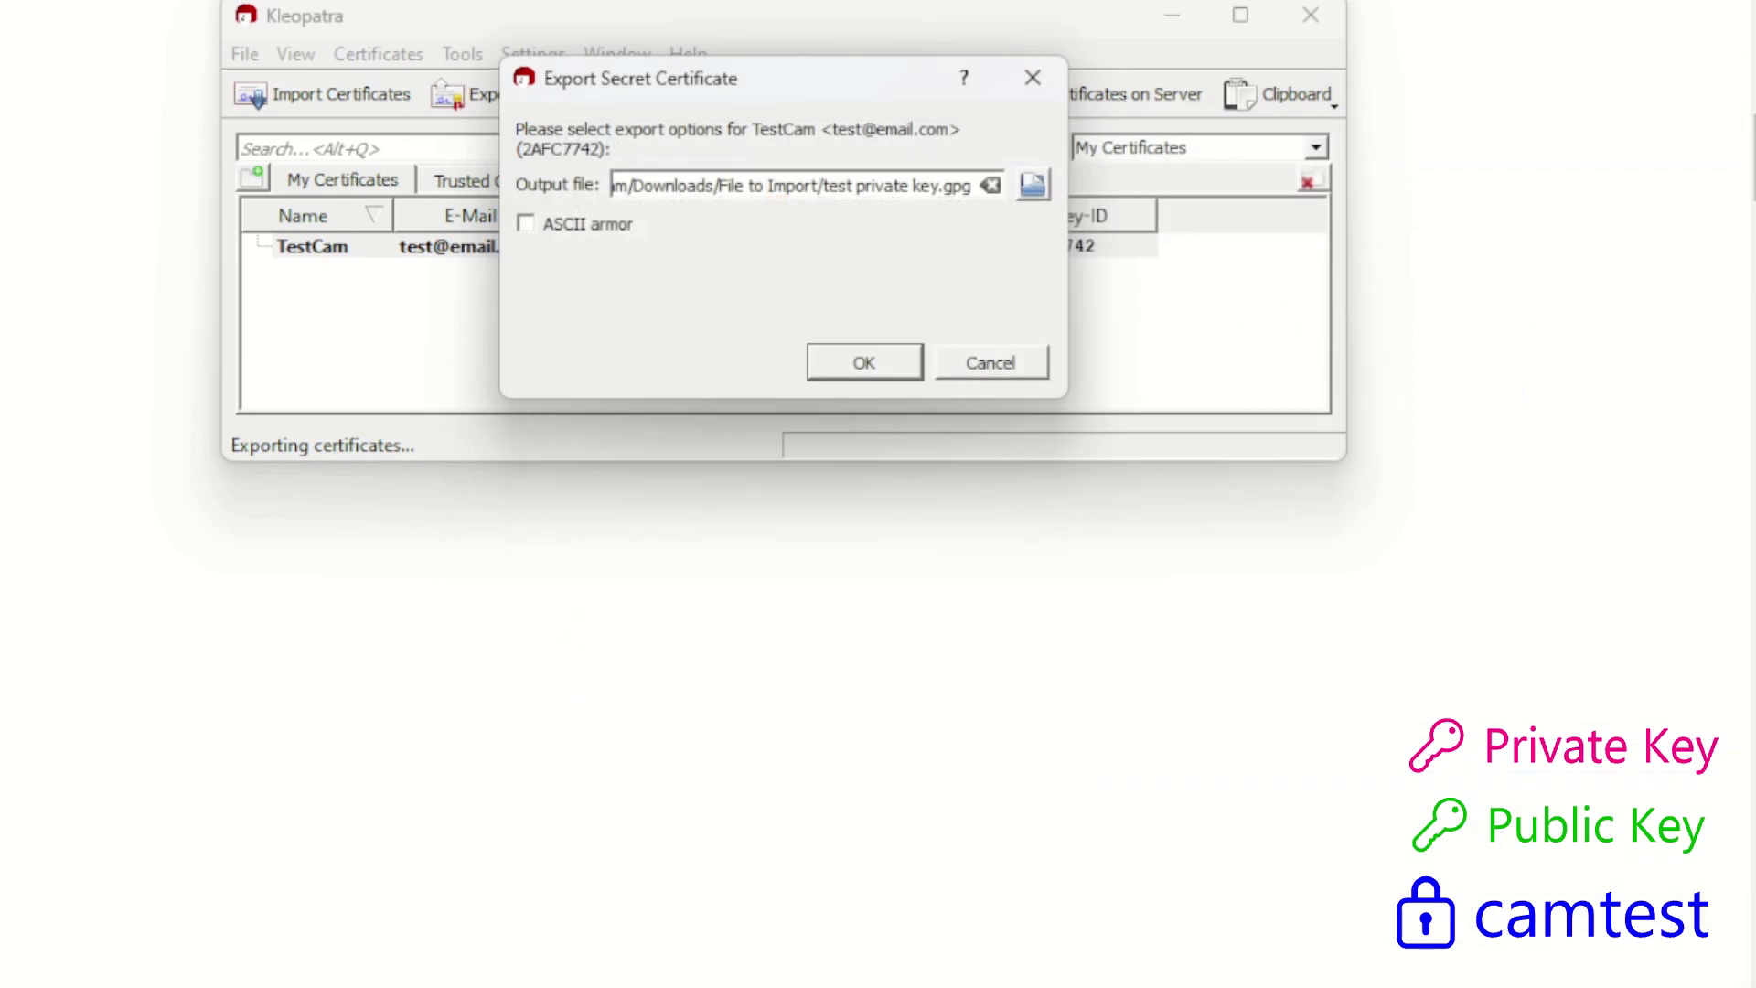
Step: Enable ASCII armor and export the secret key as test private key.asc
click(527, 226)
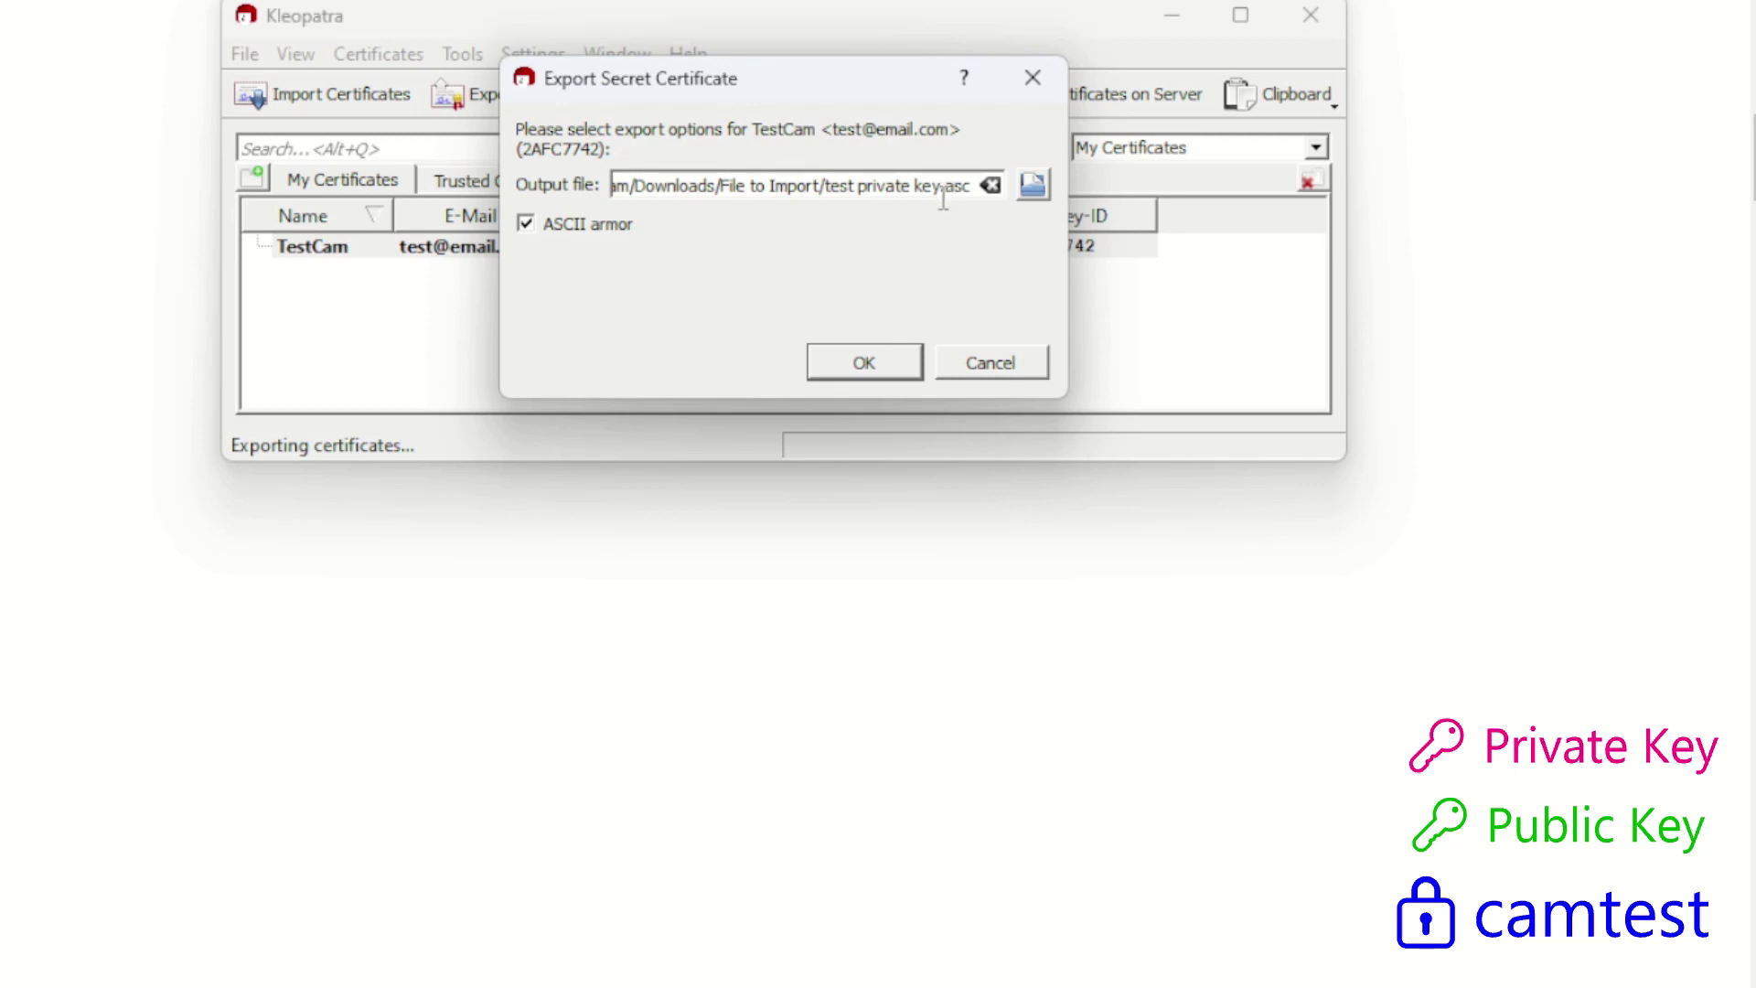
click(526, 226)
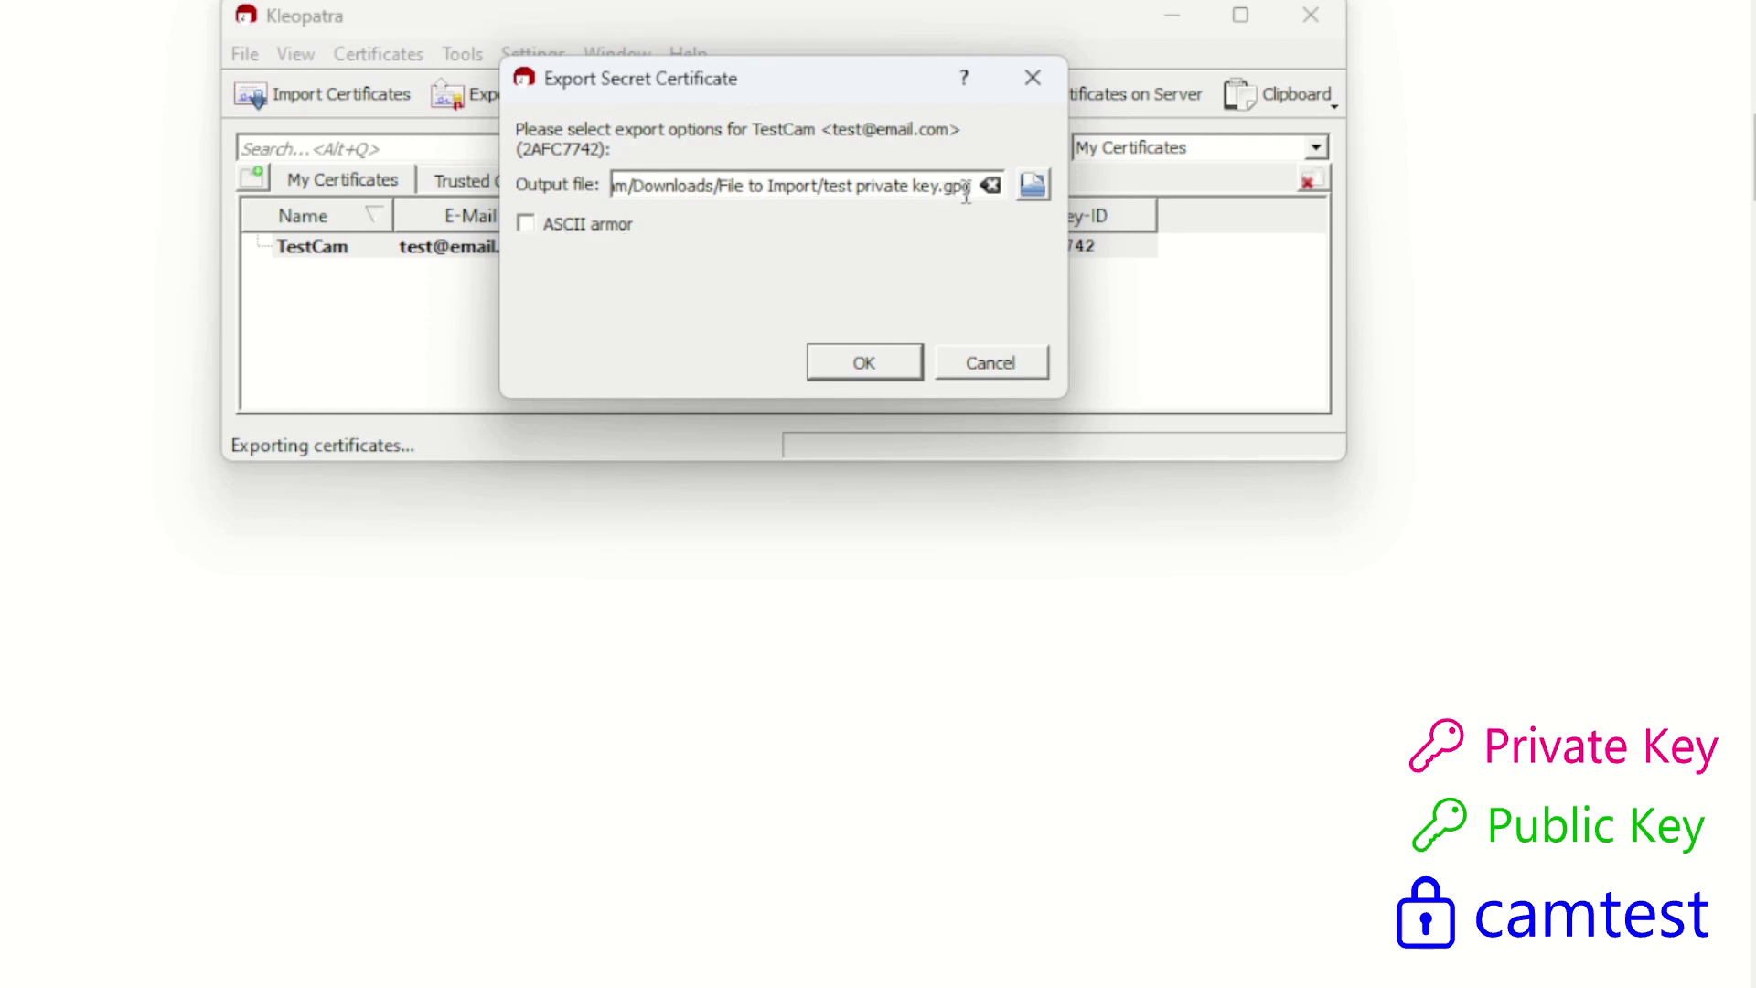
click(529, 225)
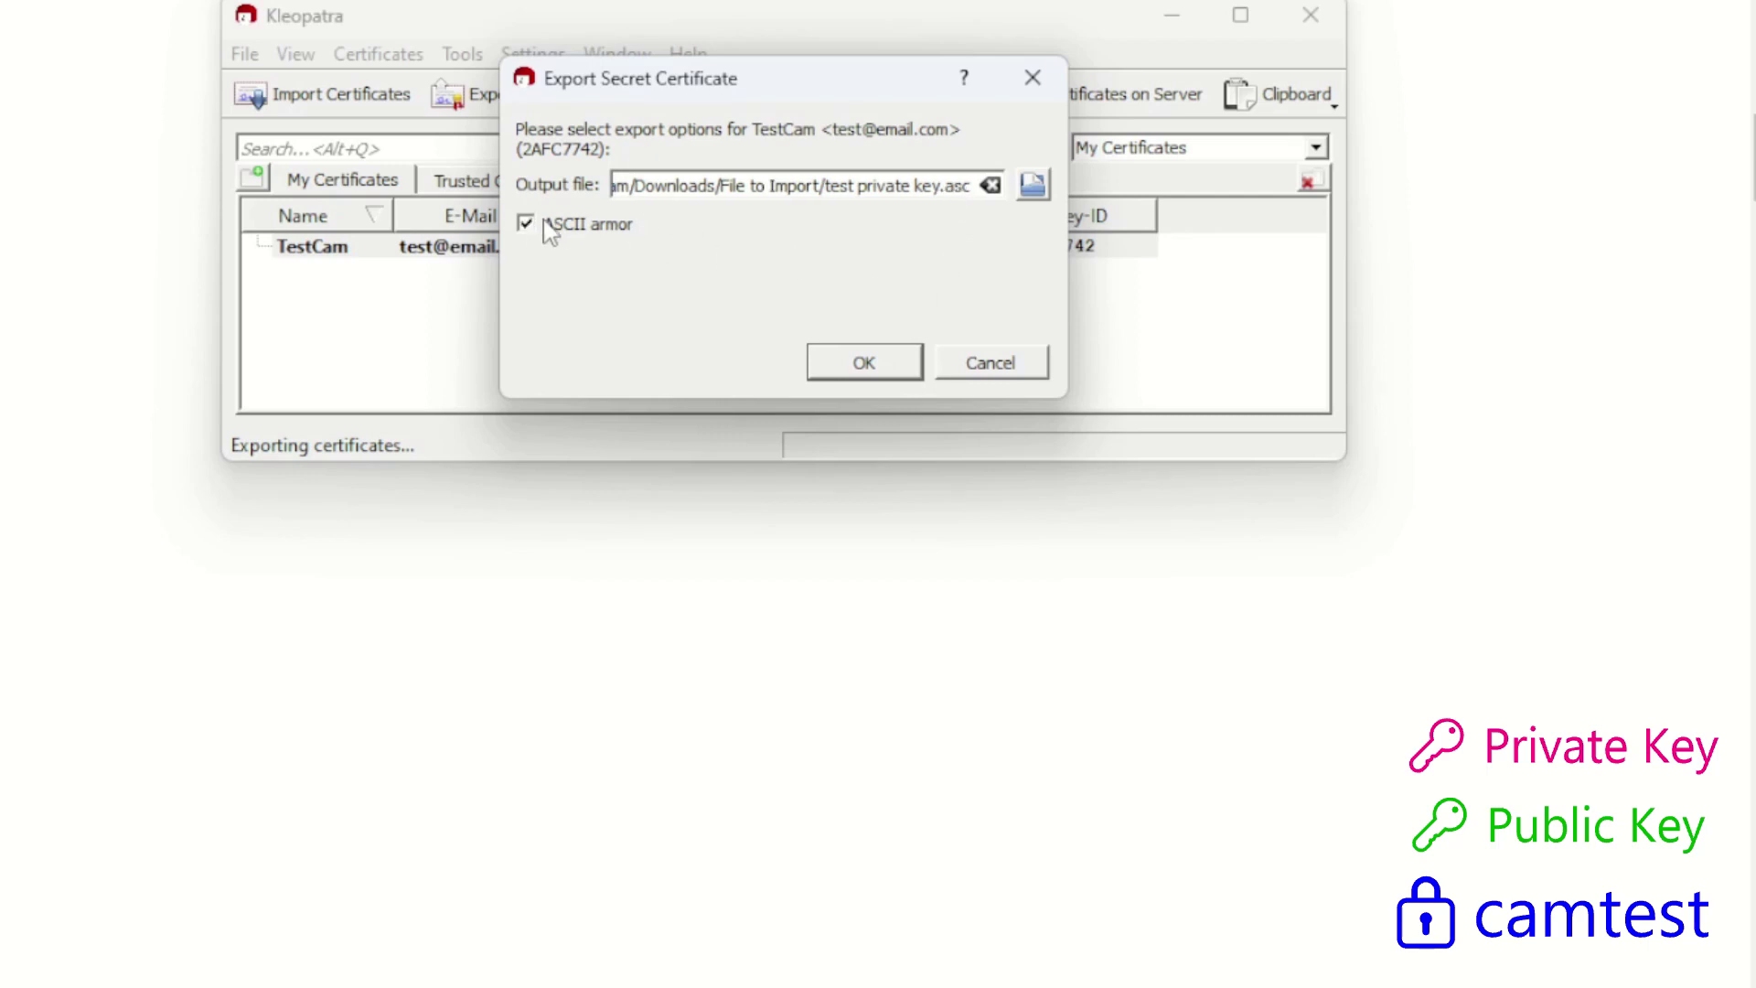
click(864, 371)
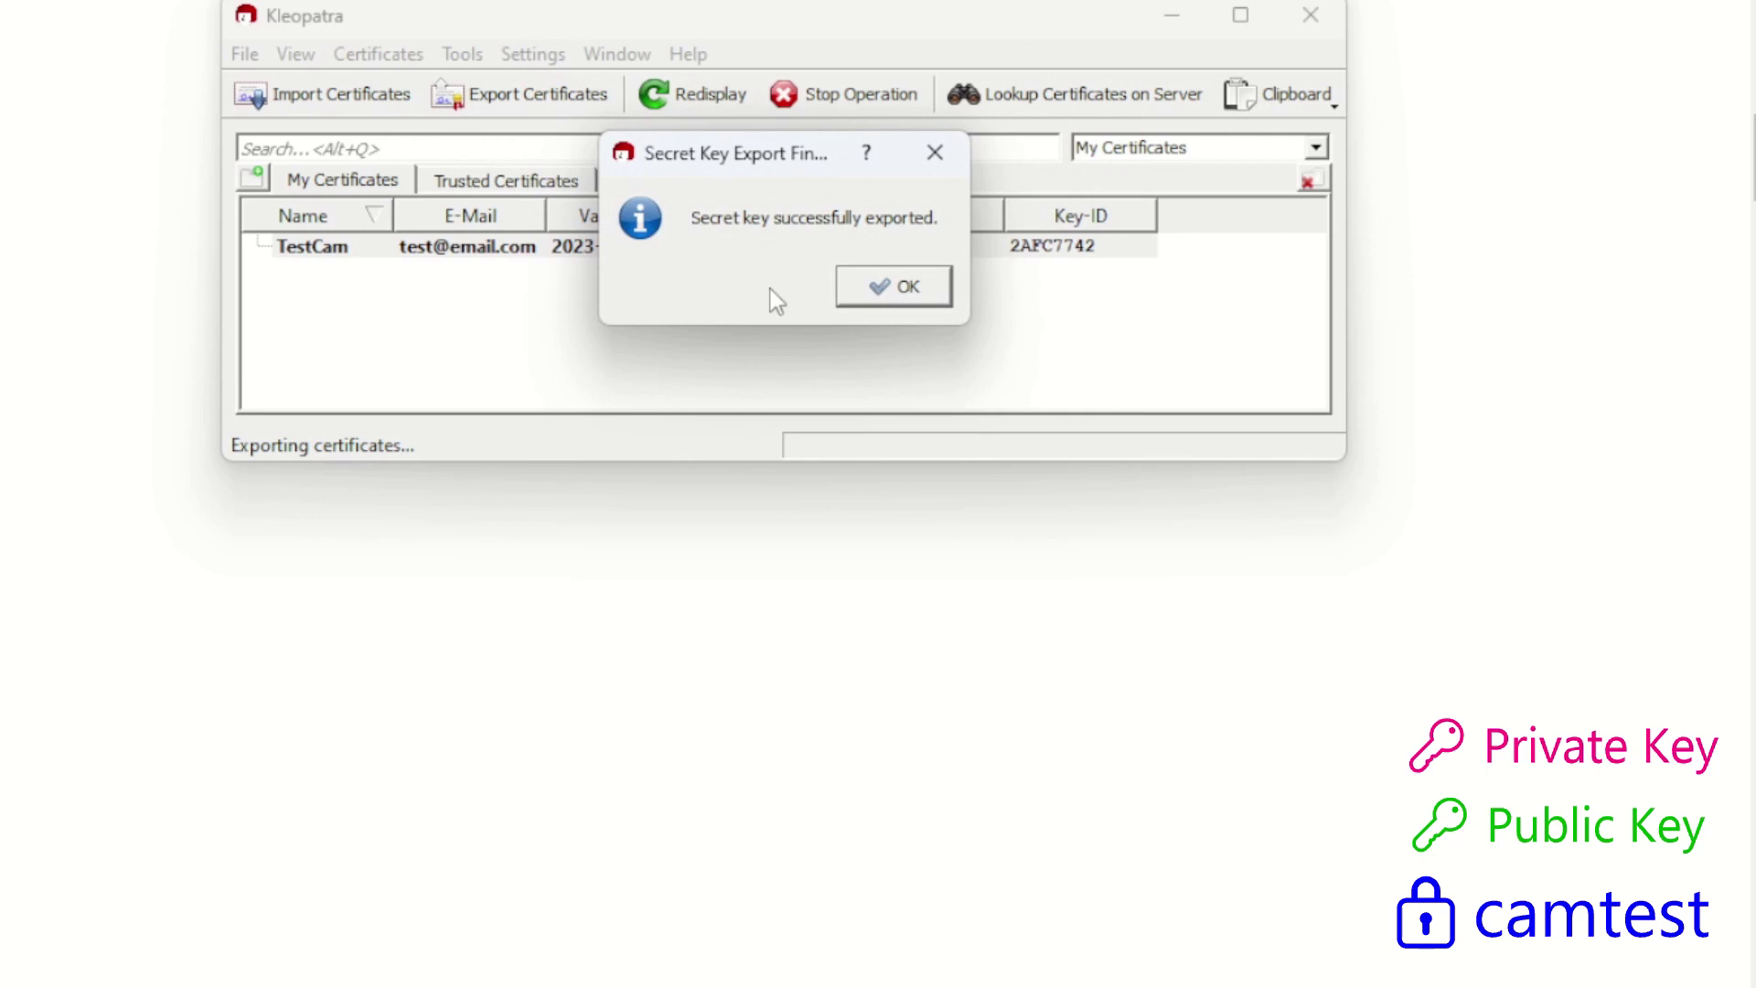
click(909, 289)
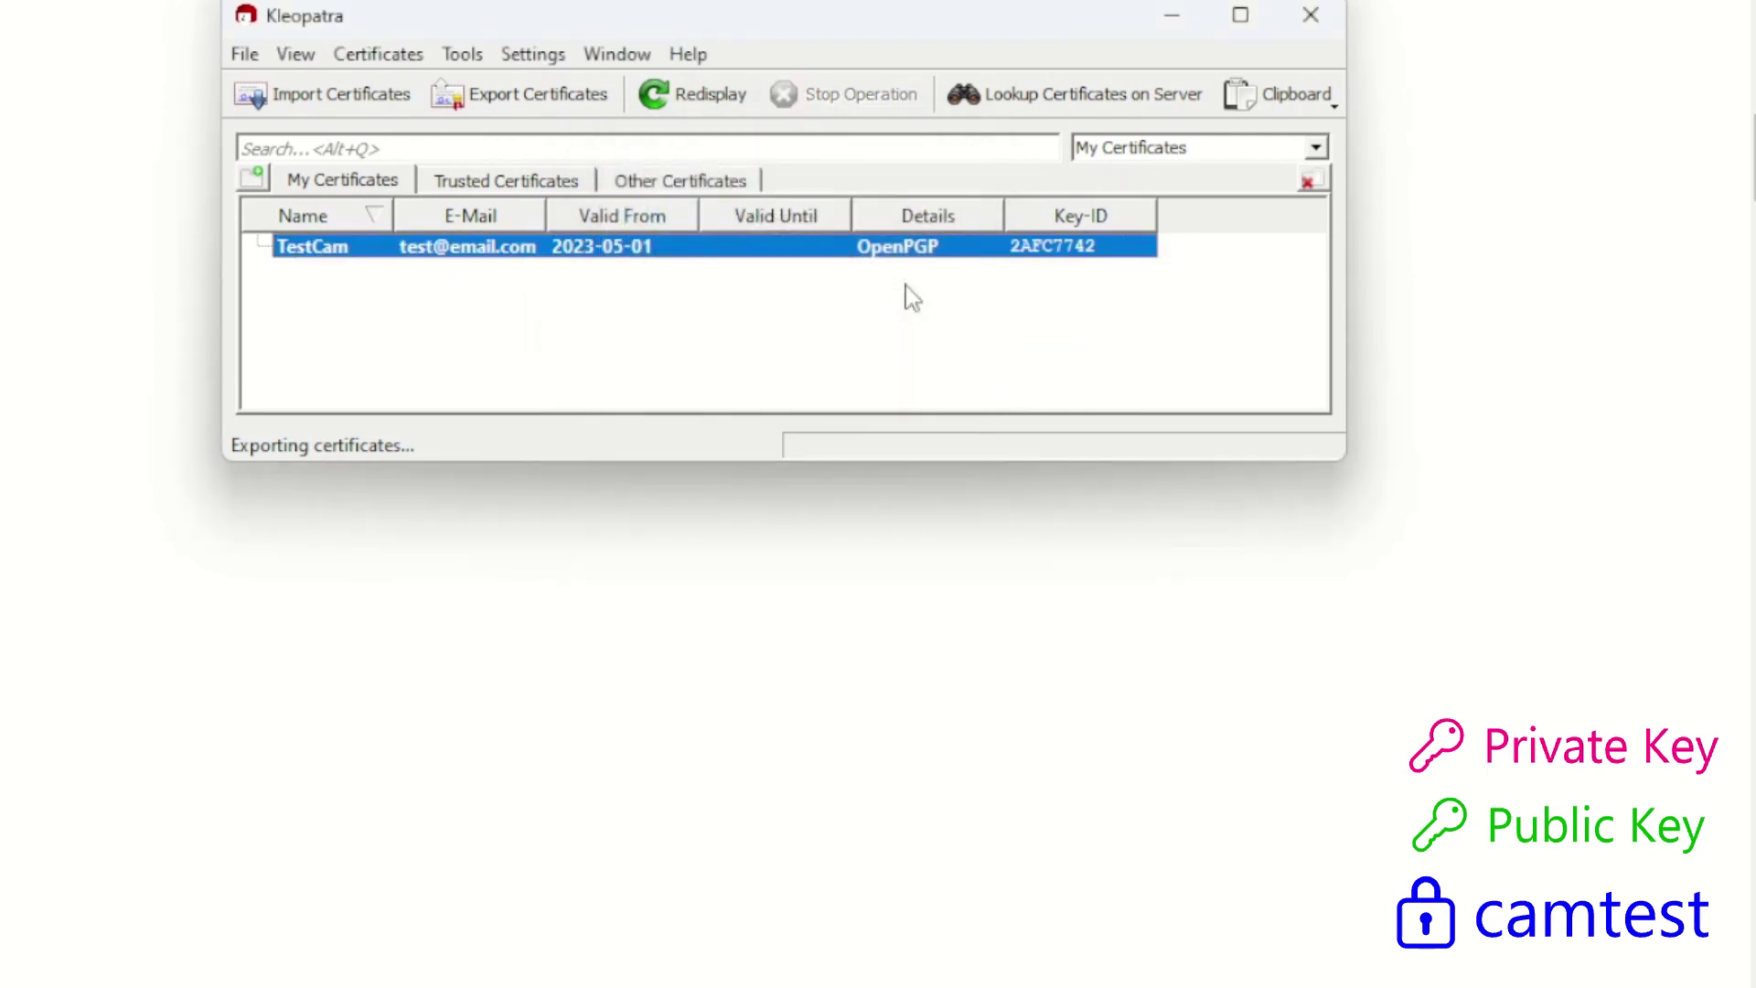
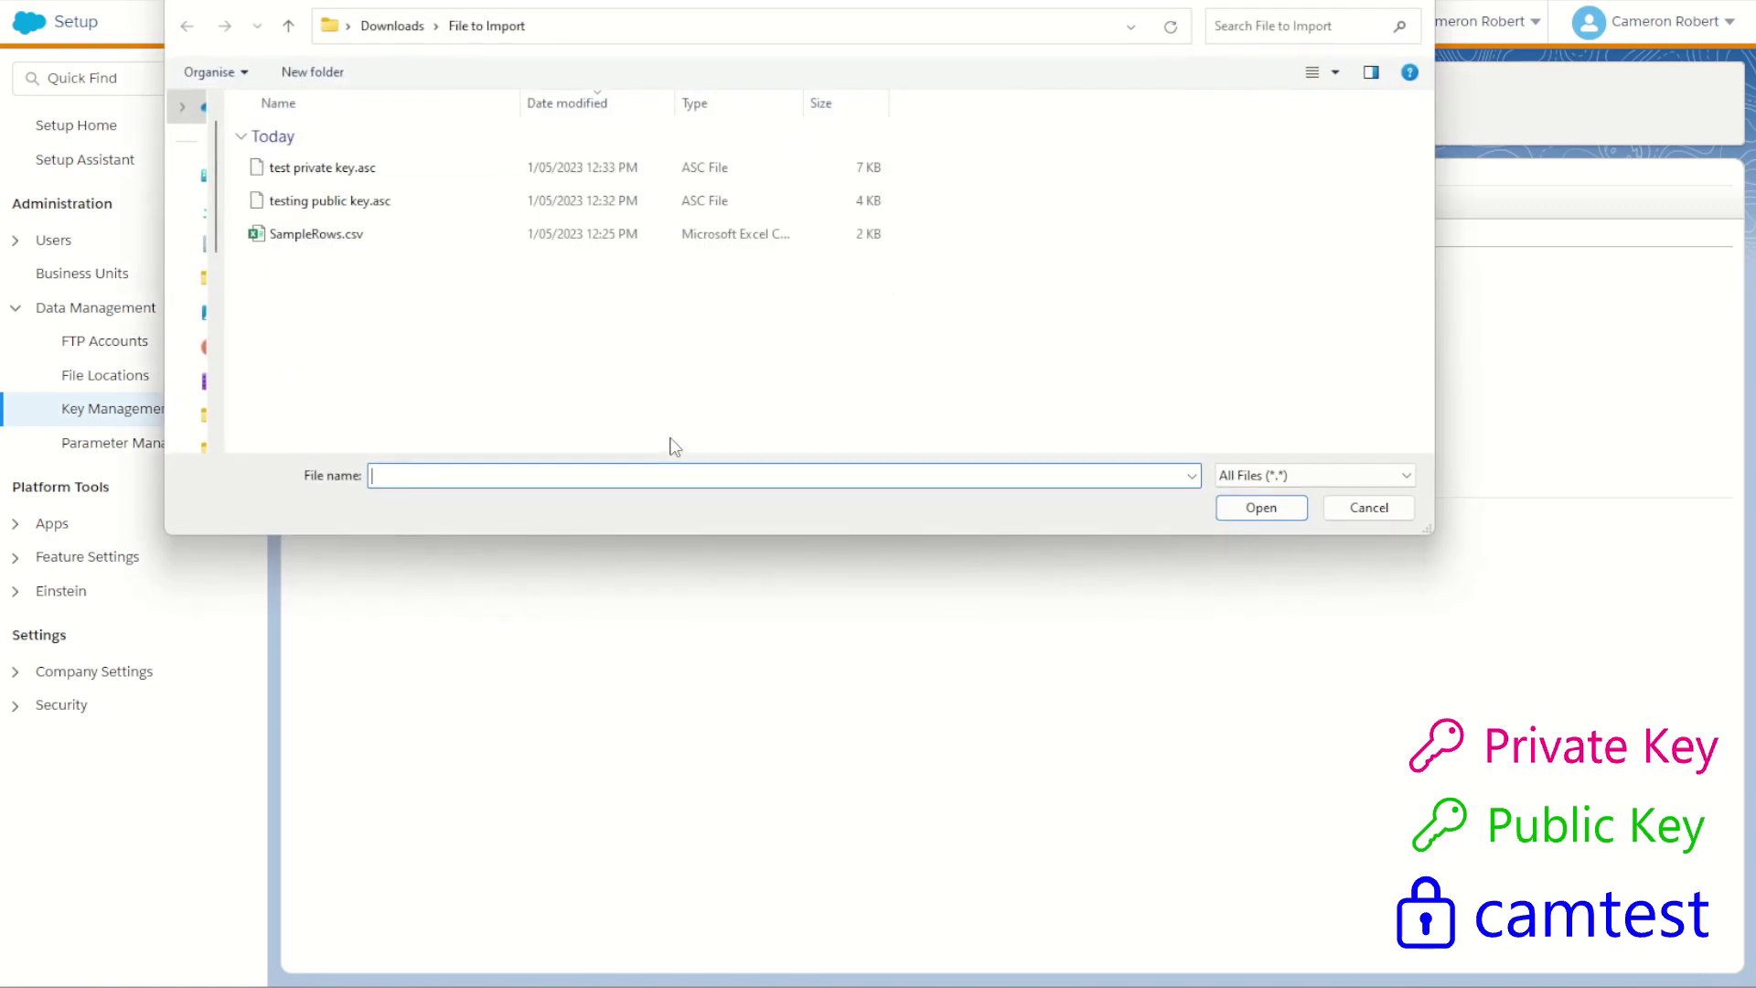
Step: Select testing public key.asc as the key file for the cam public asymmetric key
click(382, 209)
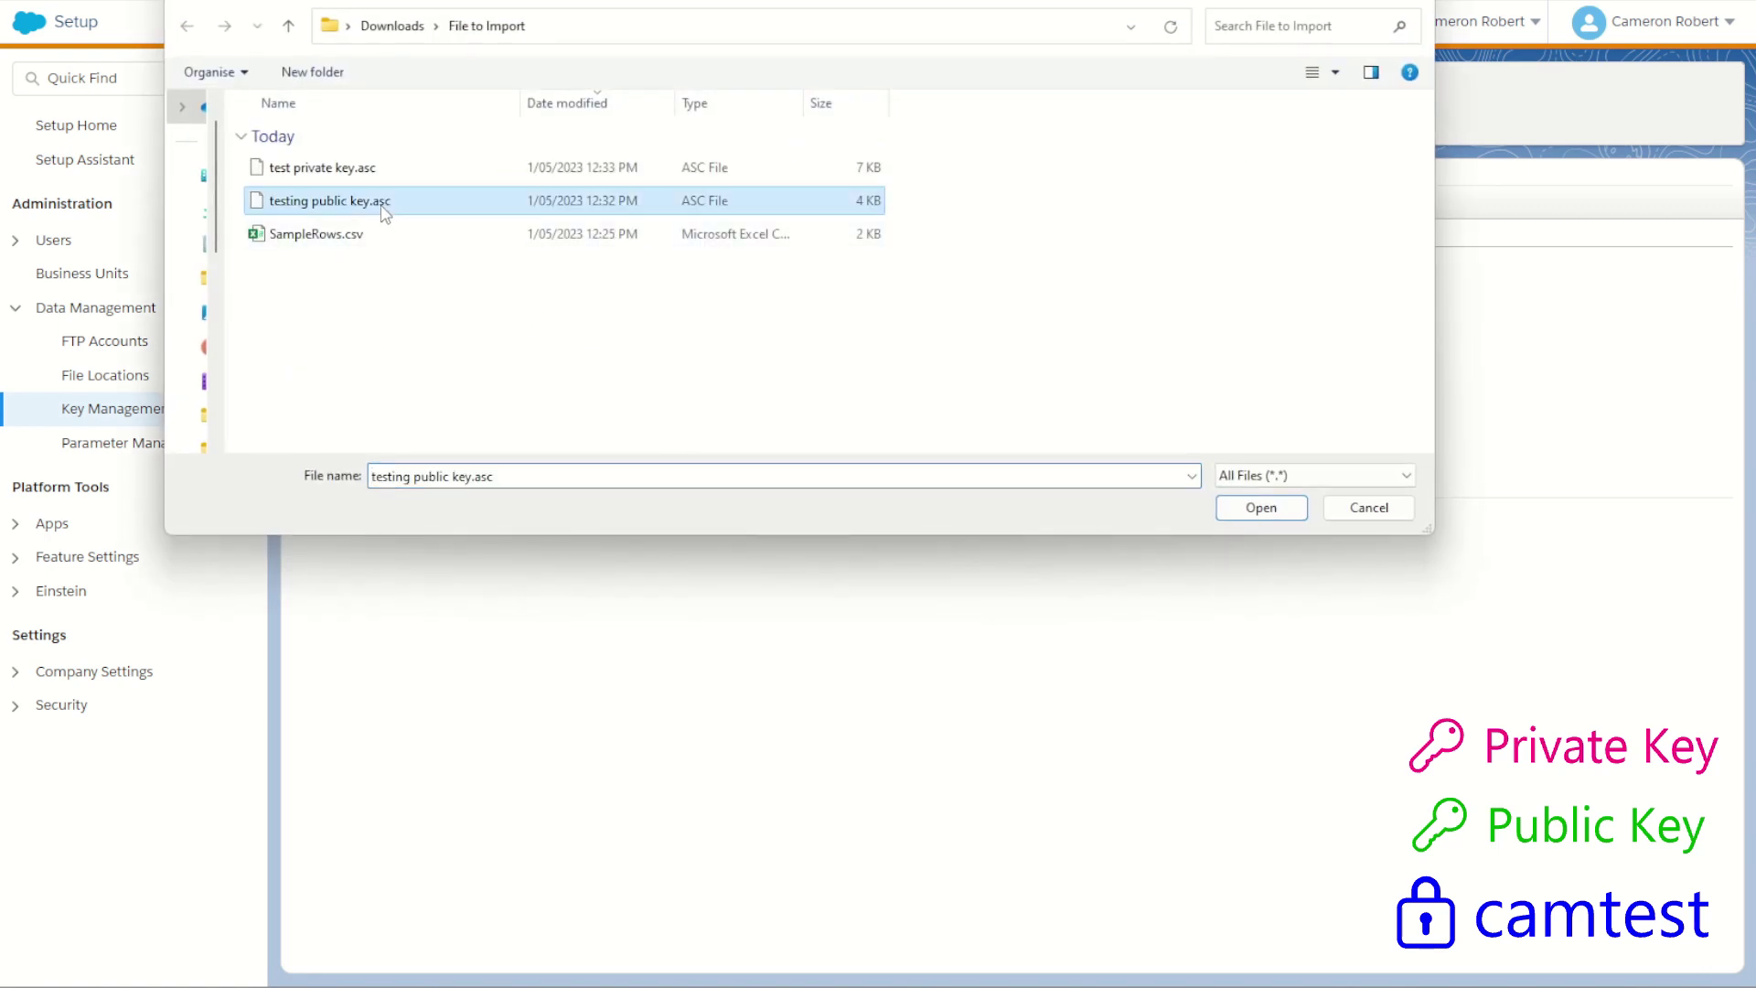
click(1257, 509)
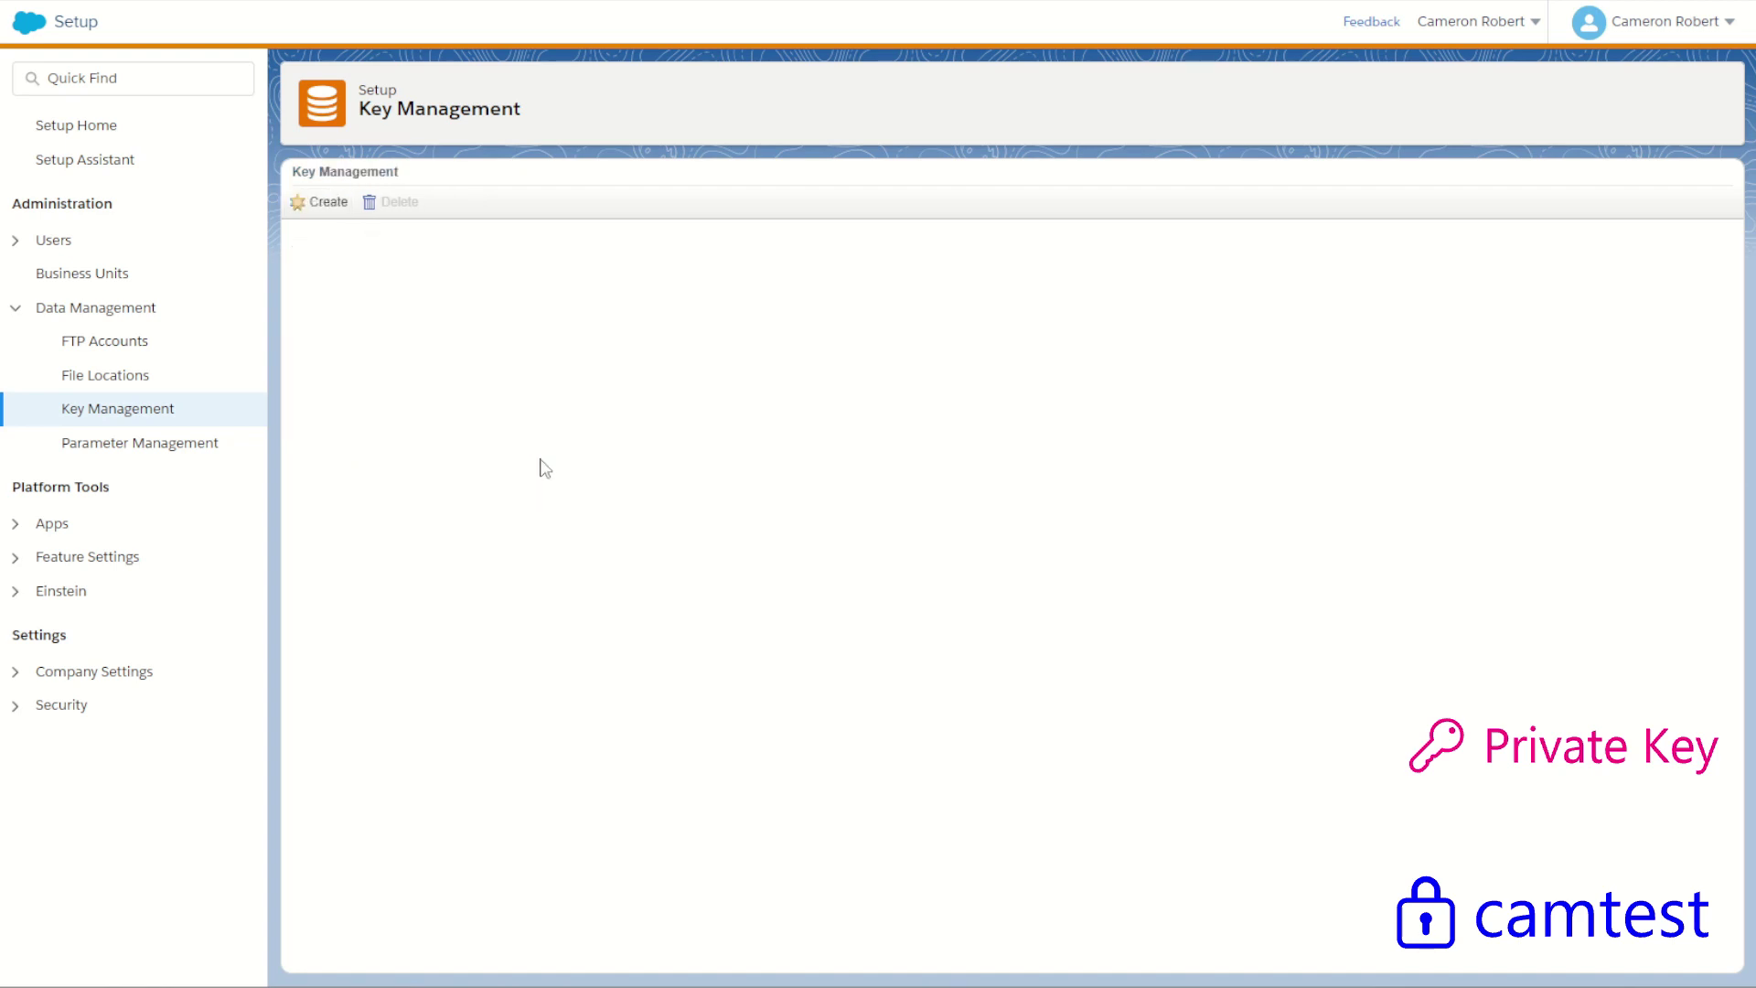
Step: Create a new key named cam private using the file test private key.asc
click(320, 203)
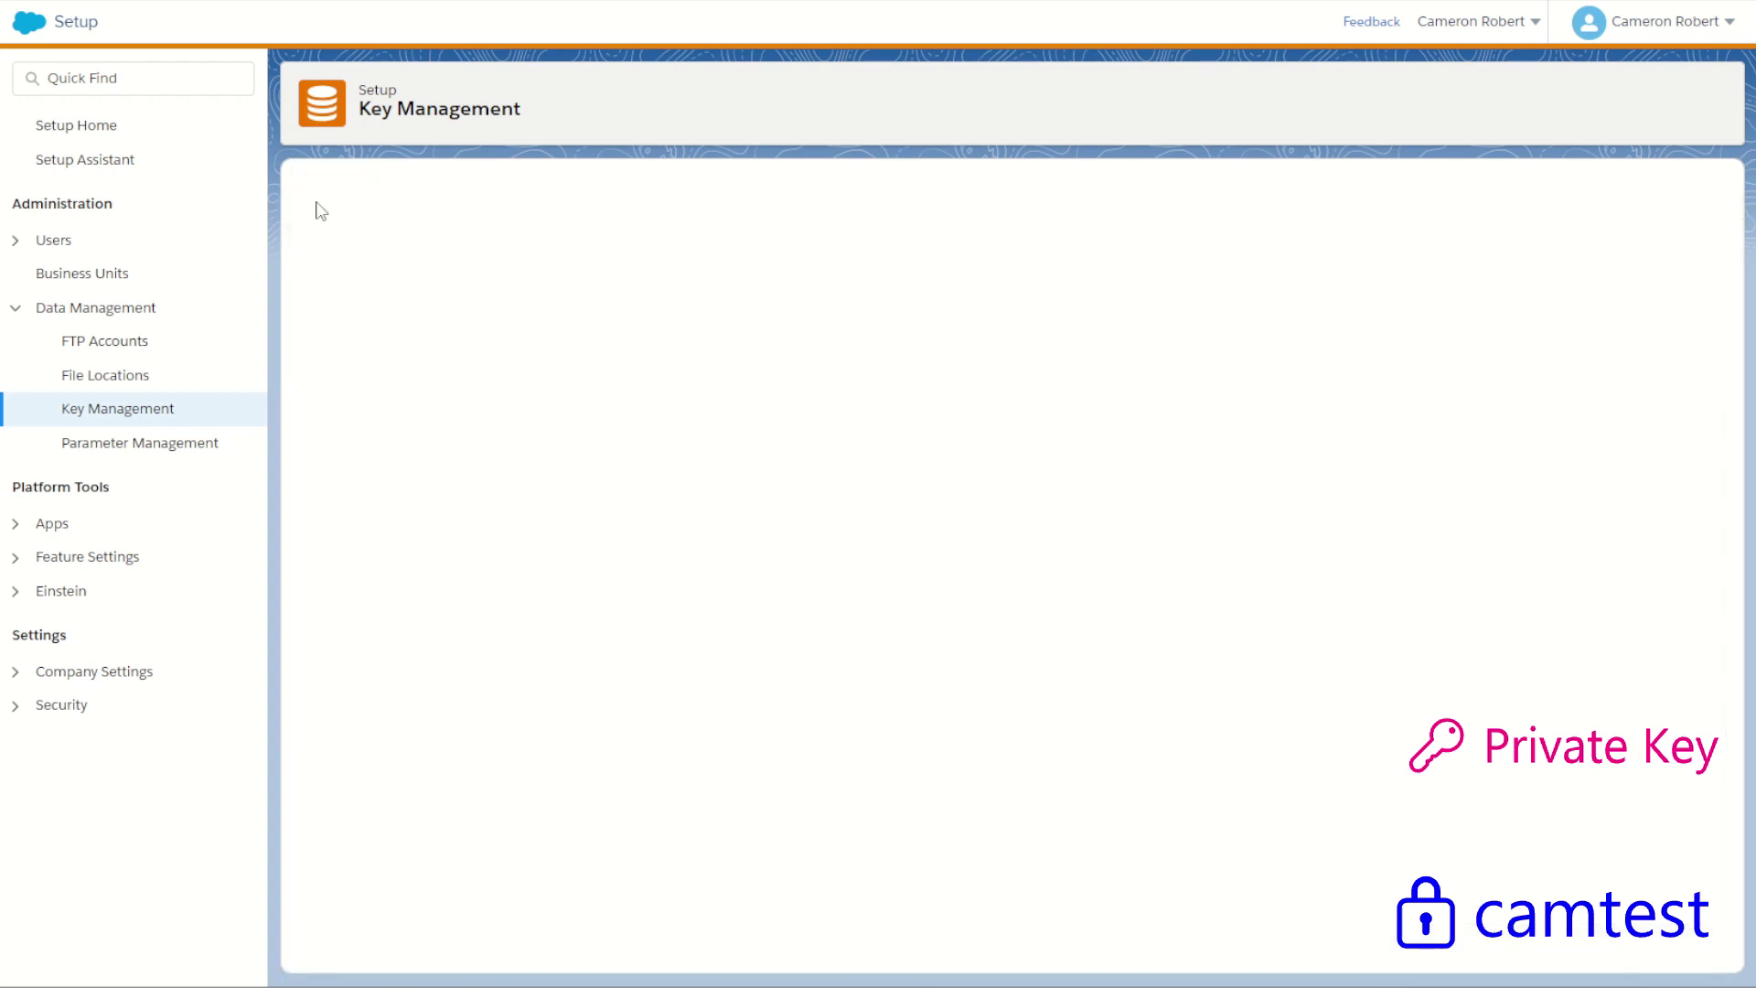
click(389, 340)
text(cam p)
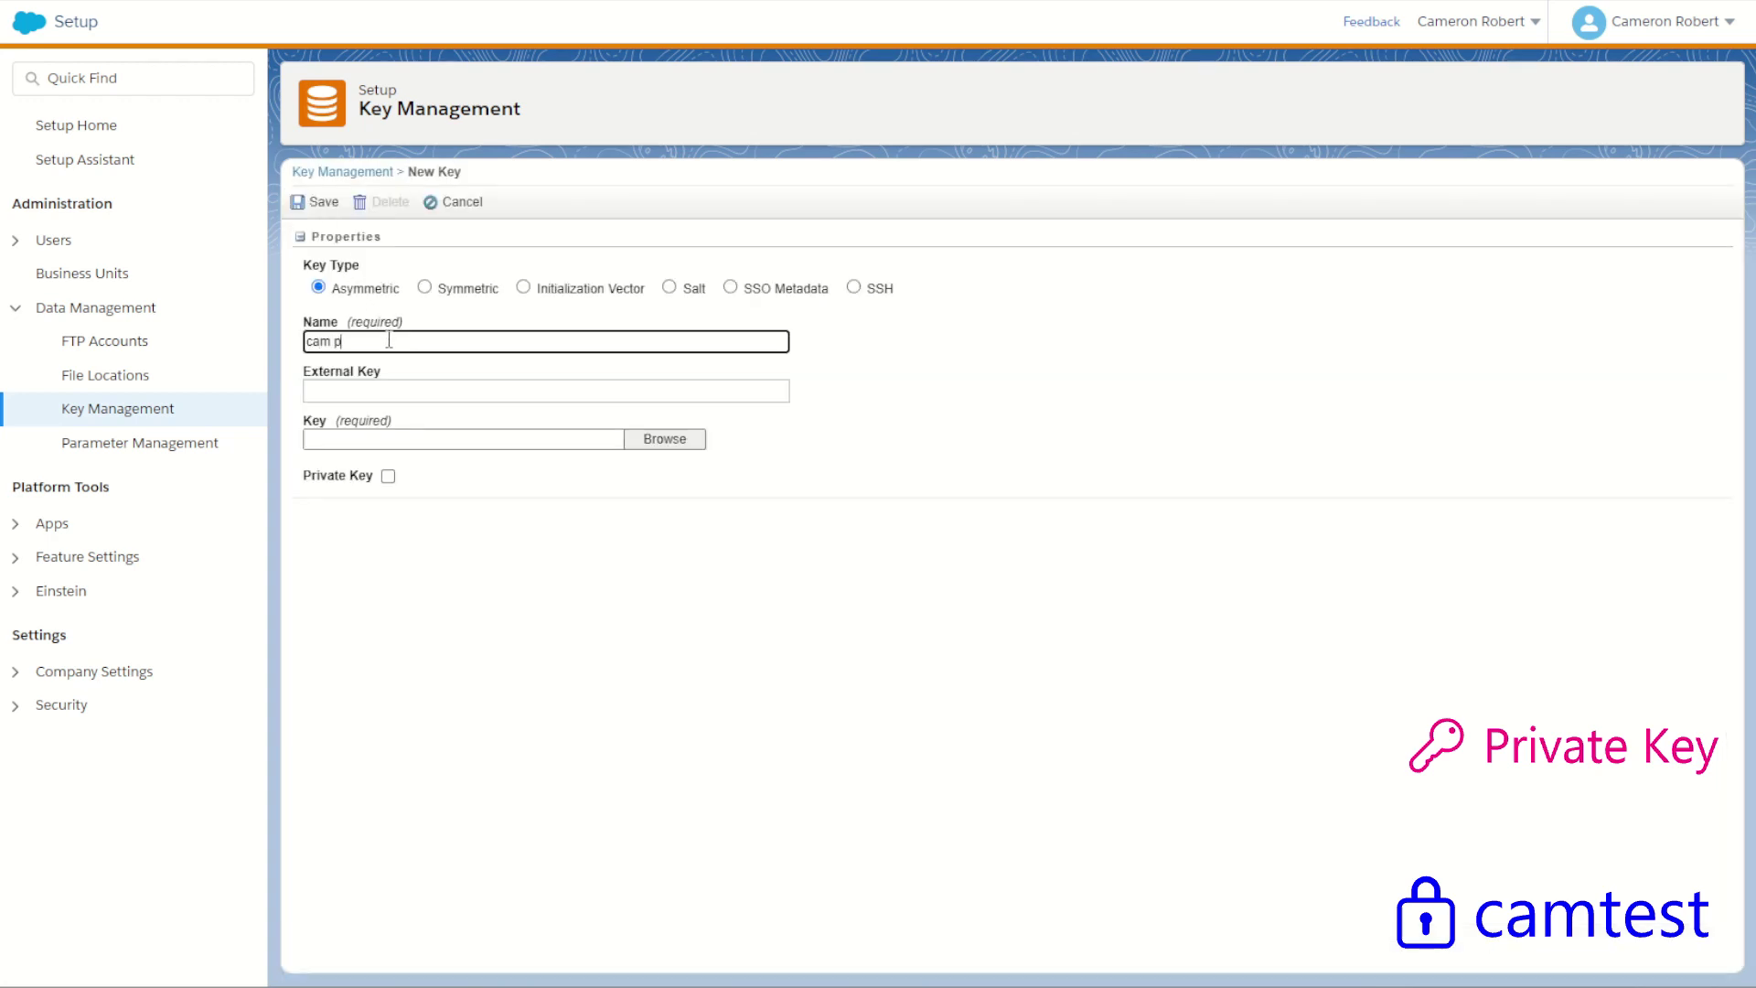
text(rivate)
click(660, 442)
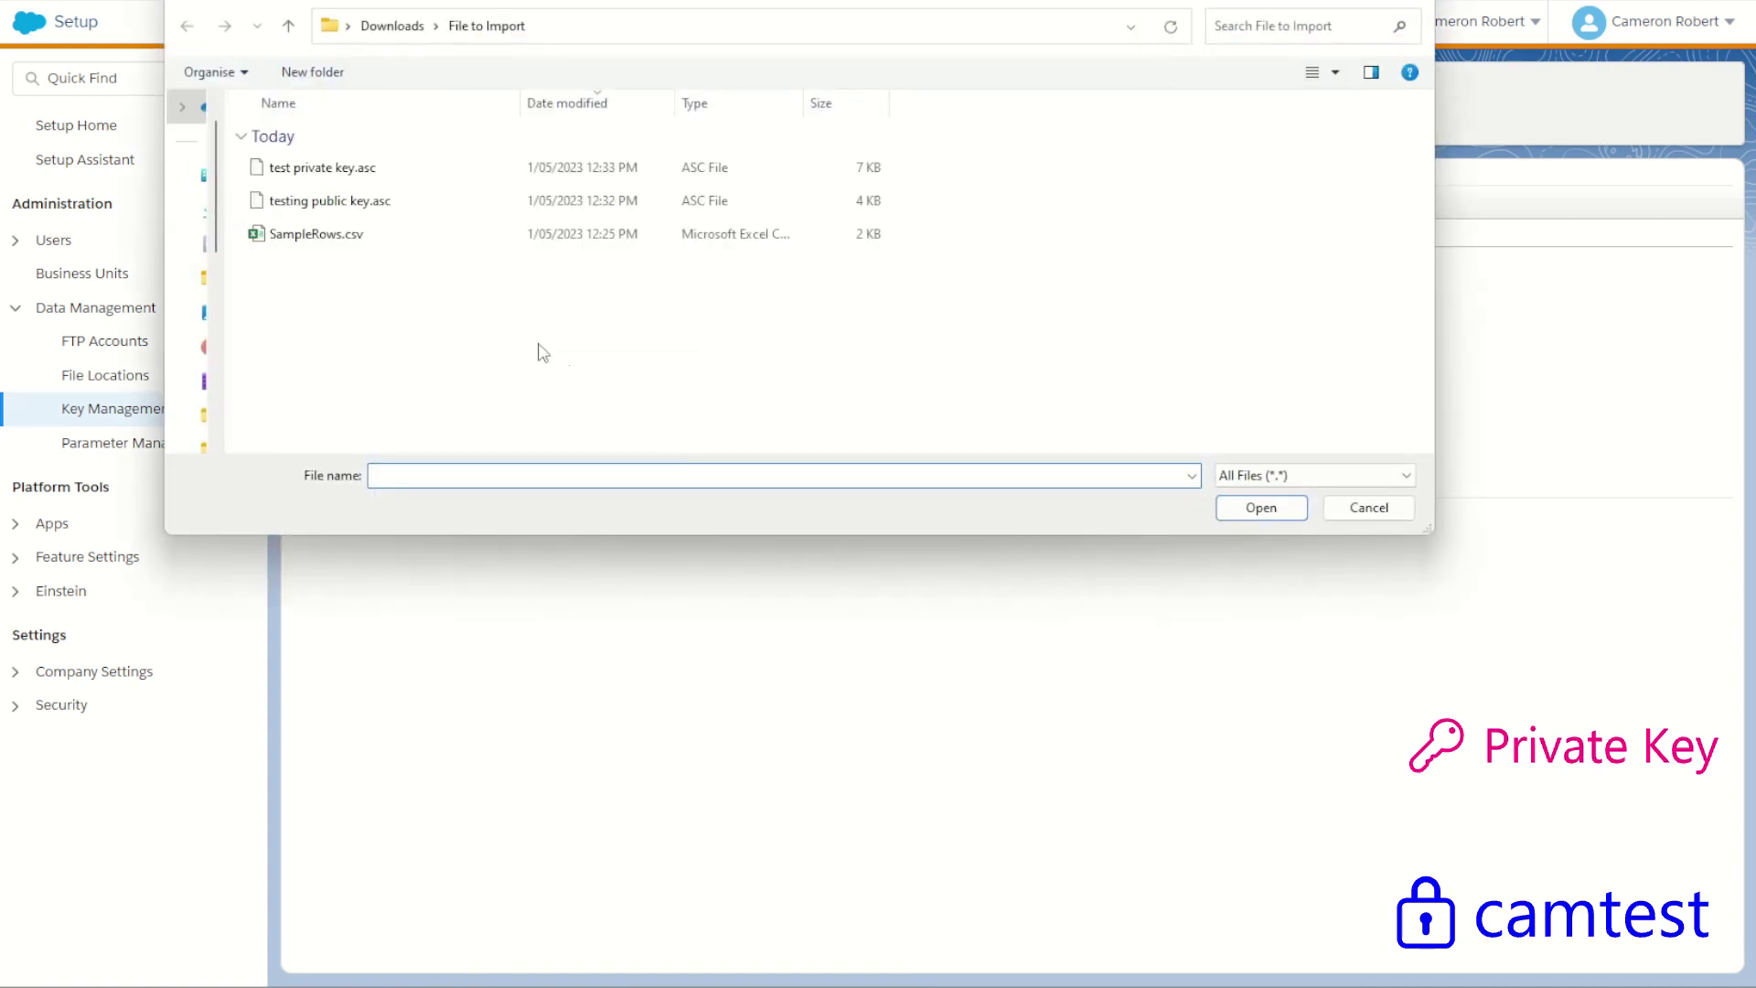
click(354, 168)
click(1237, 510)
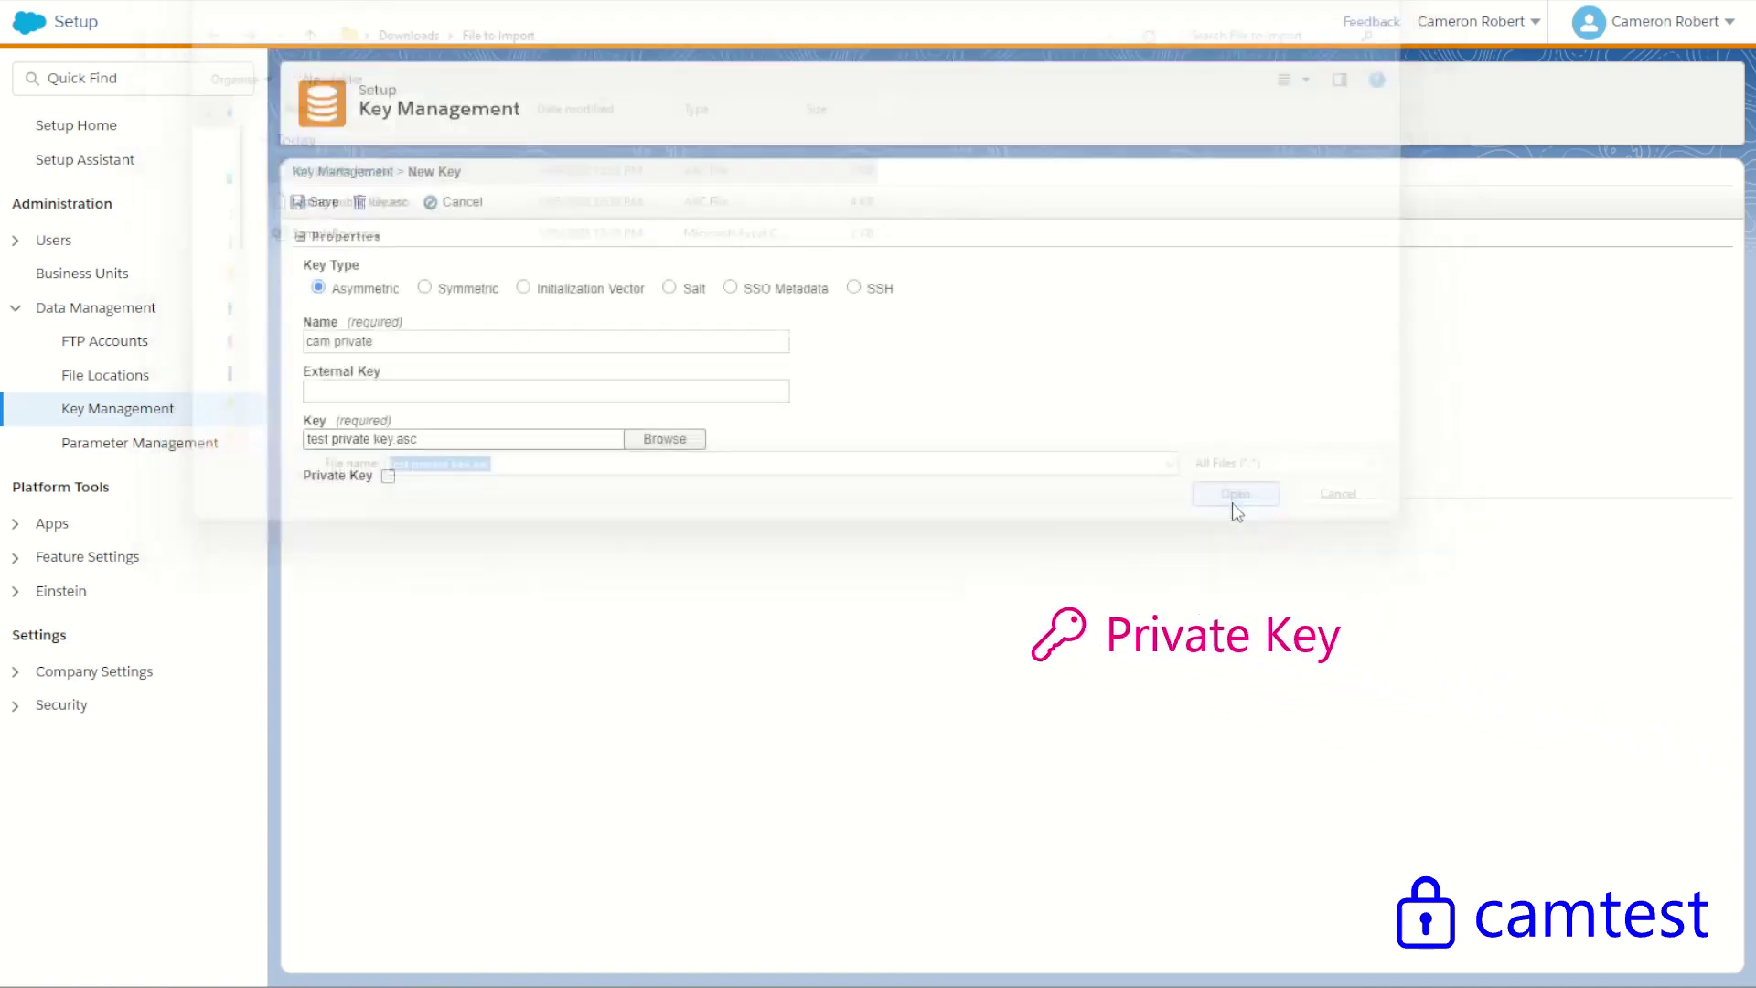
Step: Mark it as a private key, enter its passphrase, save, and highlight the Asymmetric and PrivateAsym types
click(388, 477)
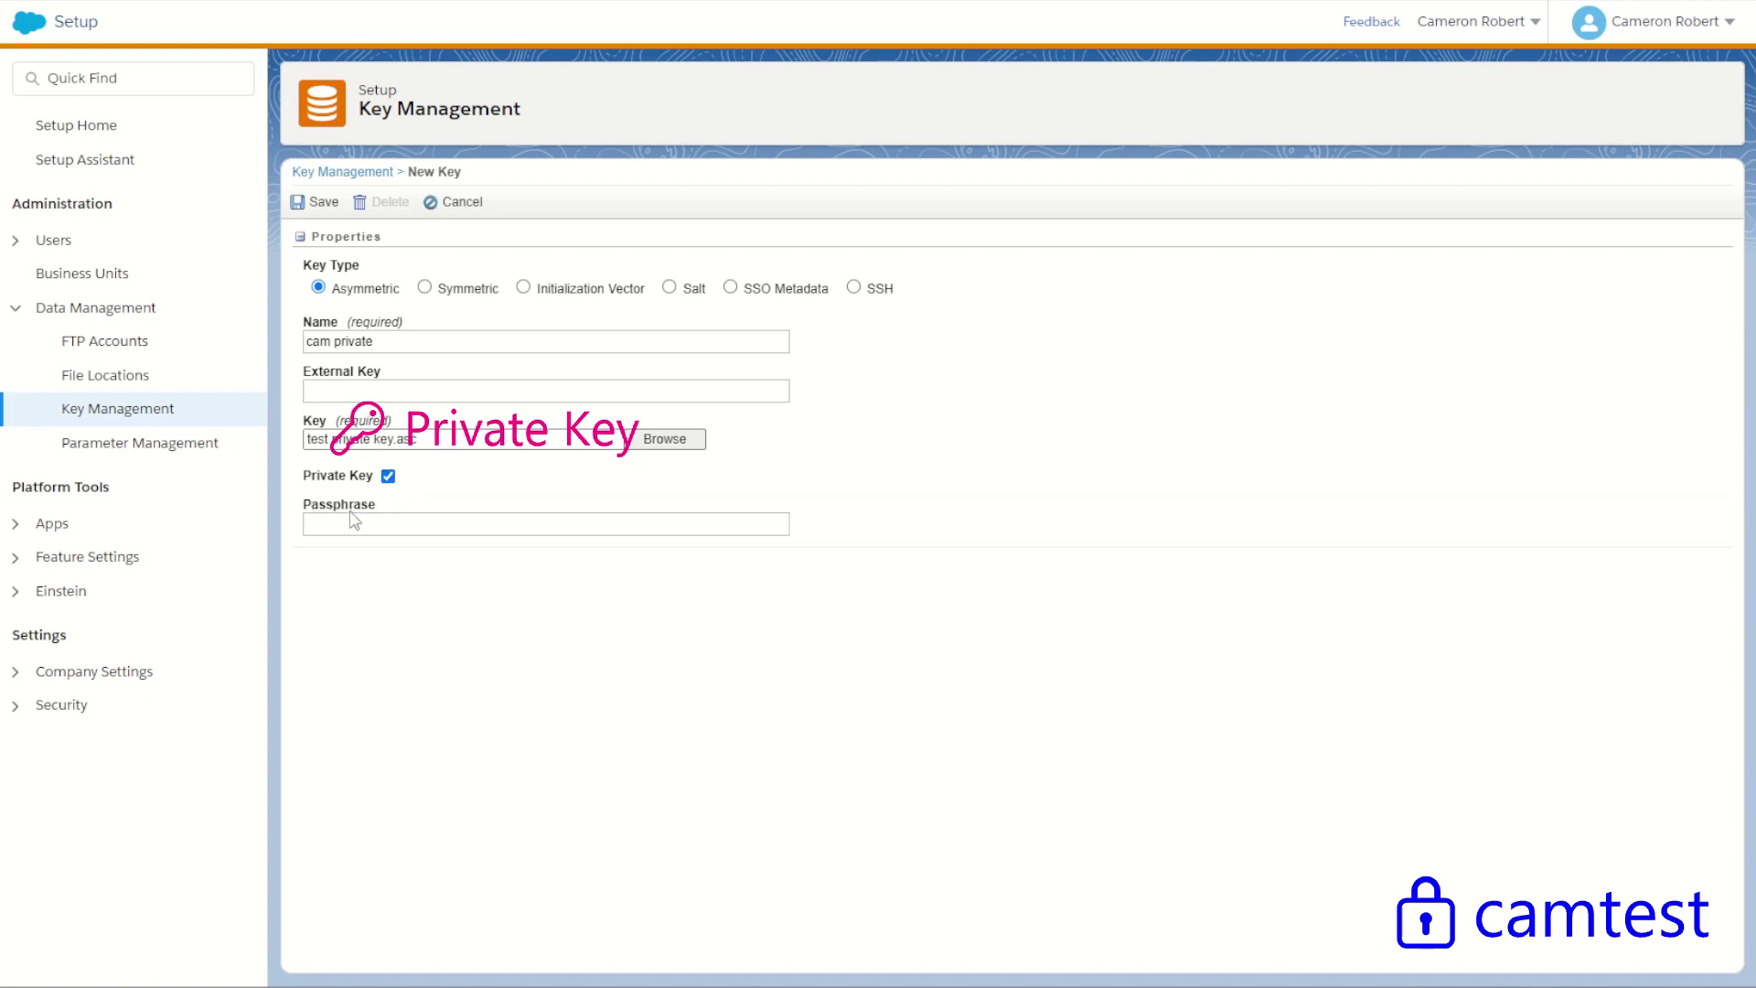
click(366, 525)
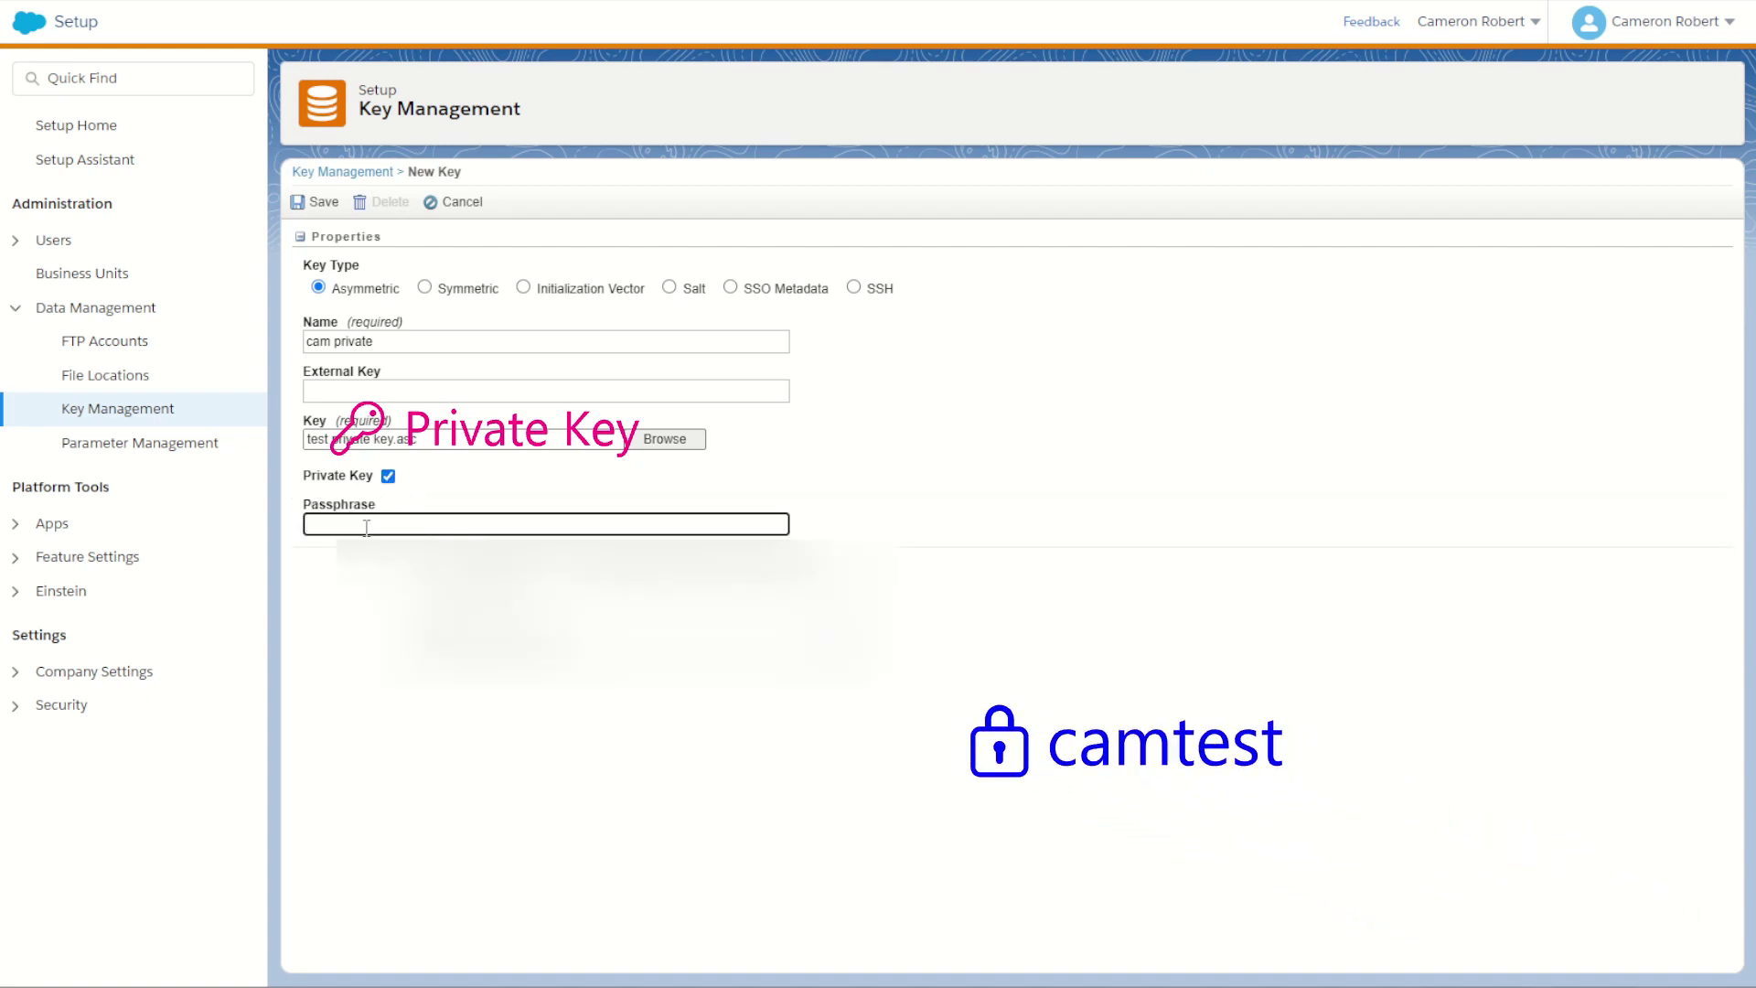
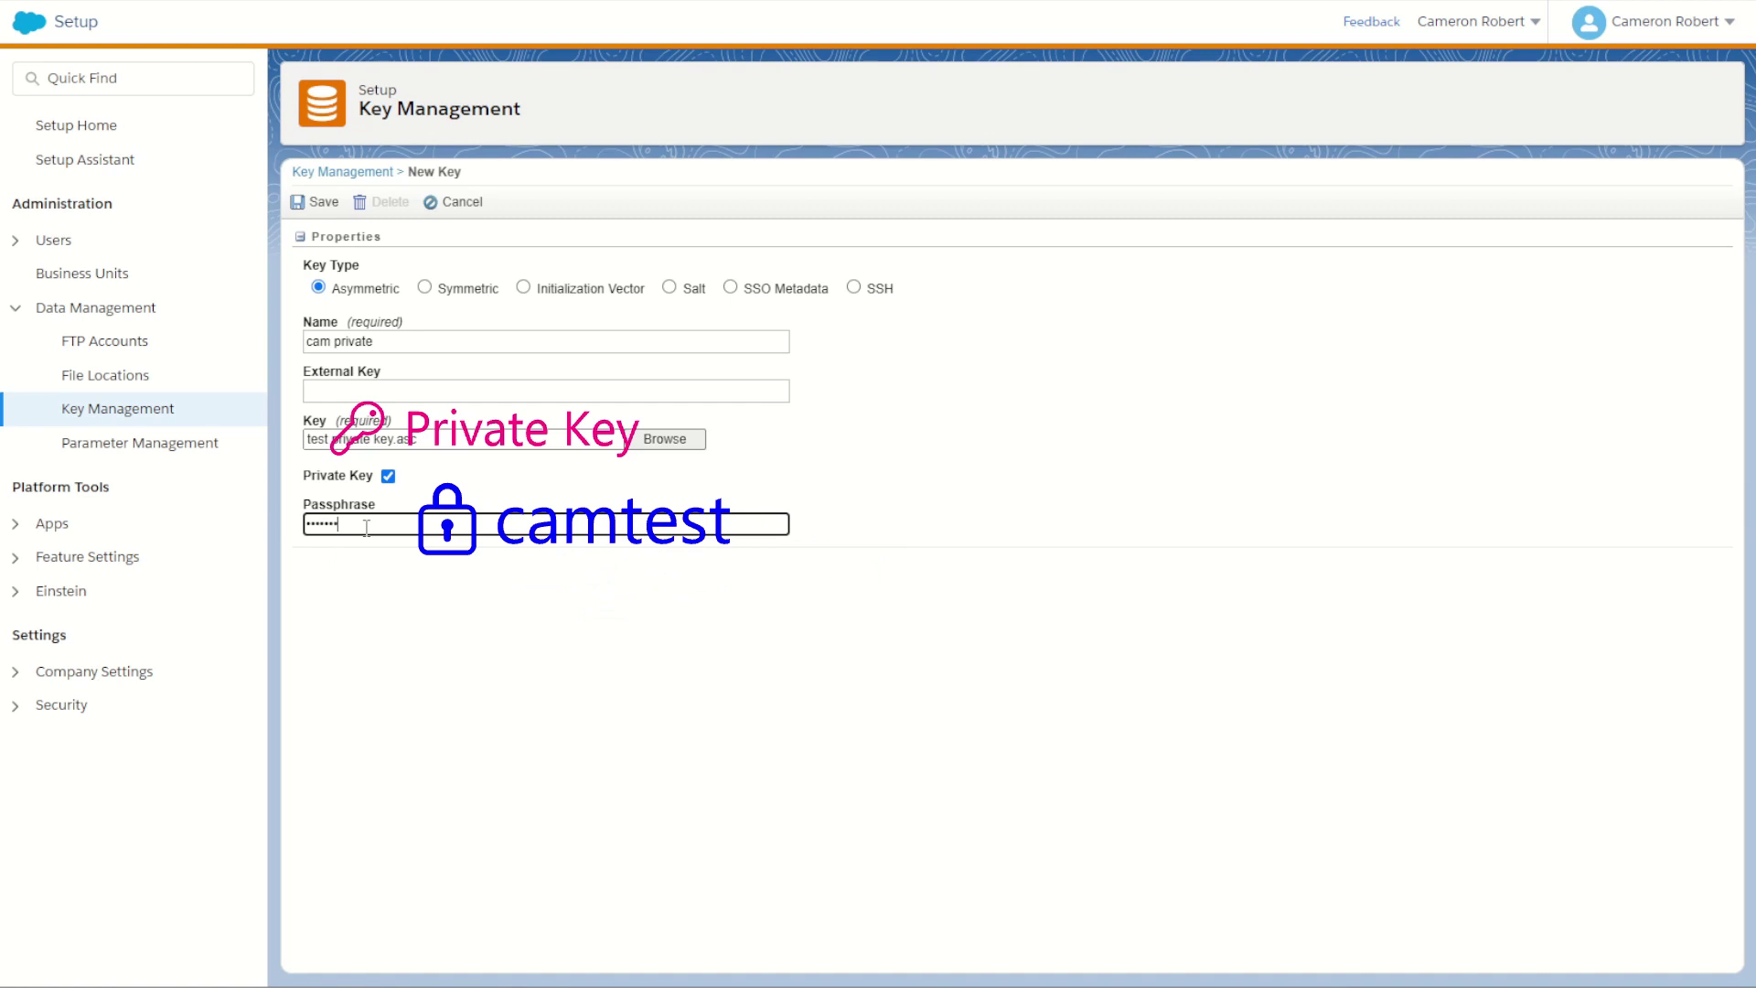
click(317, 202)
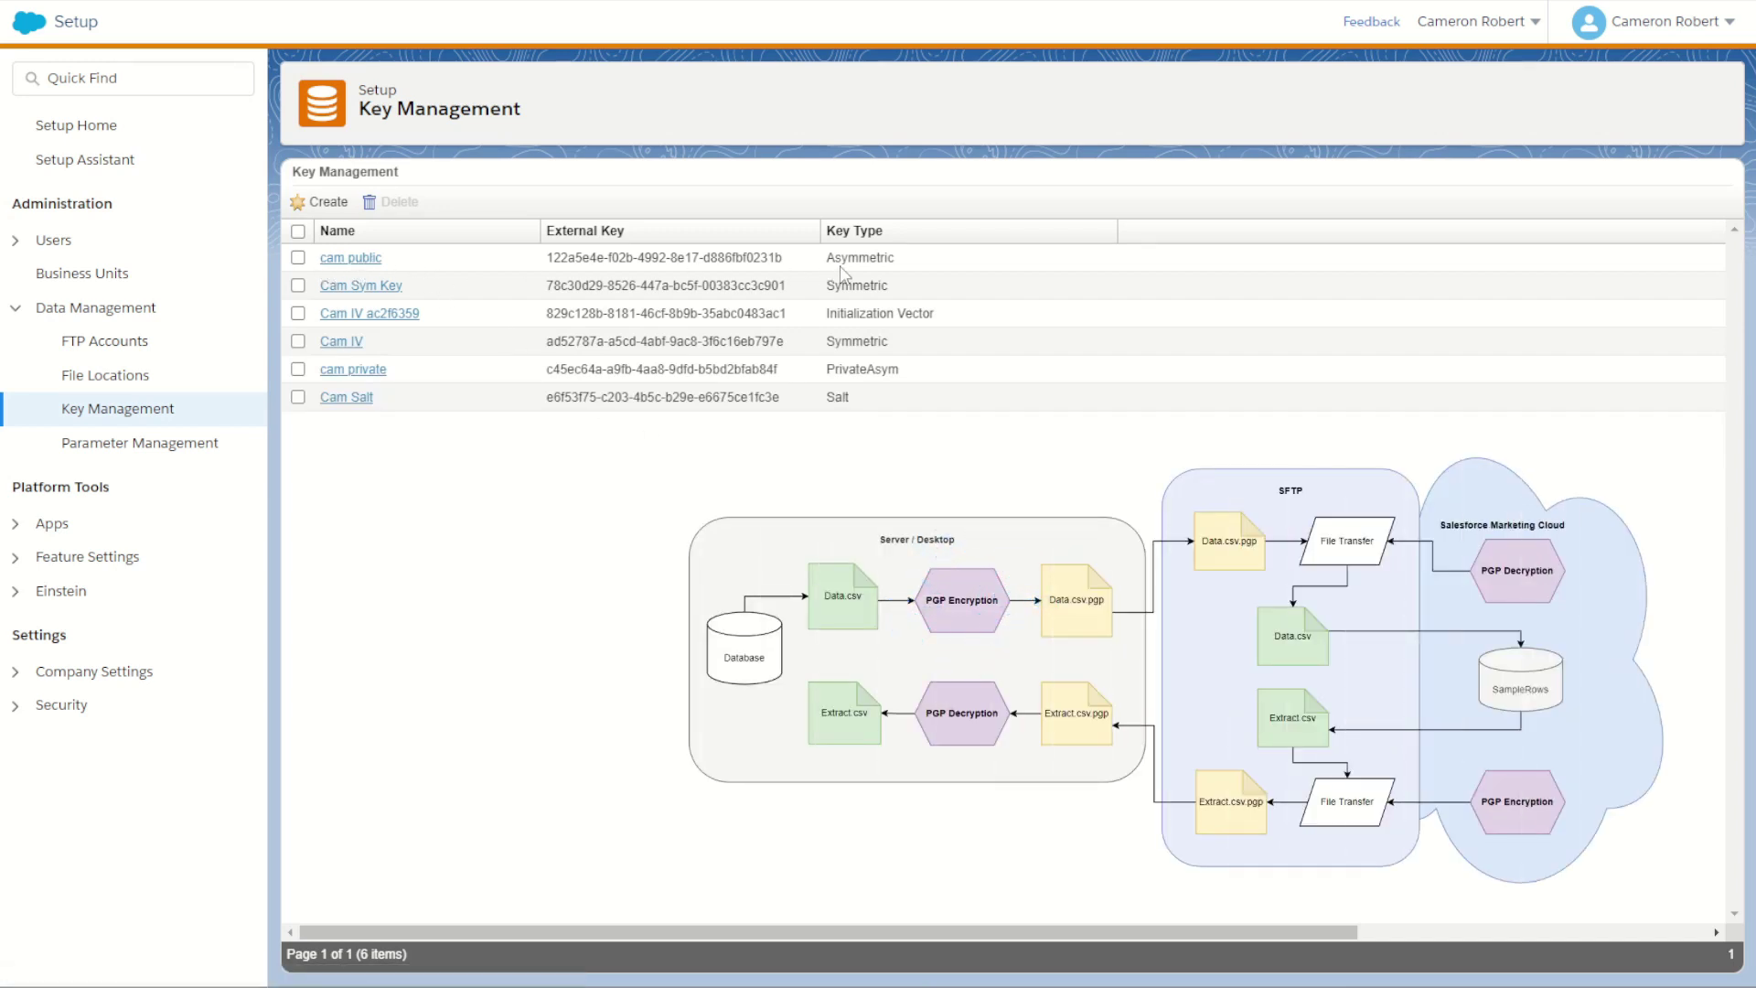
drag(840, 265, 889, 264)
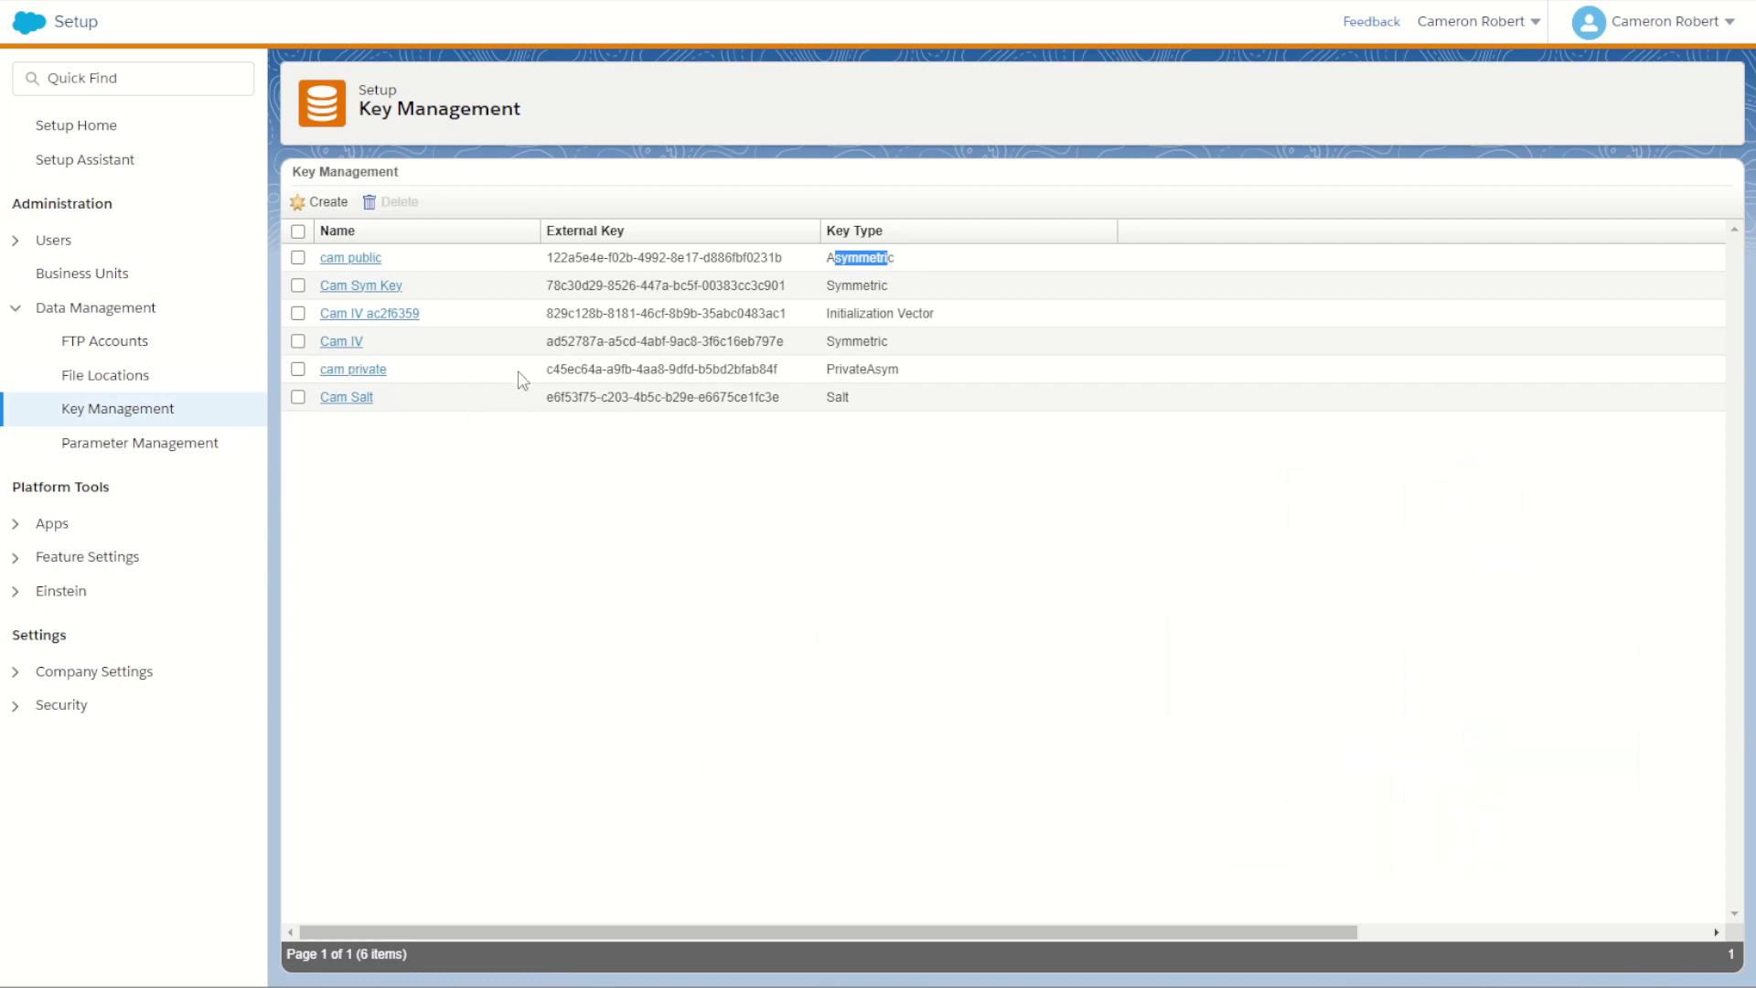
drag(851, 370, 891, 370)
Step: Select the TestCam certificate and choose SampleRows.csv in Sign/Encrypt Files
click(956, 482)
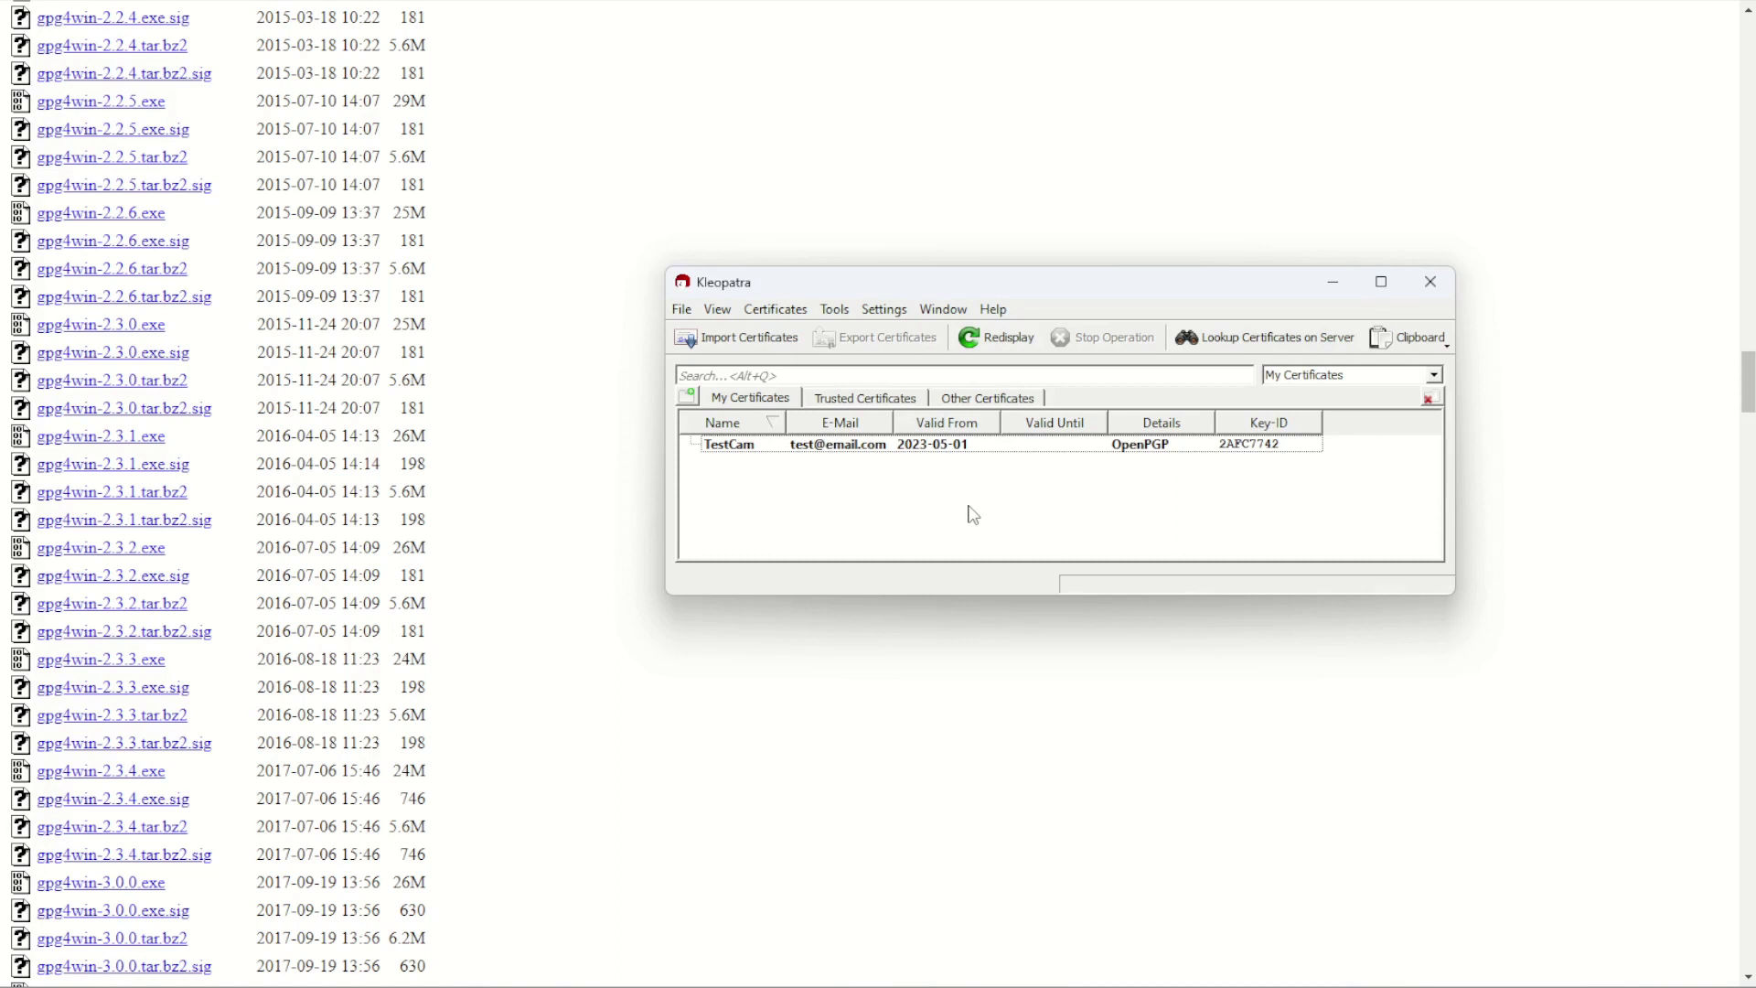
click(738, 449)
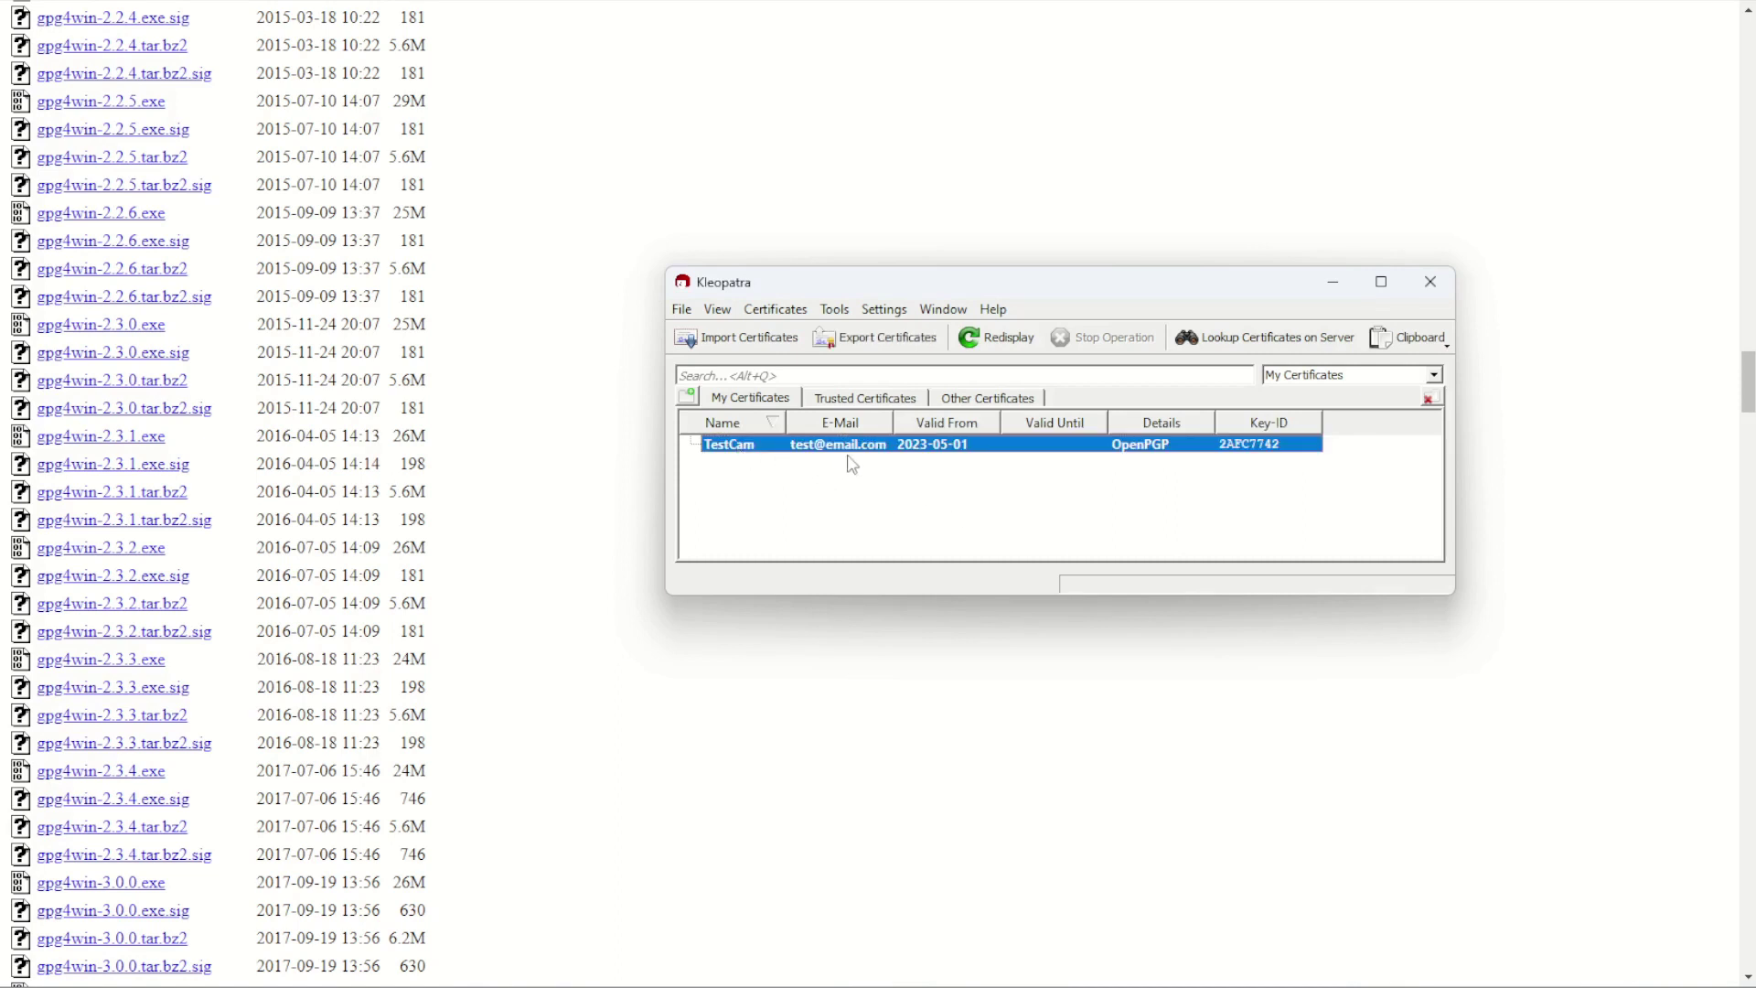
click(686, 313)
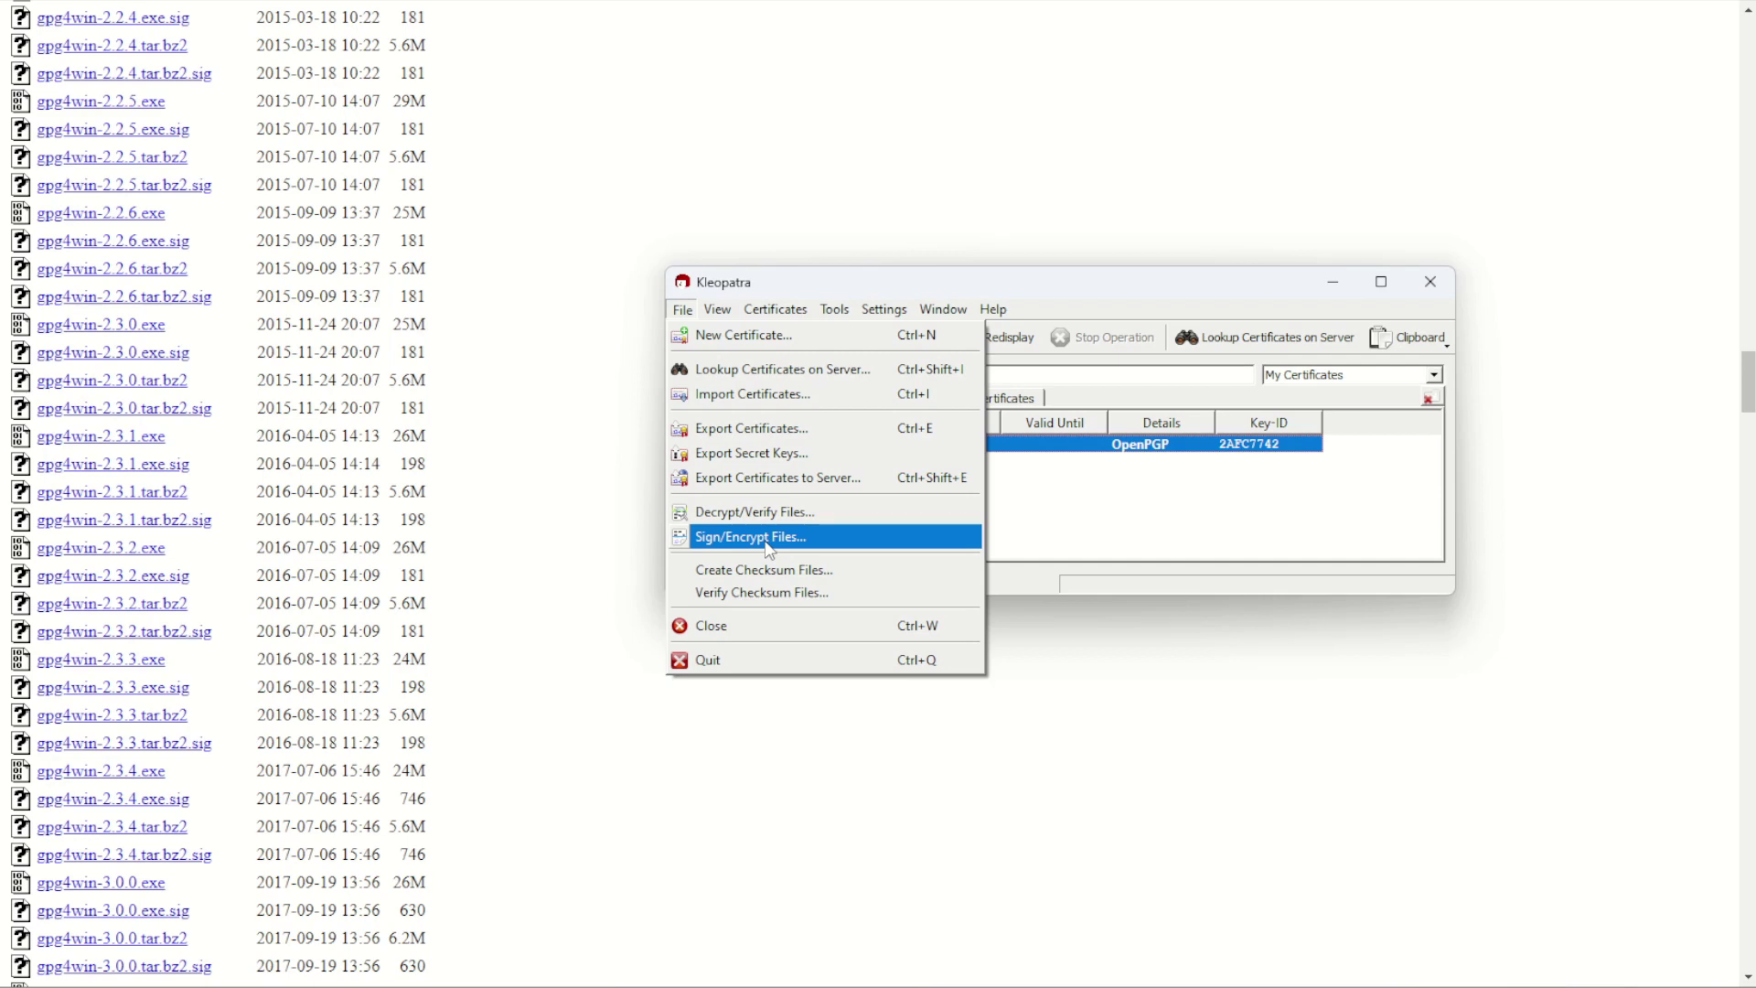
click(770, 540)
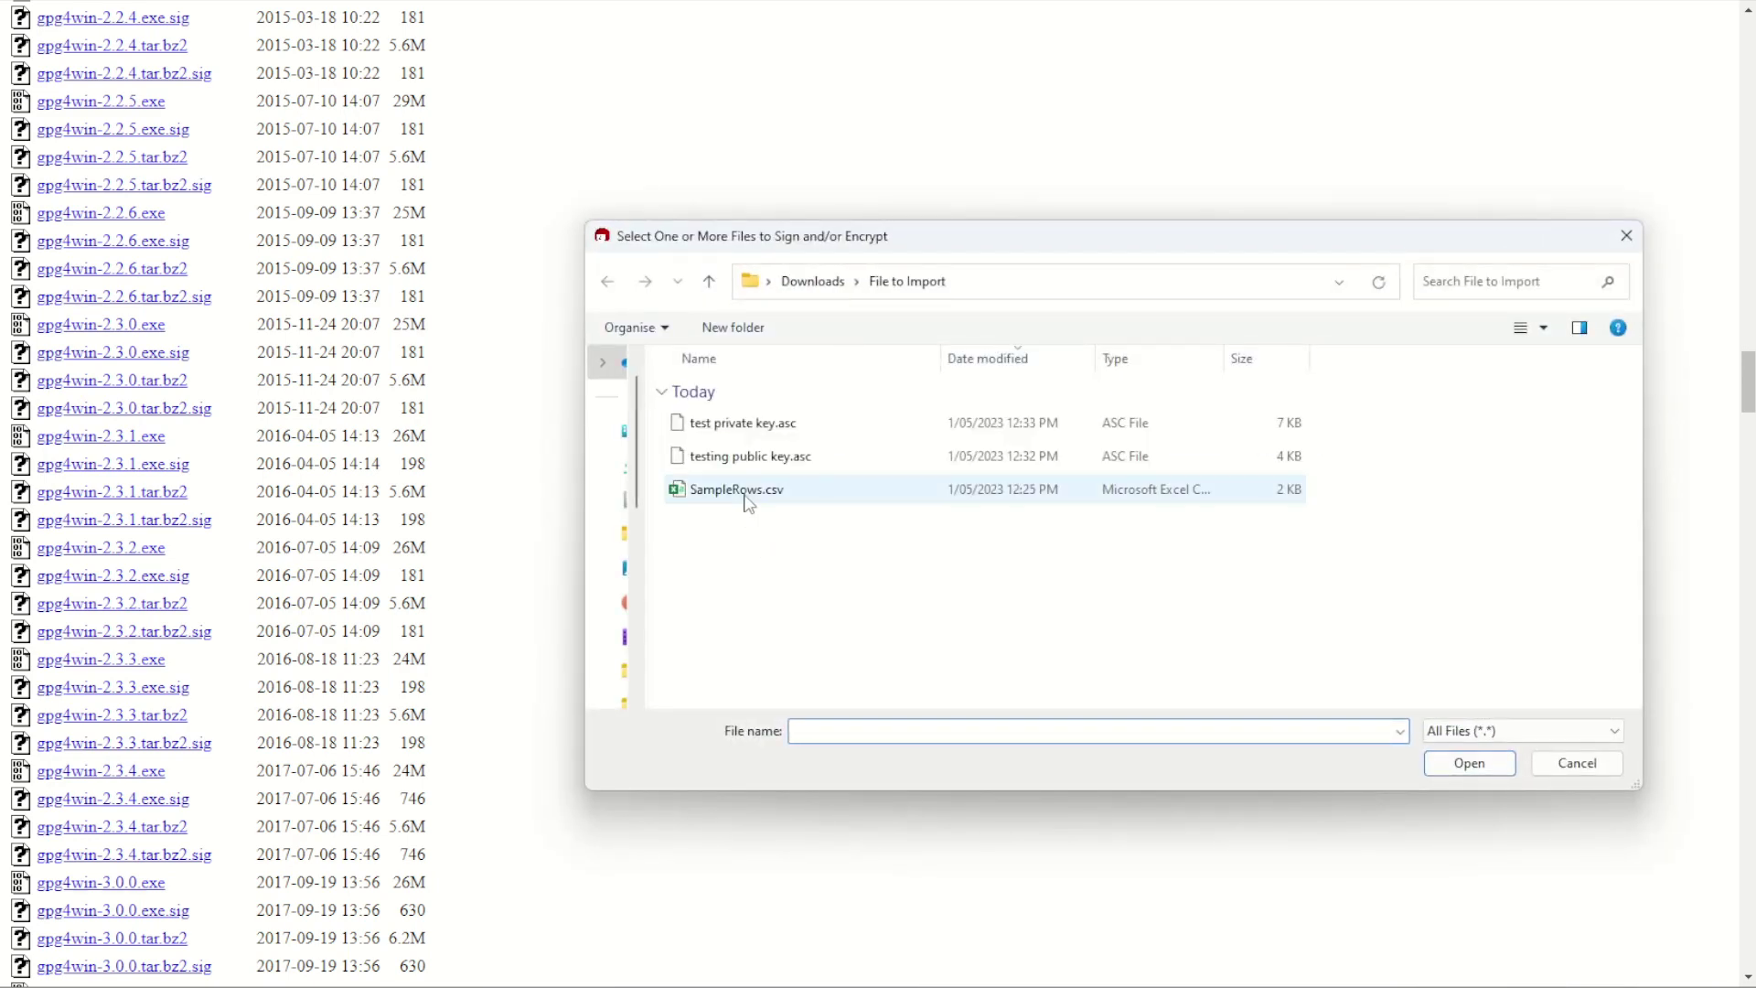
click(749, 498)
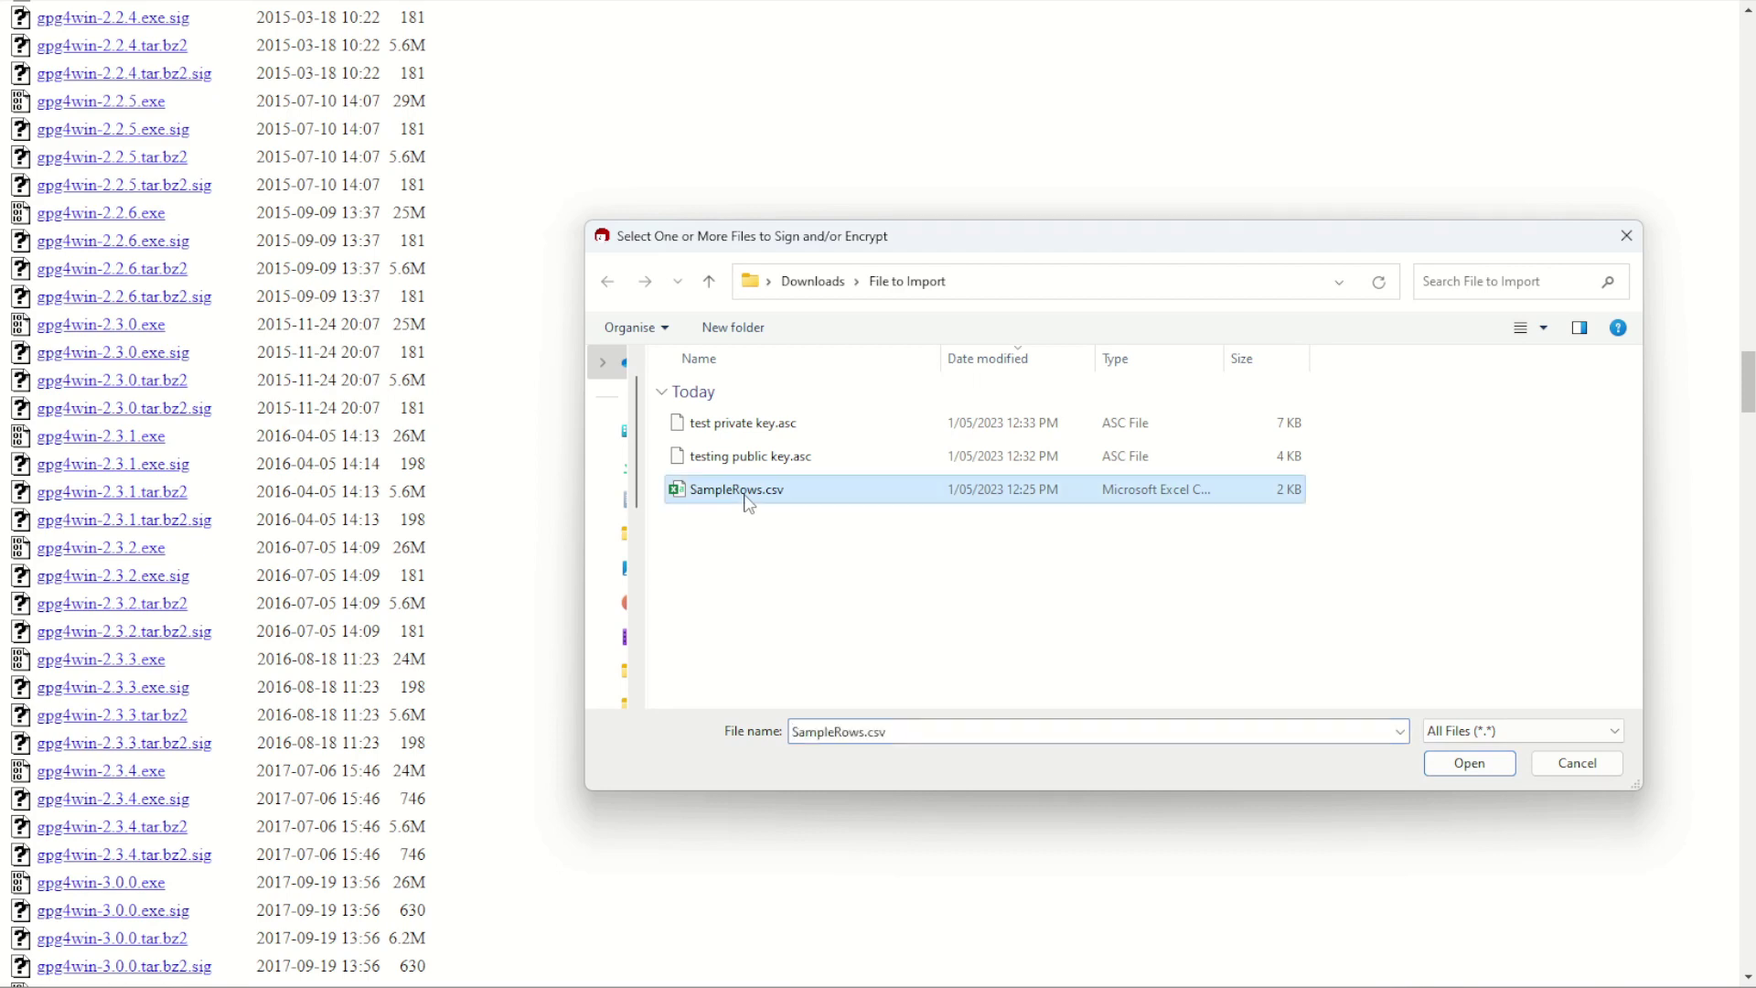
click(1462, 772)
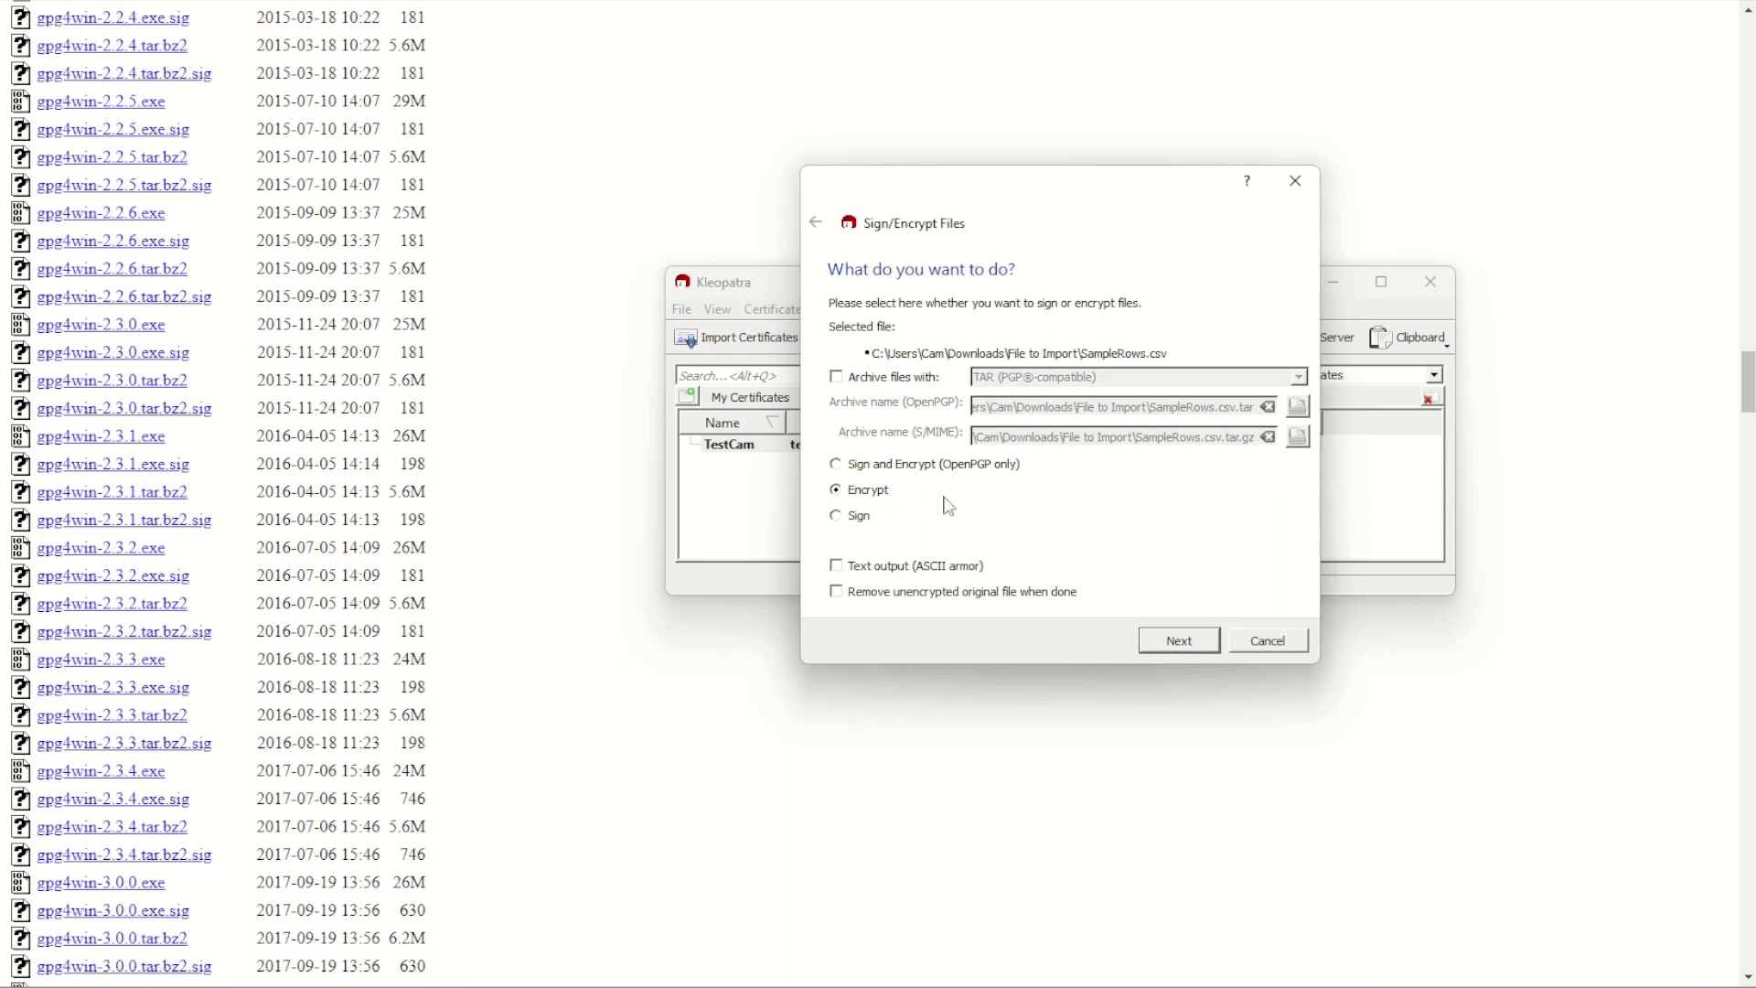
Step: Add TestCam as the recipient, encrypt SampleRows.csv, and close the results
click(1185, 643)
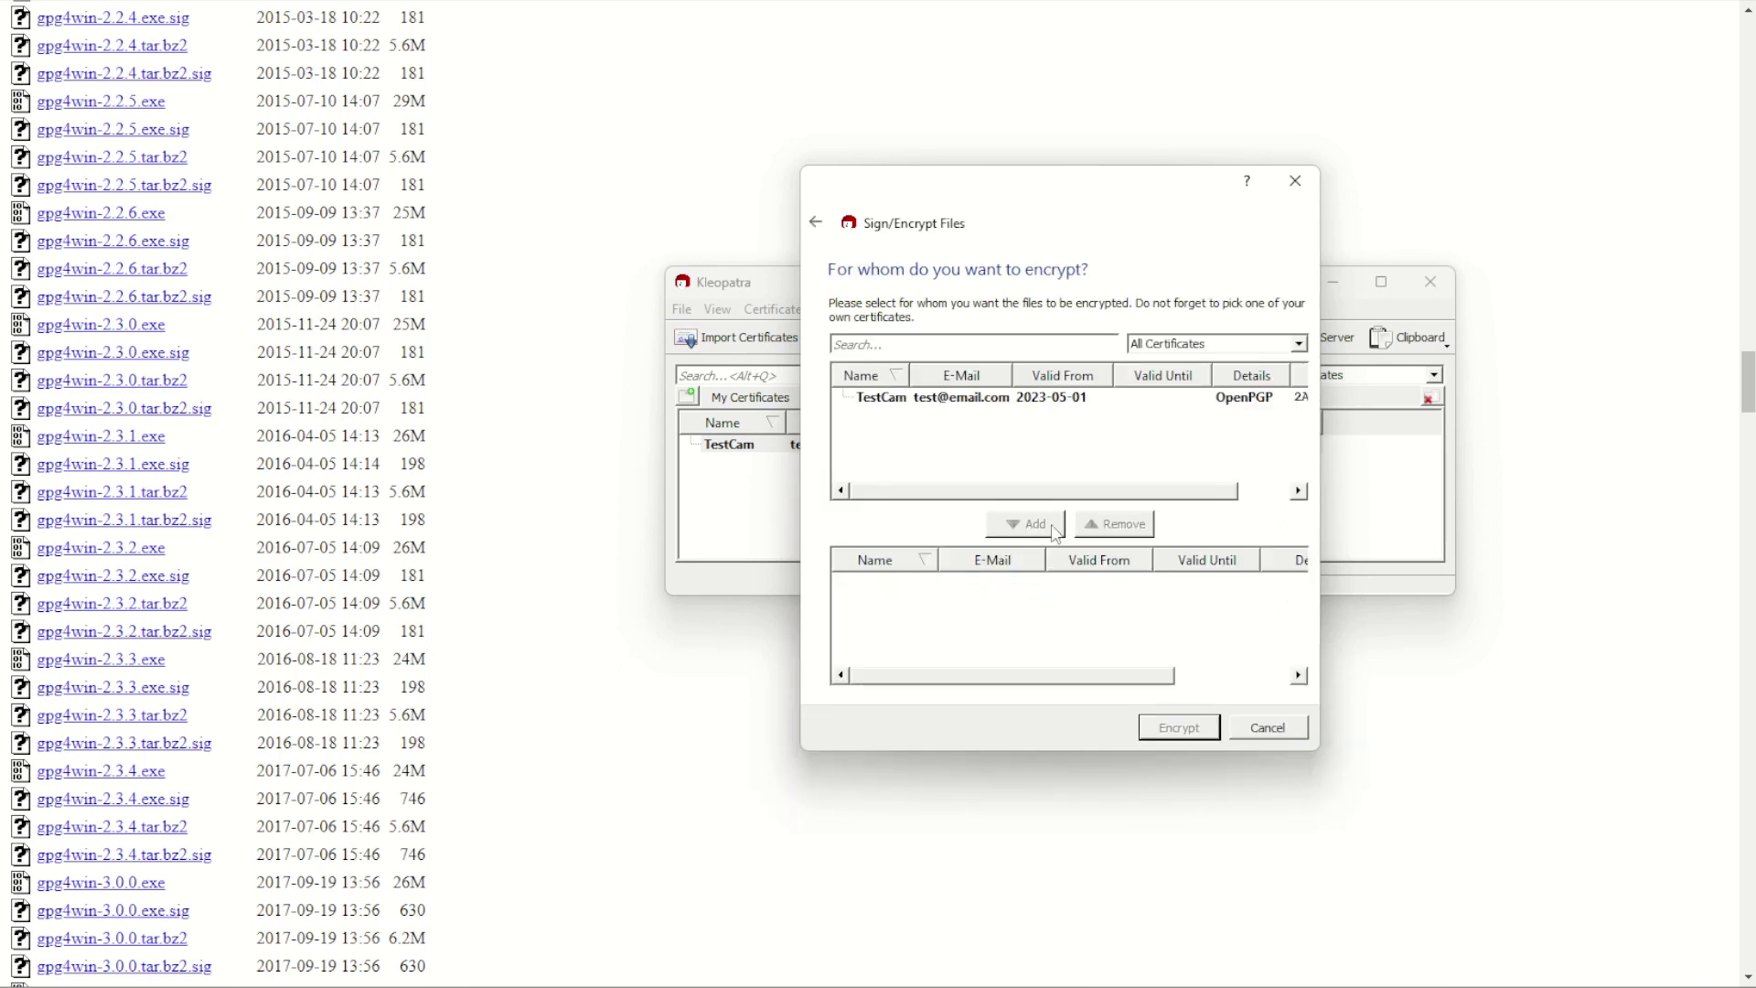
click(904, 402)
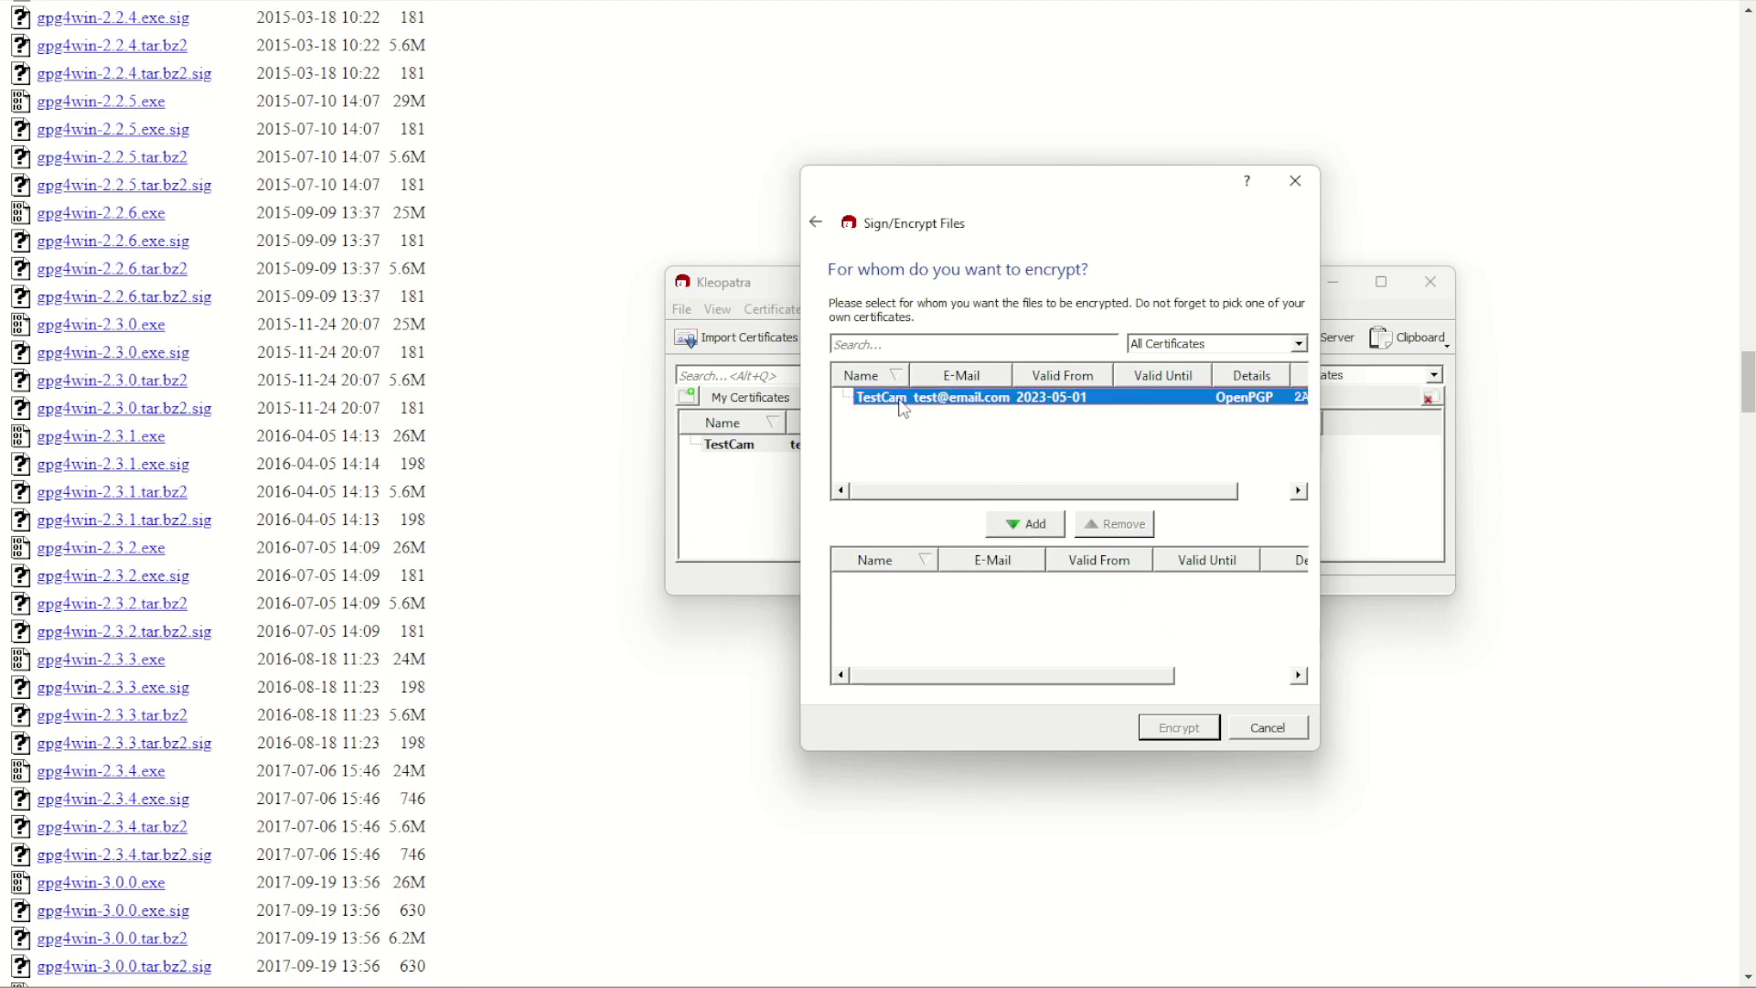
click(1031, 527)
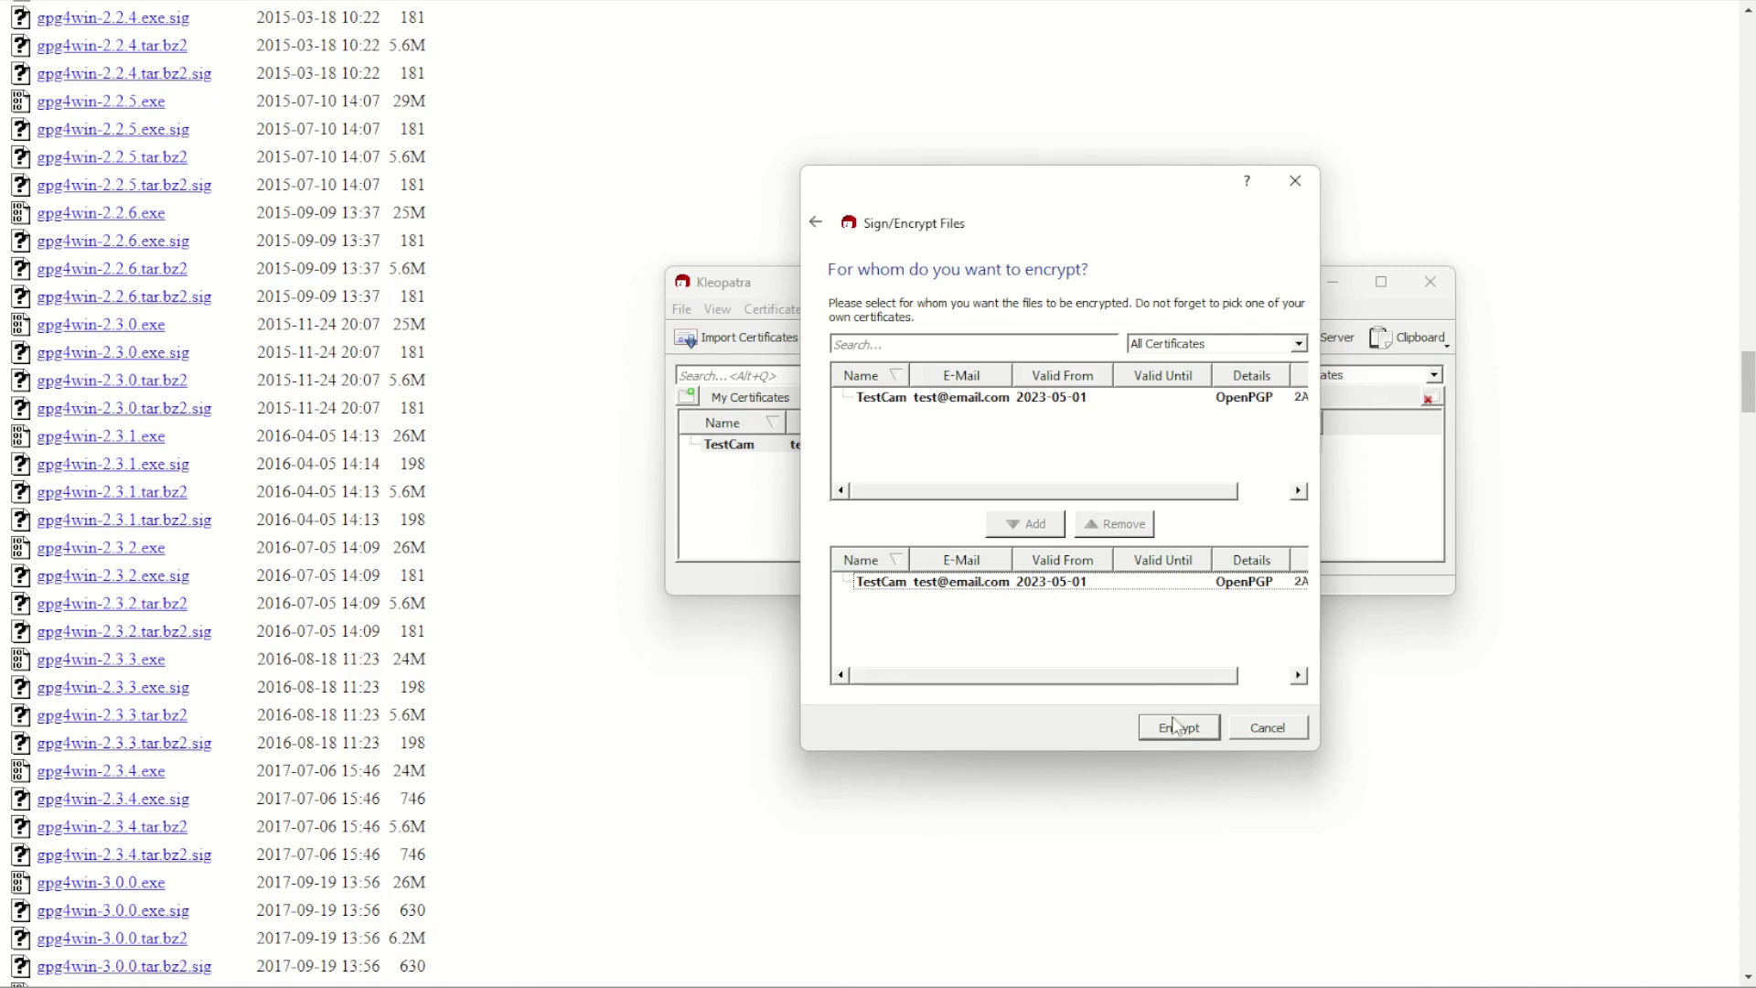
click(1192, 739)
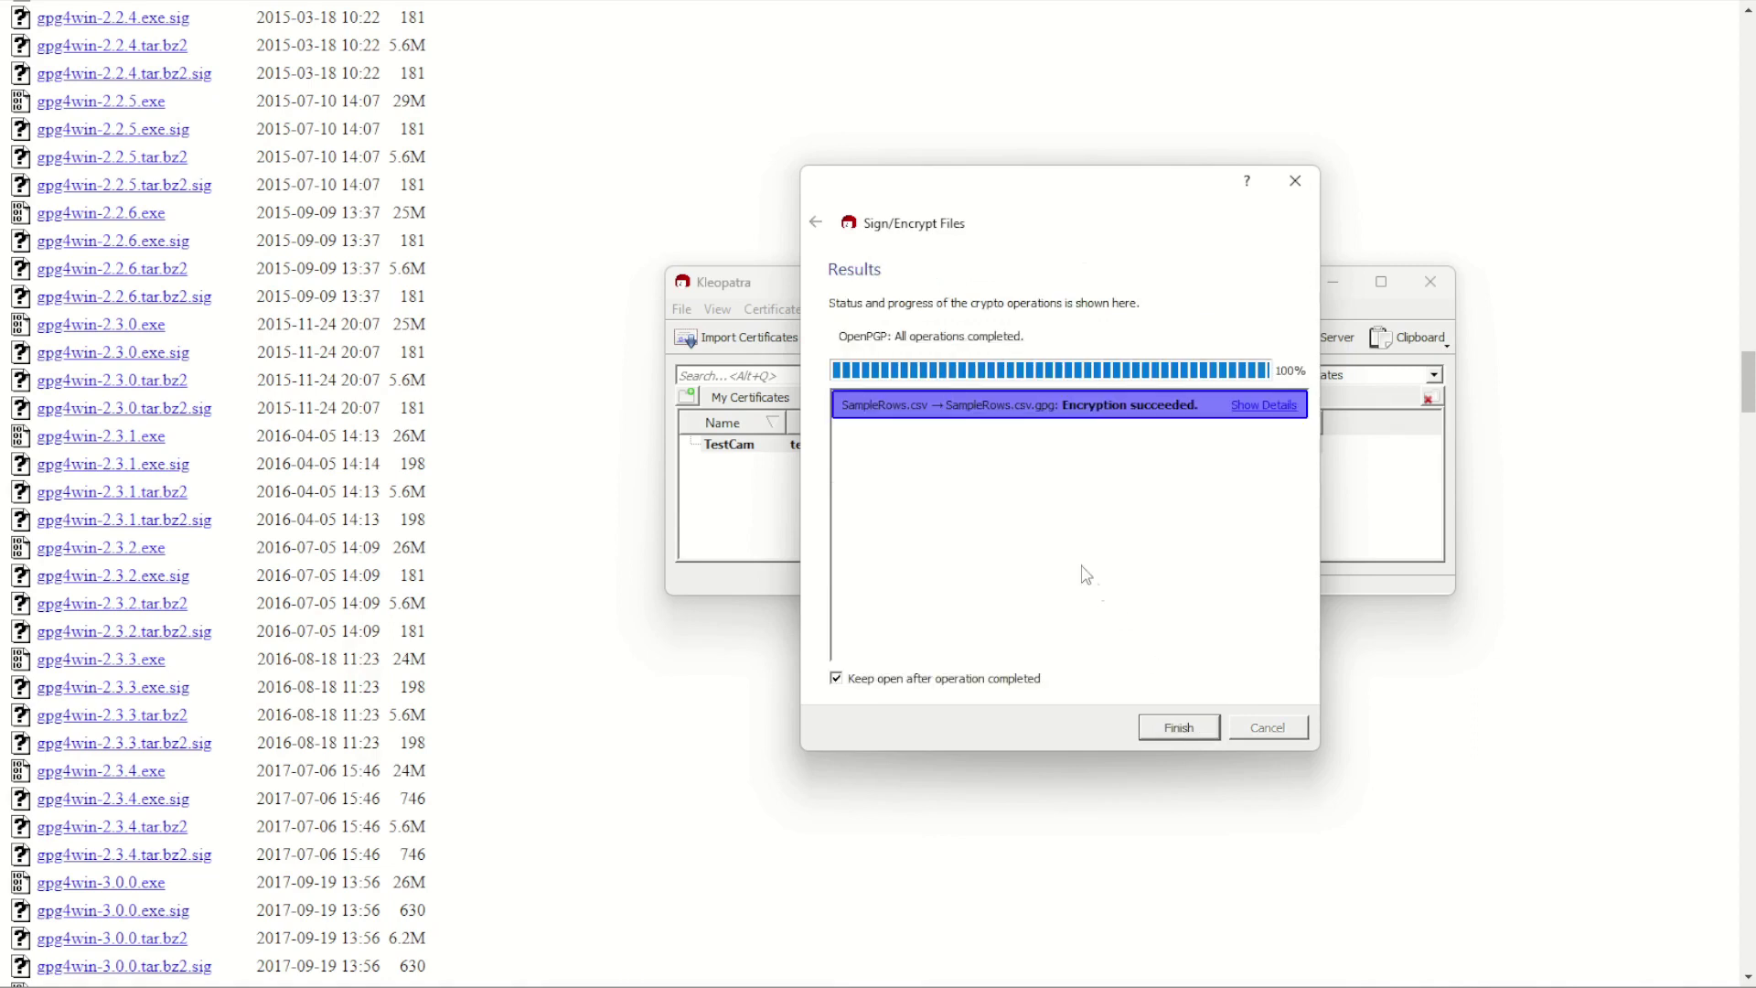
click(1179, 727)
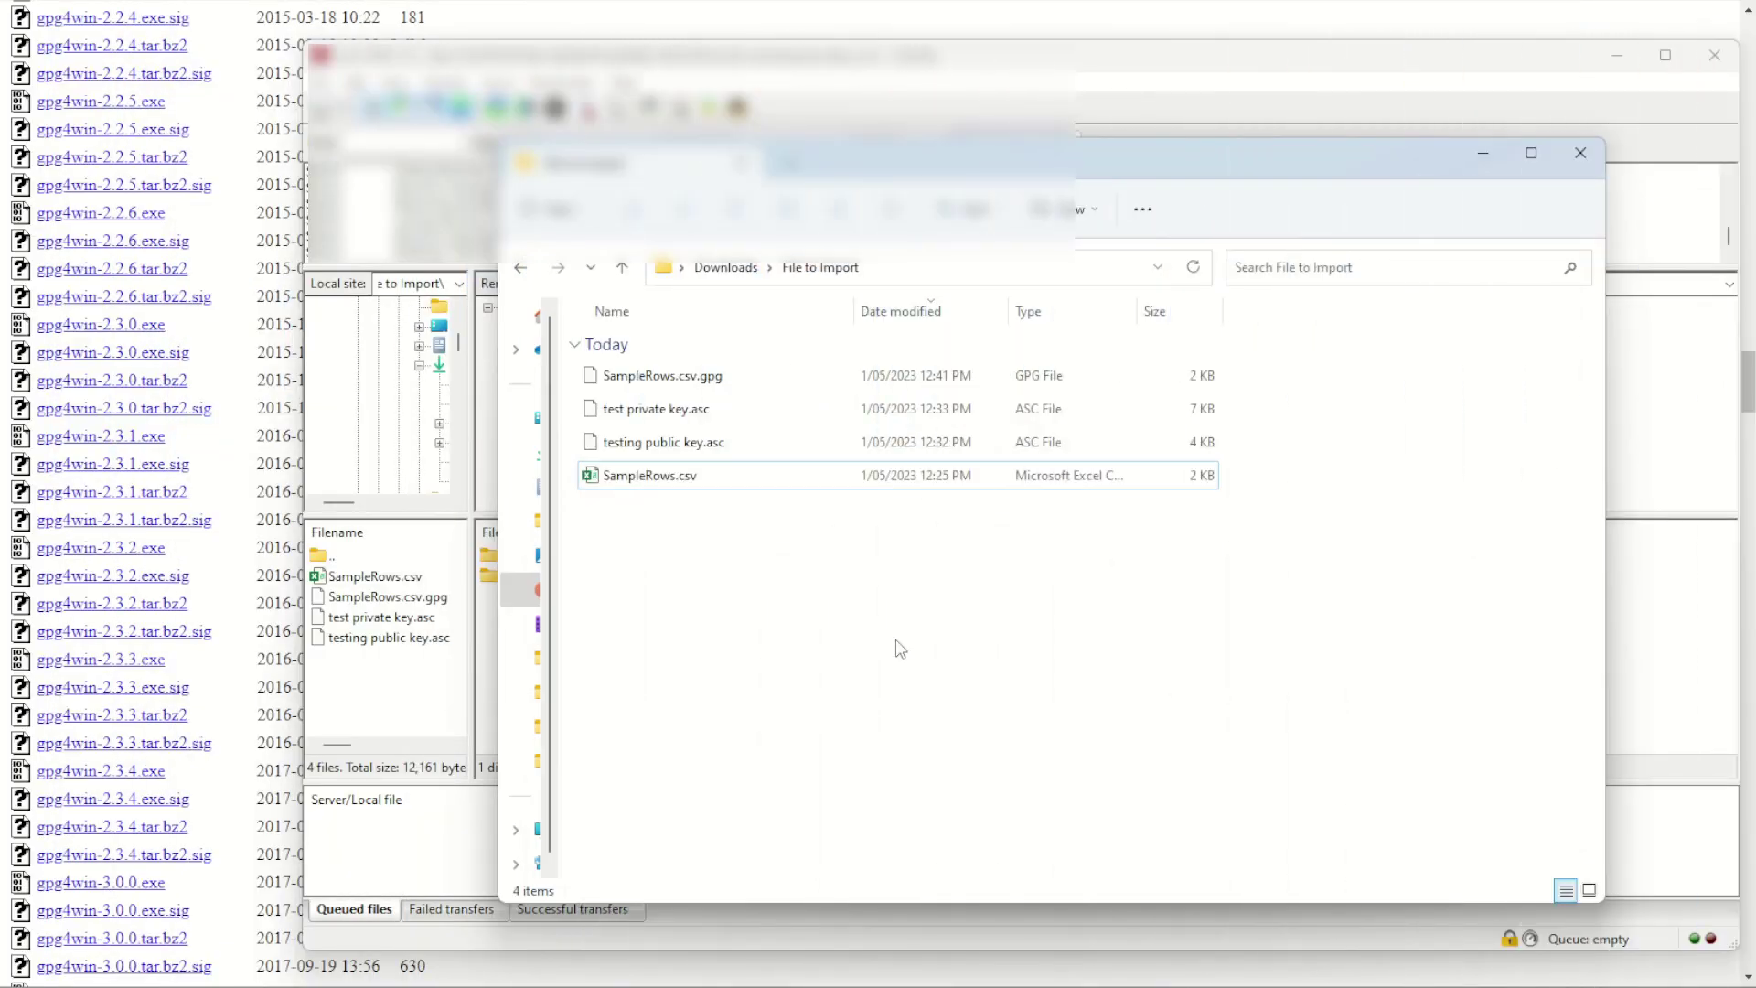
Step: In FileZilla, drag SampleRows.csv.gpg from the local list into the remote /Import folder
click(662, 485)
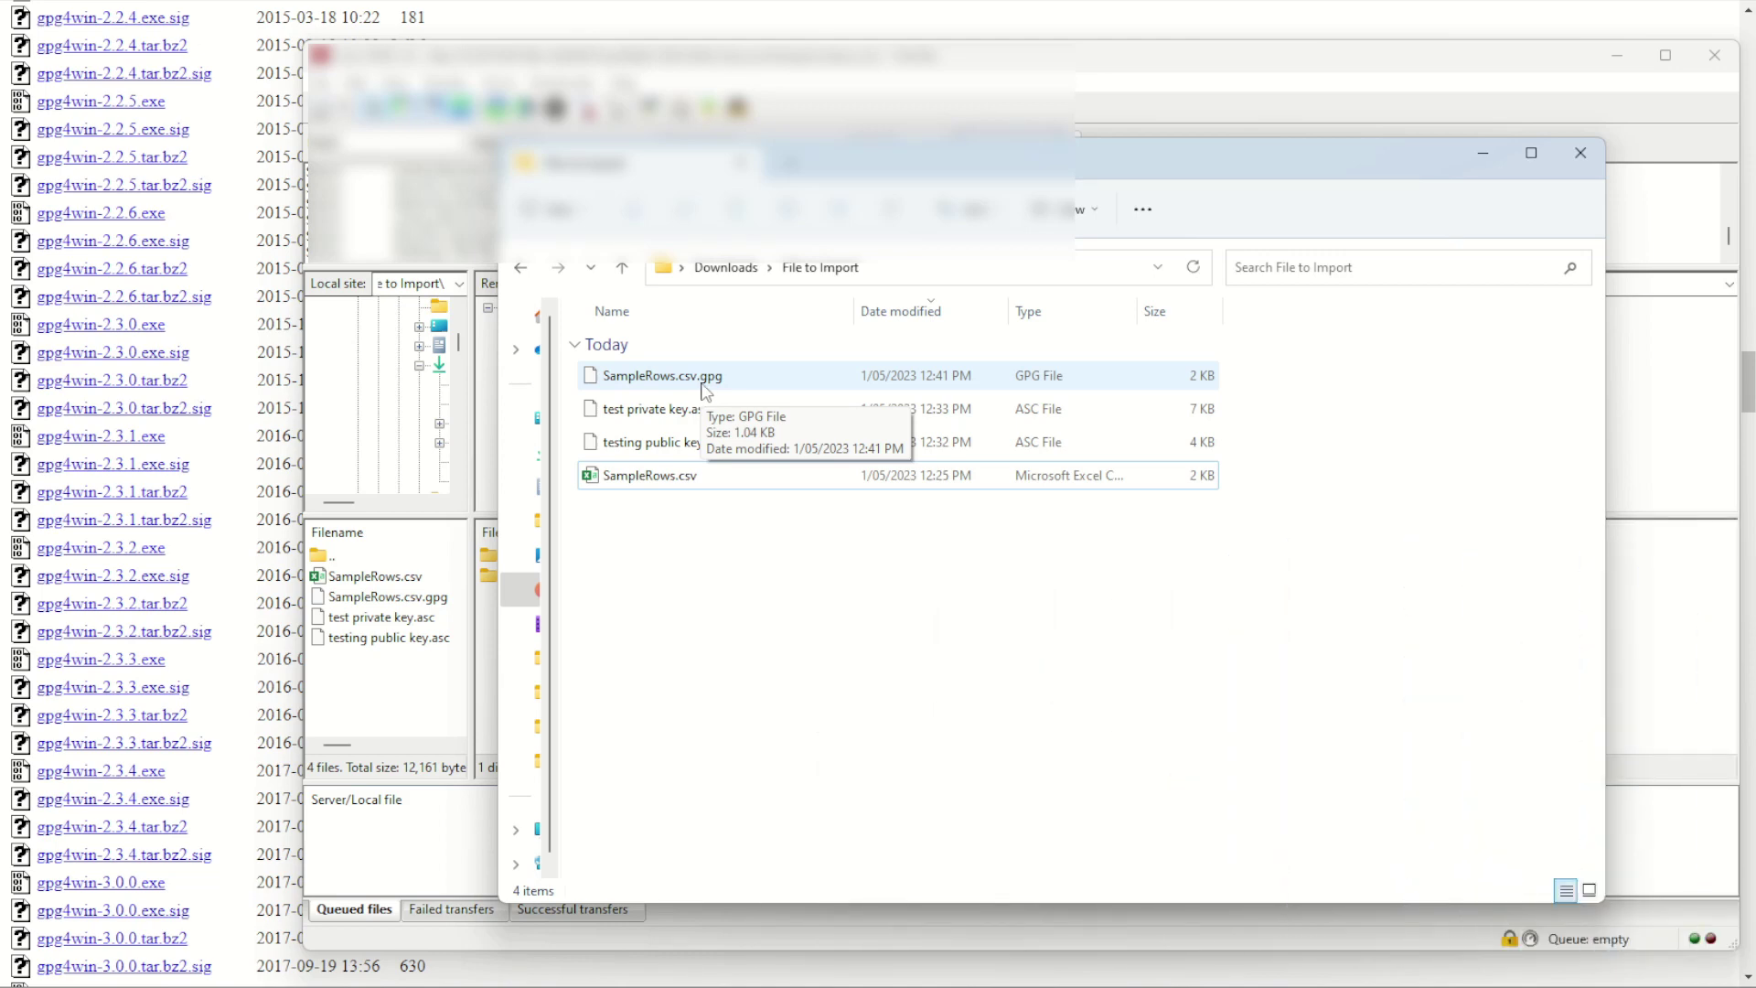
click(1102, 60)
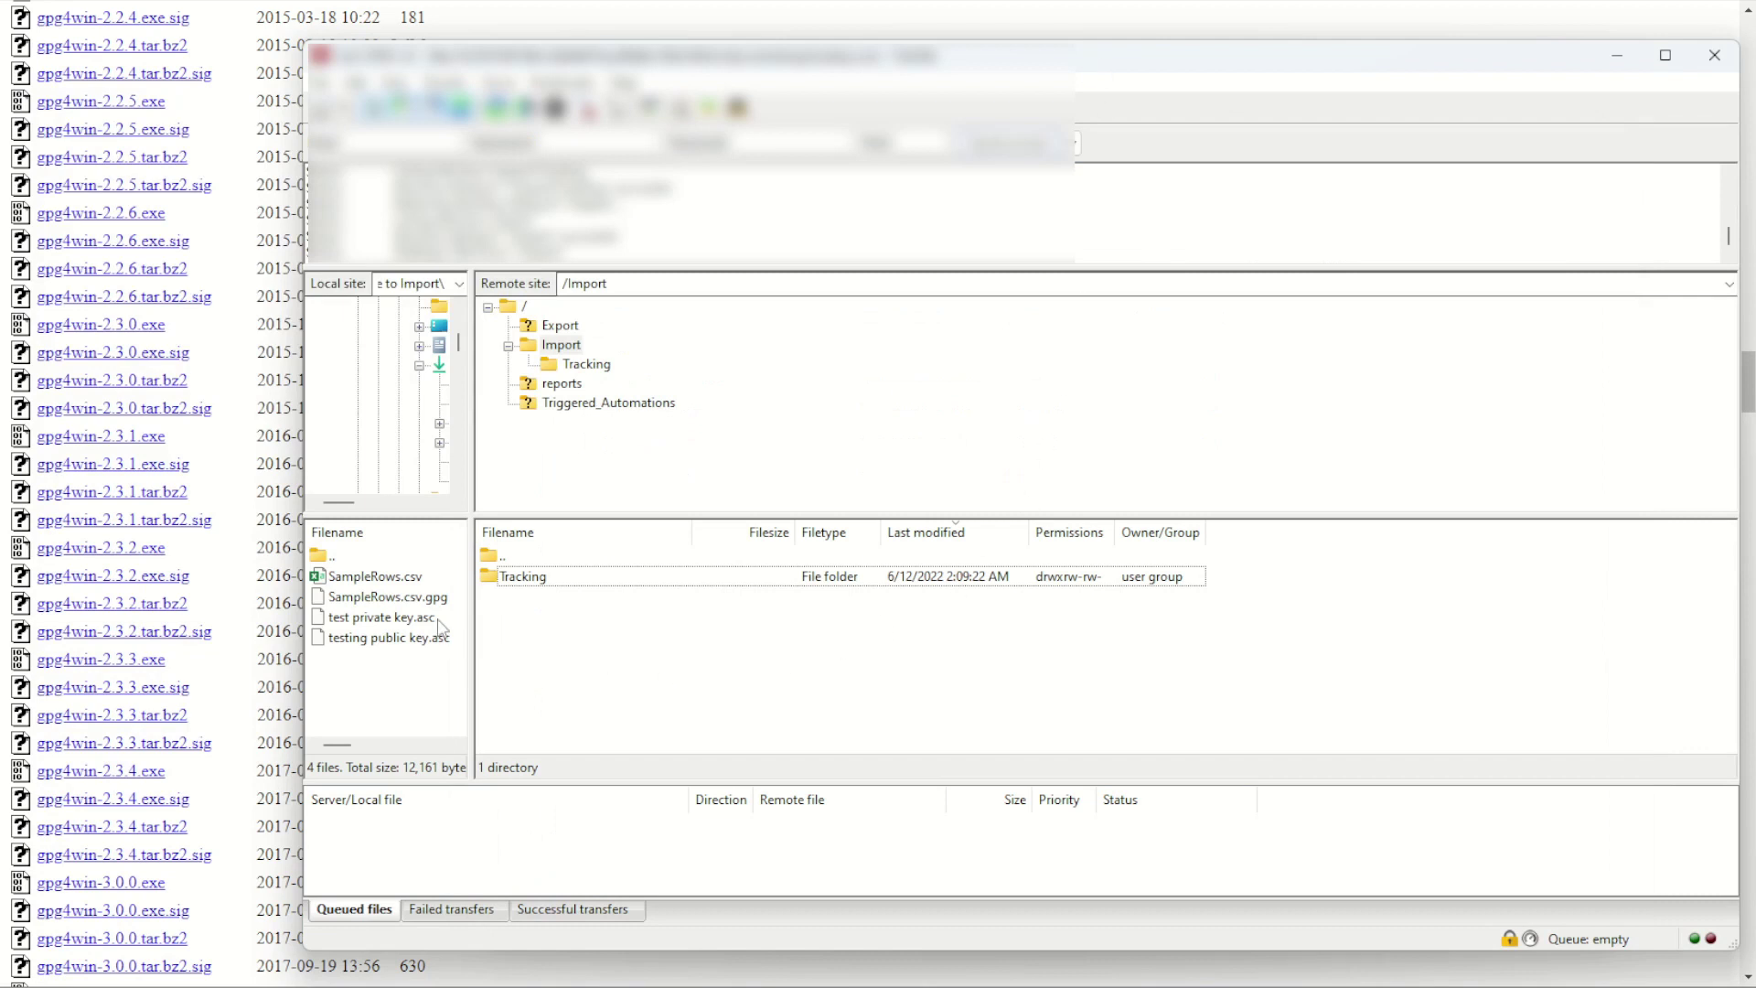
drag(423, 608, 562, 353)
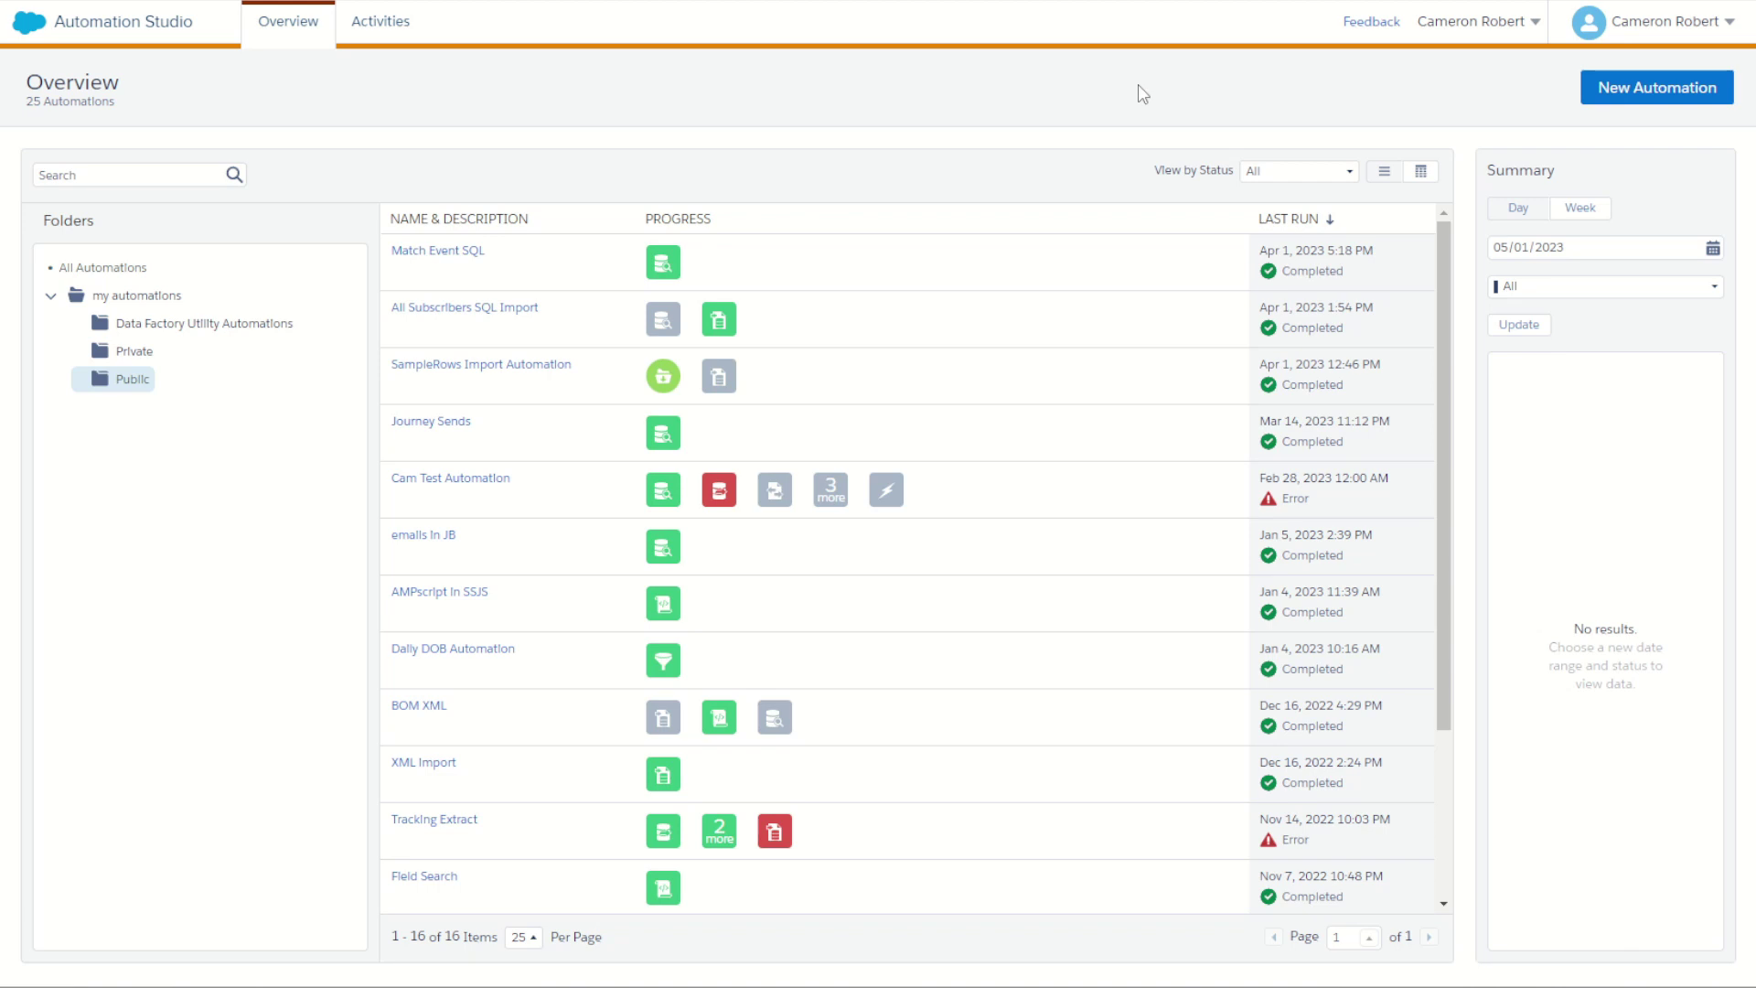
Step: Create a new automation and rename it PGP
click(1646, 87)
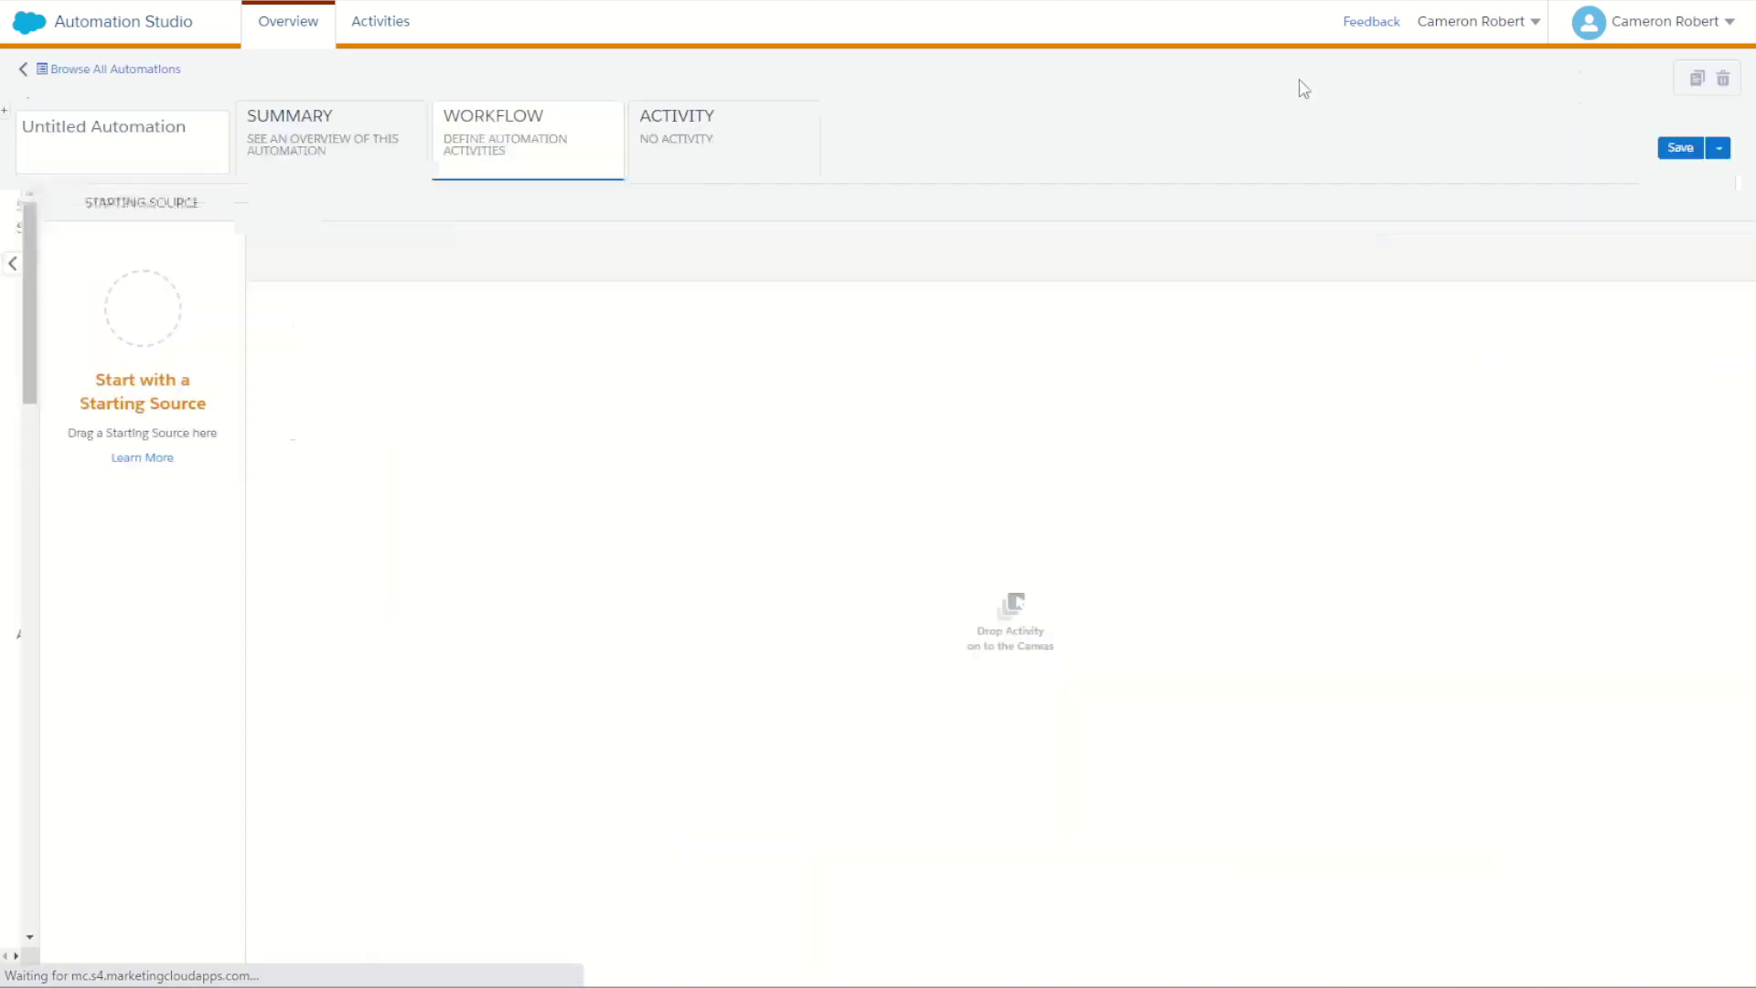
click(181, 140)
key(ctrl+a)
text(PGP)
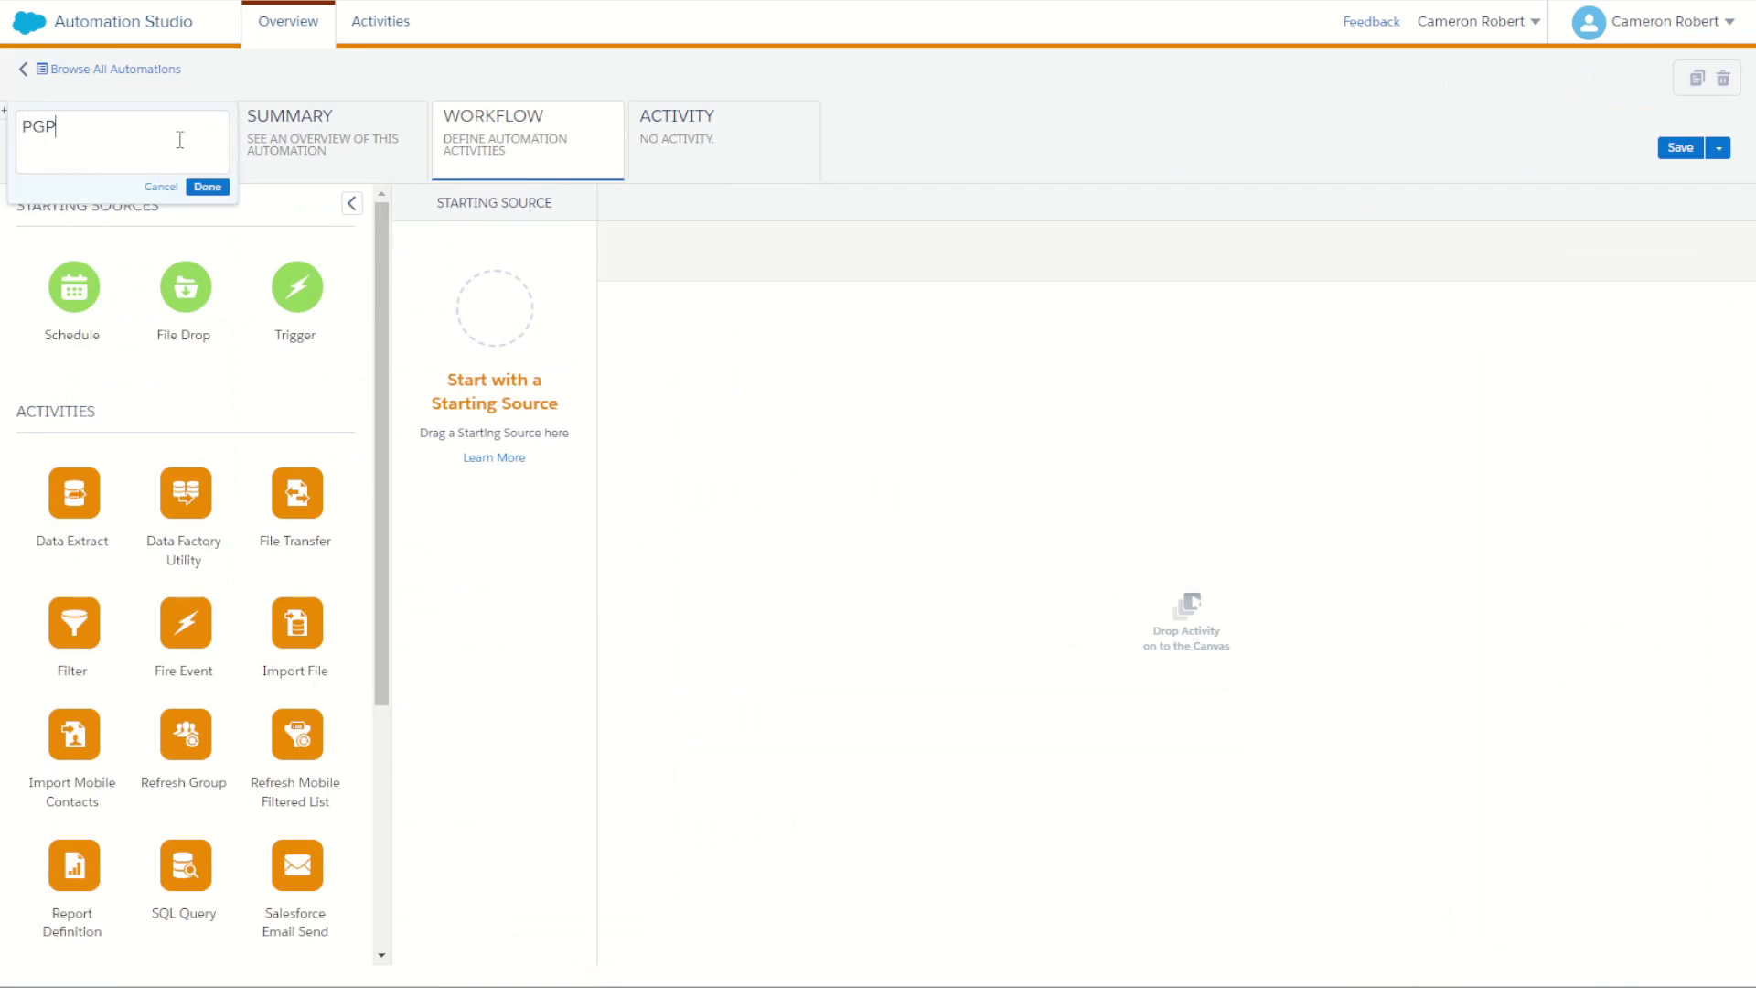
click(207, 187)
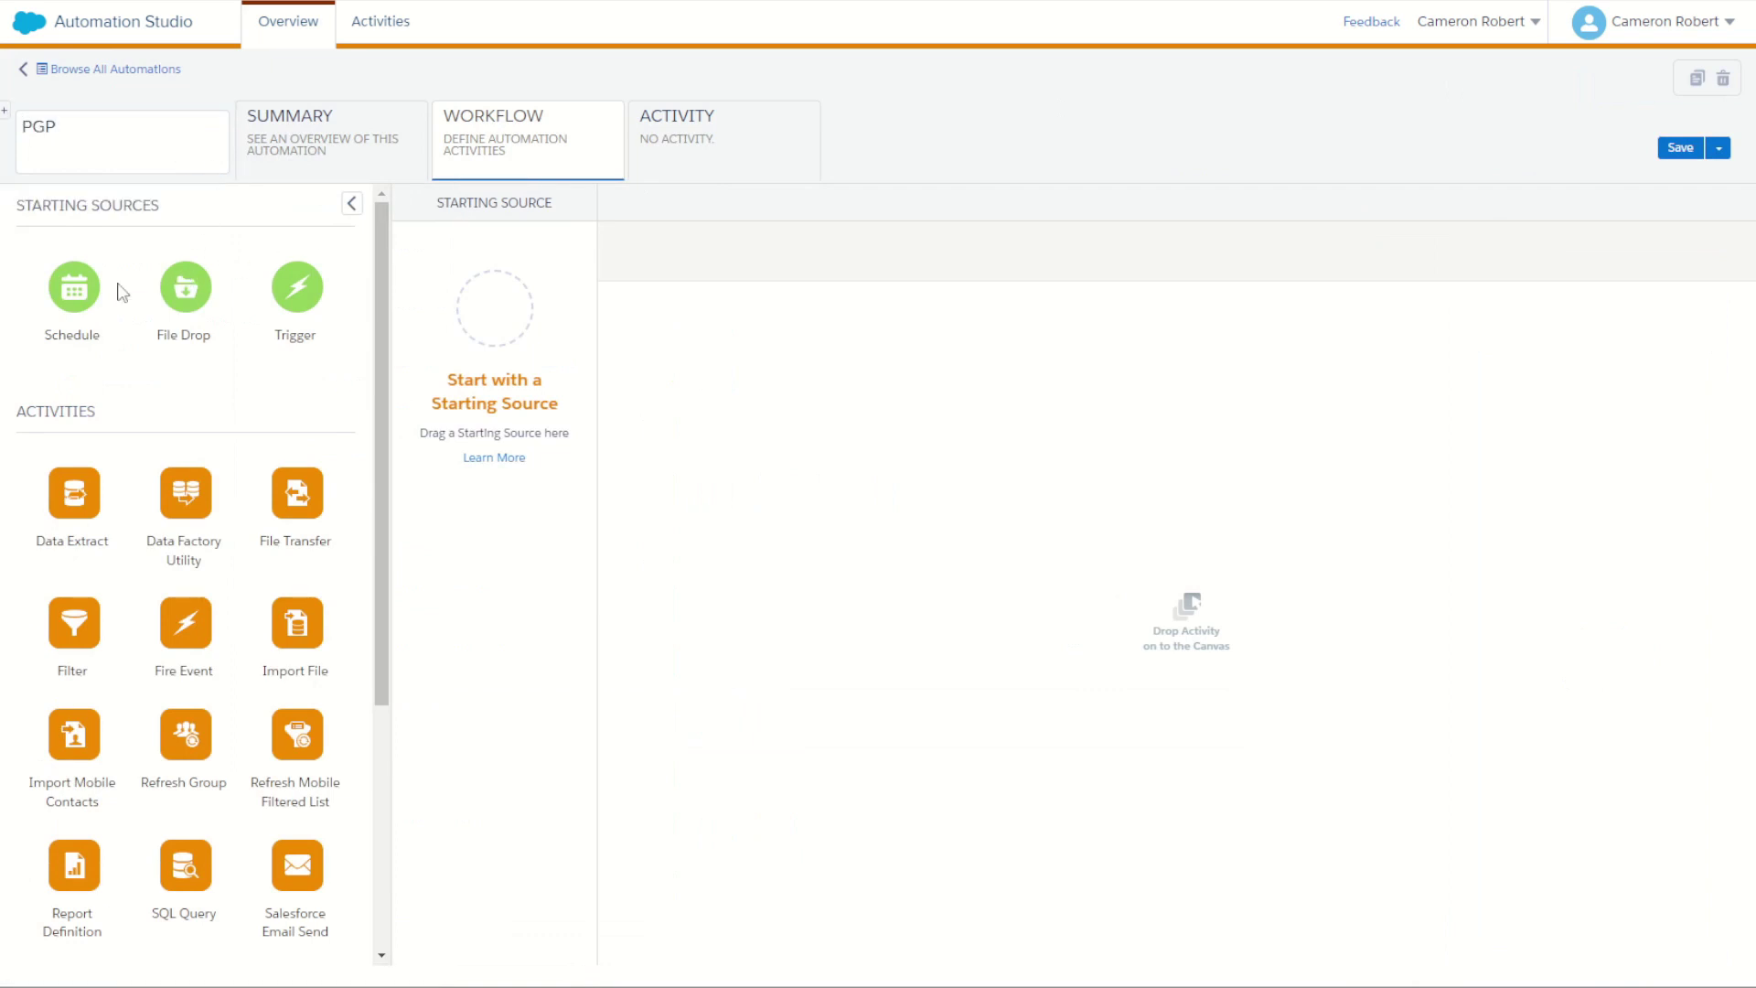
Step: Set a Schedule starting source and add a File Transfer activity as Step 1
drag(73, 292, 508, 328)
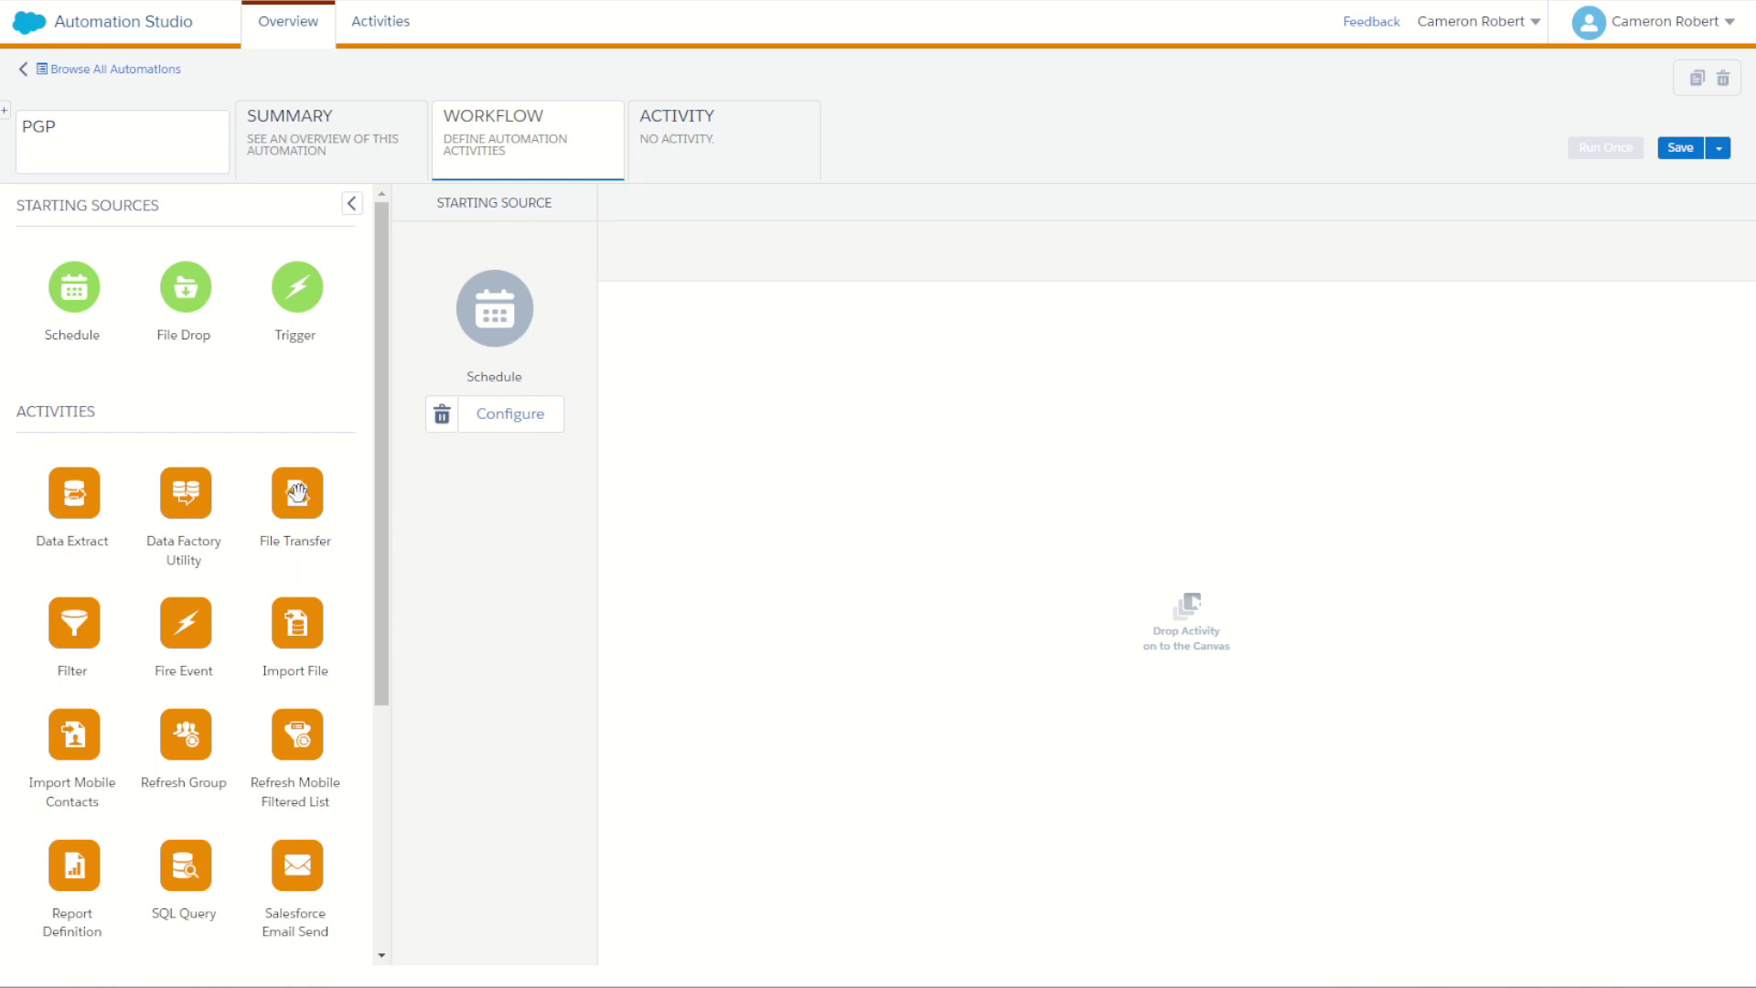
drag(299, 498, 723, 416)
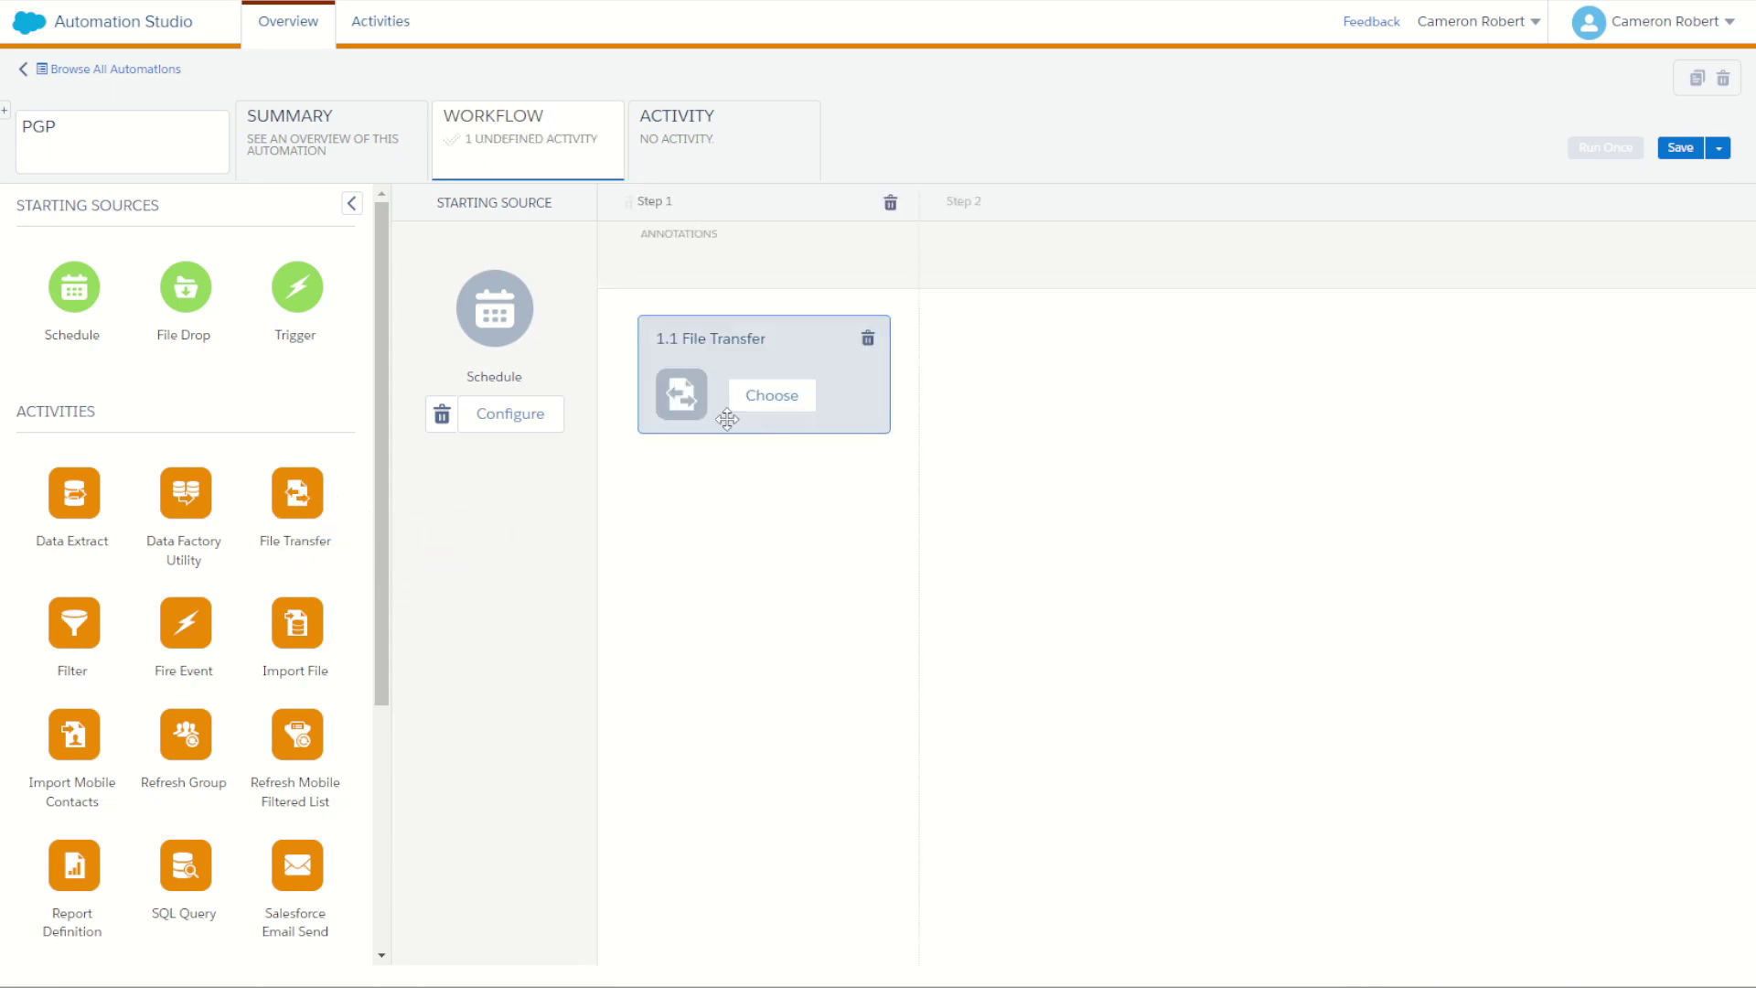
click(782, 398)
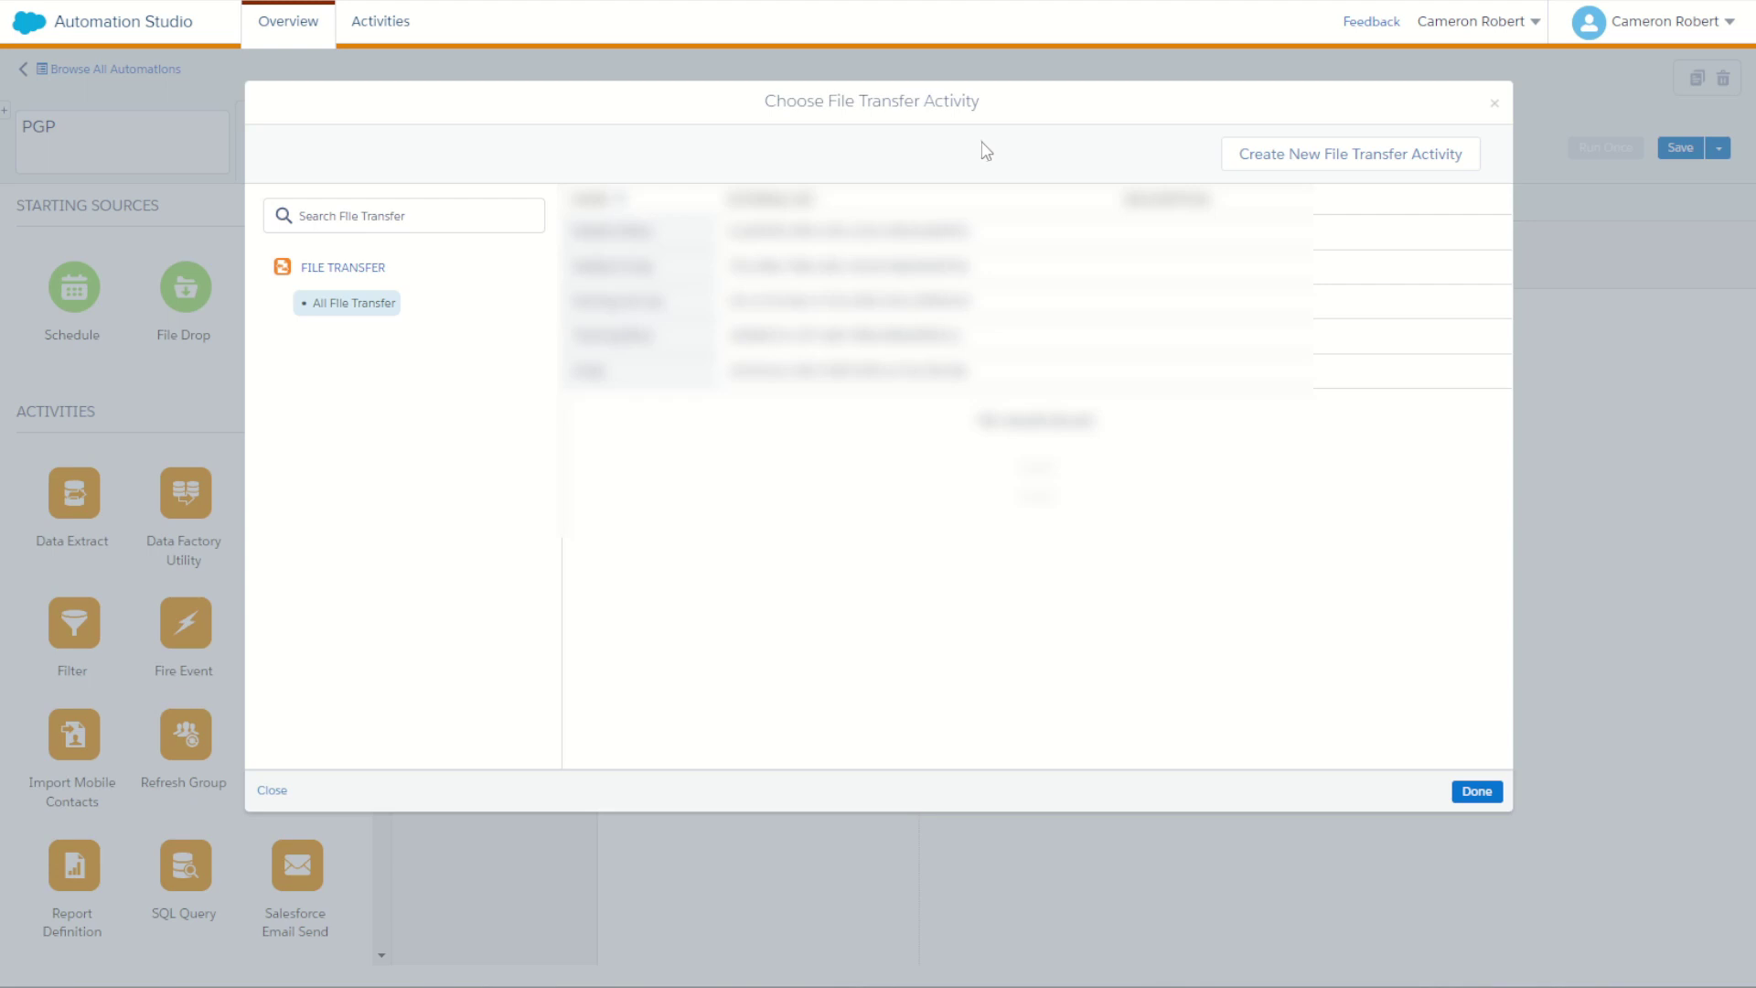
Step: Create a new file transfer activity named PGP Decrypt set to unzip or decrypt a file
click(1282, 166)
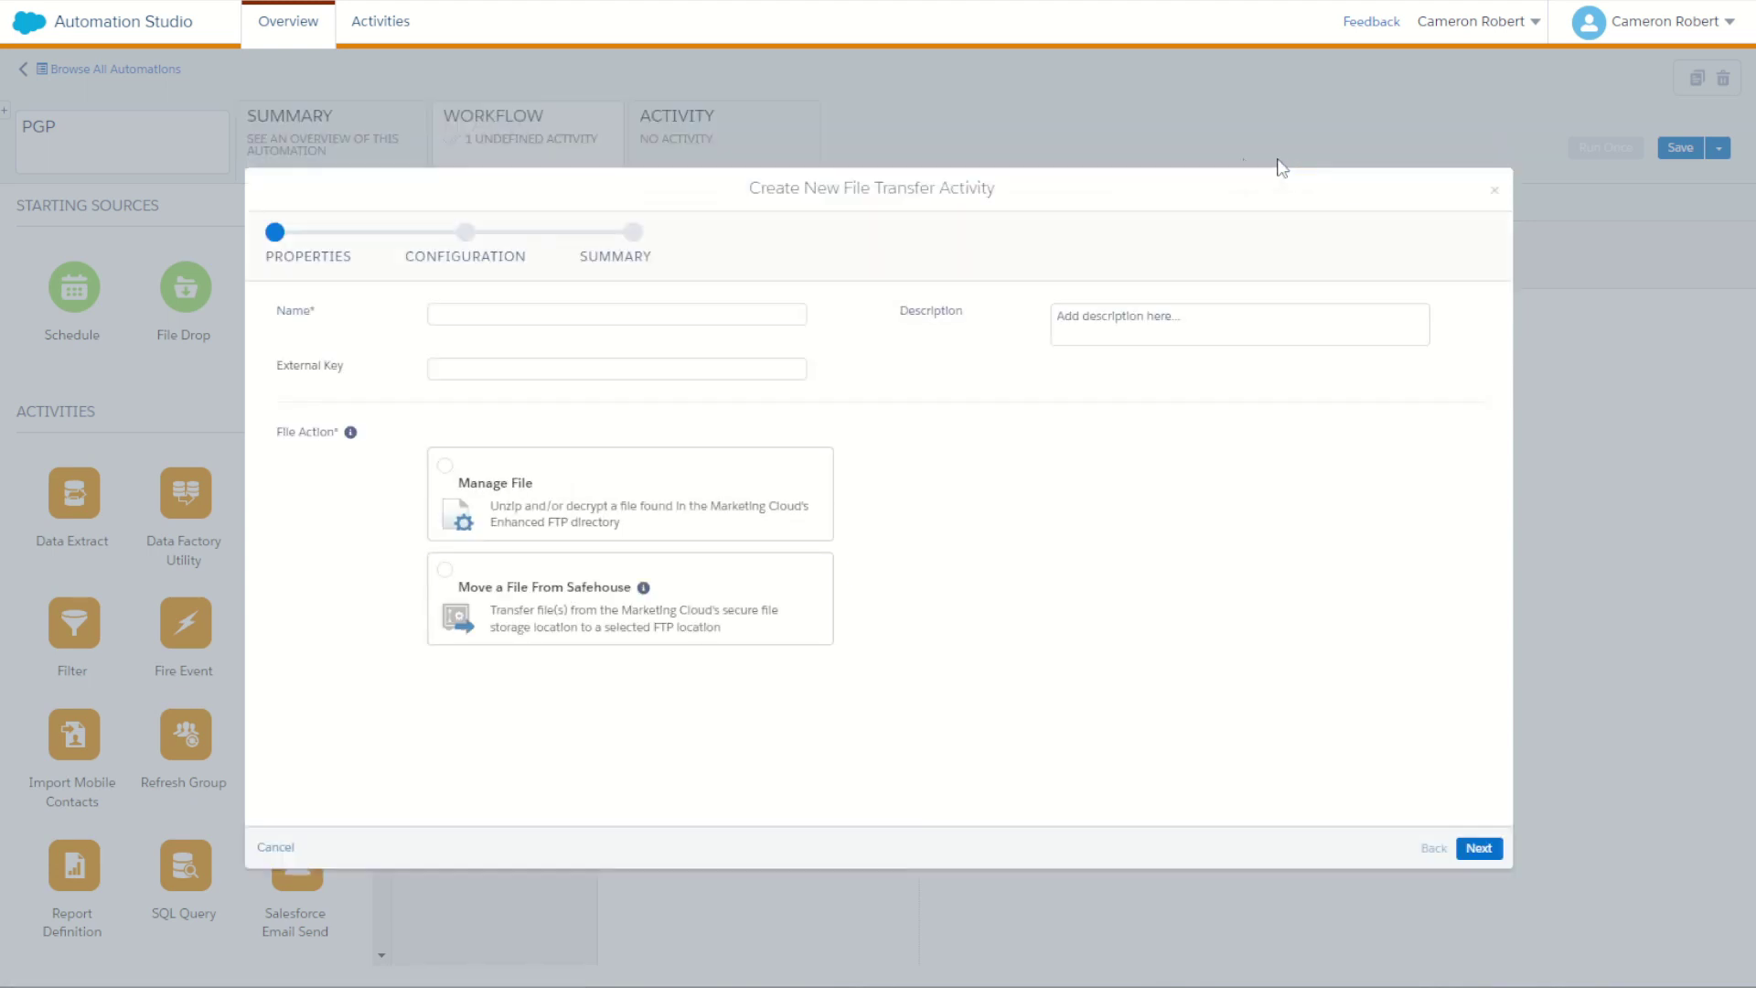
click(642, 311)
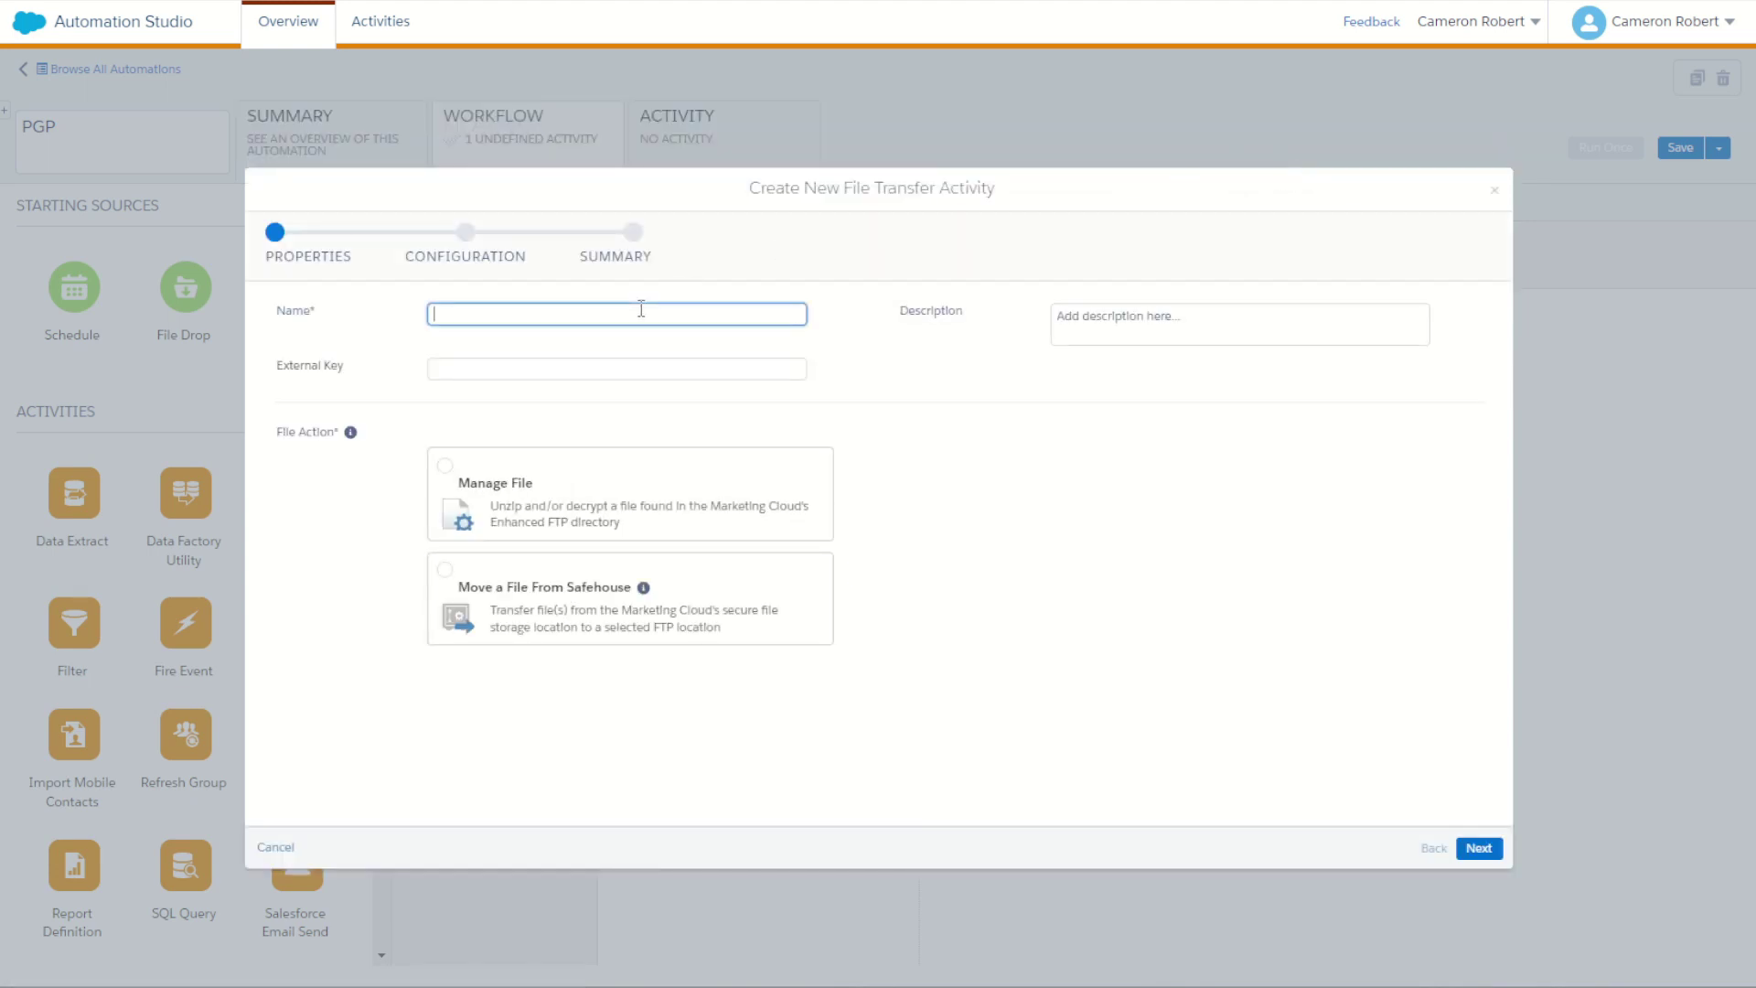
text(PGP Decrypt)
click(947, 476)
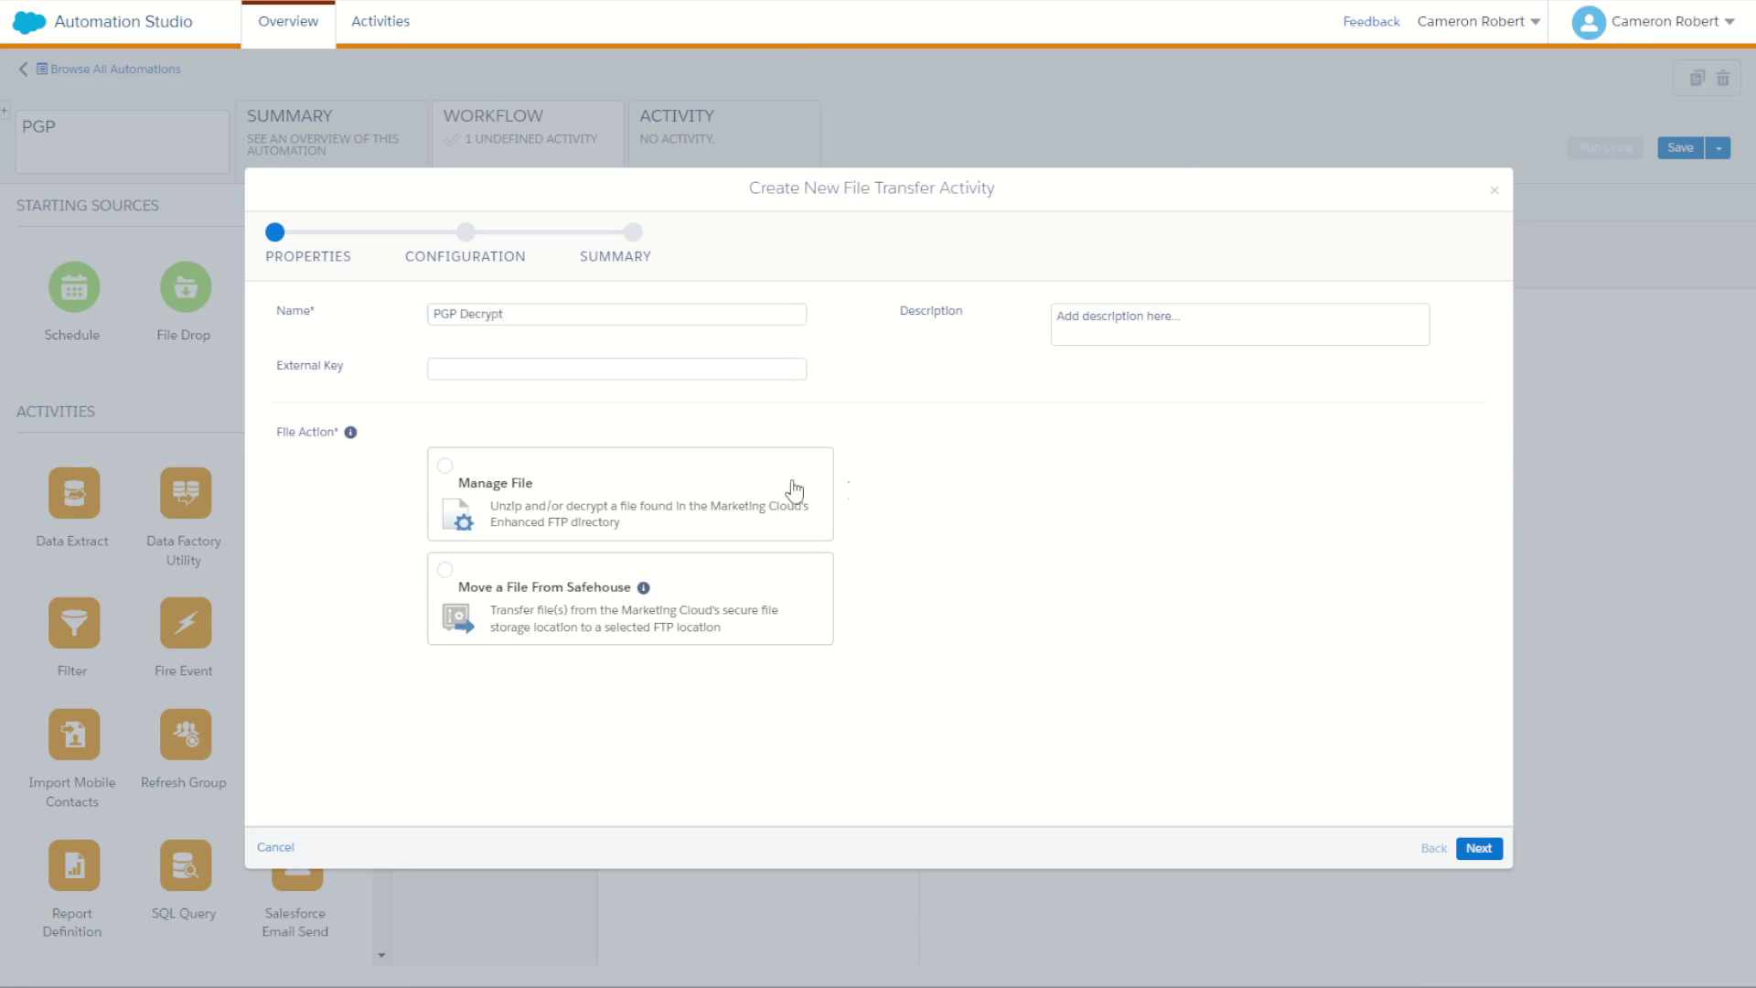
click(637, 492)
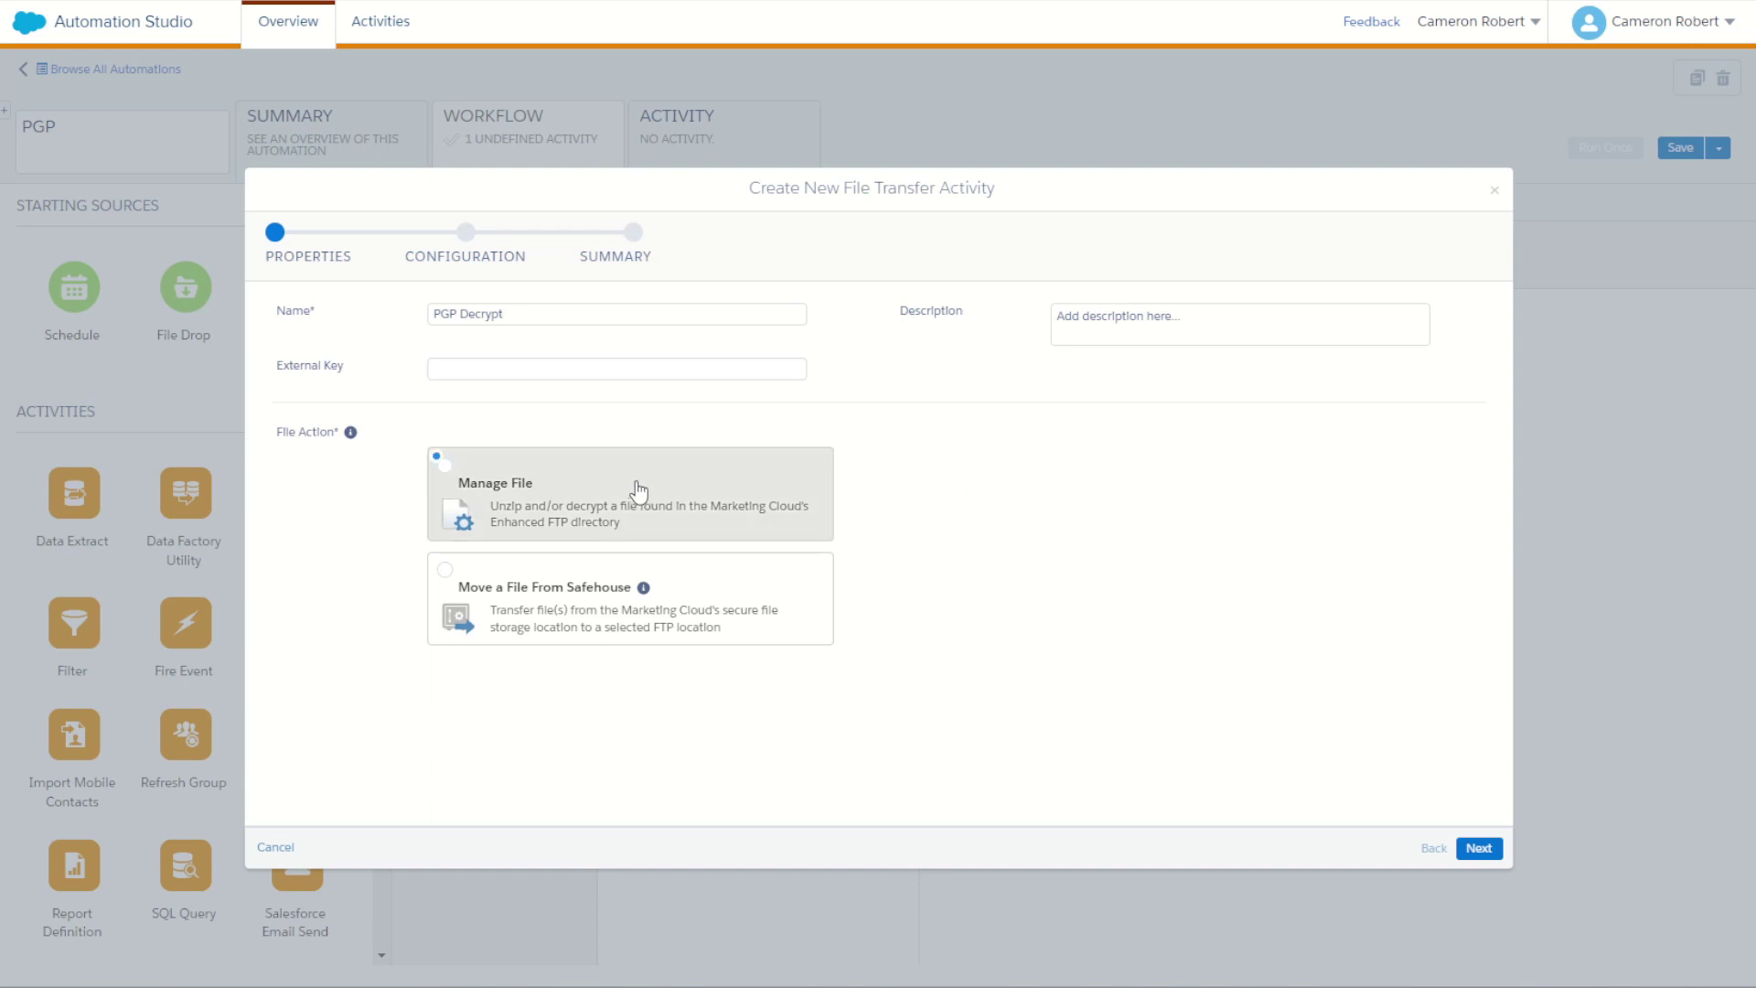
click(1480, 849)
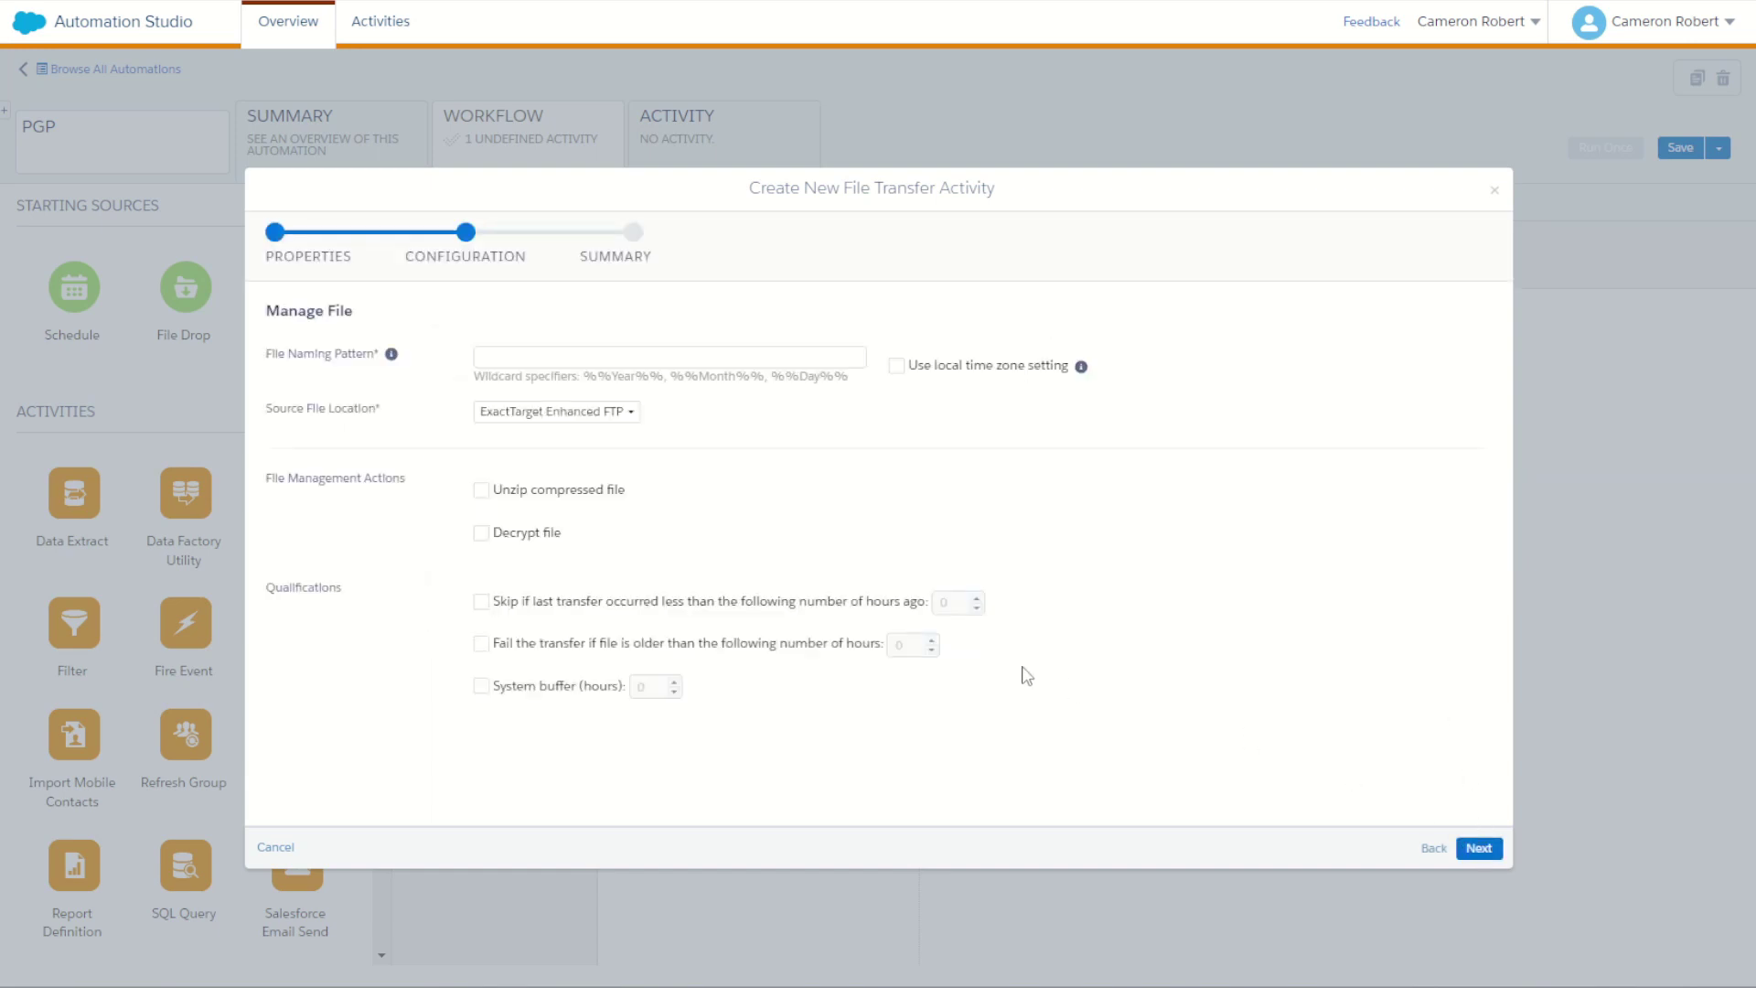
Step: Set the file naming pattern to SampleRows.csv.gpg and enable decryption with the private key
click(510, 357)
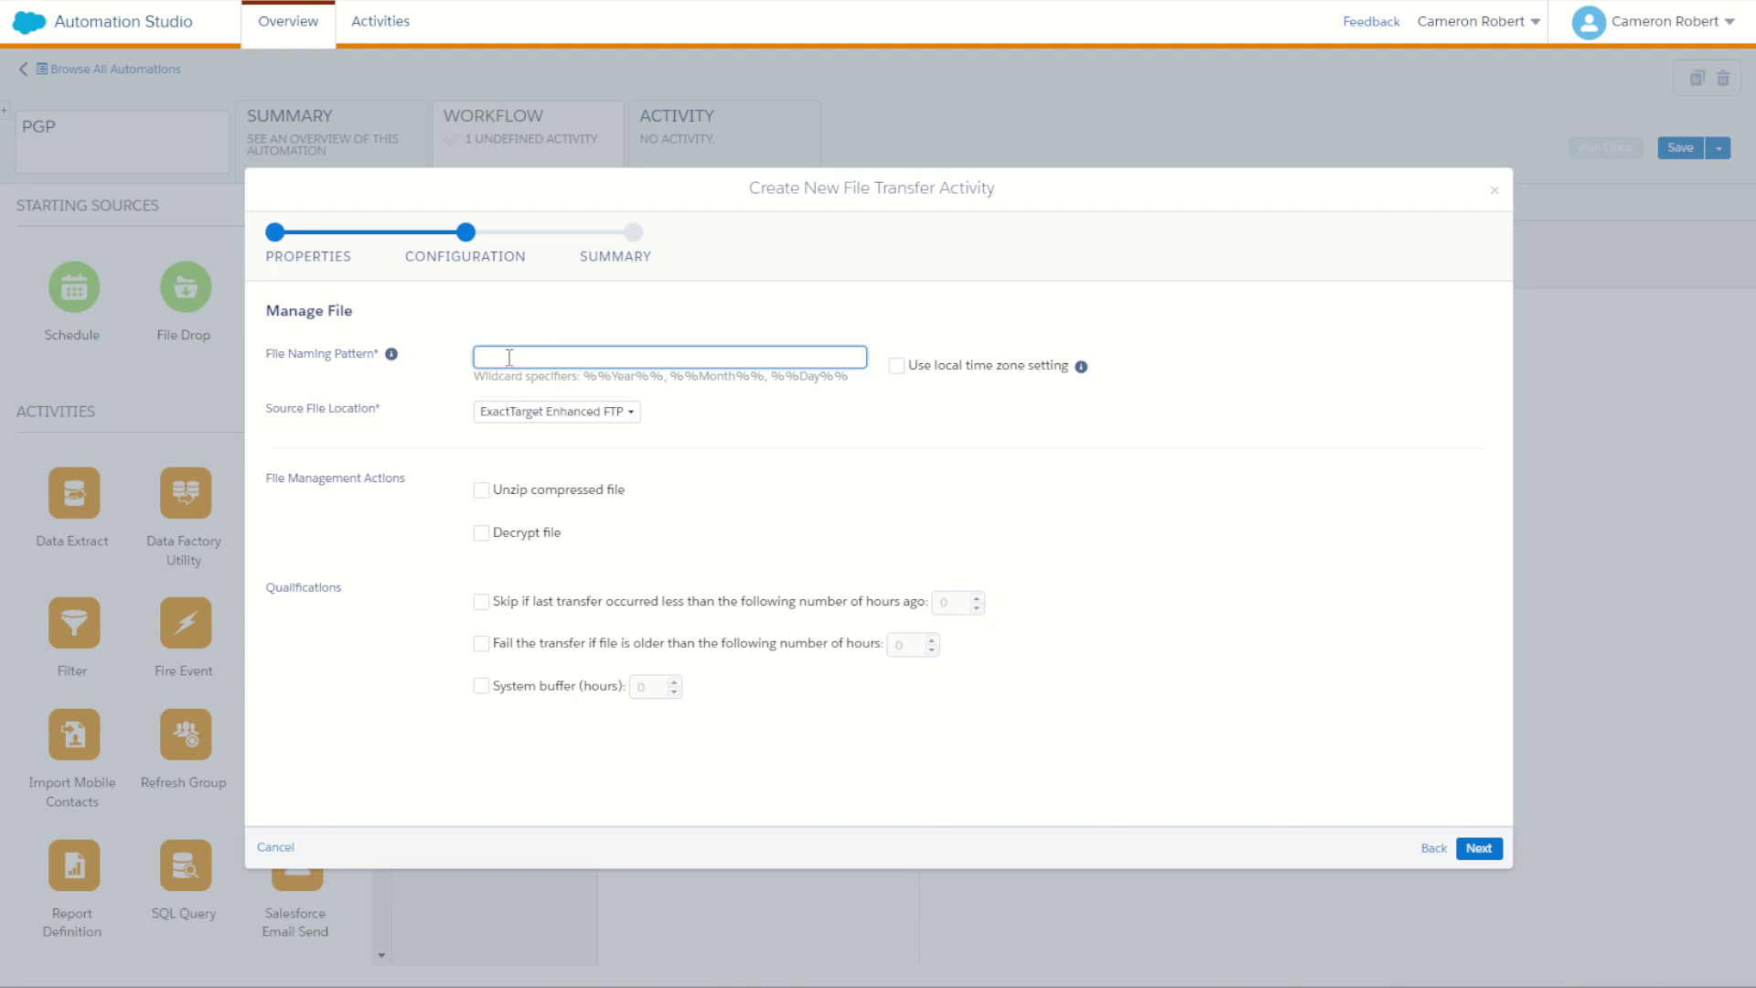
text(SampleRows.csv.gpg)
click(719, 426)
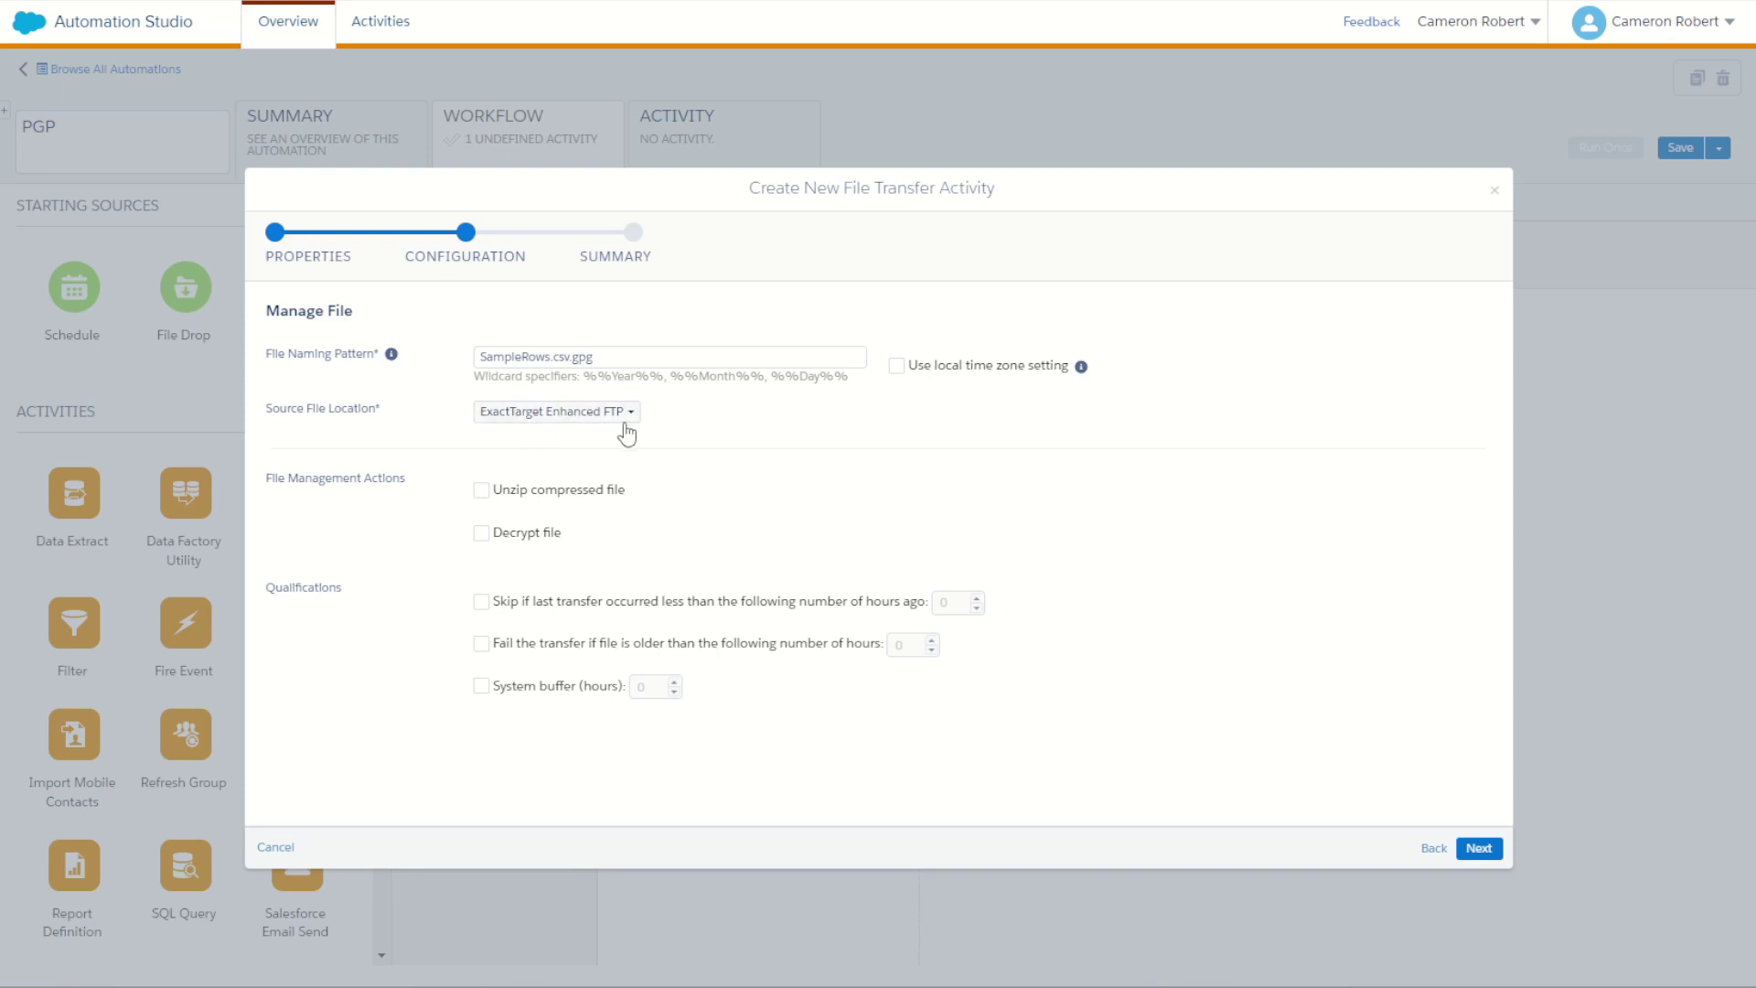
click(530, 536)
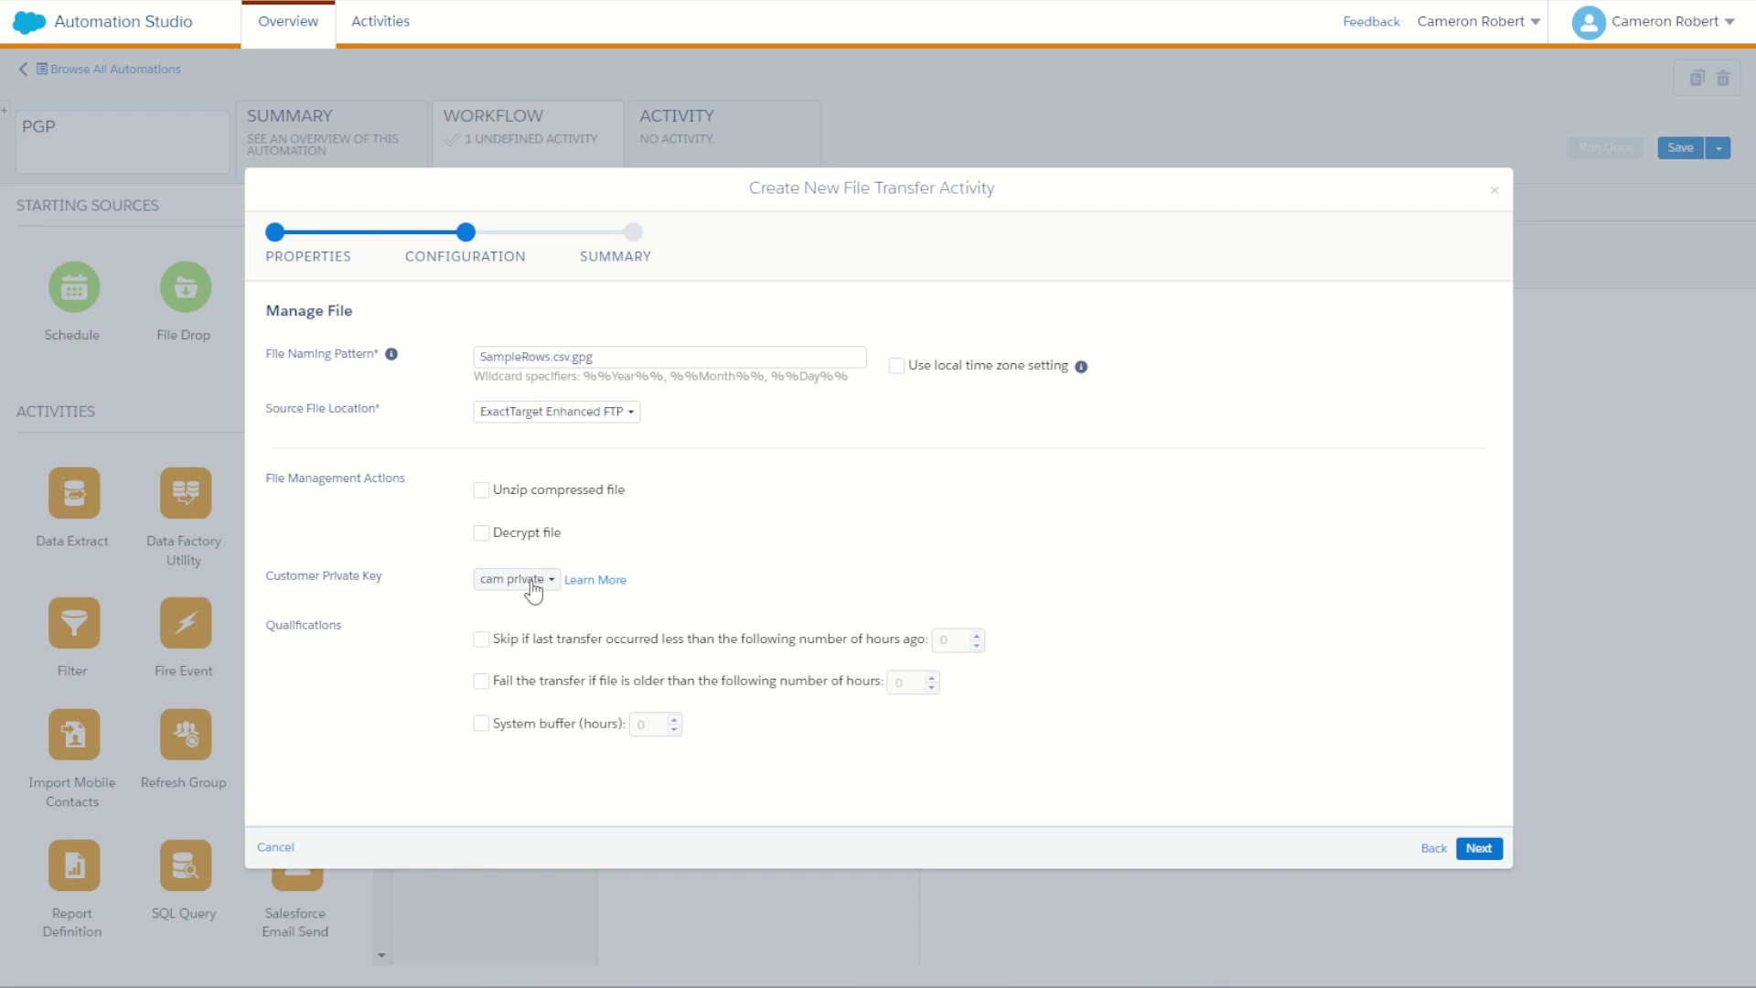
click(529, 533)
Step: Finish creating the PGP Decrypt activity and save the PGP automation
click(1479, 849)
click(1479, 850)
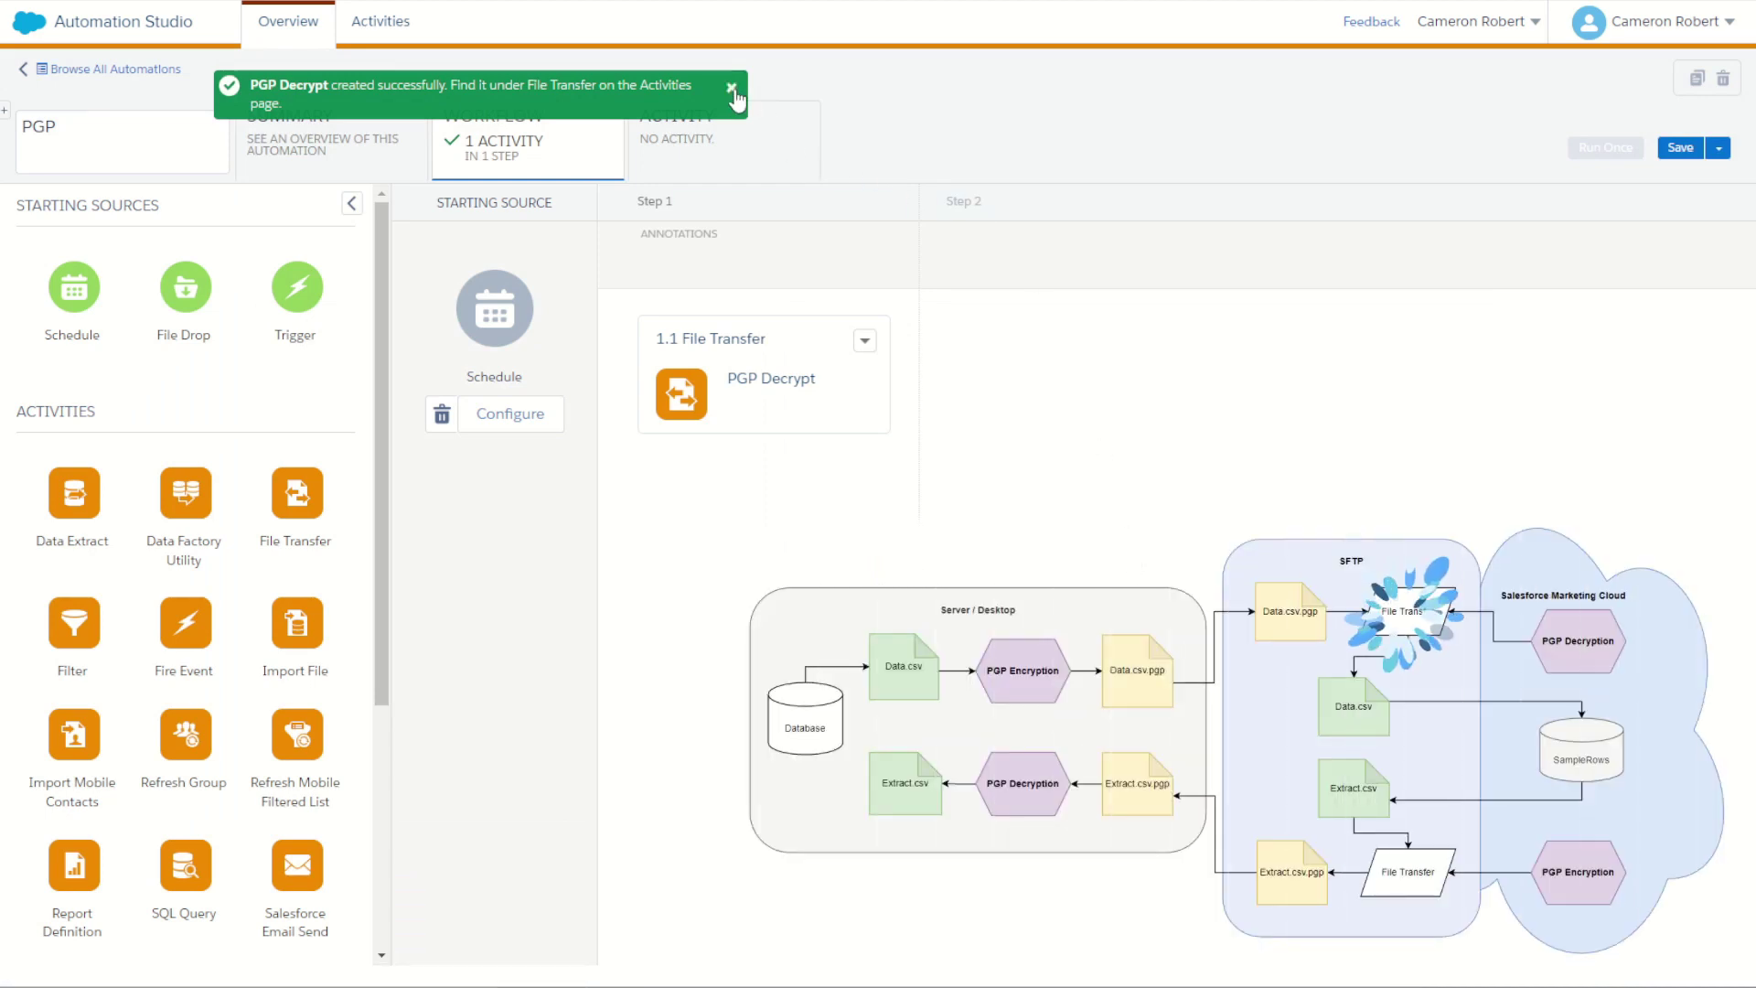
click(732, 89)
click(1681, 147)
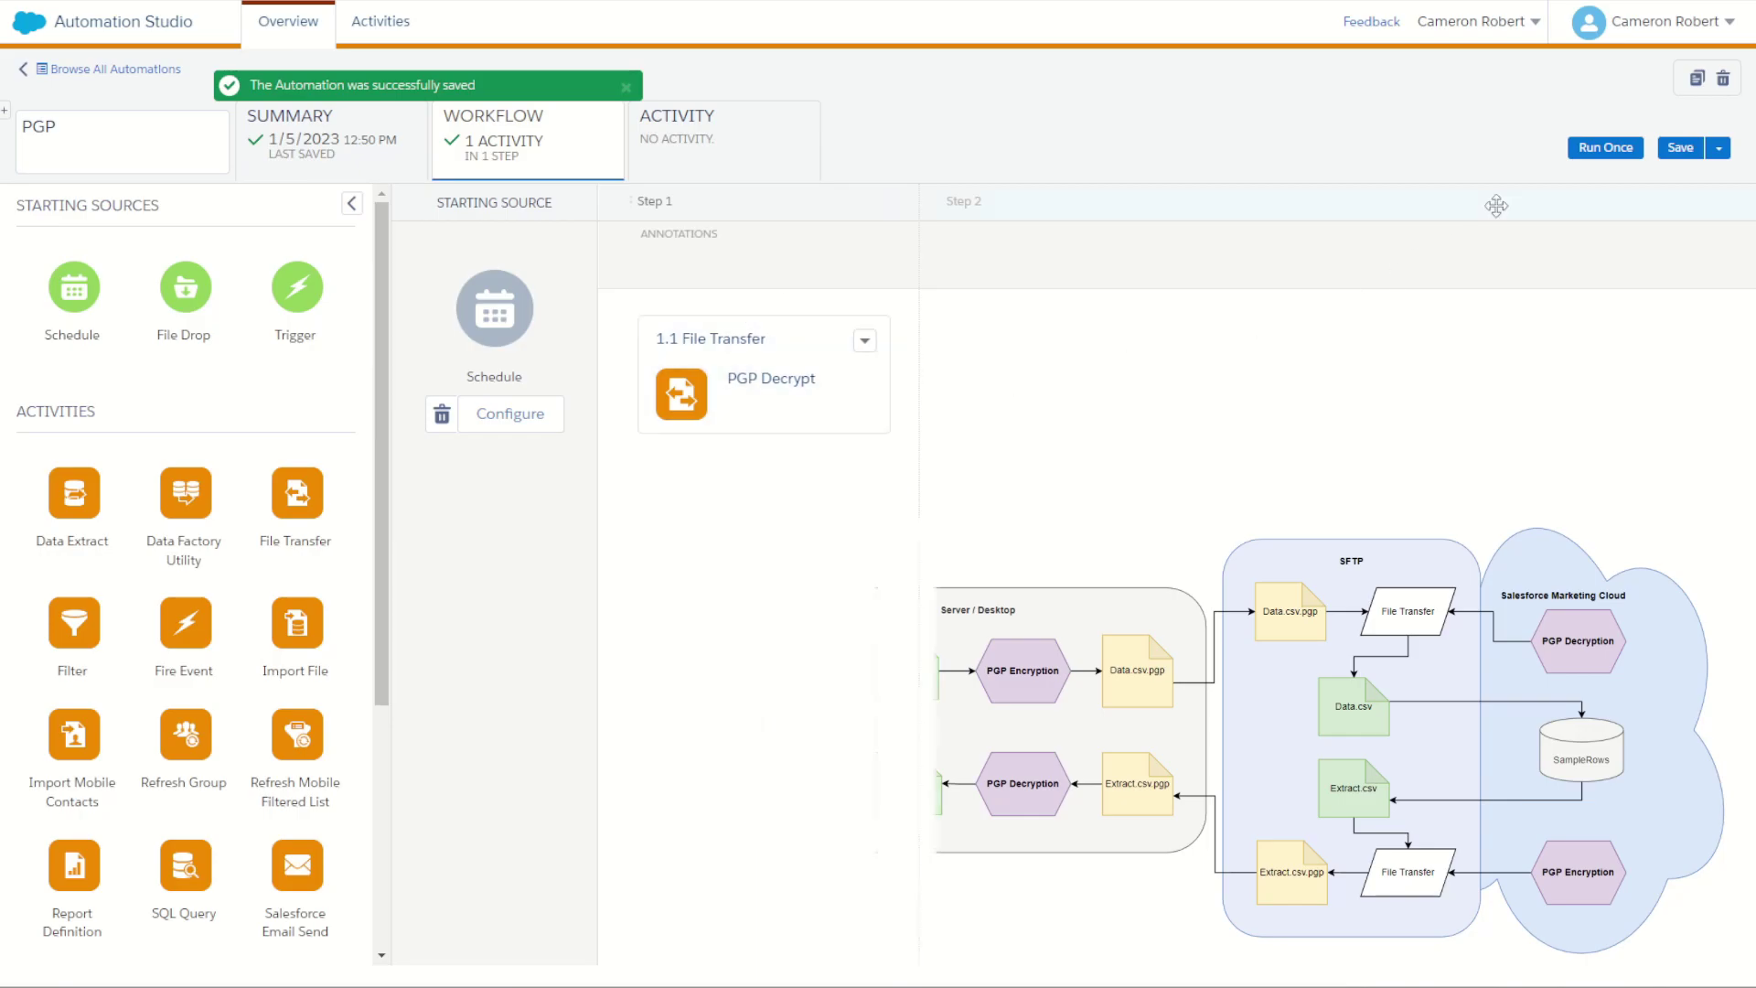
click(1596, 150)
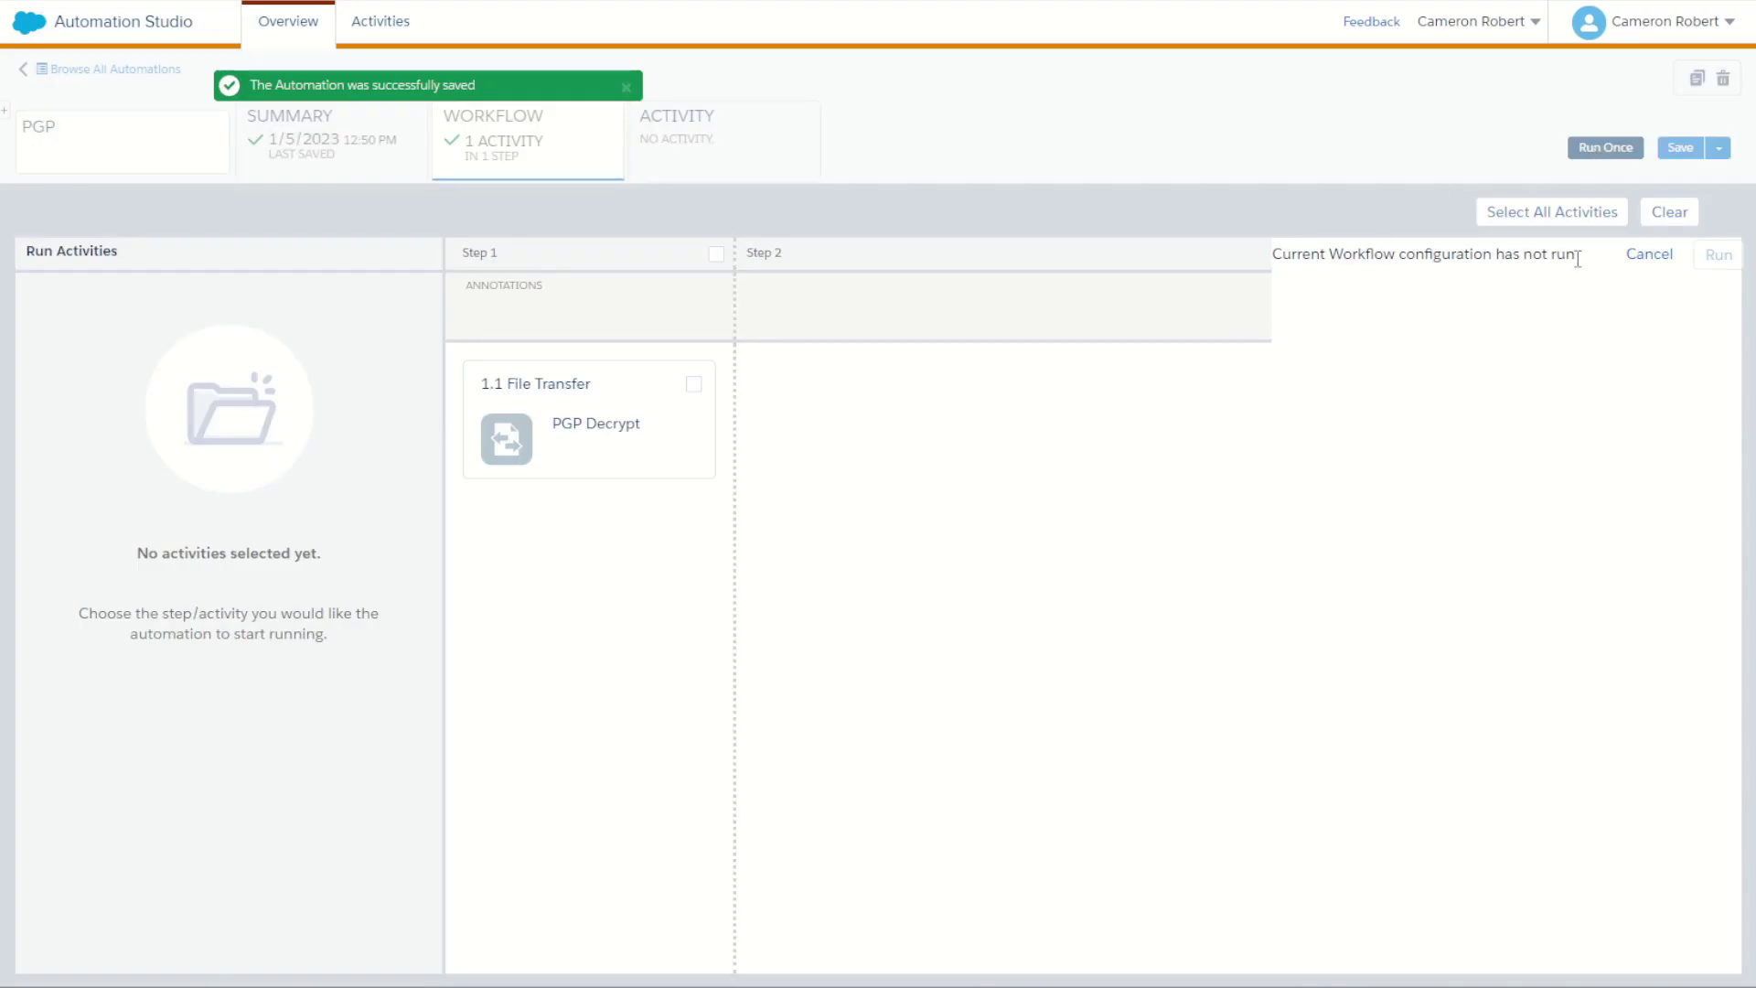
Step: Run the 1.1 File Transfer step once now and view the completed run's details
click(694, 385)
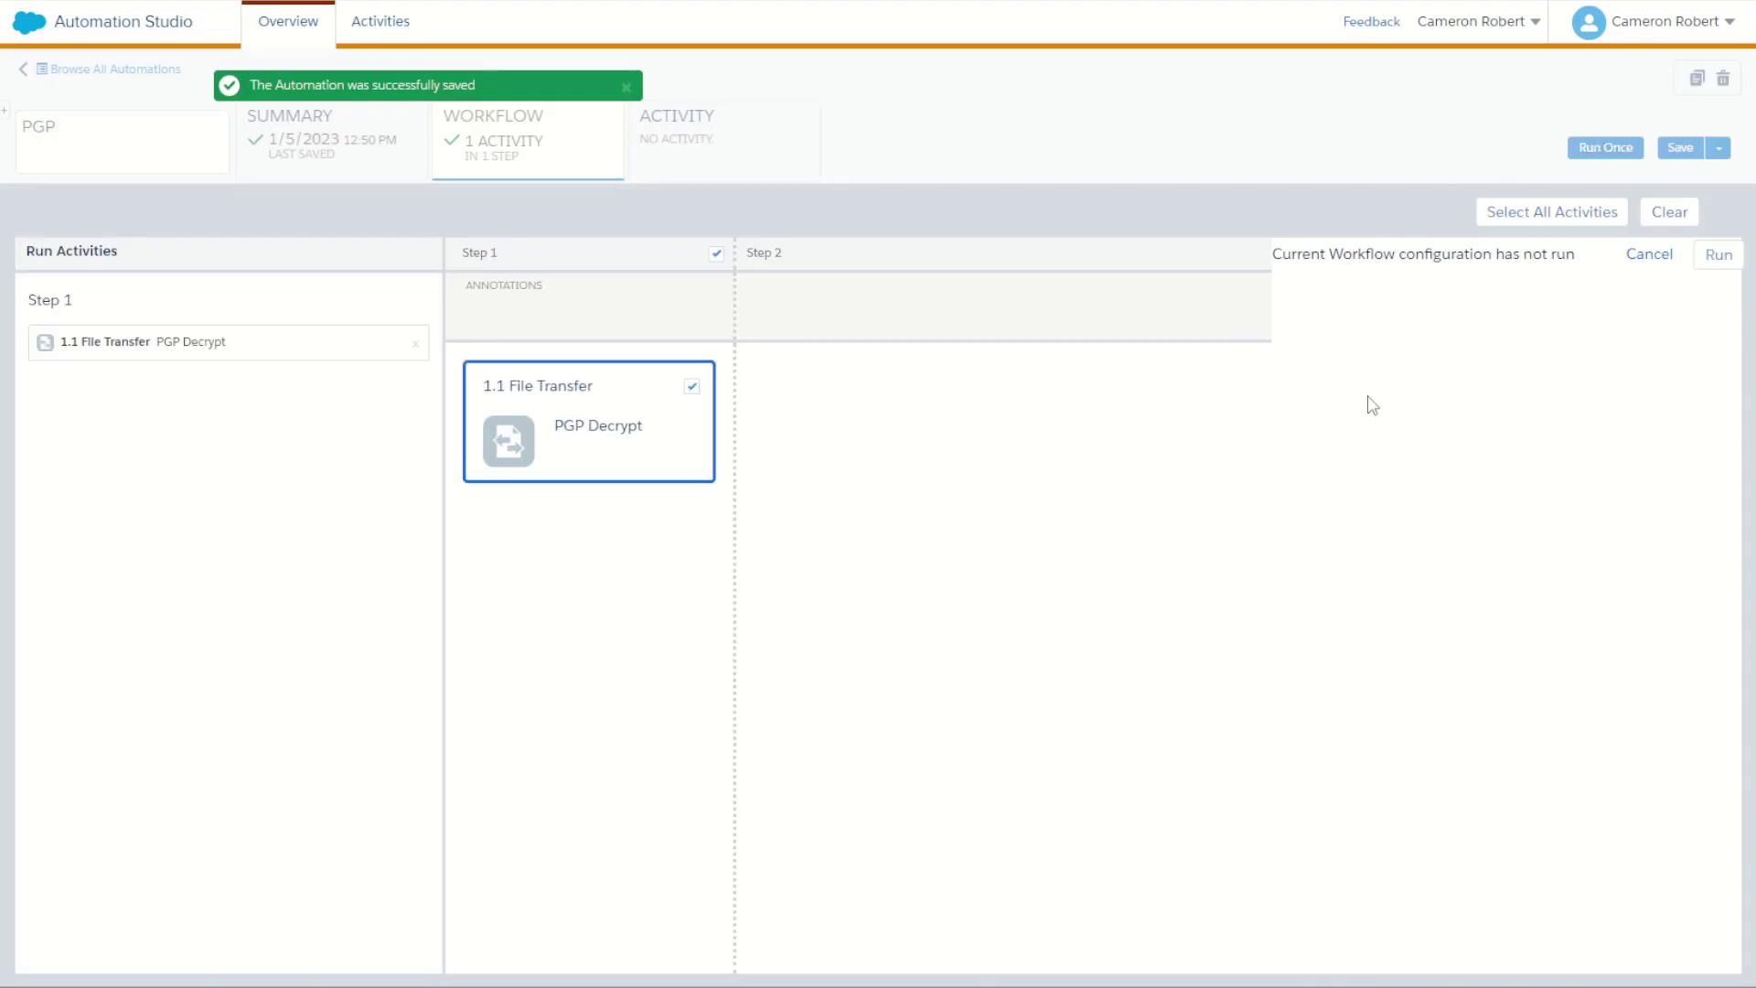
click(1719, 255)
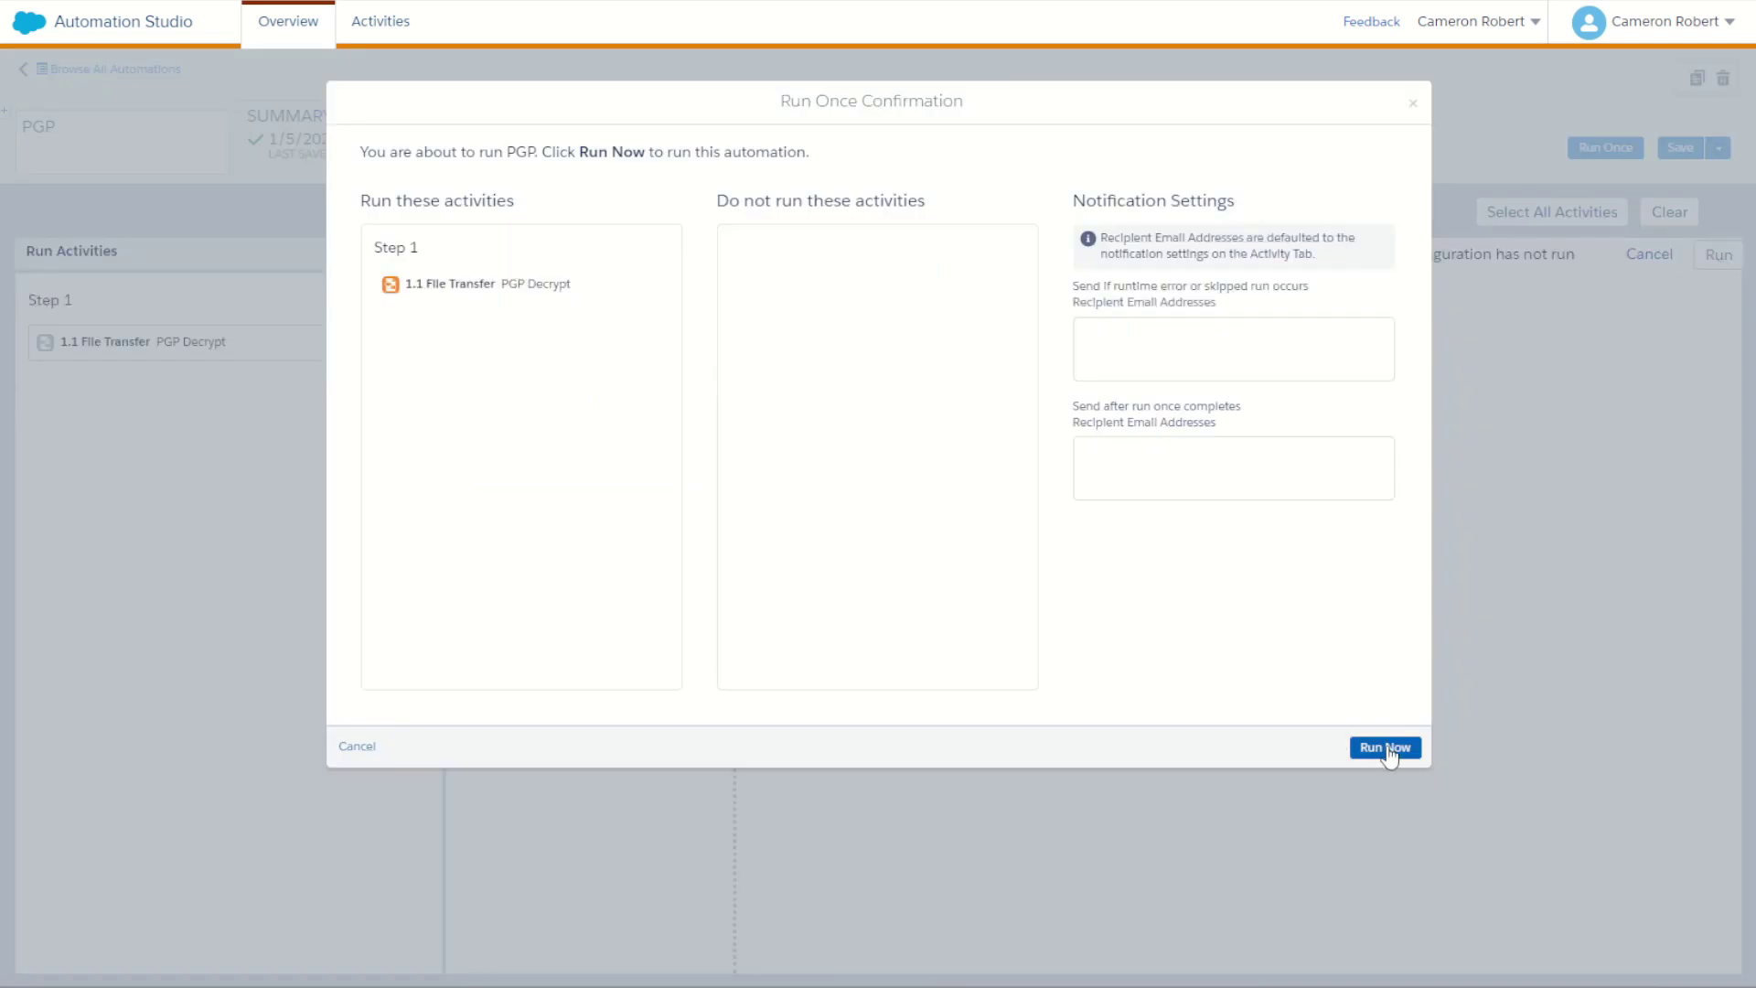
click(1388, 749)
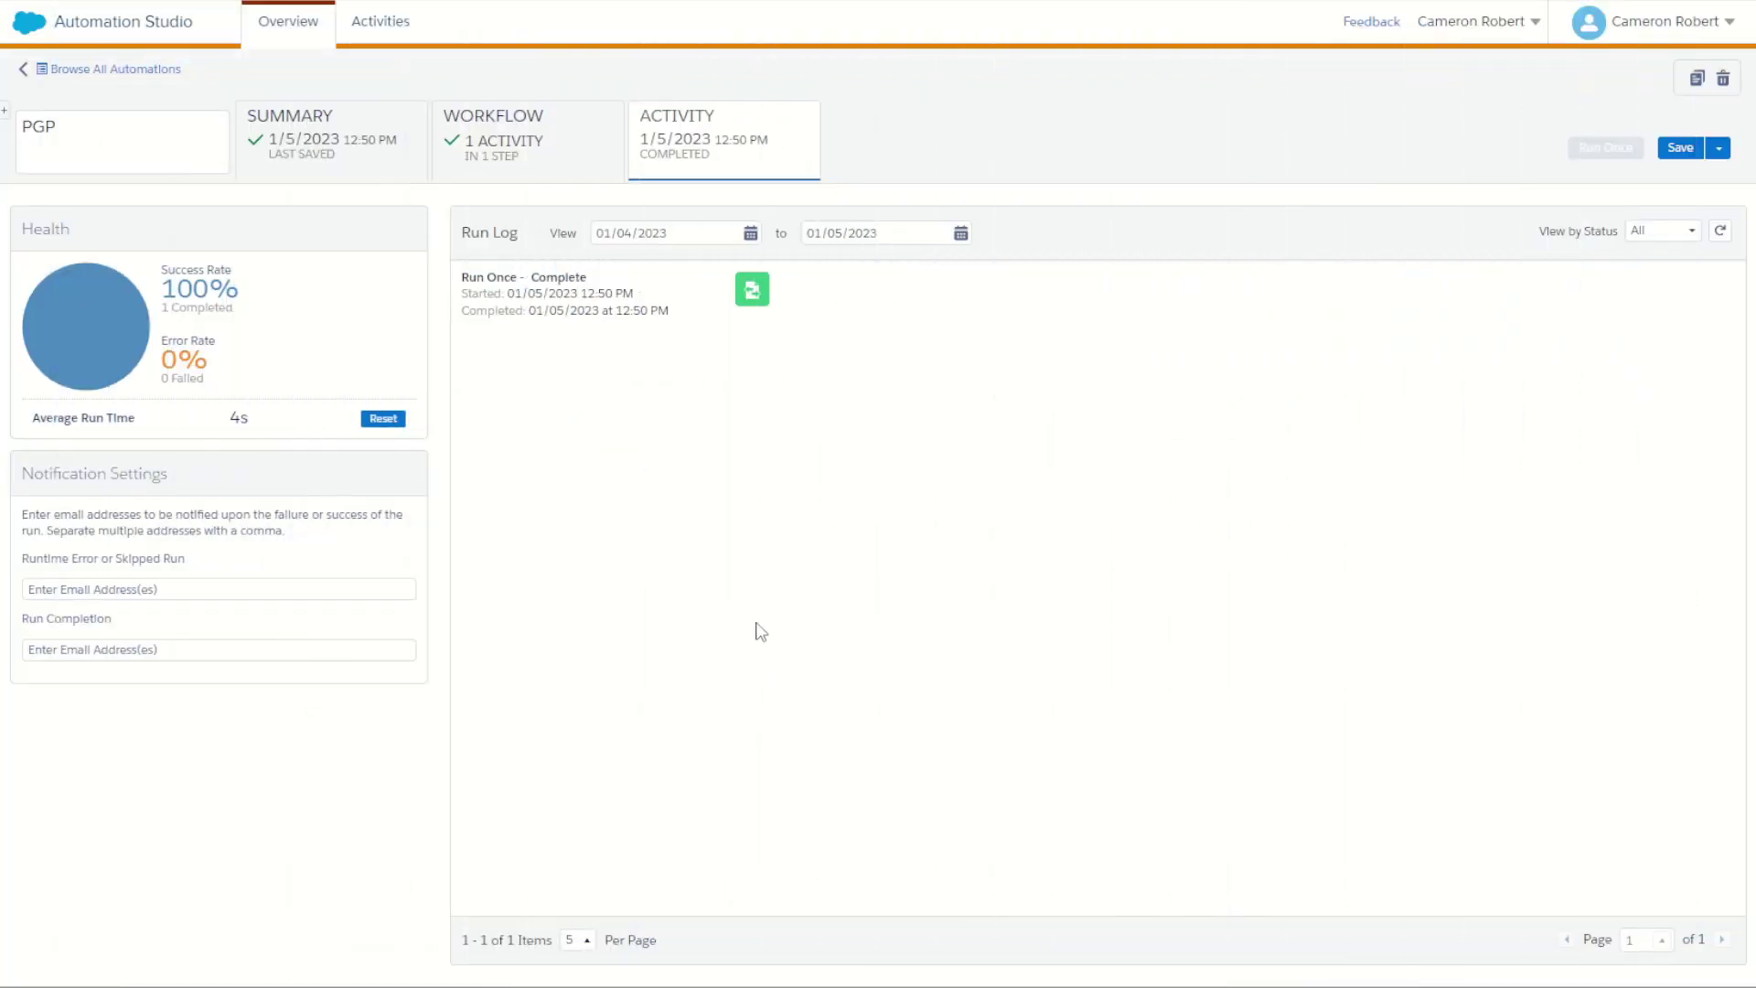
click(753, 310)
Step: Refresh FileZilla's /Import listing to see the decrypted SampleRows.csv, then return to the browser
key(alt+Tab)
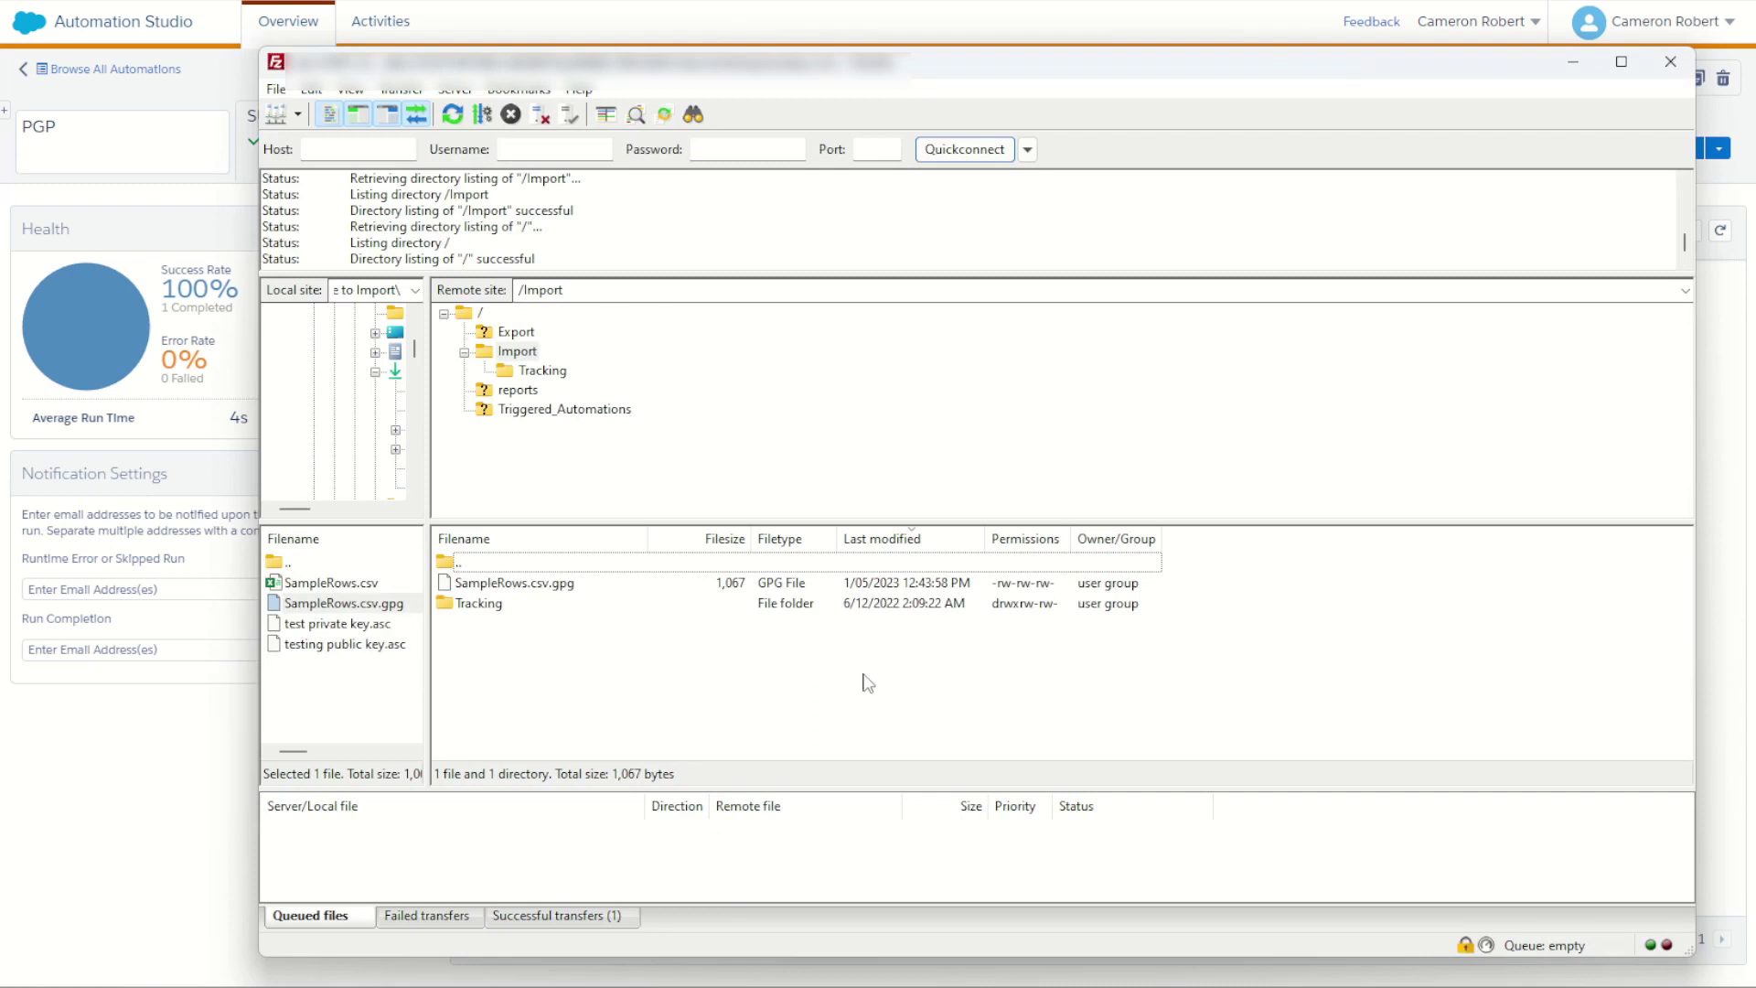
key(F5)
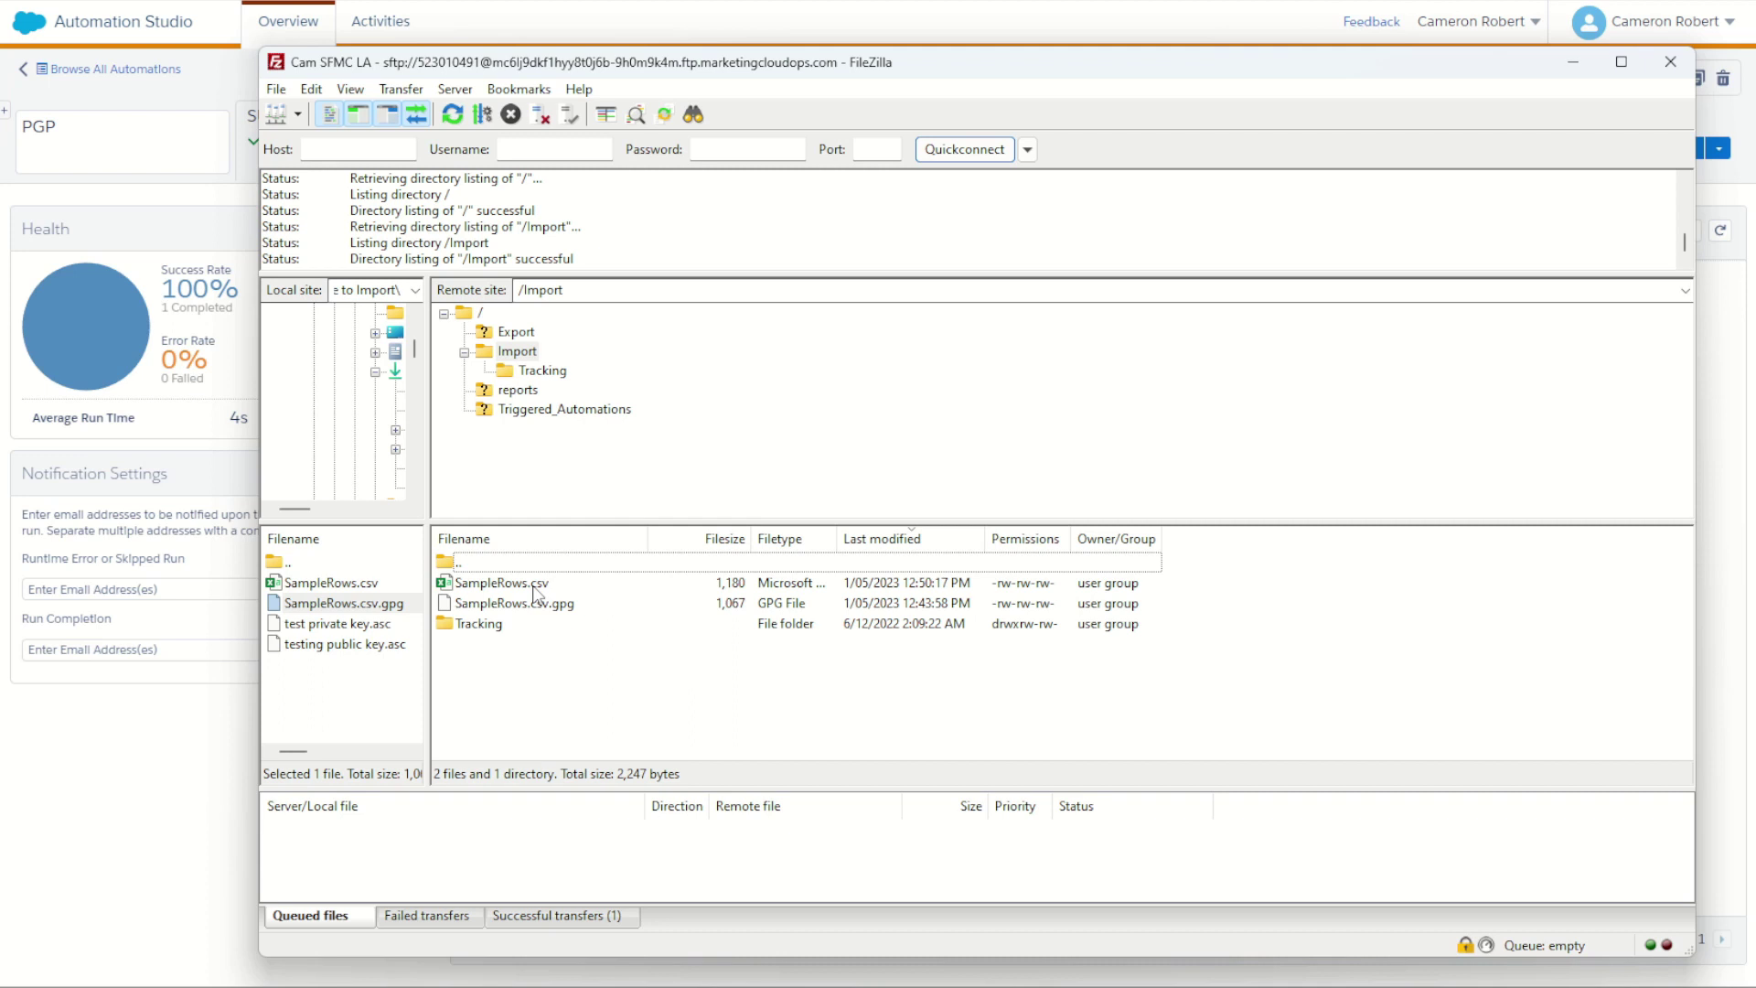
key(alt+Tab)
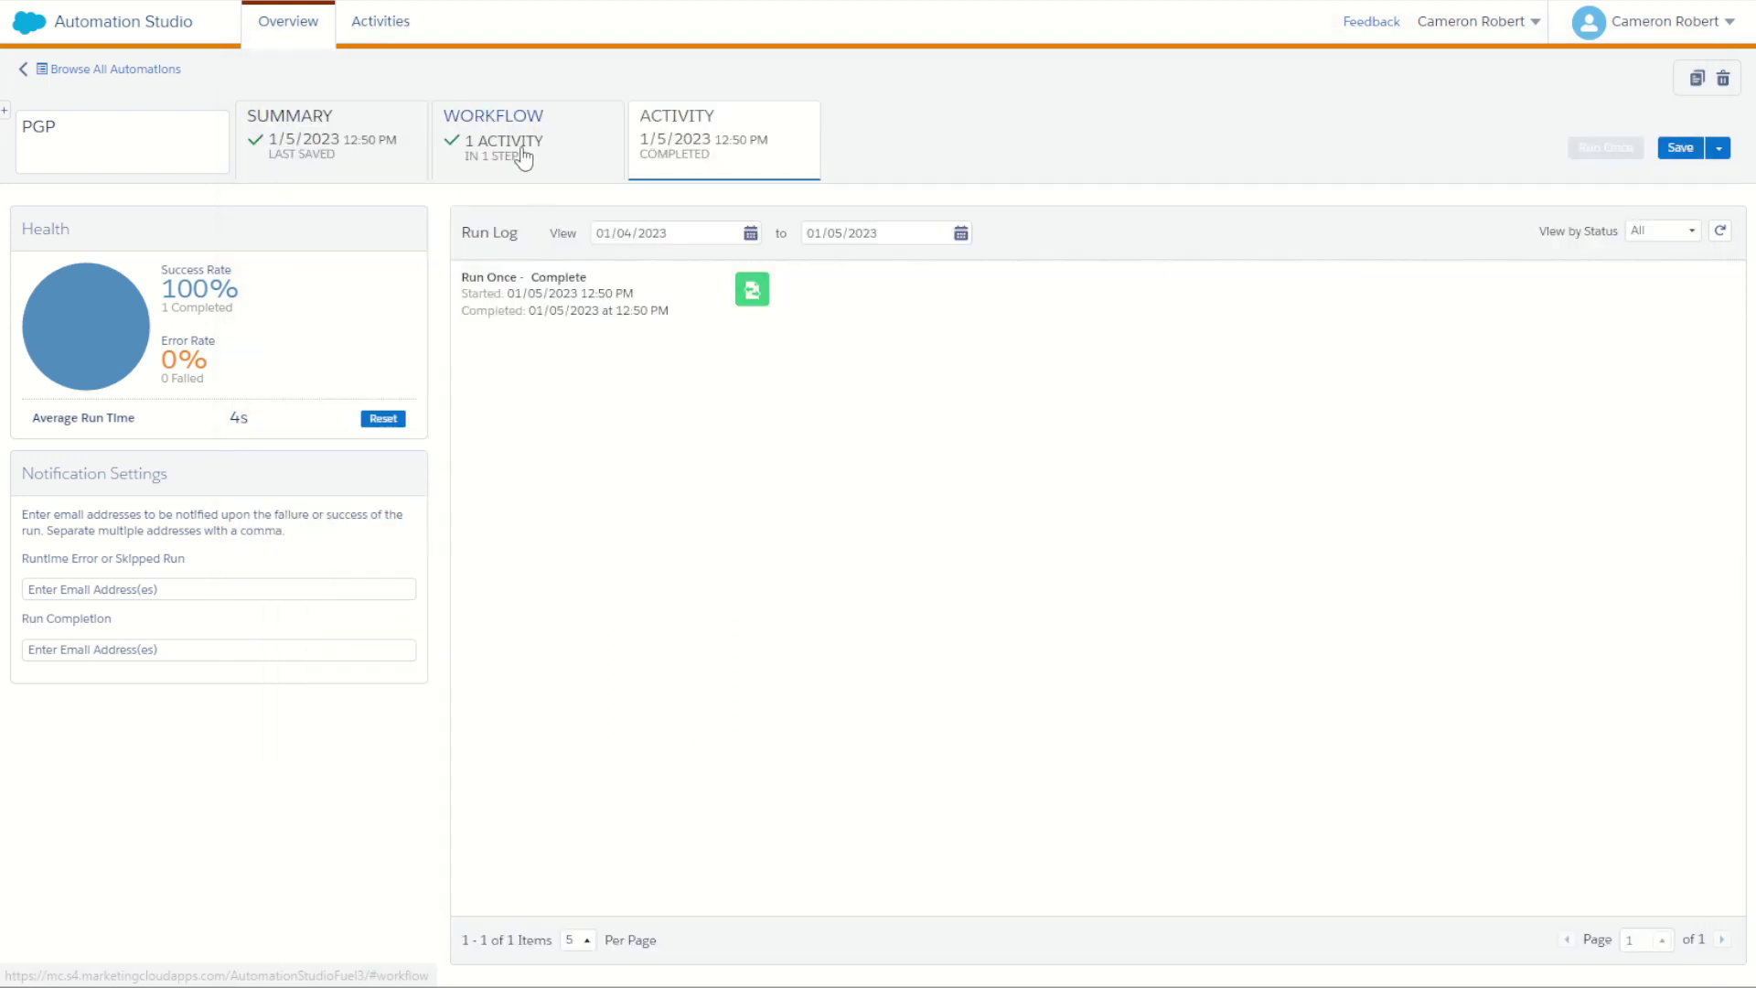
Step: Add an Import File activity as Step 2 and start a new import named SampleRows Import
click(527, 154)
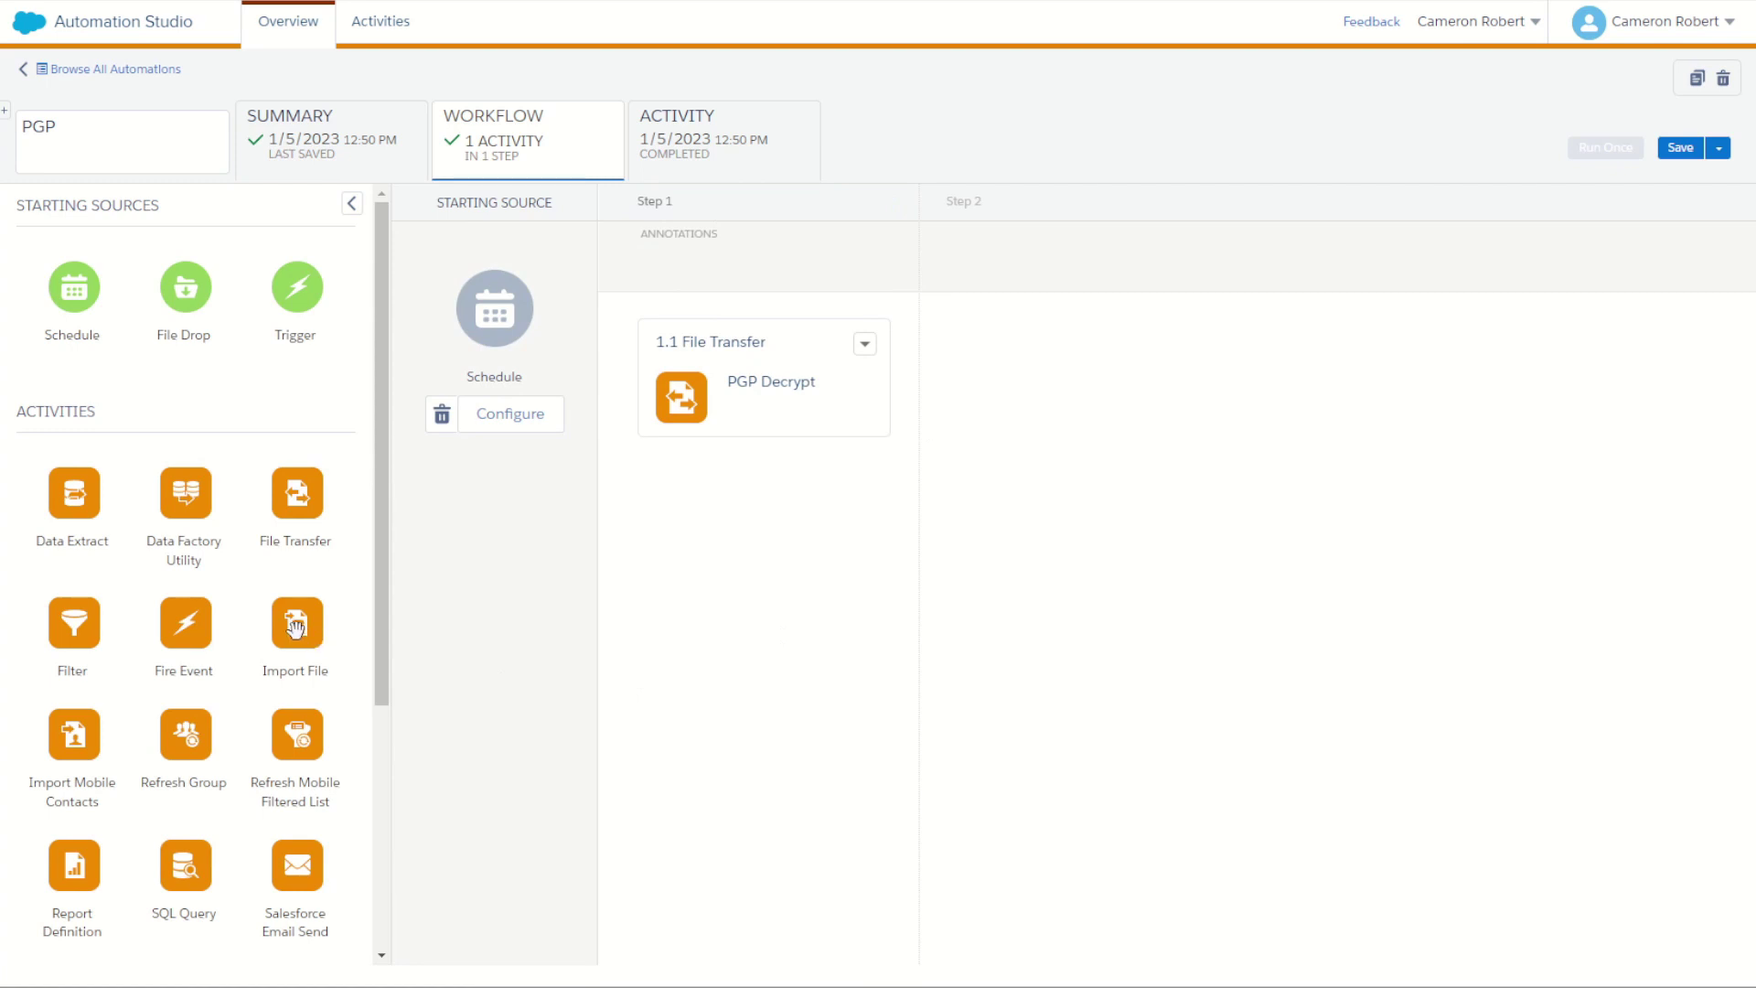
drag(297, 629, 1117, 393)
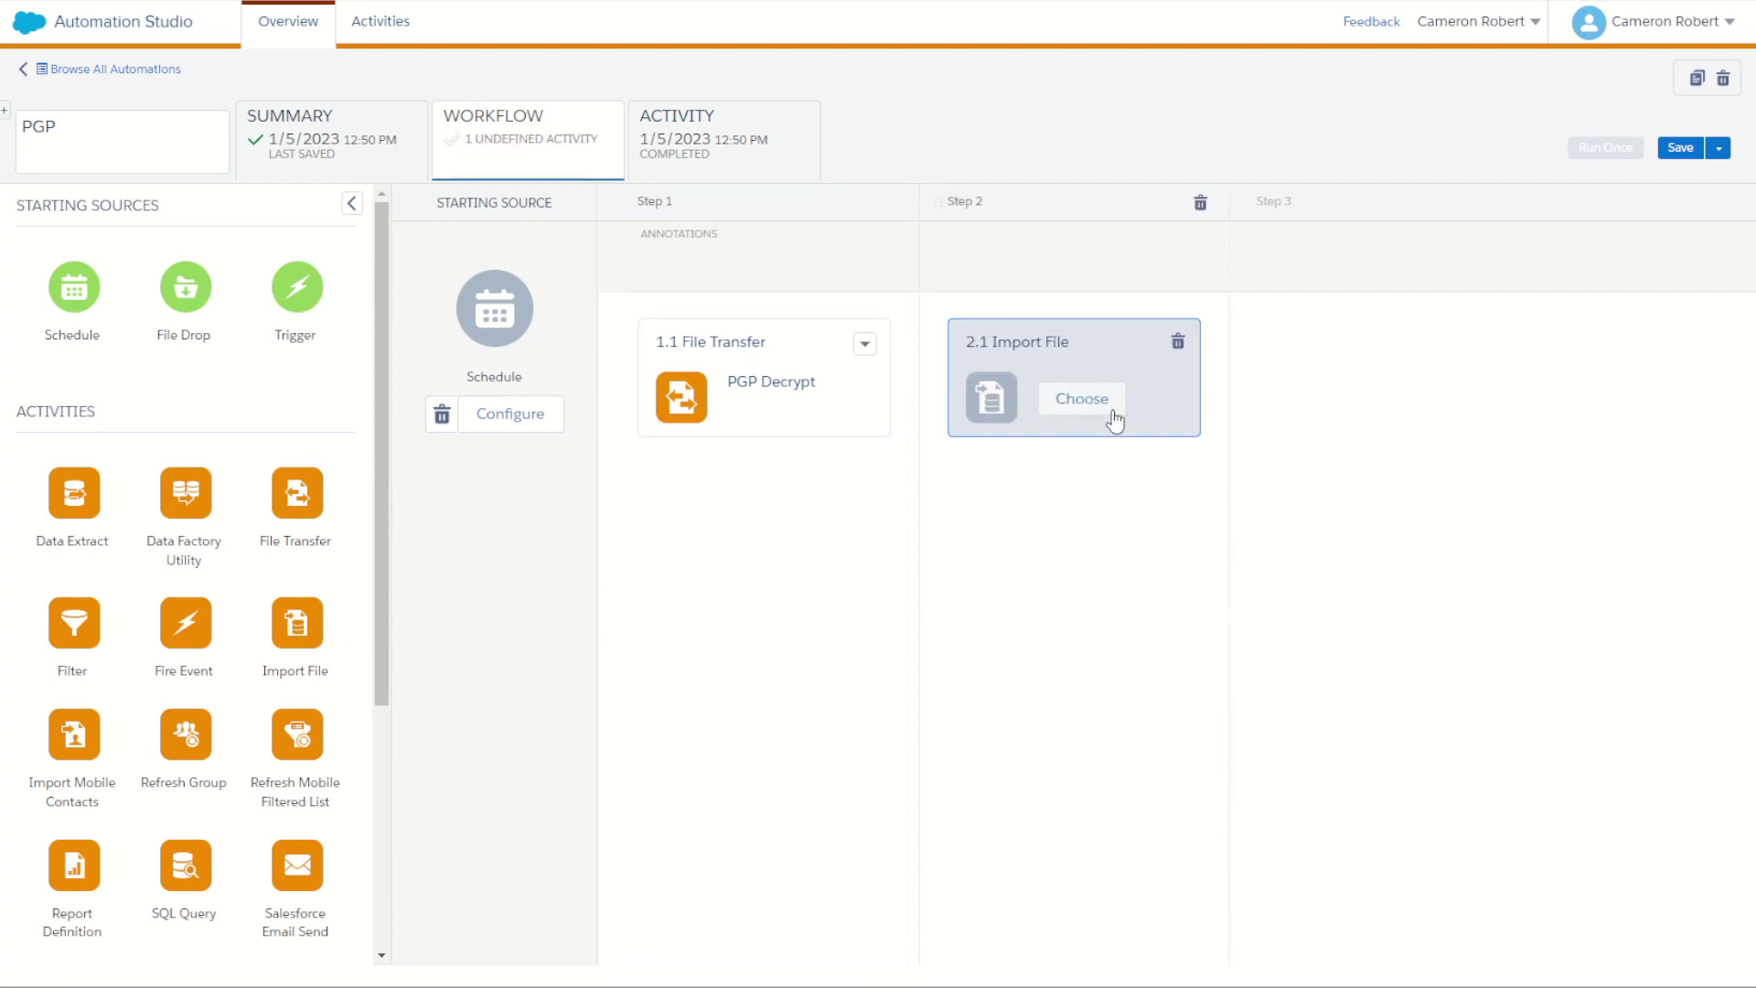
click(1102, 396)
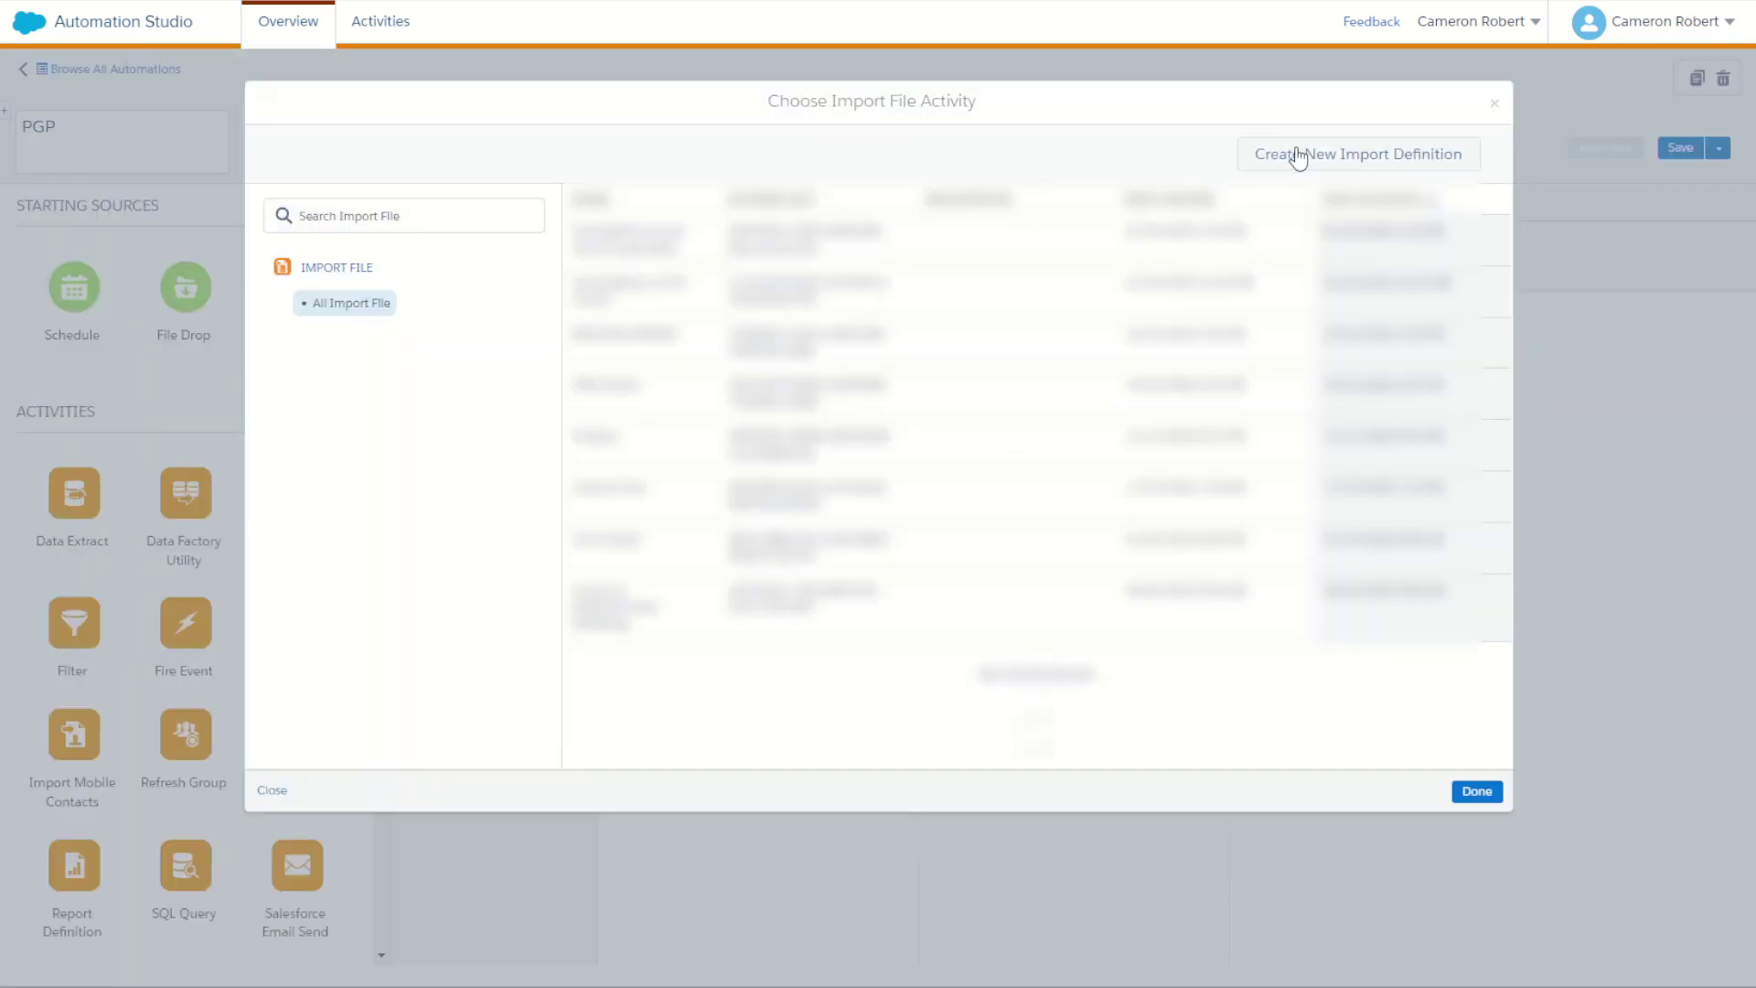
click(1294, 153)
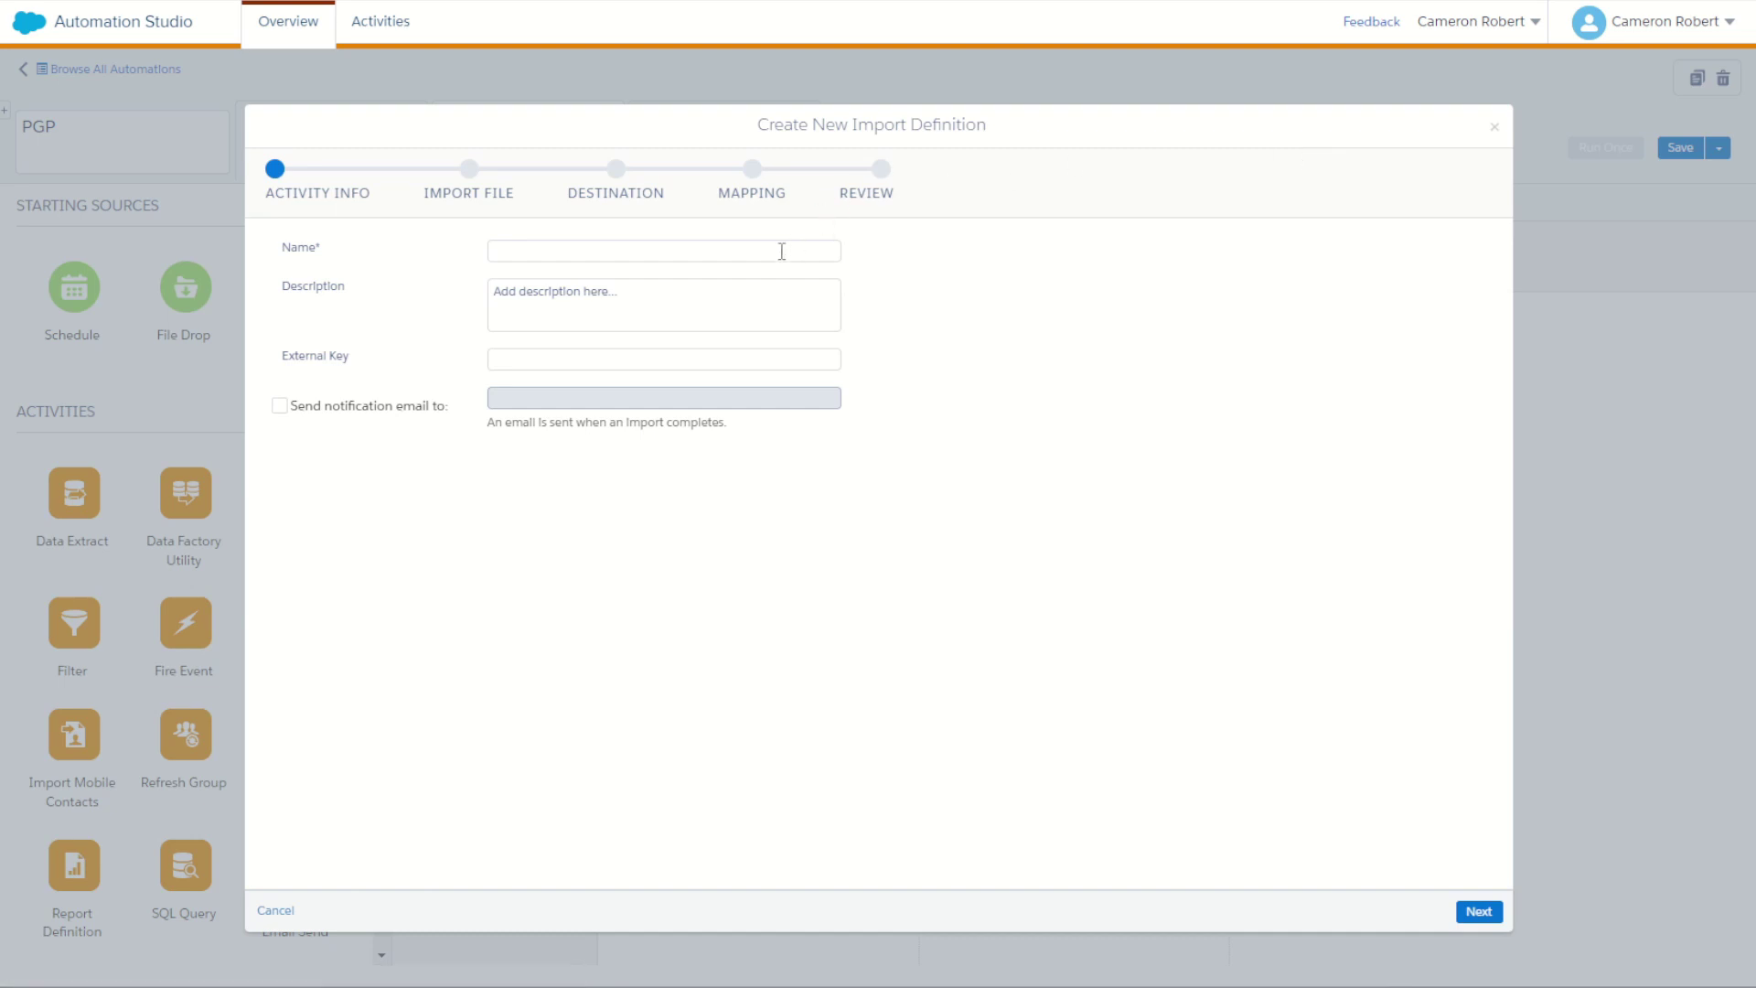
click(783, 250)
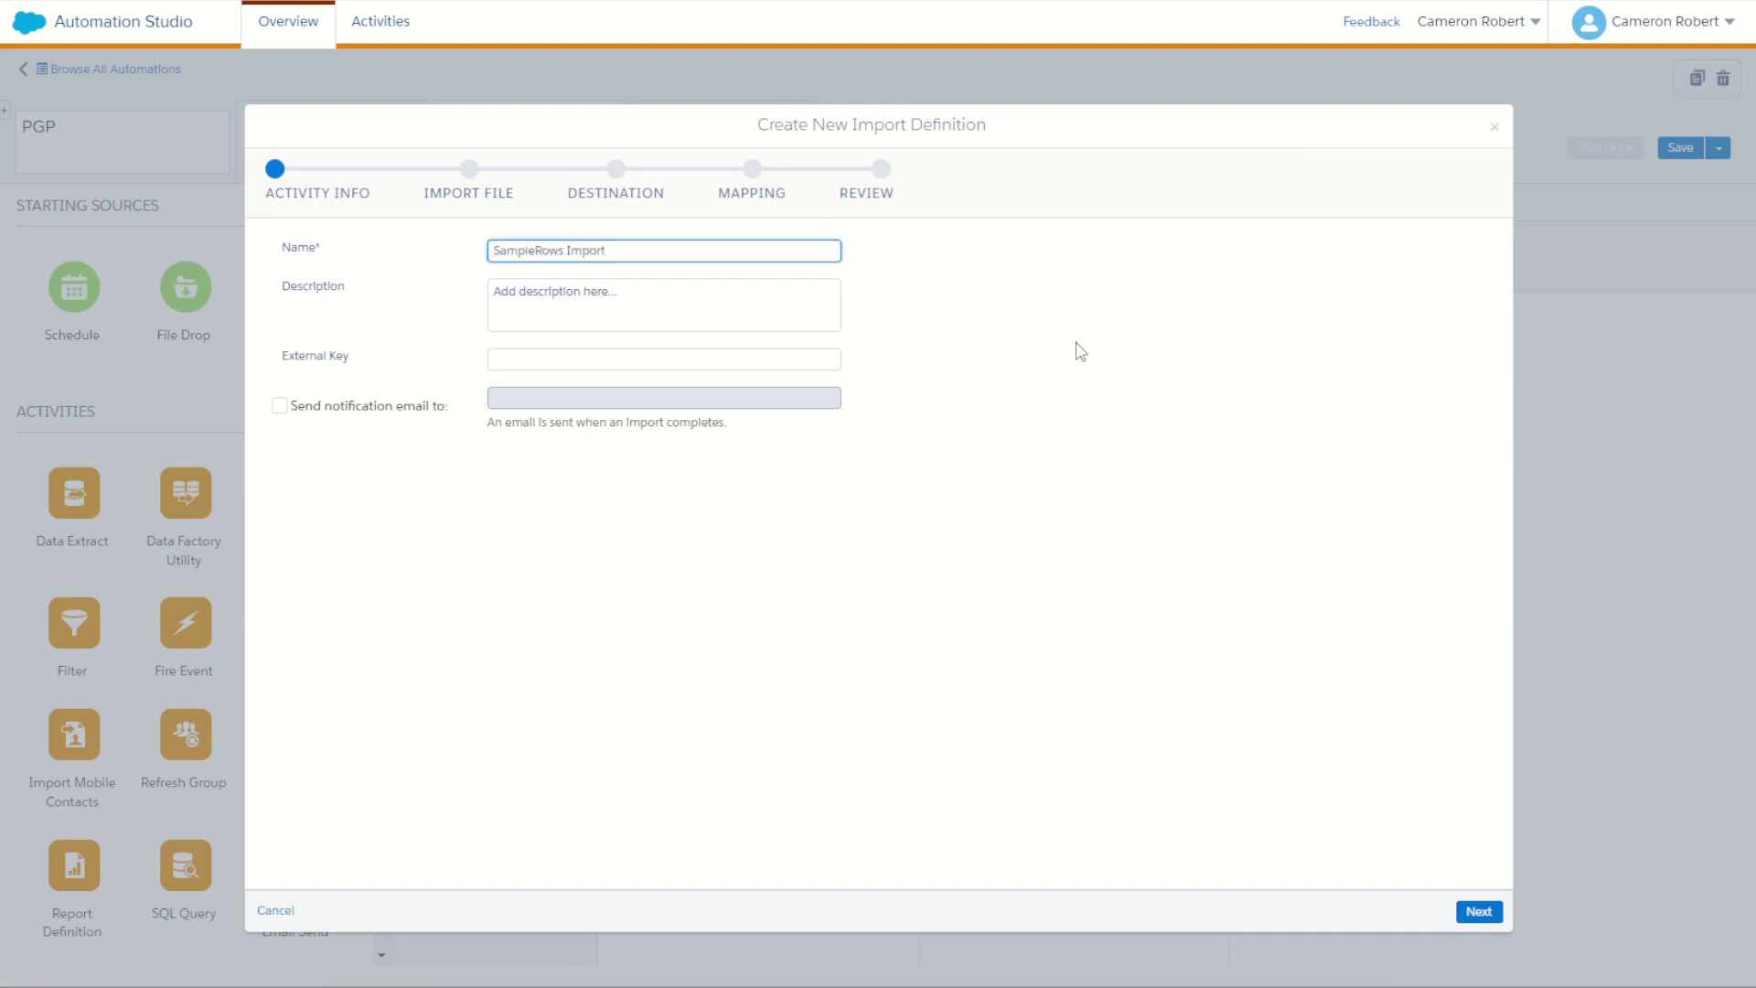
click(1477, 912)
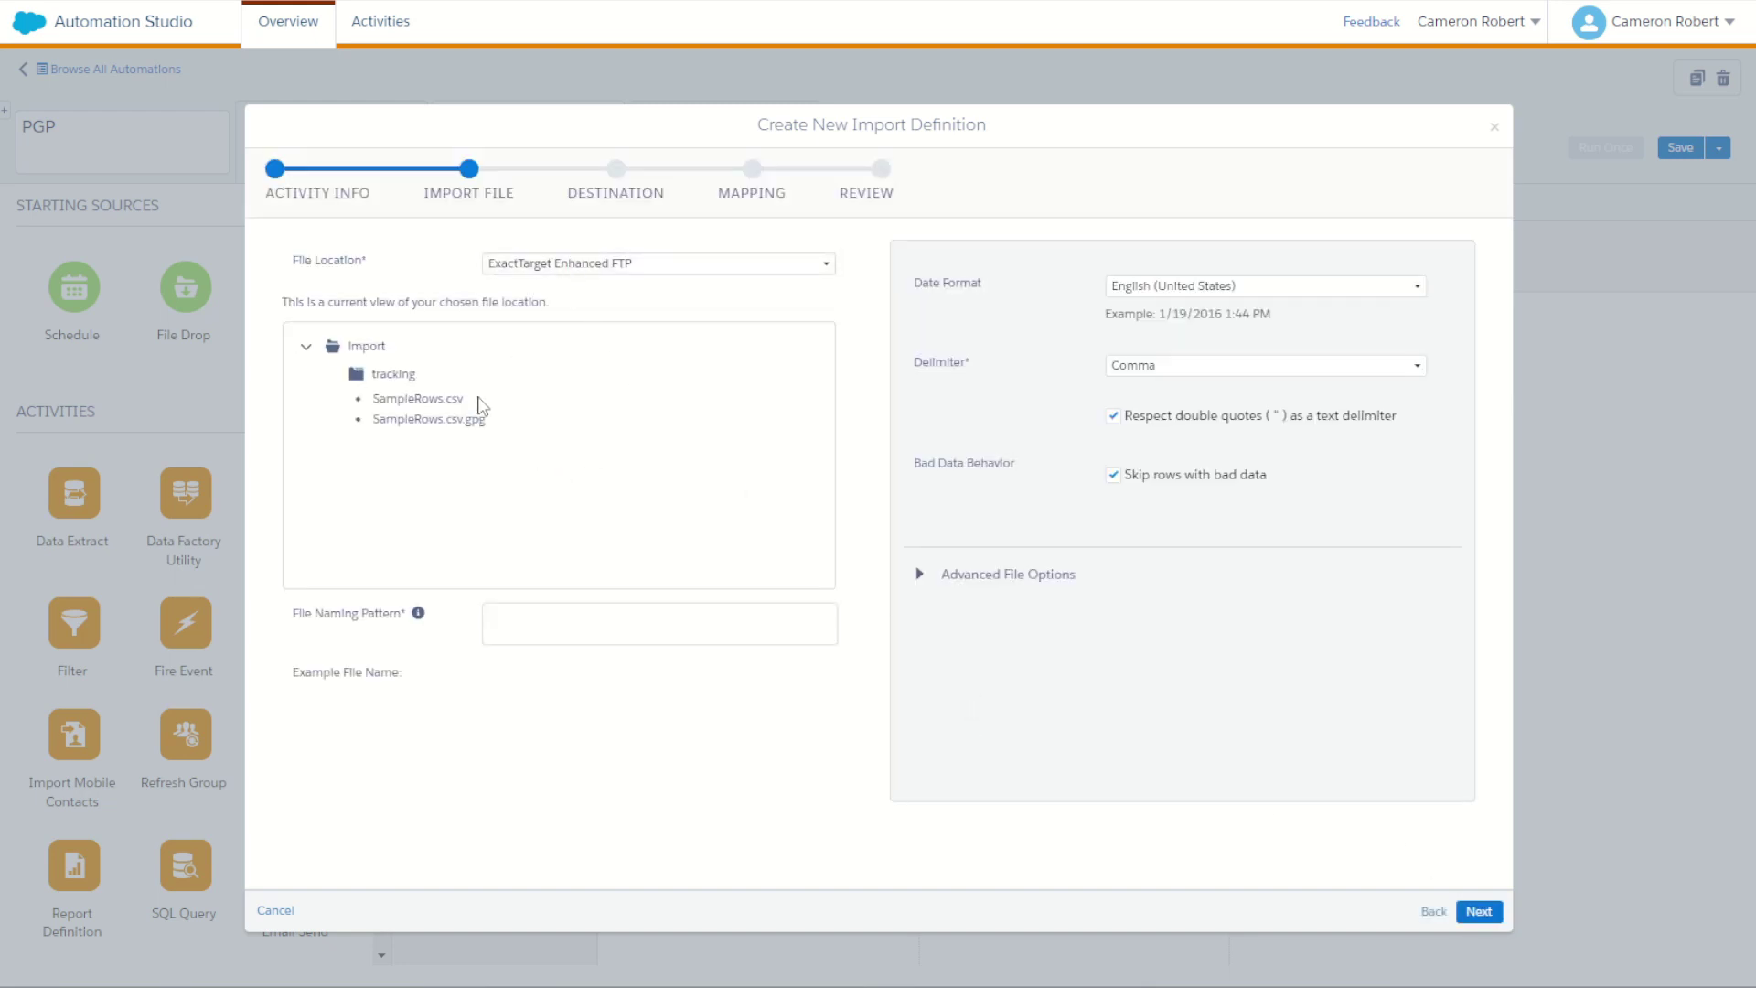
Step: Set the file naming pattern to SampleRows.csv and the date format to English (Australia)
drag(462, 403, 372, 408)
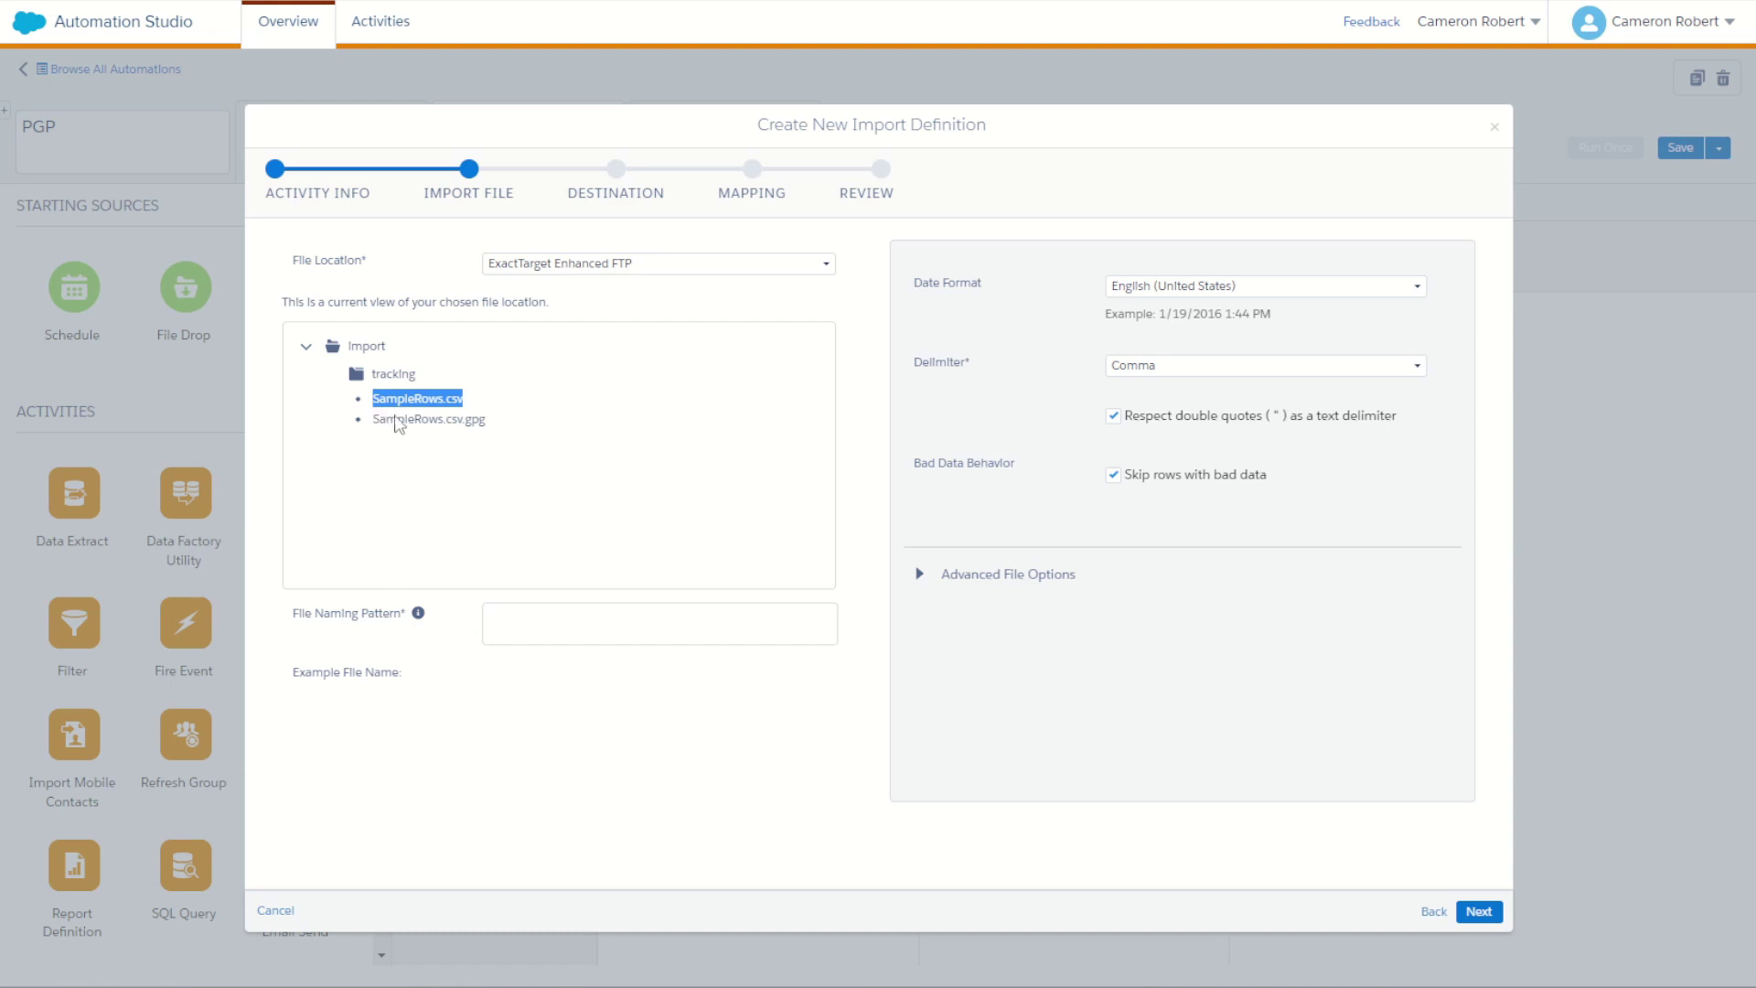
key(ctrl+c)
click(585, 619)
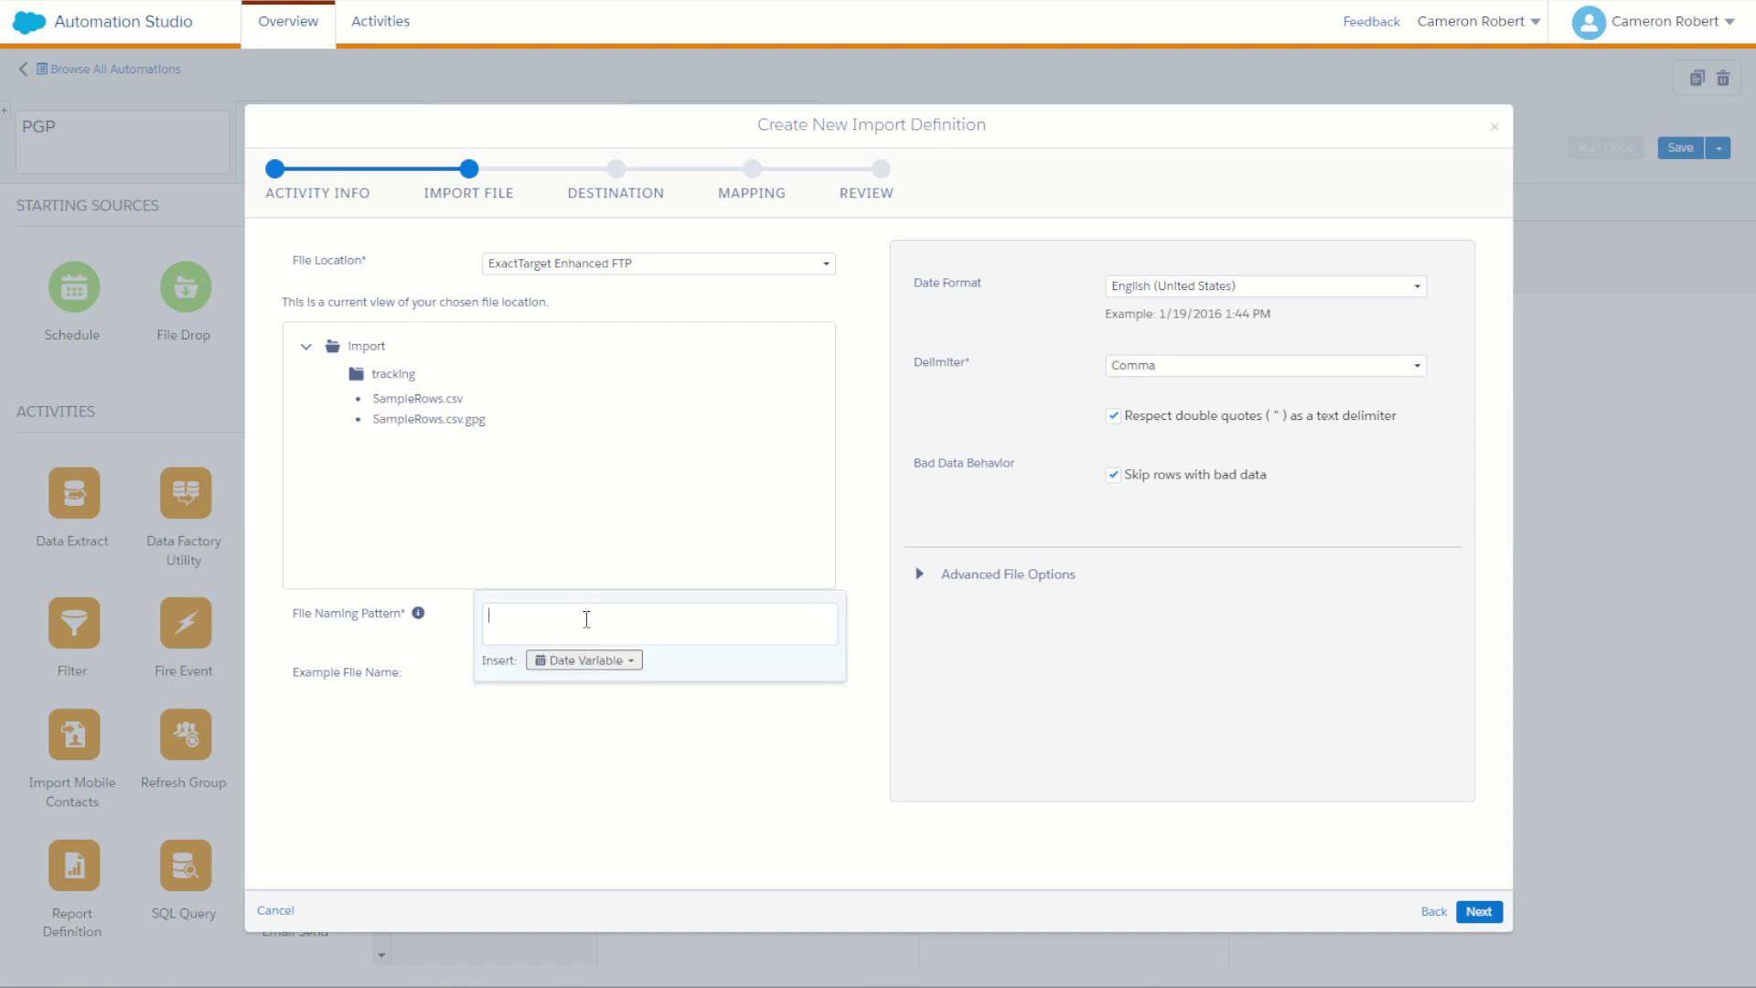
key(ctrl+v)
click(460, 781)
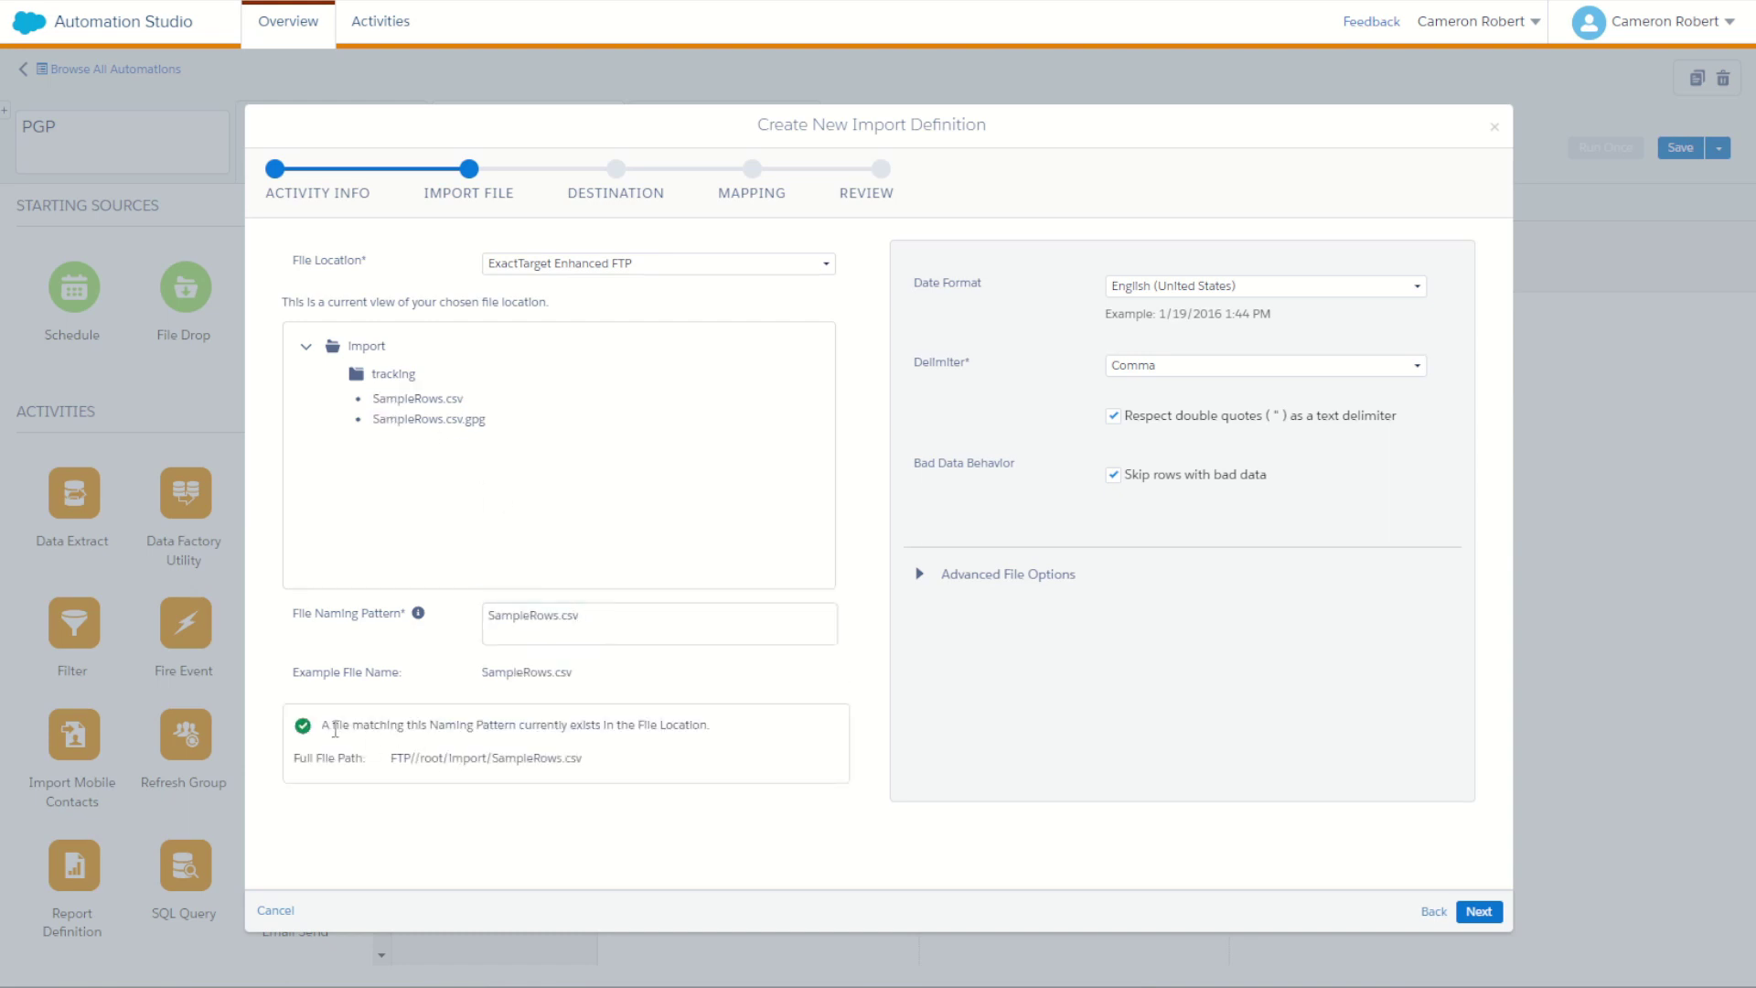
click(1121, 285)
drag(1414, 346, 1399, 388)
scroll(1223, 393, up, 8)
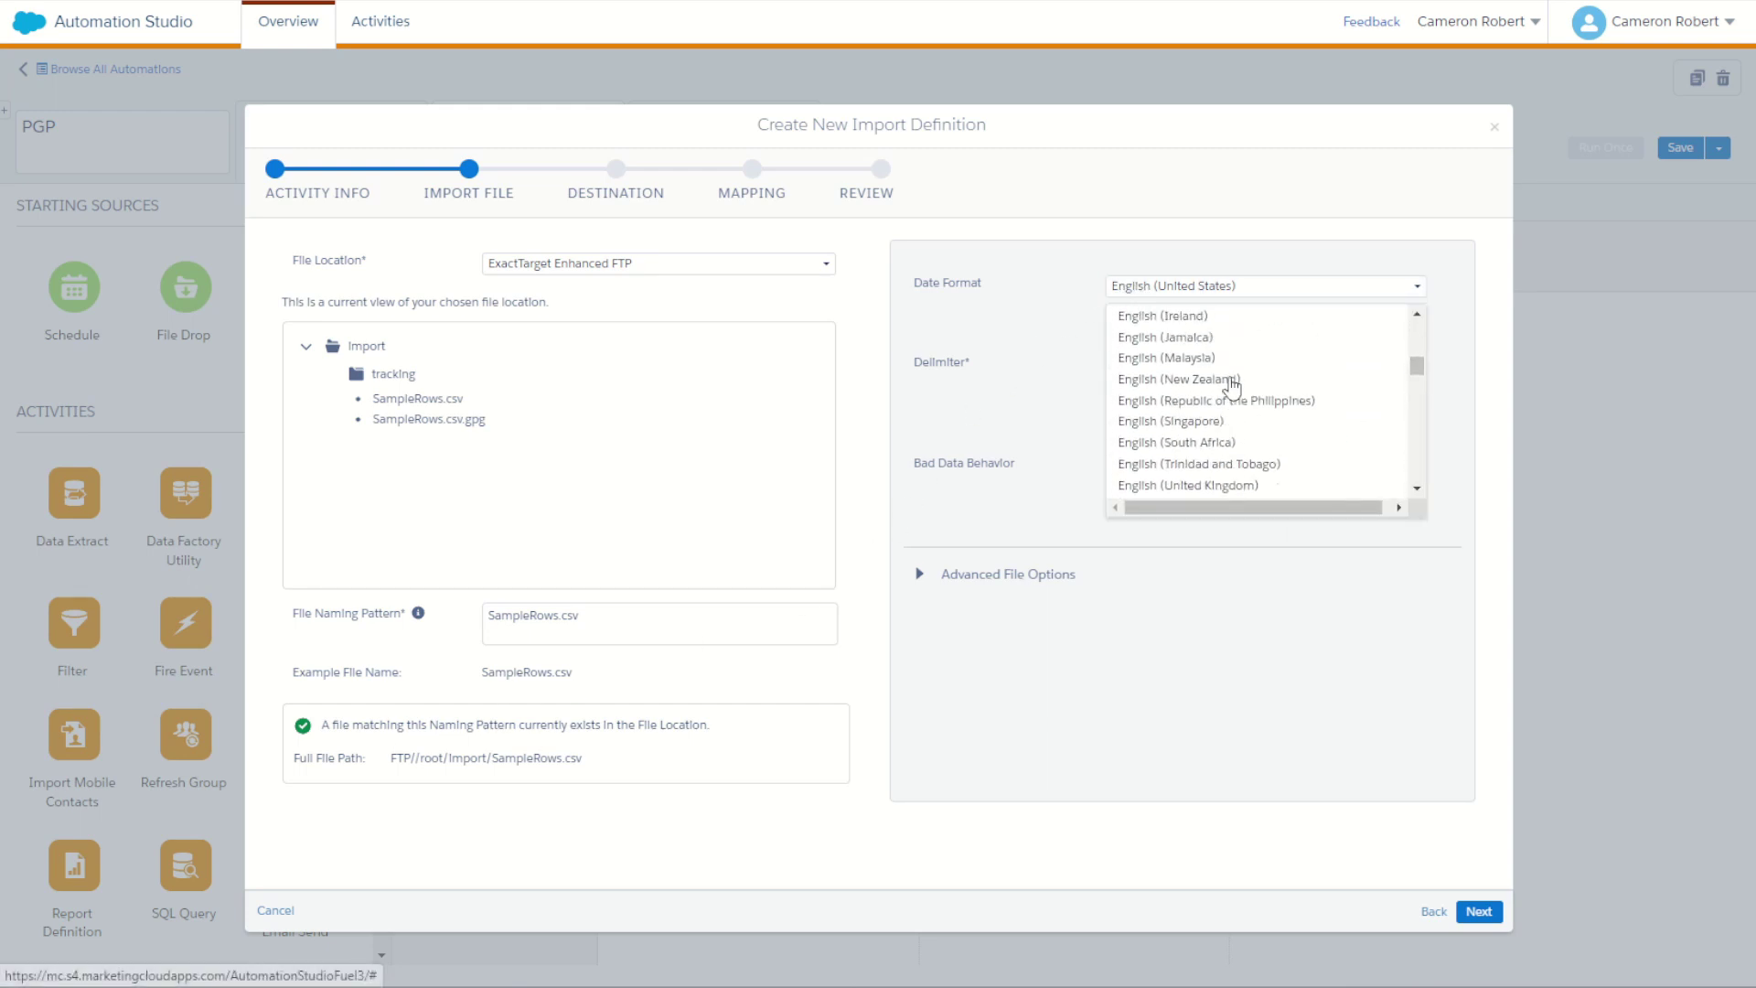
click(1212, 380)
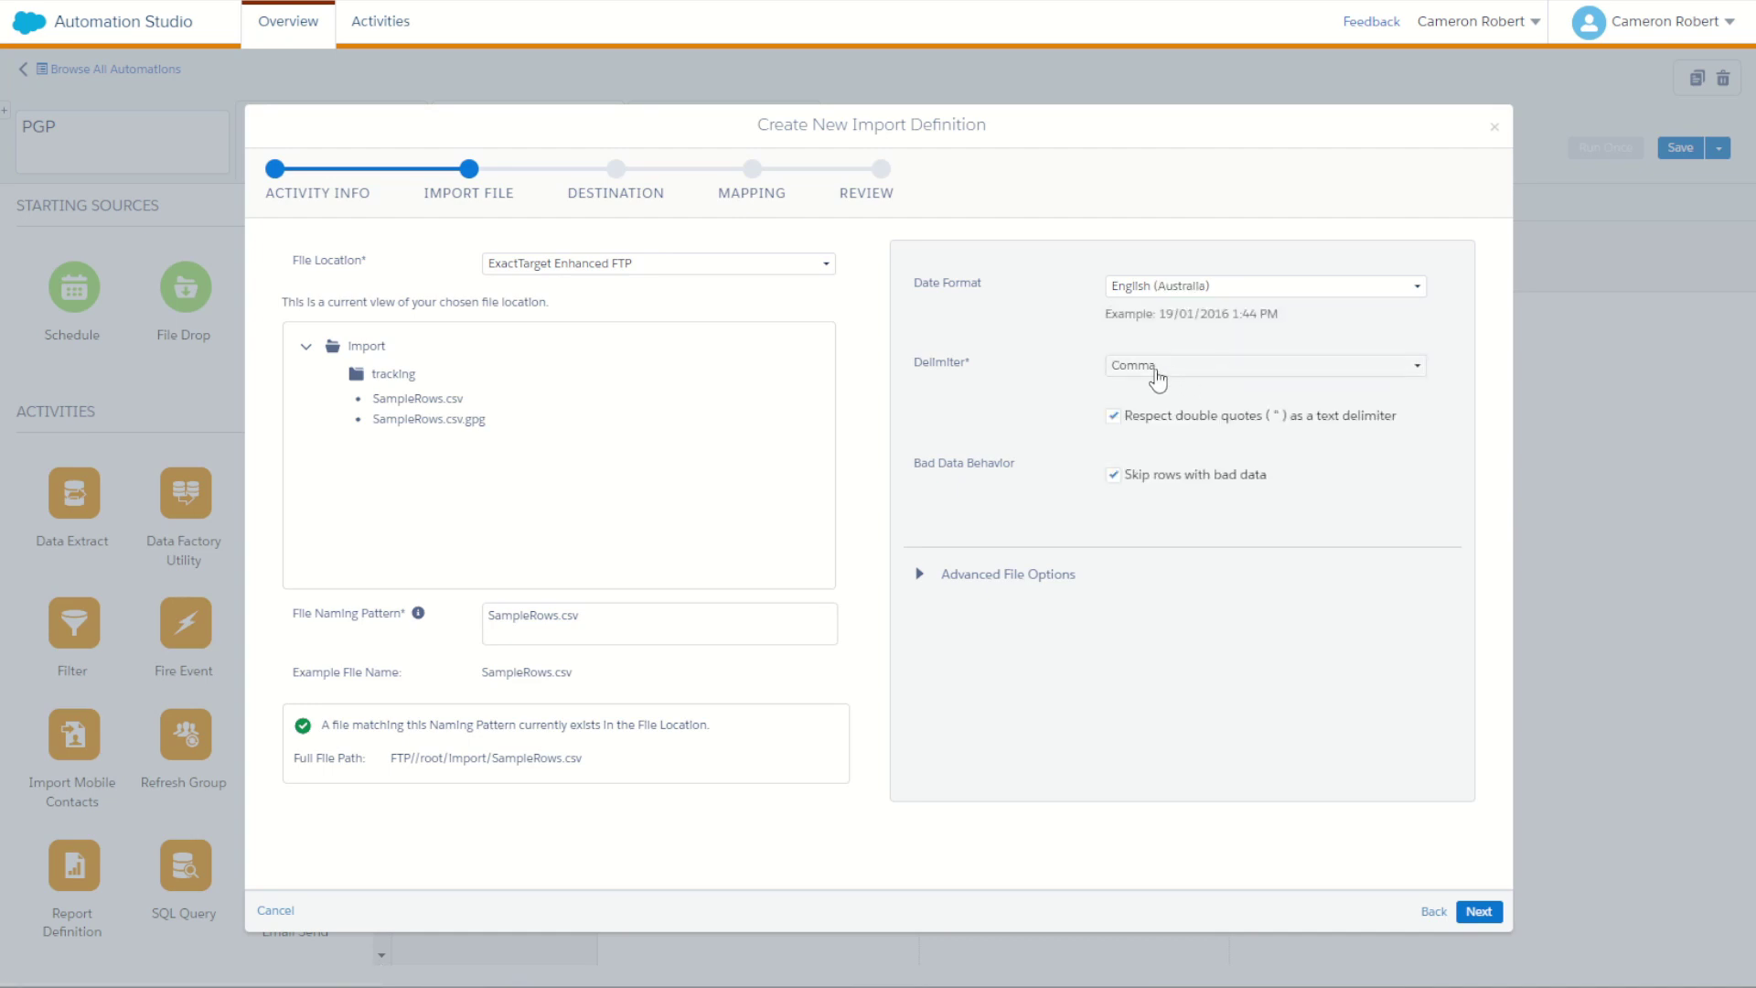
click(1480, 912)
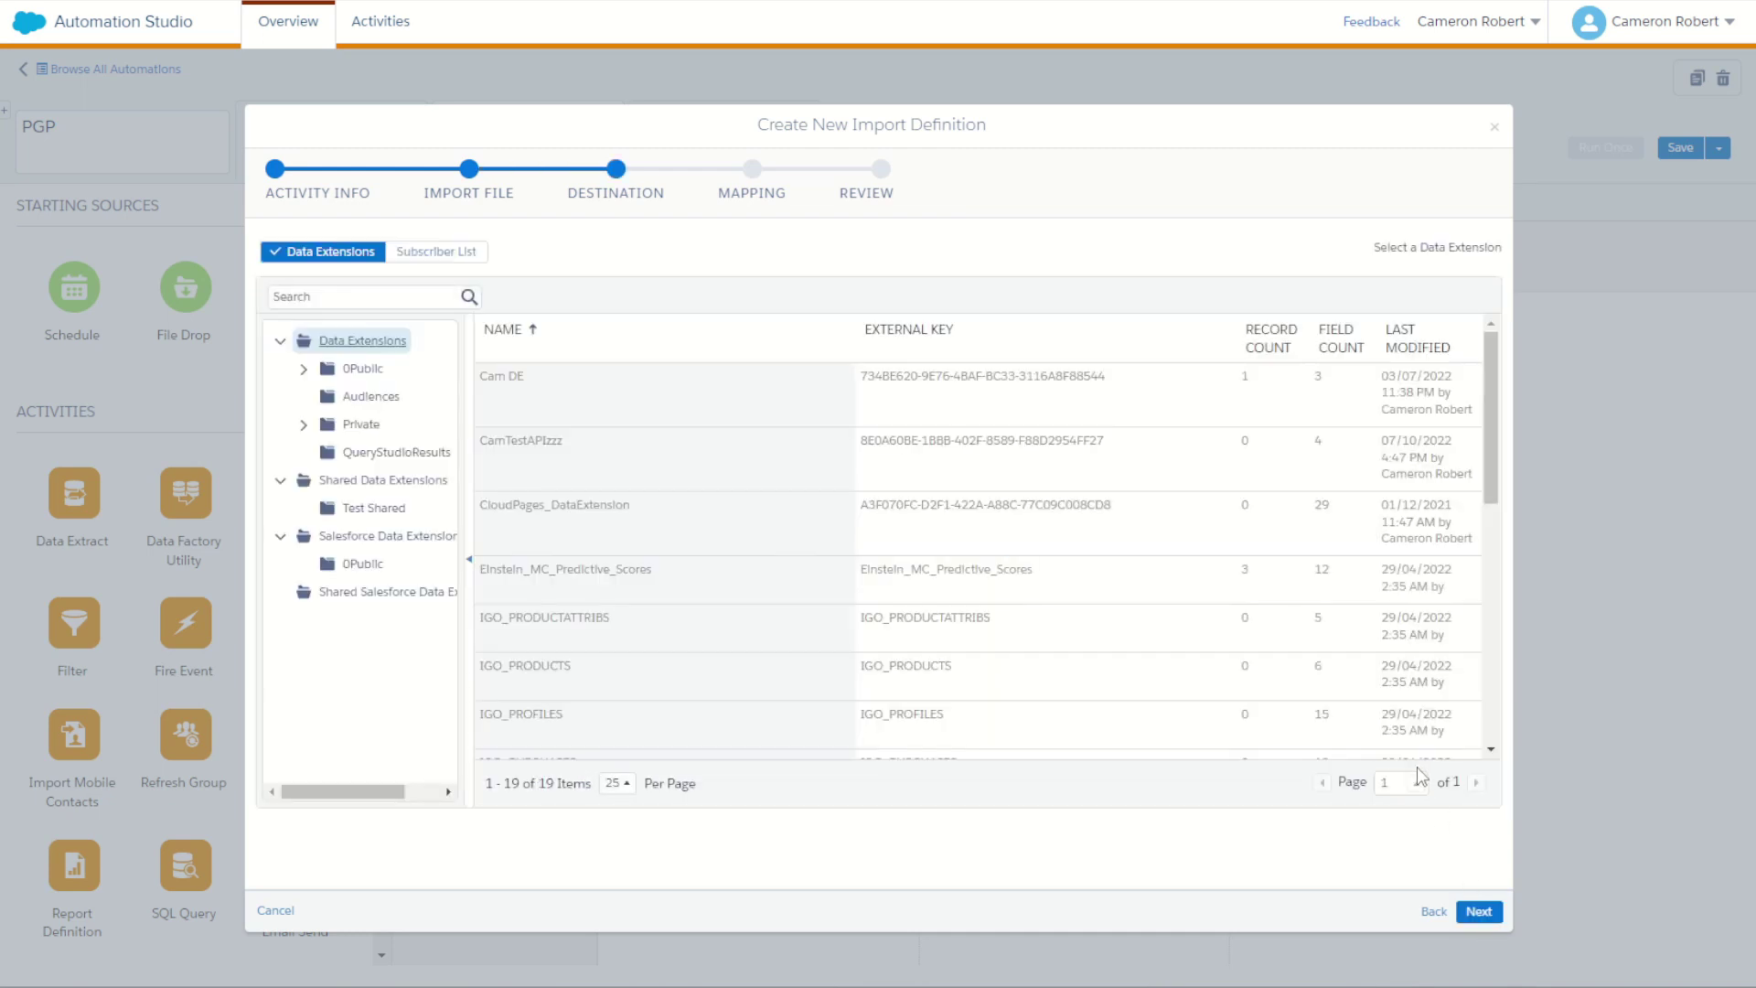
Step: Choose the SampleRows PGP data extension in 0Public as the import destination
click(375, 370)
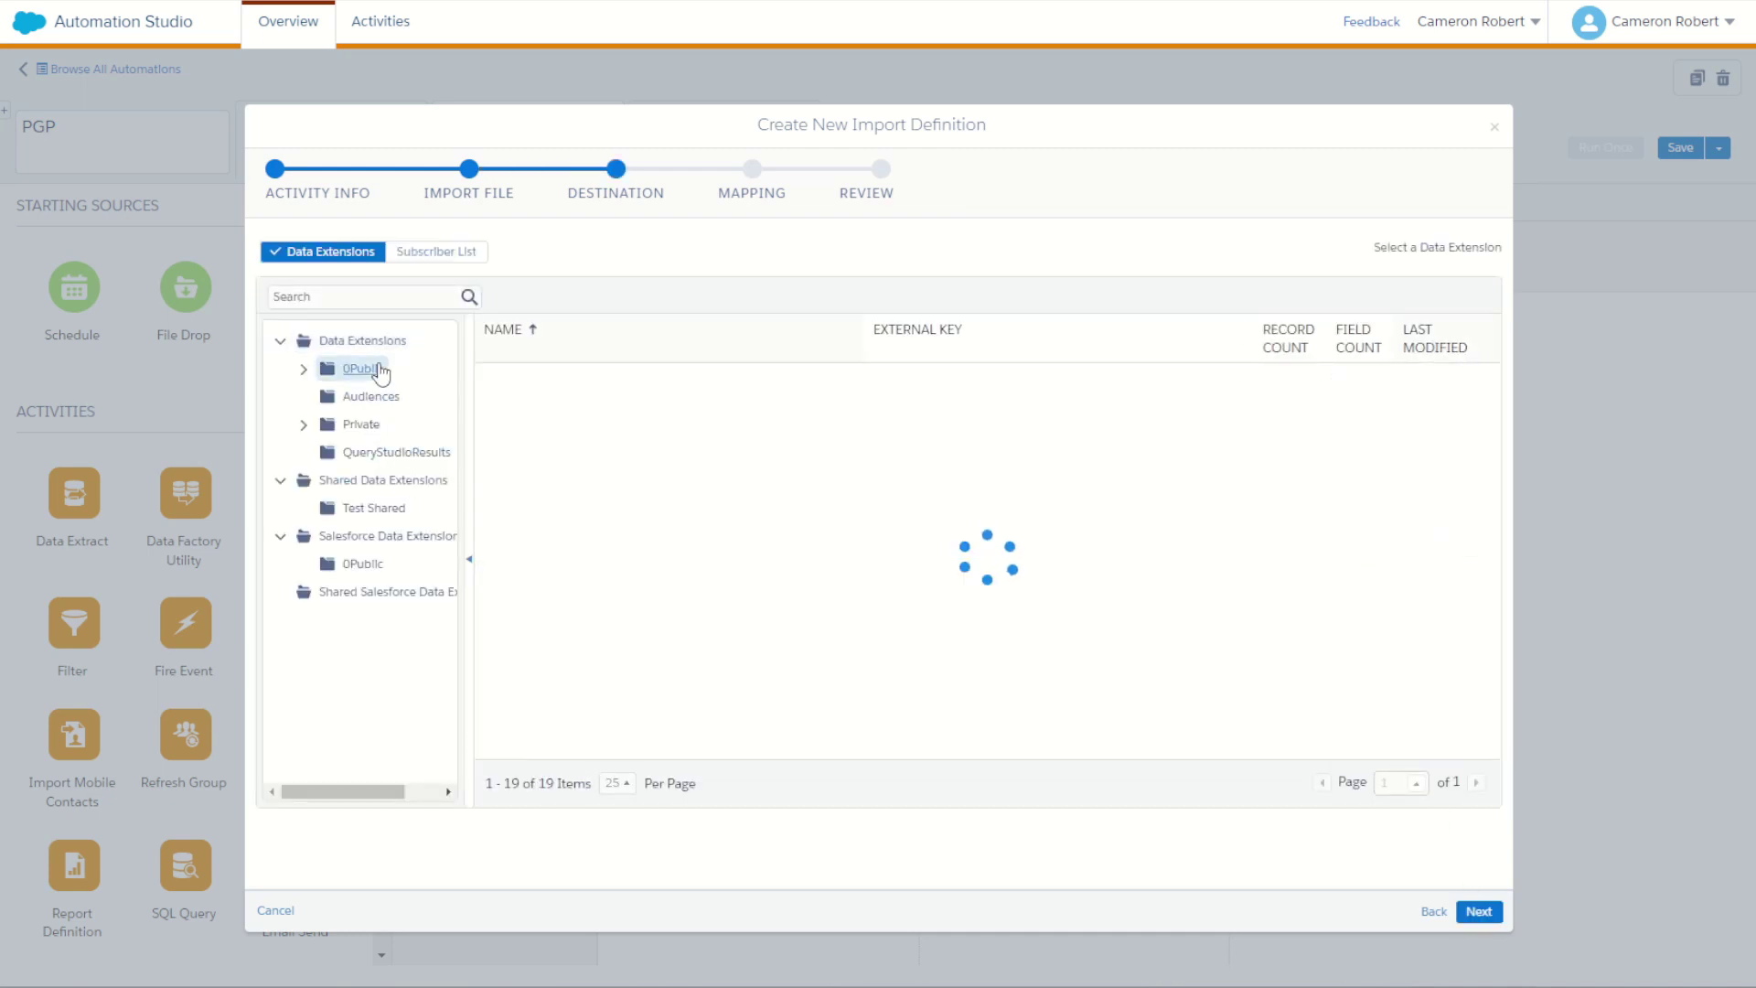
click(560, 383)
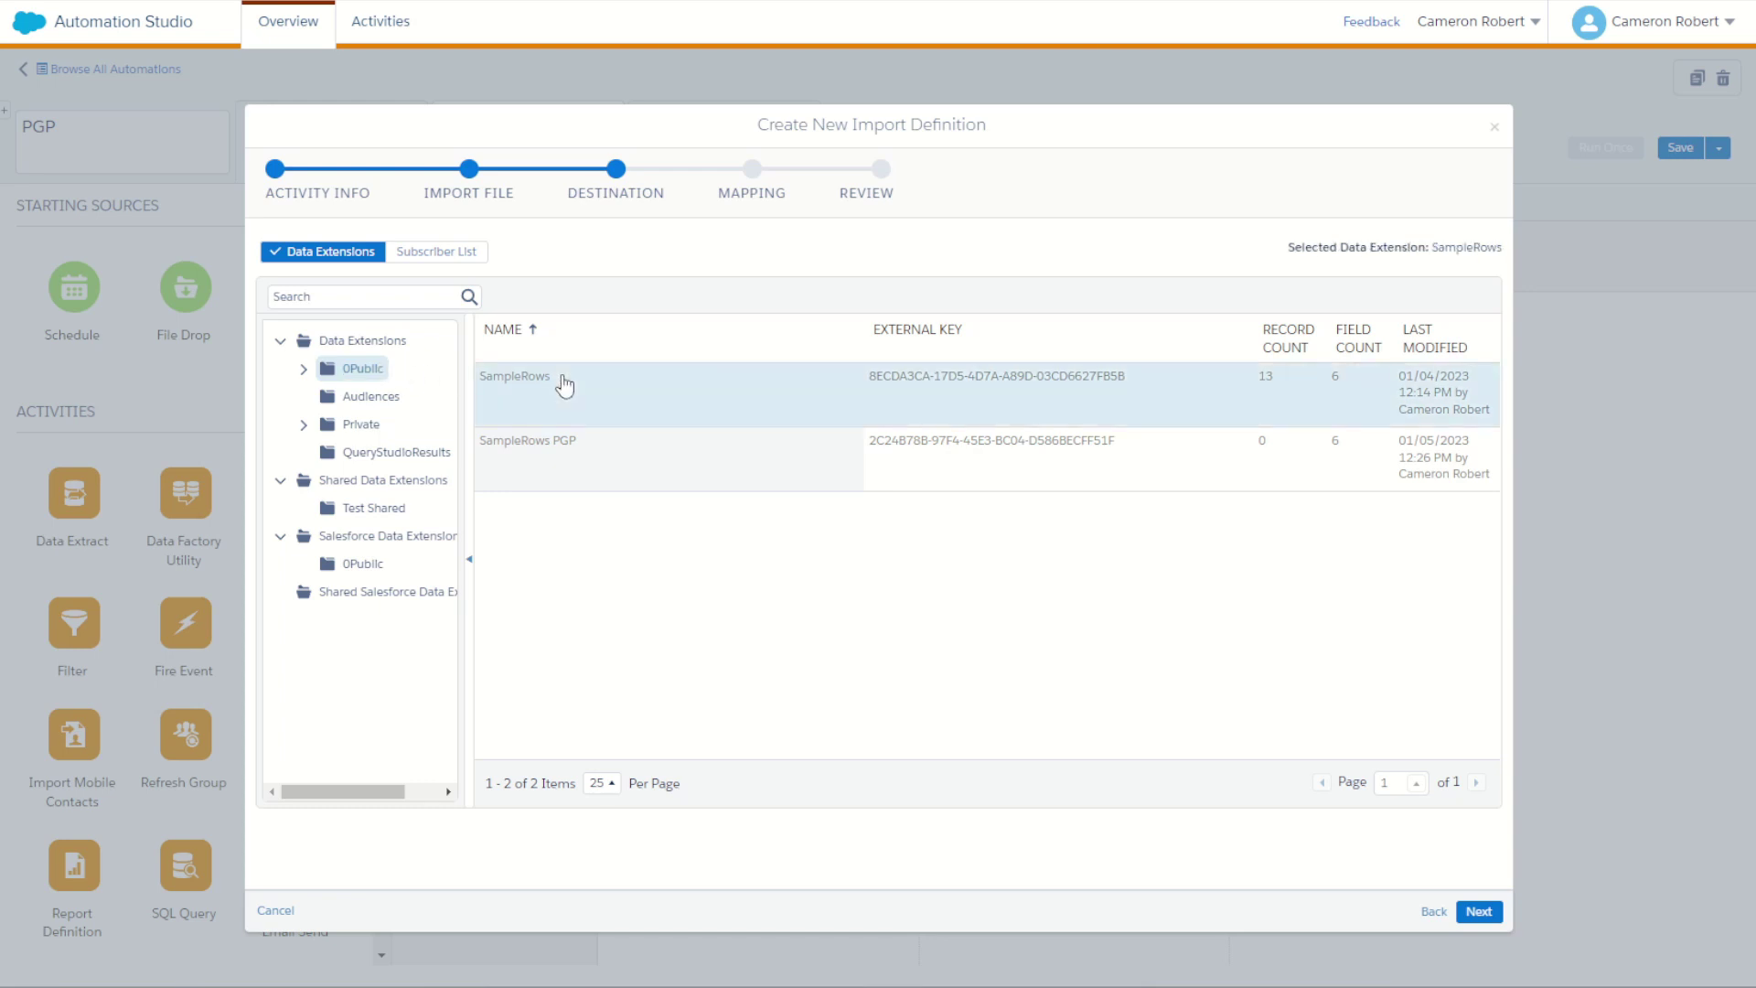
click(718, 453)
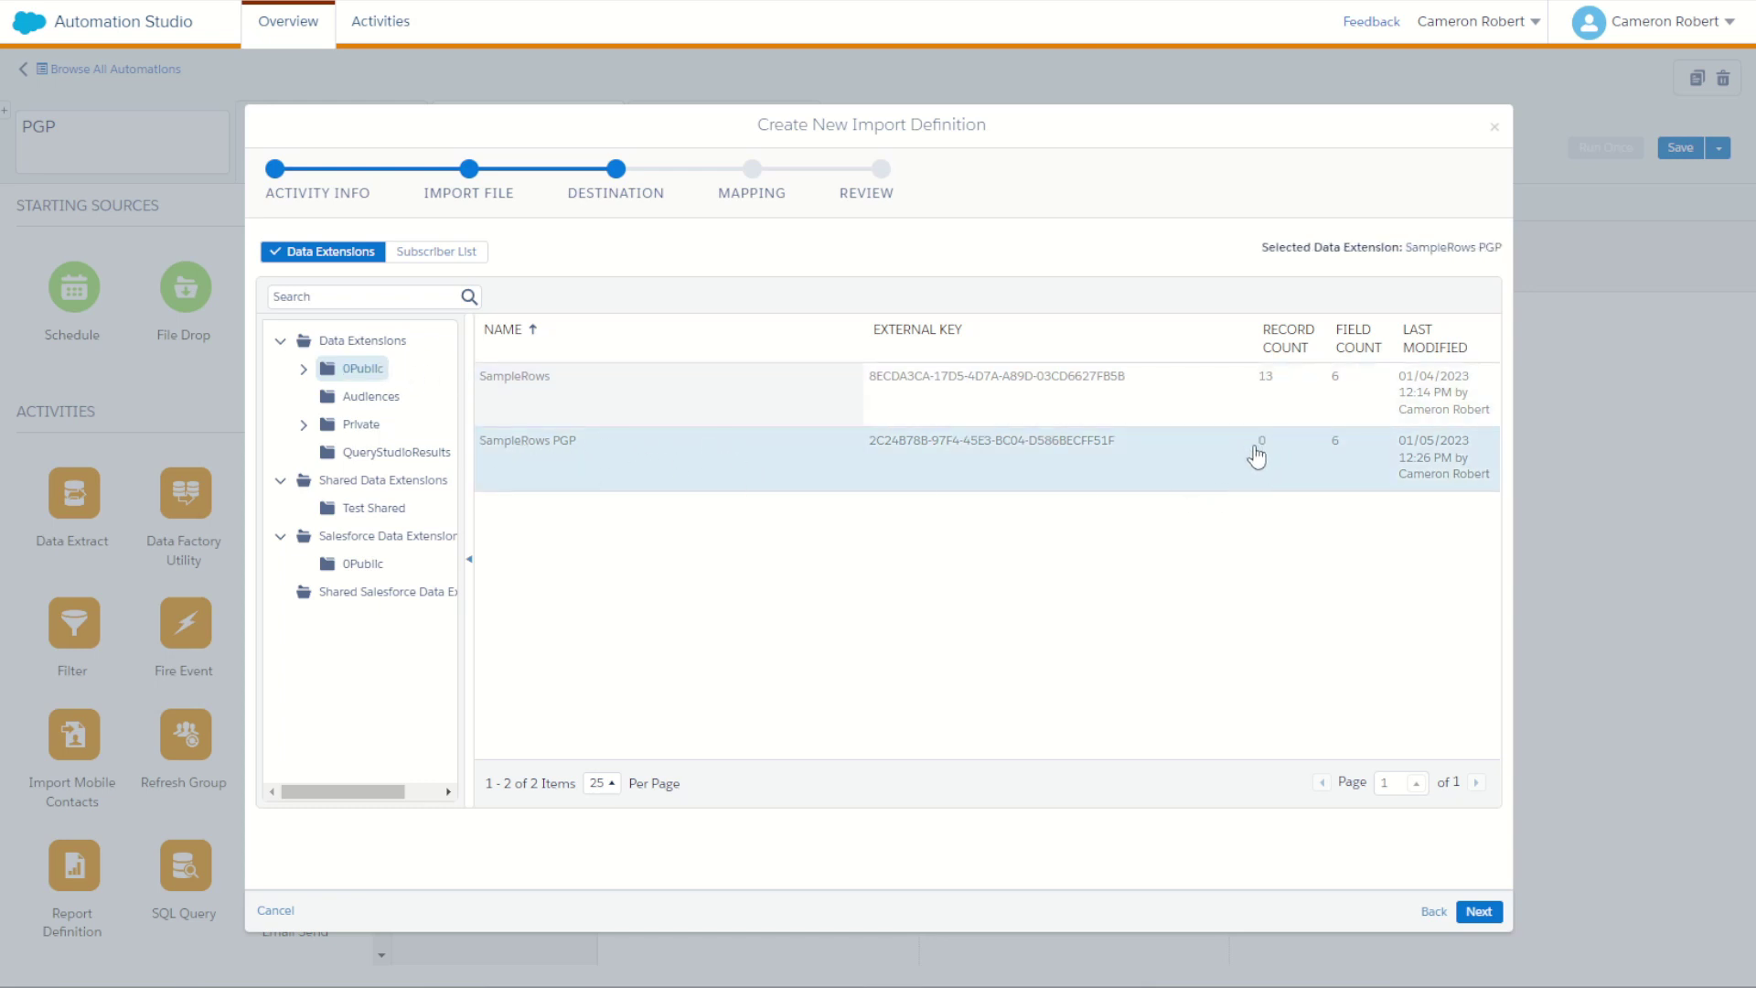
click(1477, 911)
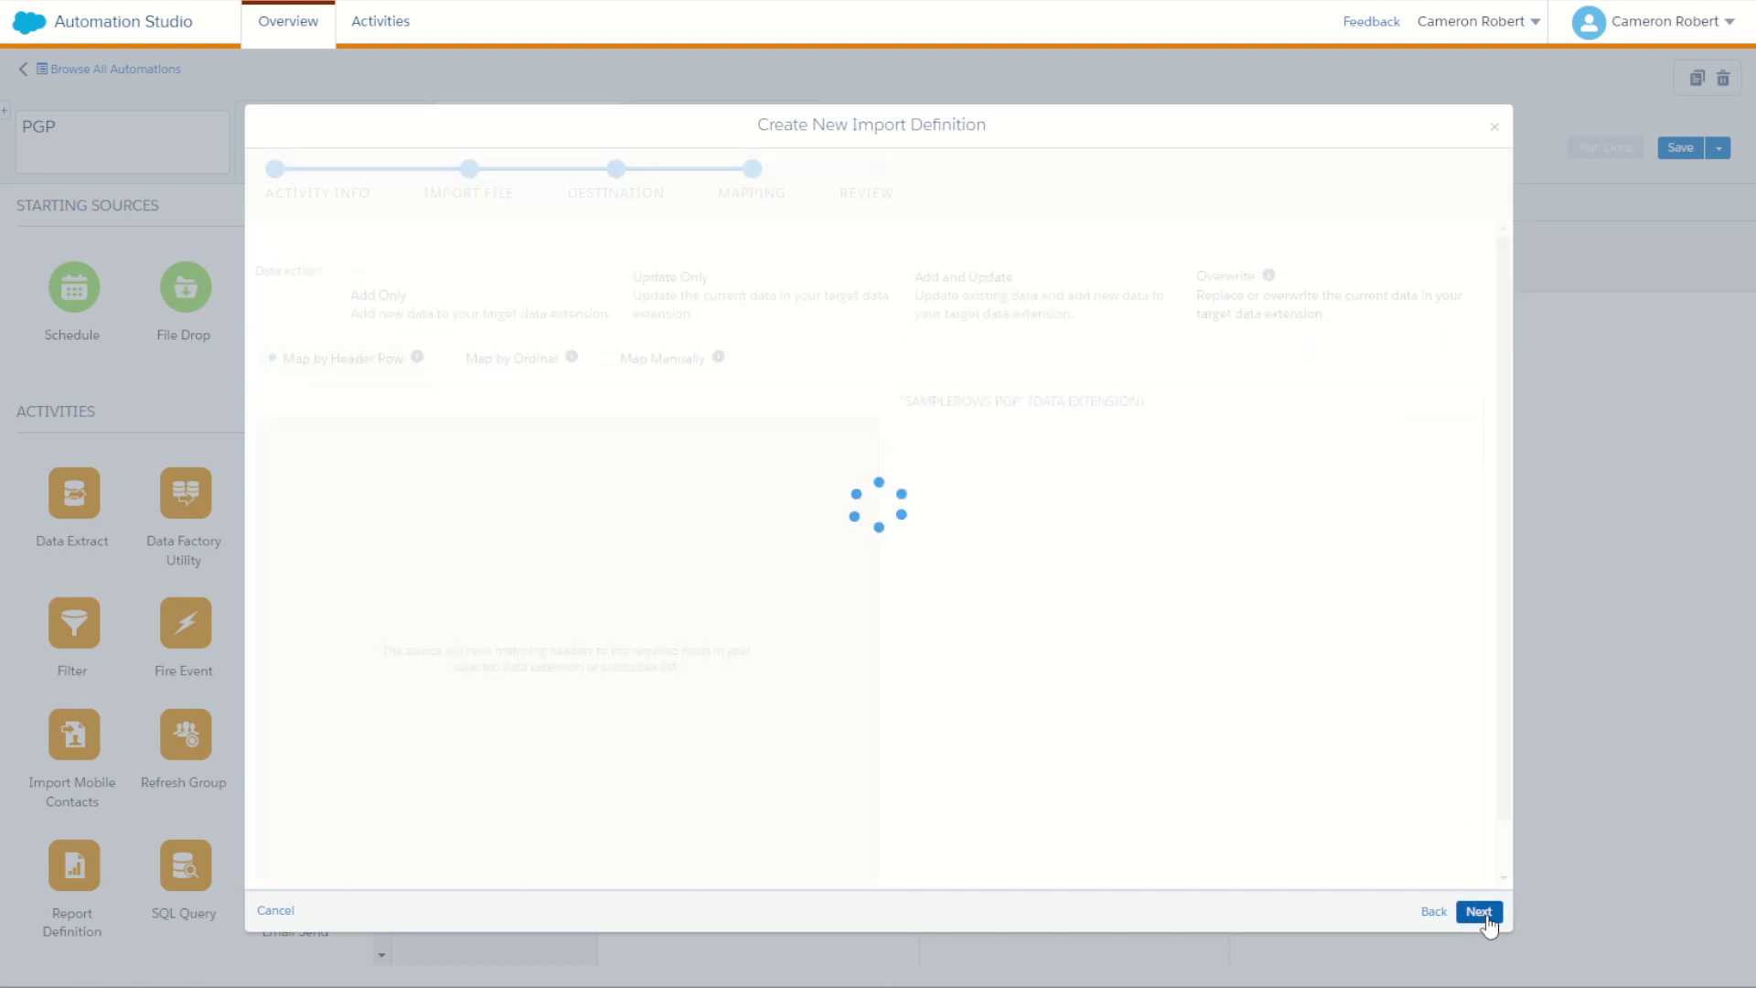
Step: Set the import to Overwrite, mapped by header row, and finish SampleRows Import
click(1217, 295)
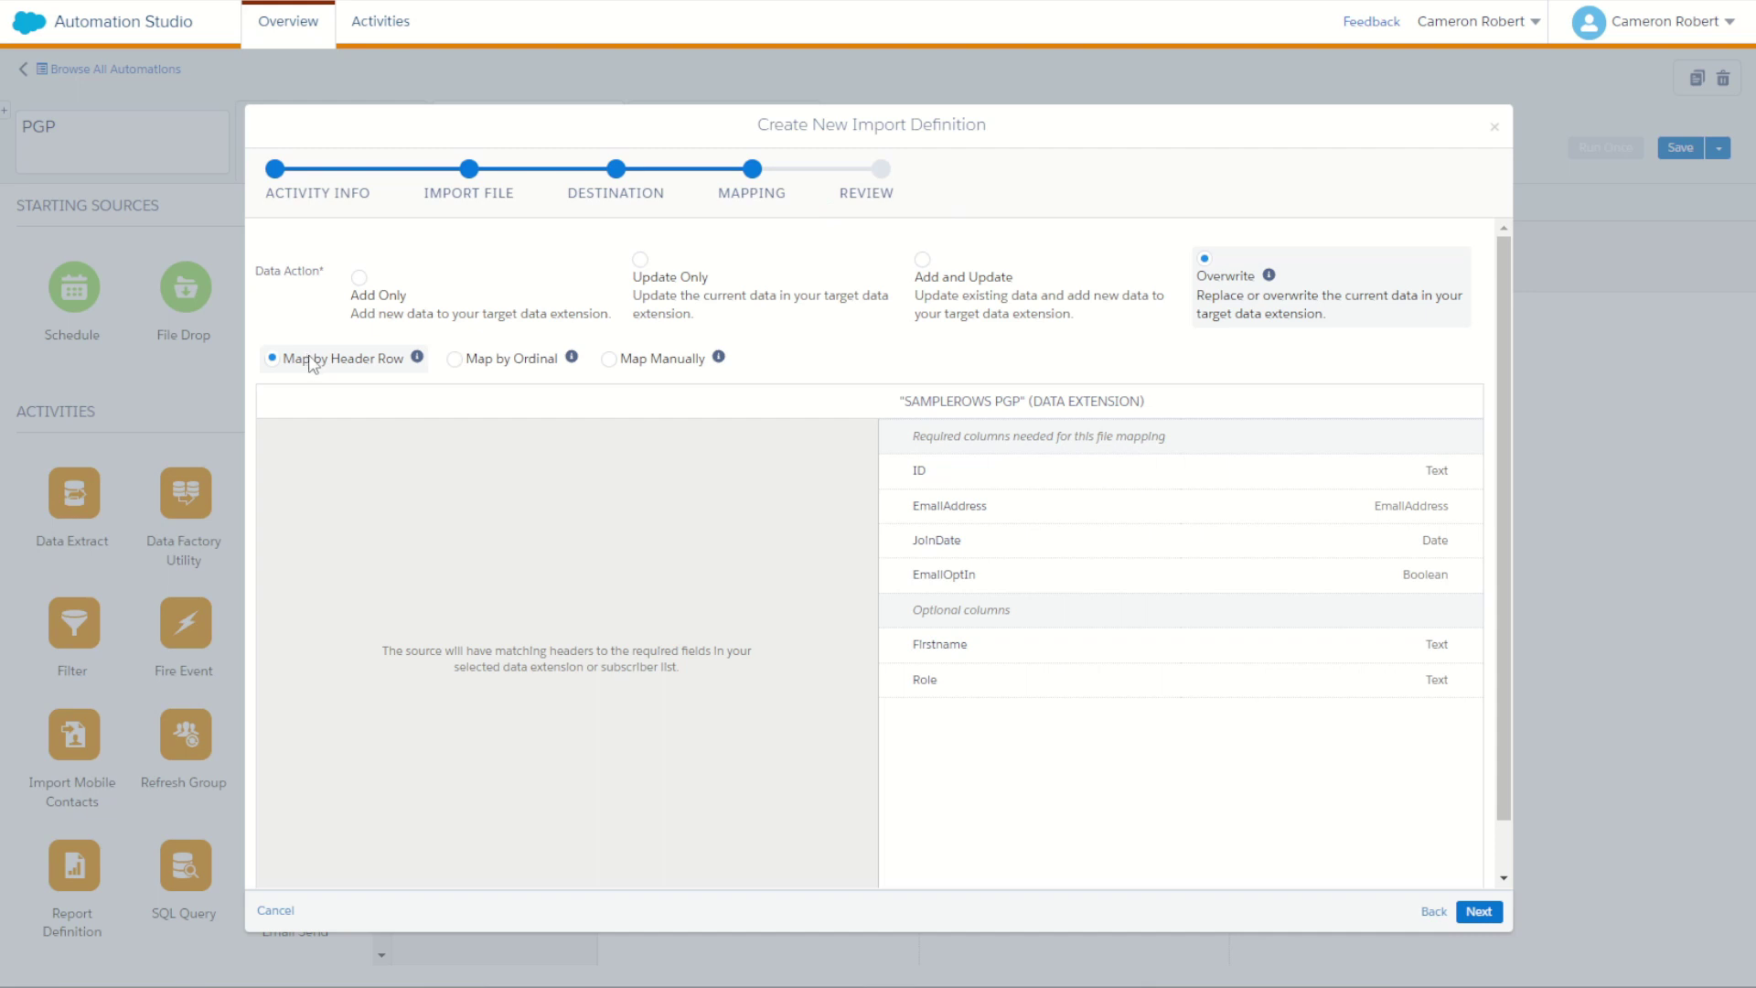
click(1479, 912)
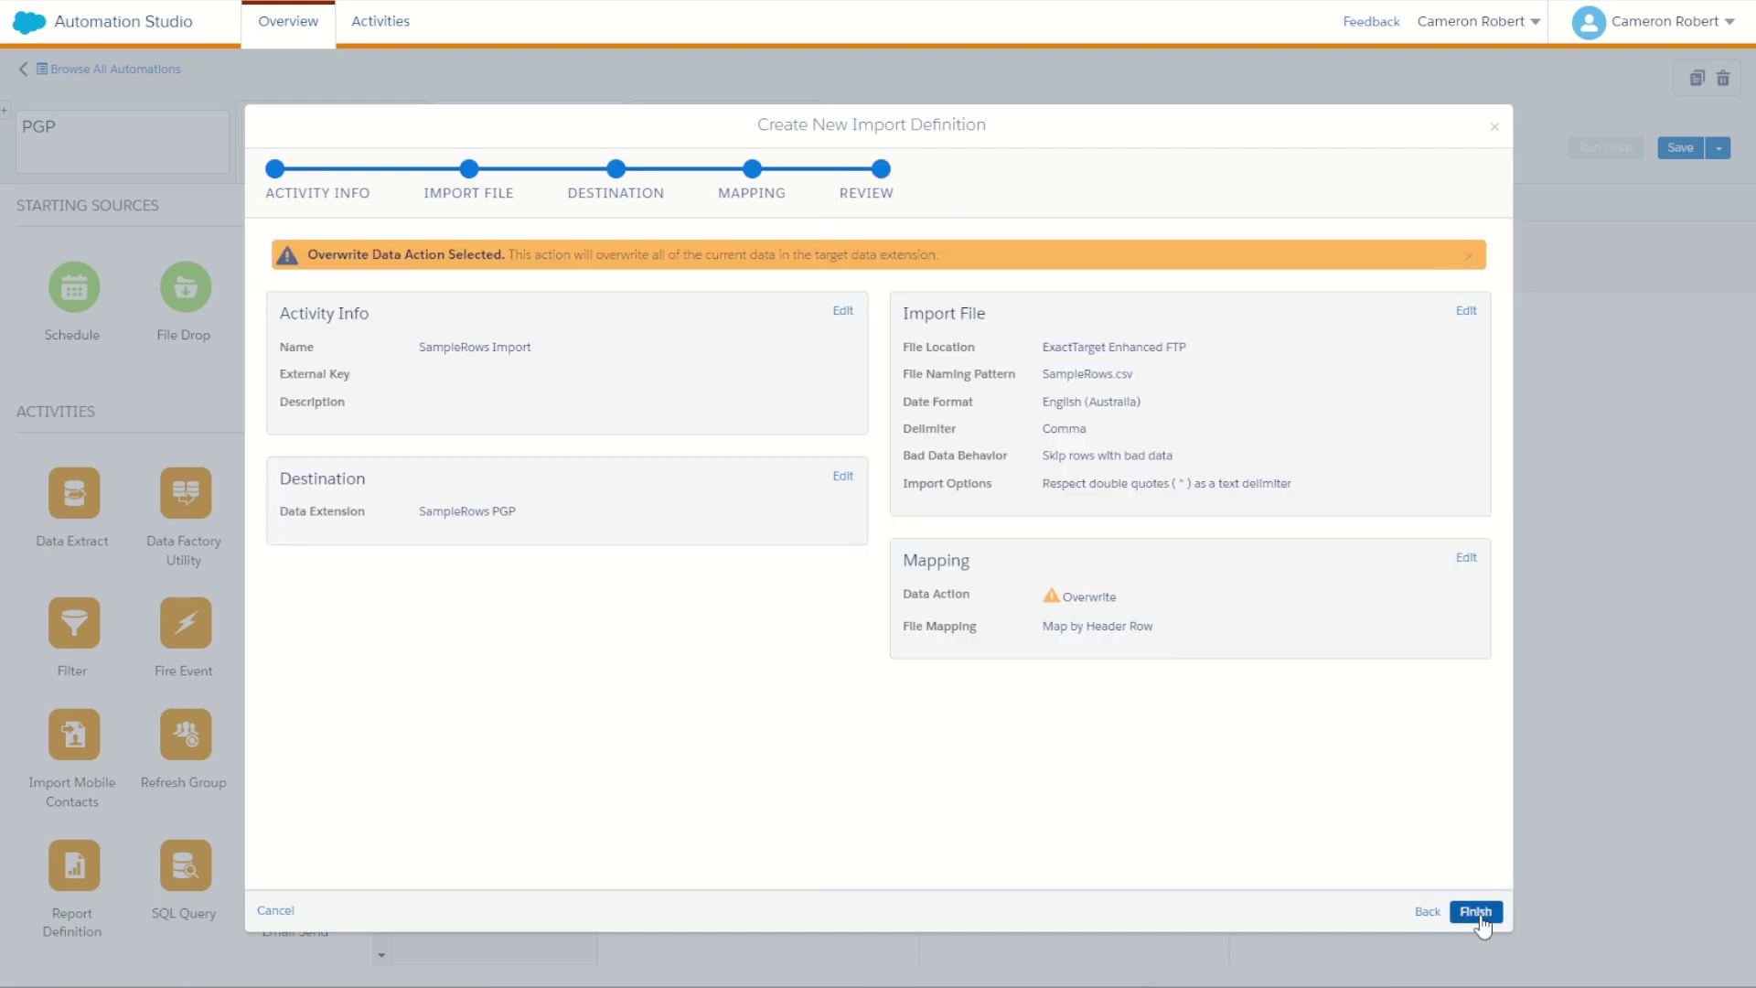
click(1480, 913)
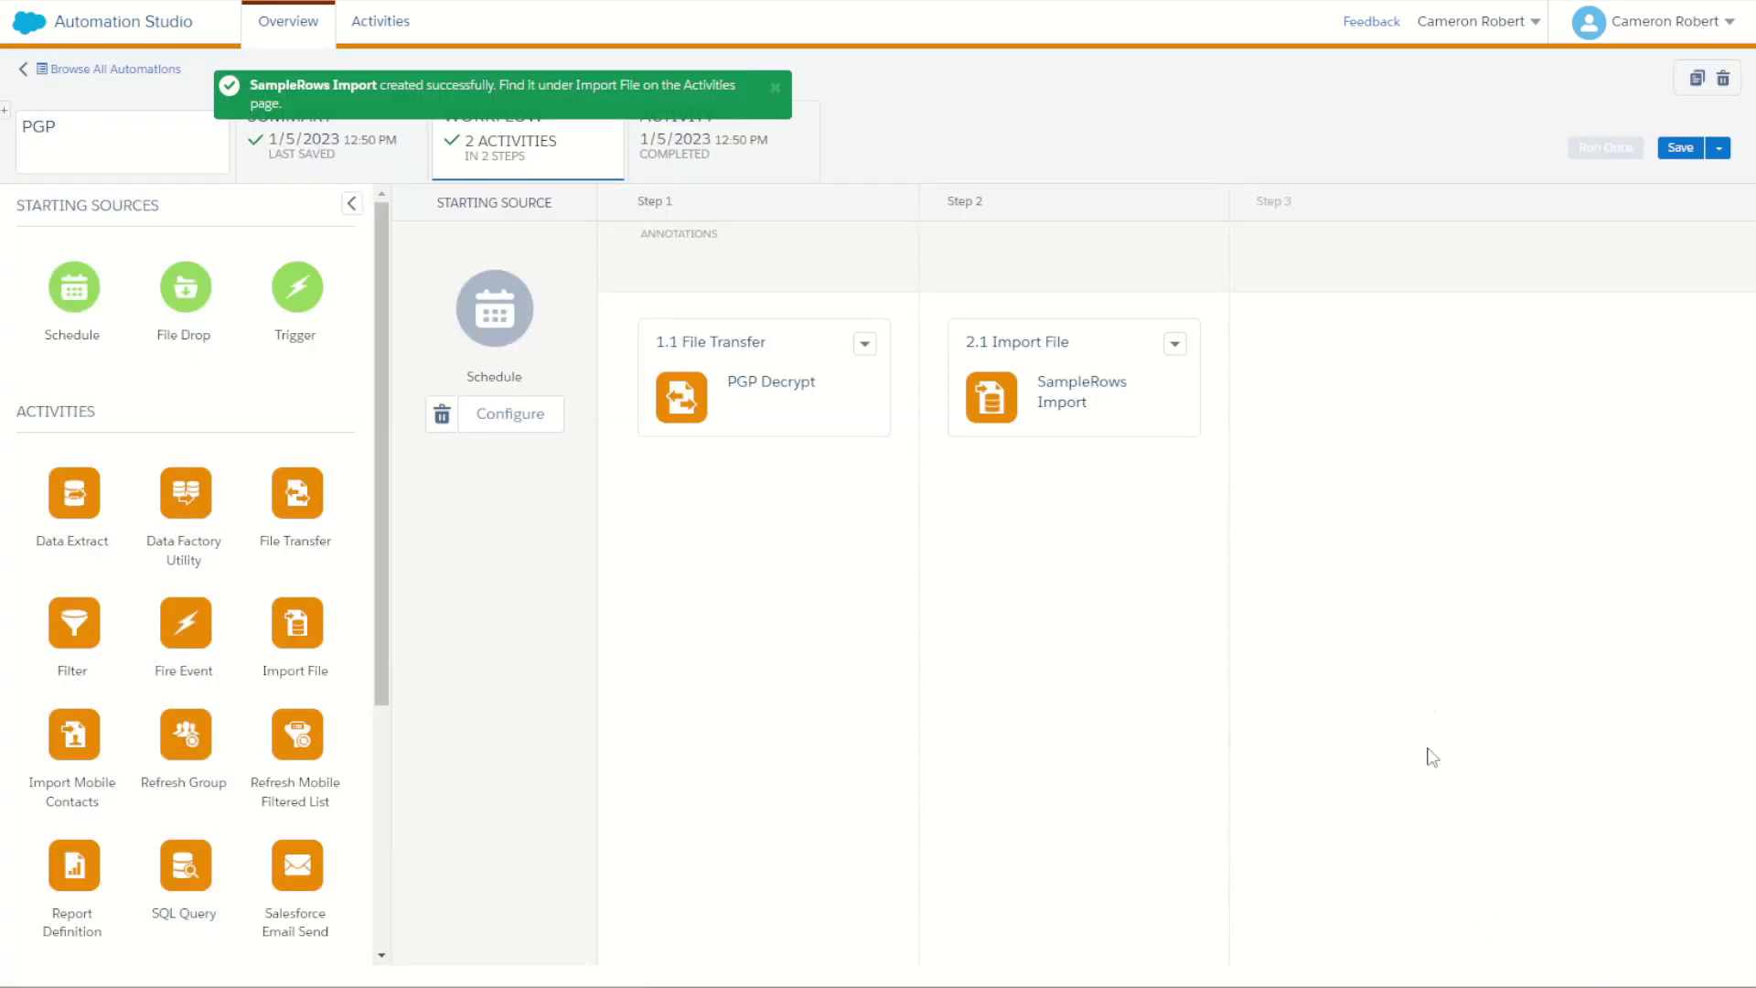
Step: Save the PGP automation, run only the 2.1 SampleRows Import step once, and refresh the run log
click(1688, 157)
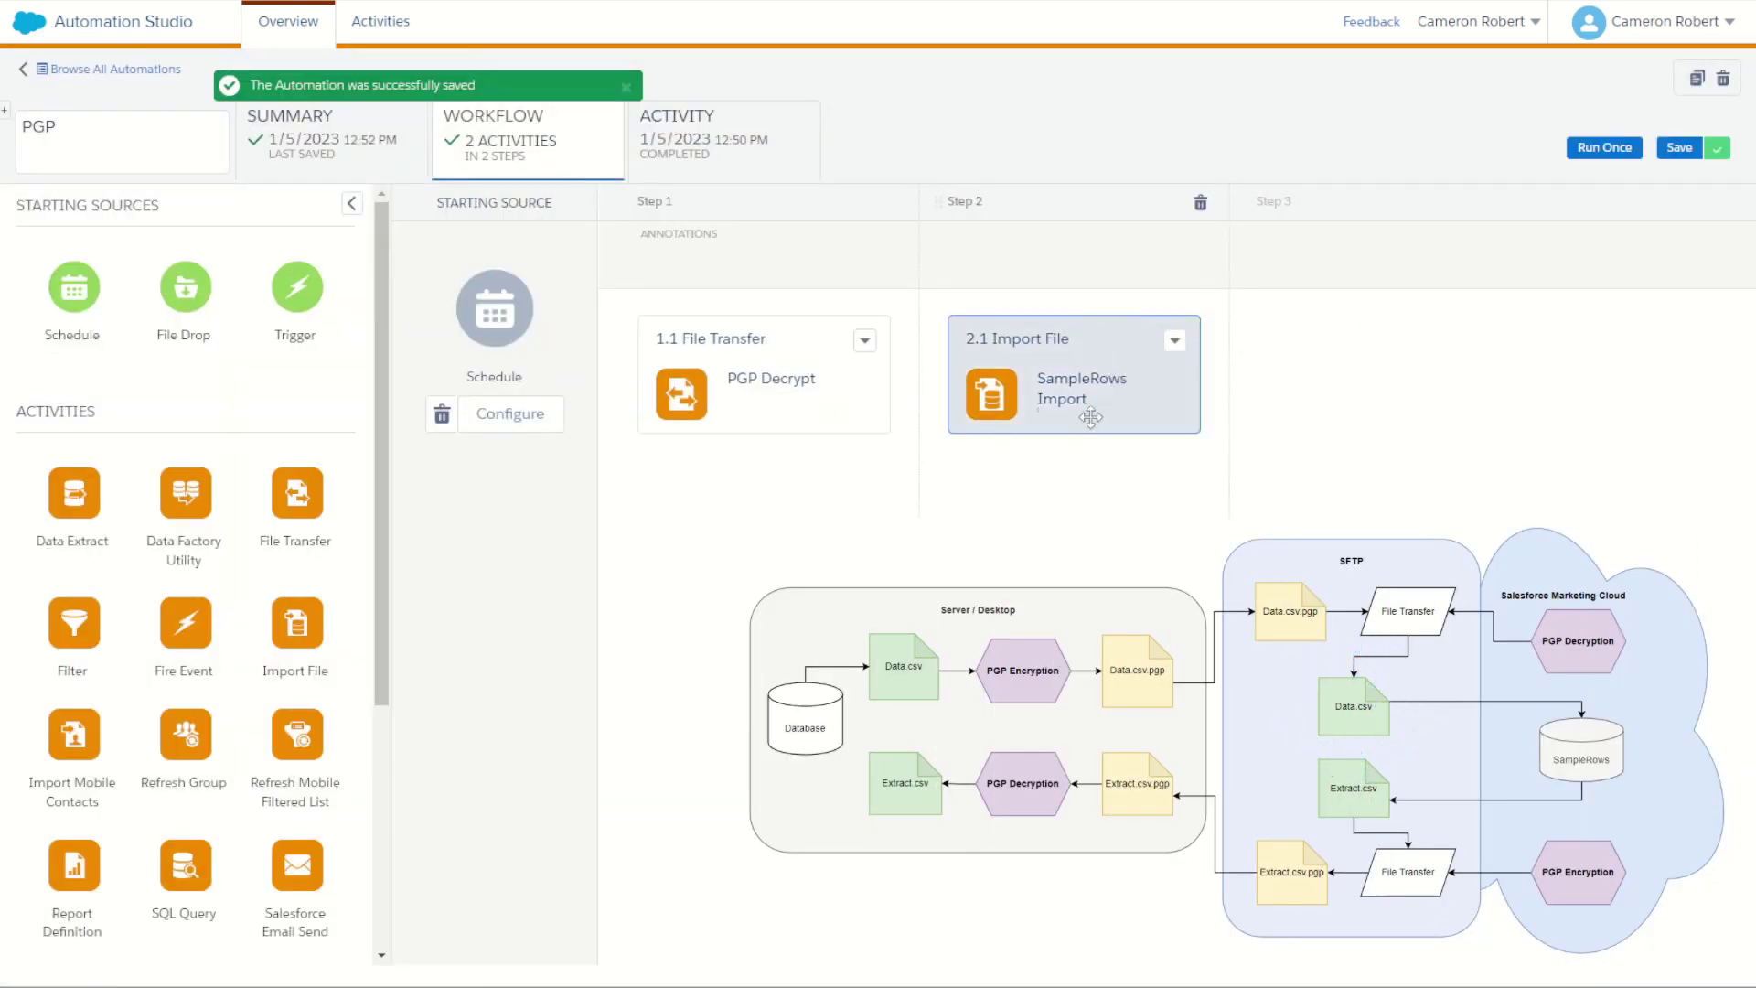
click(1604, 147)
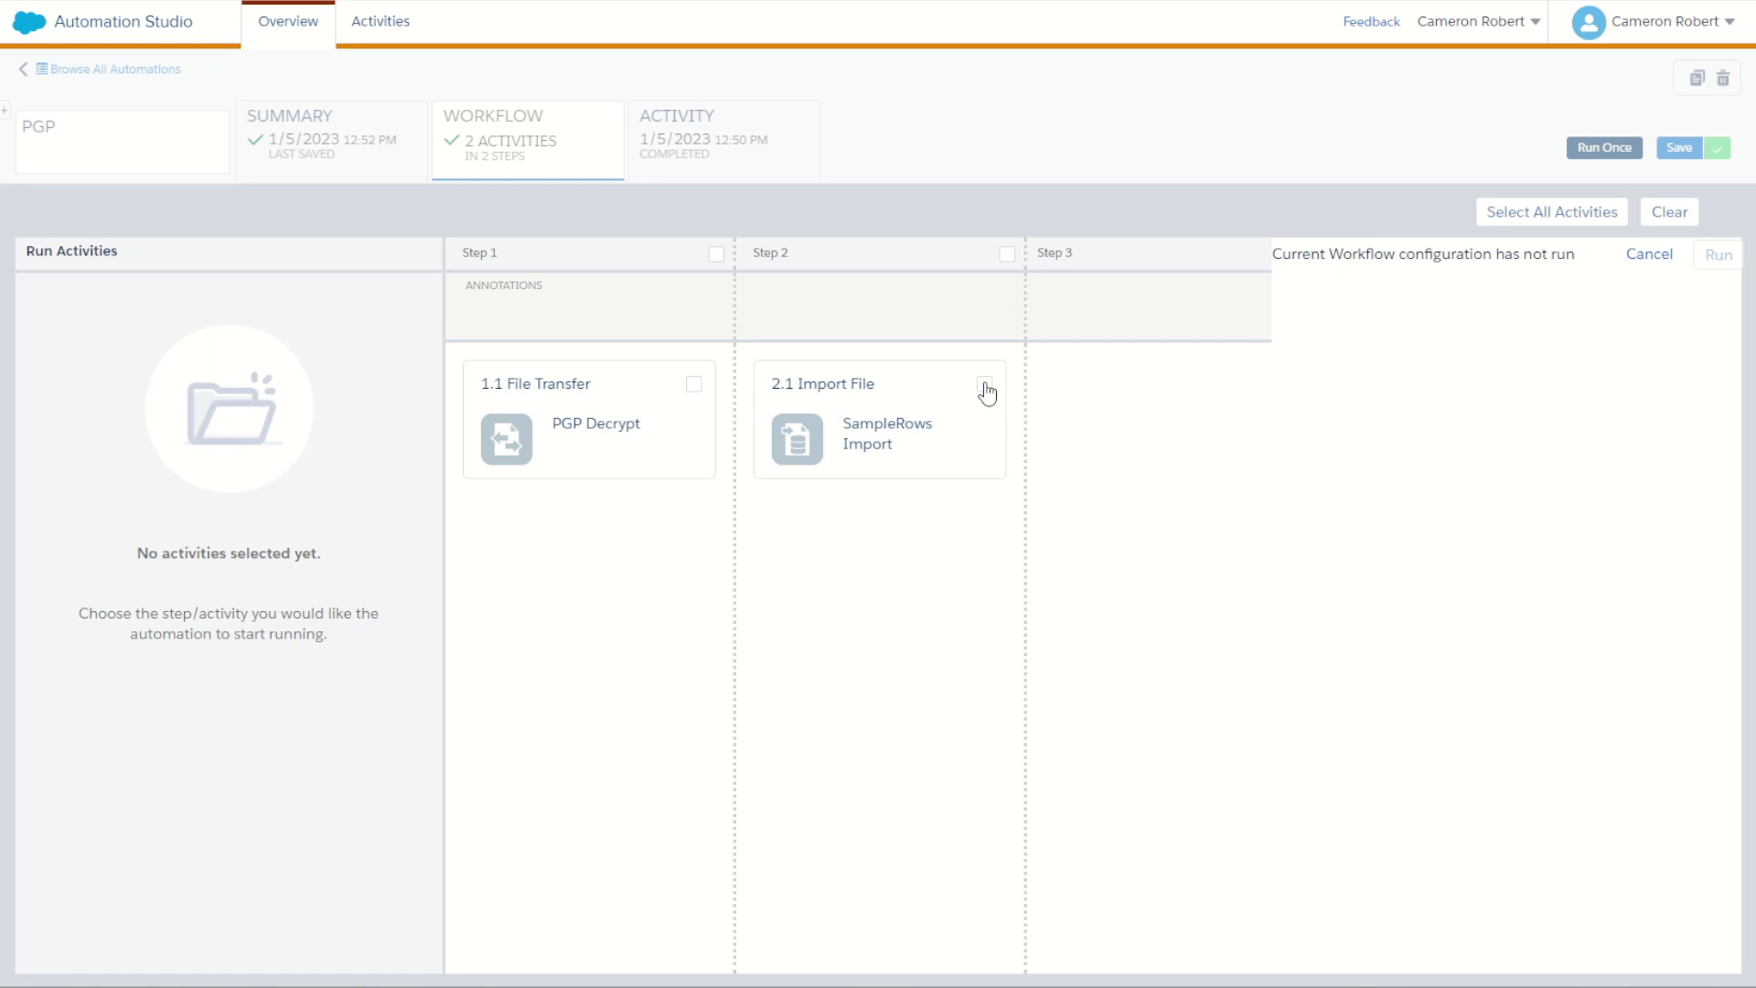
click(983, 387)
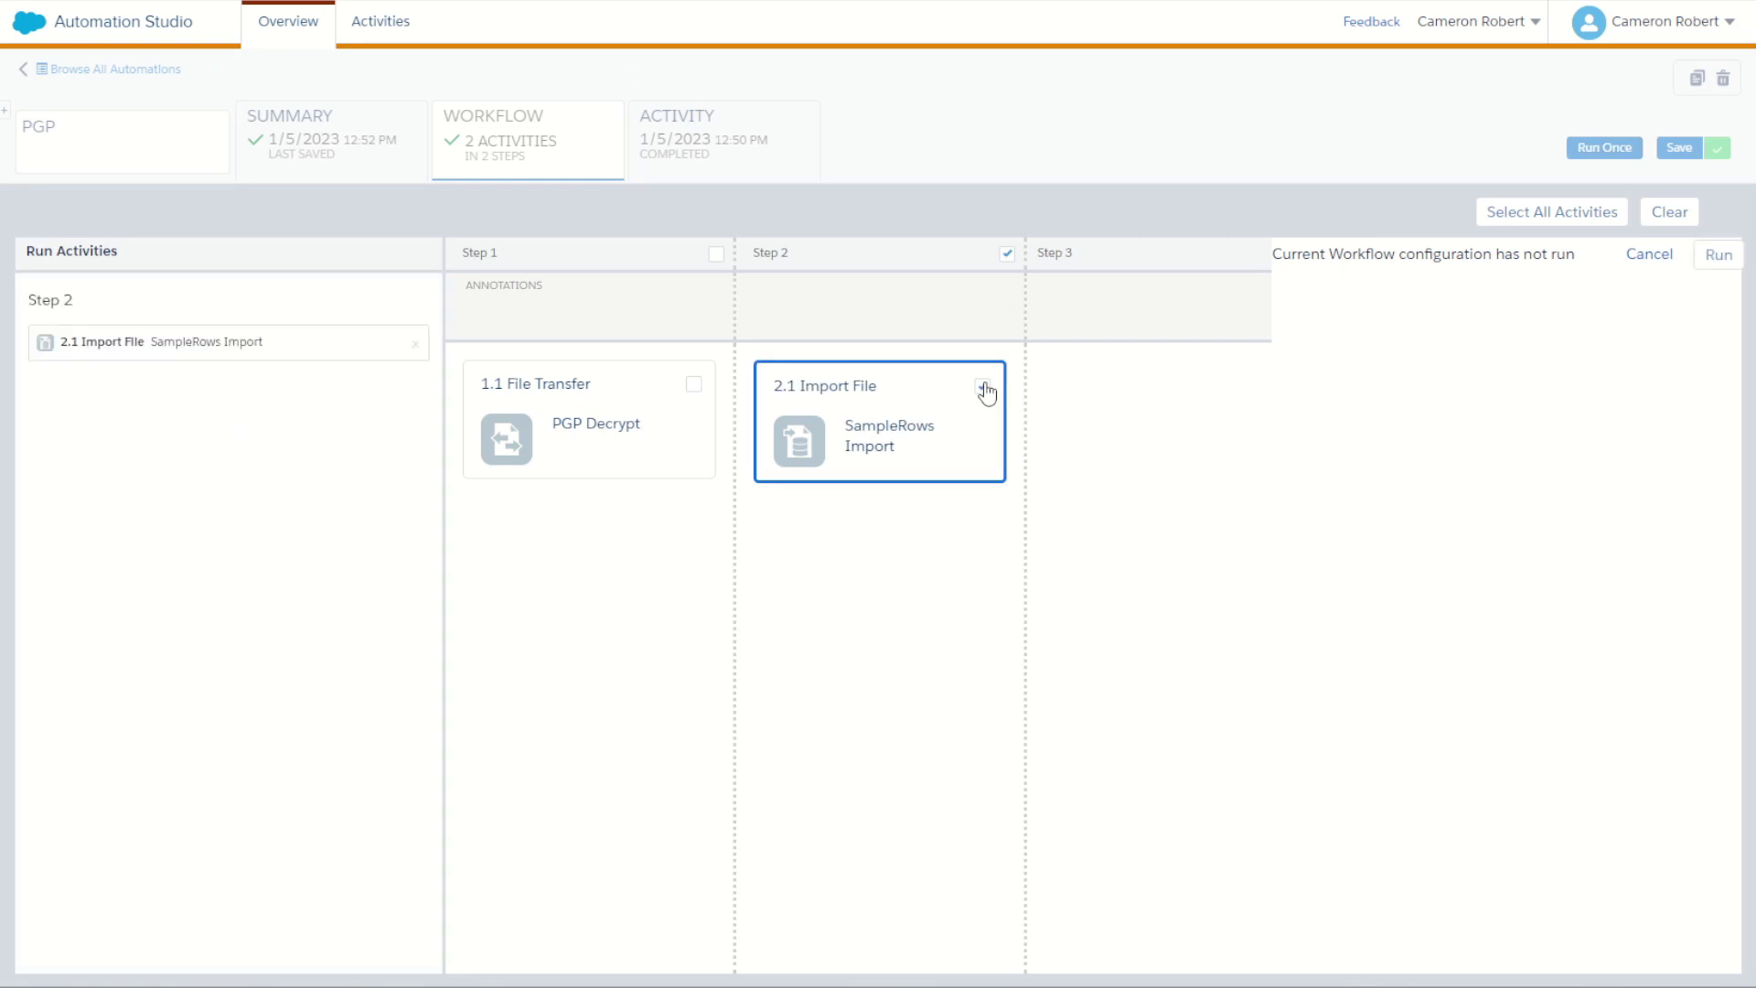
click(1717, 256)
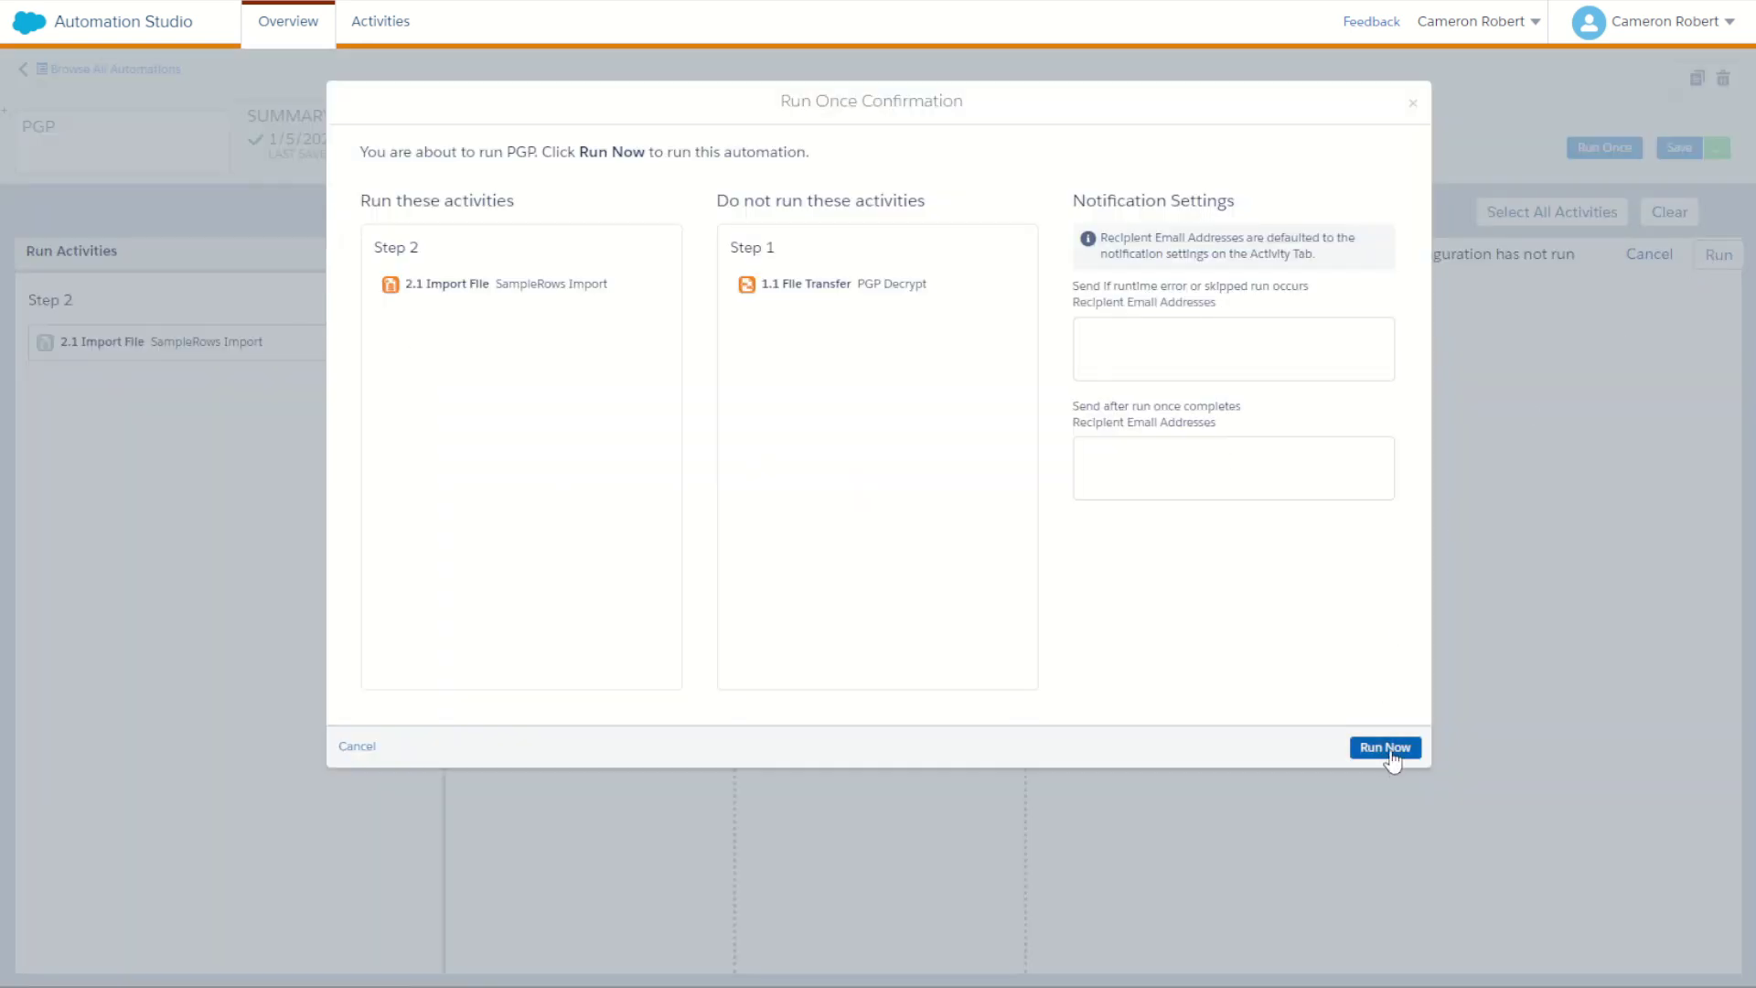
click(1387, 748)
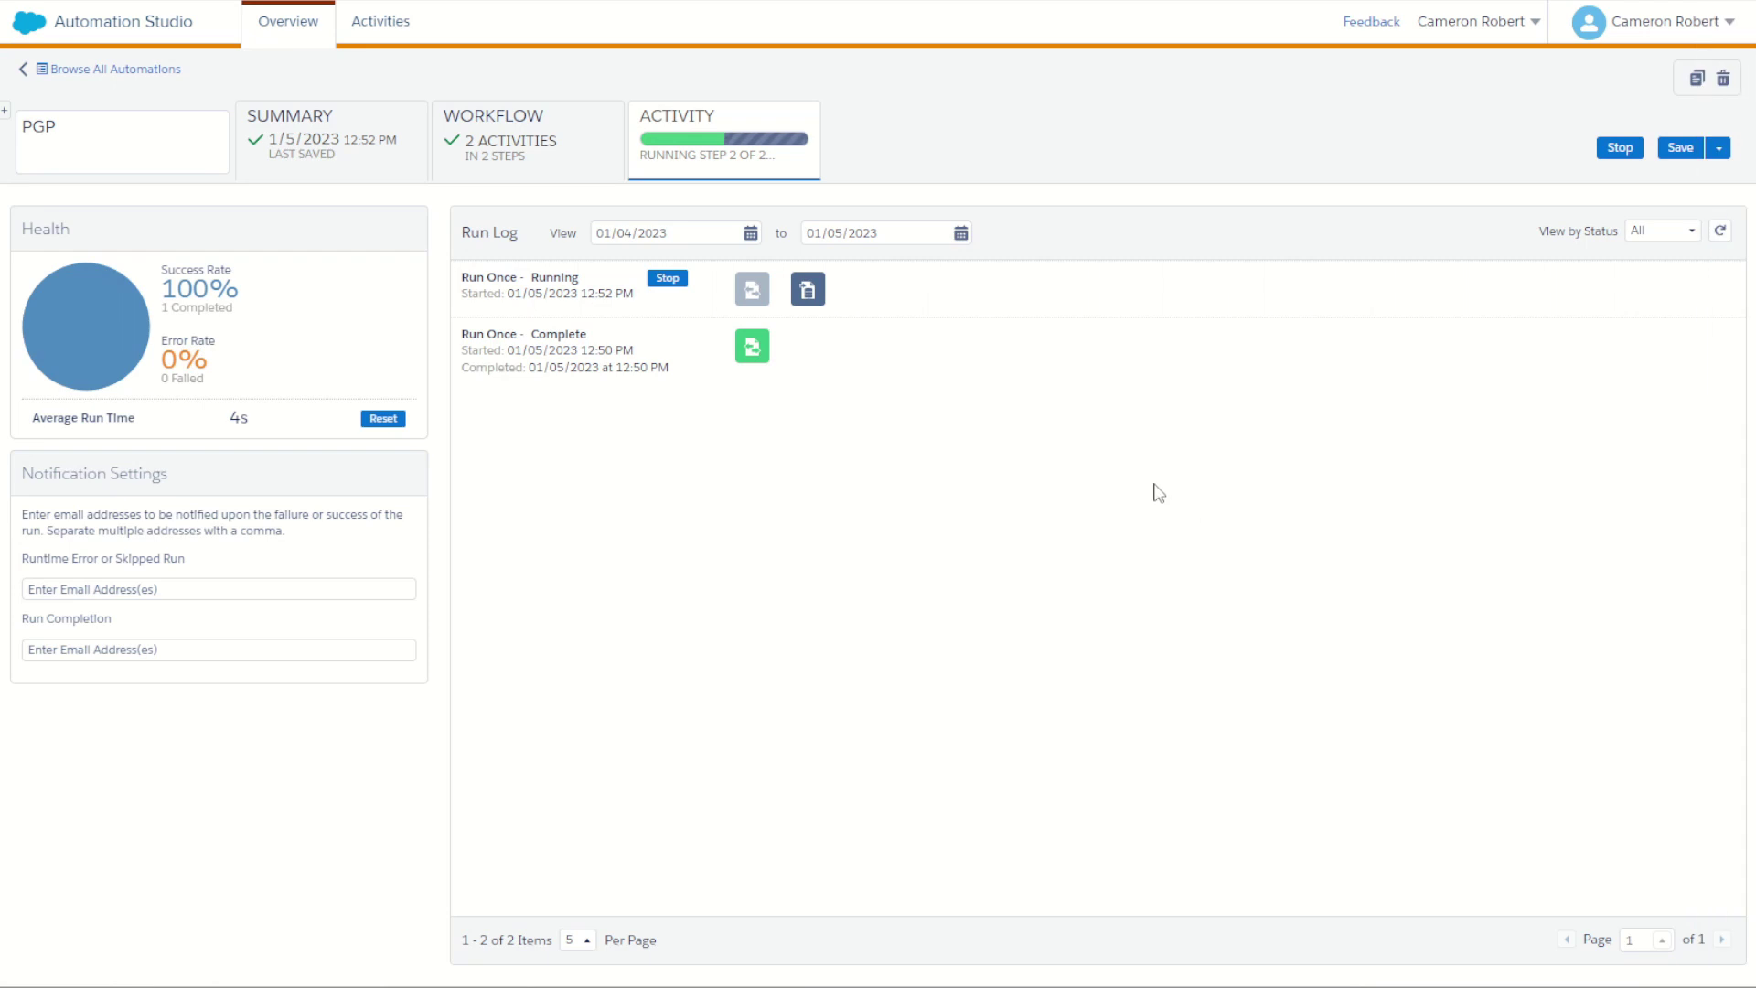
mouse_move(812, 294)
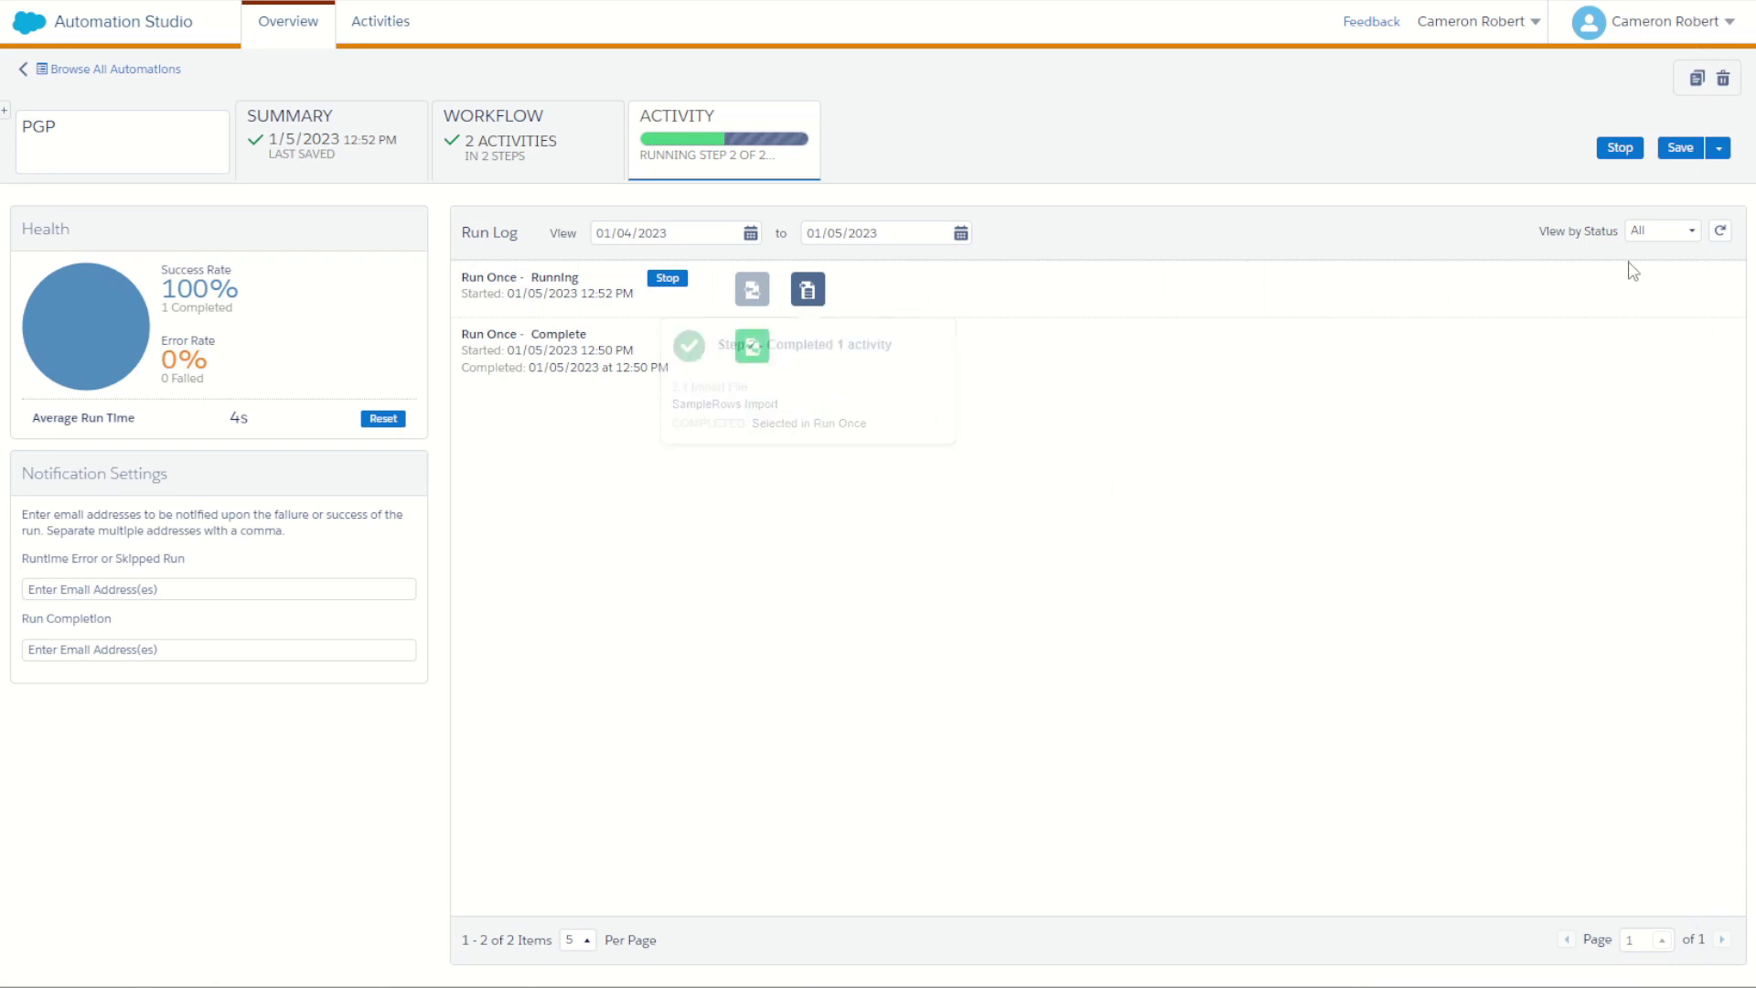
click(1720, 231)
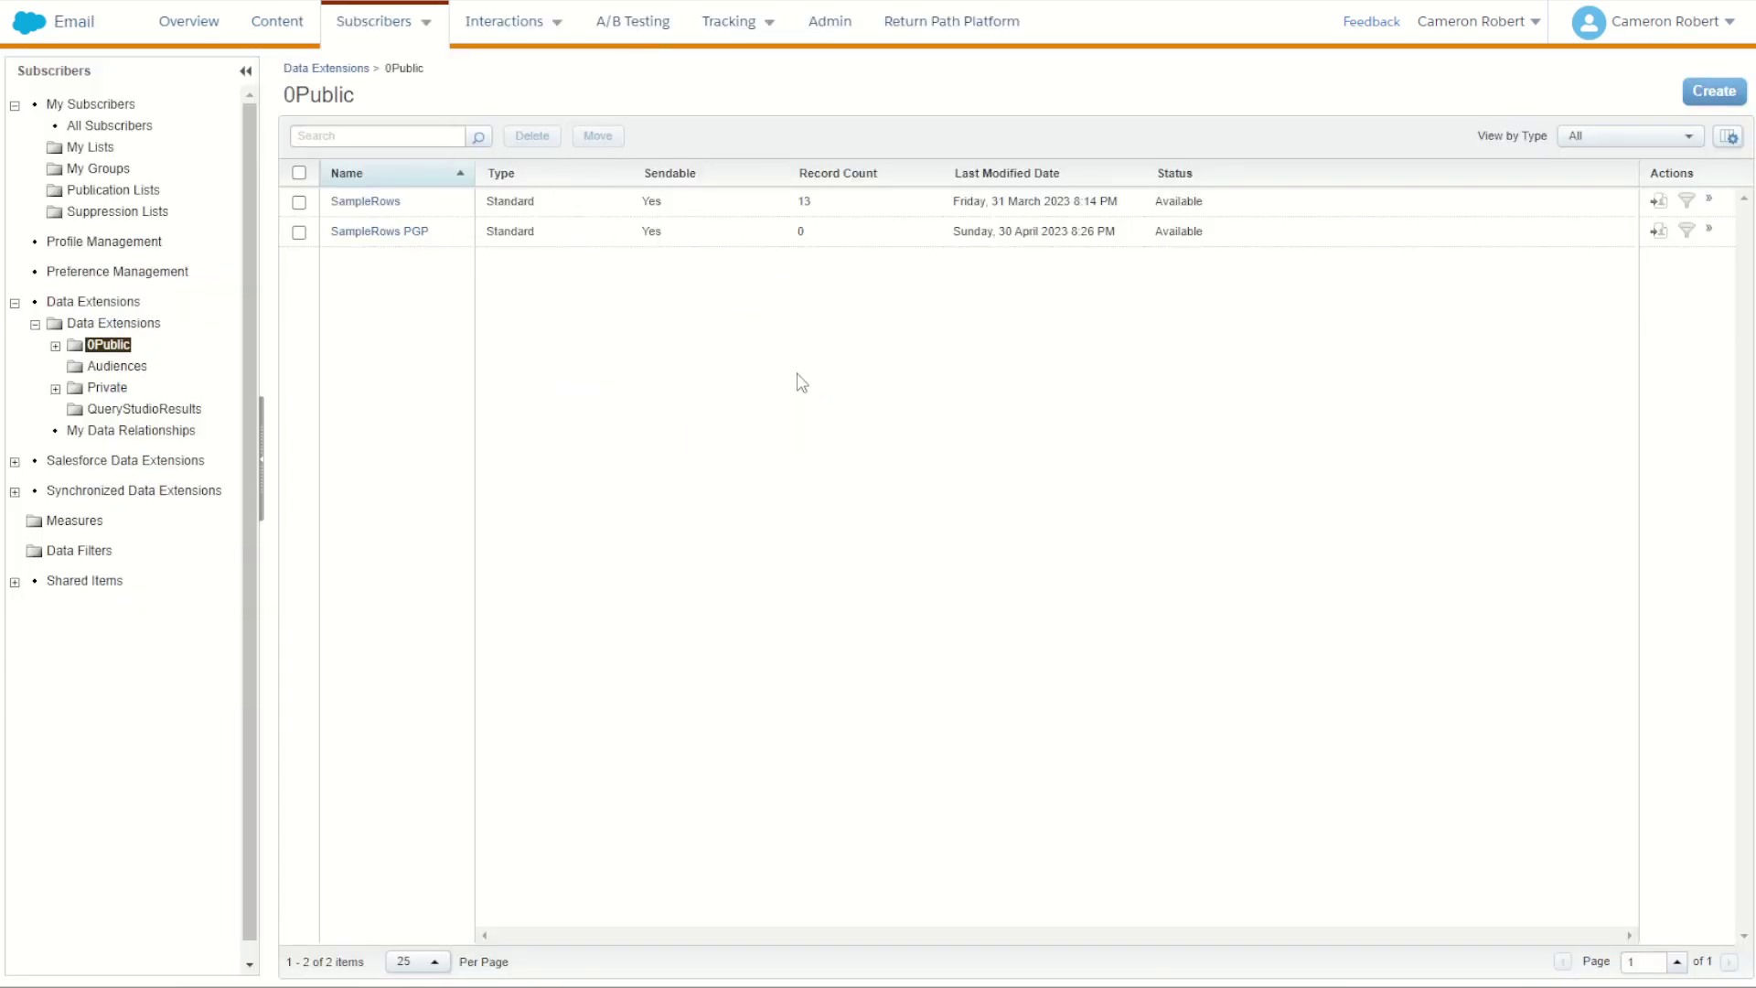
Step: Open the 0Public folder and check the 13 records in the SampleRows PGP data extension
click(122, 348)
click(415, 234)
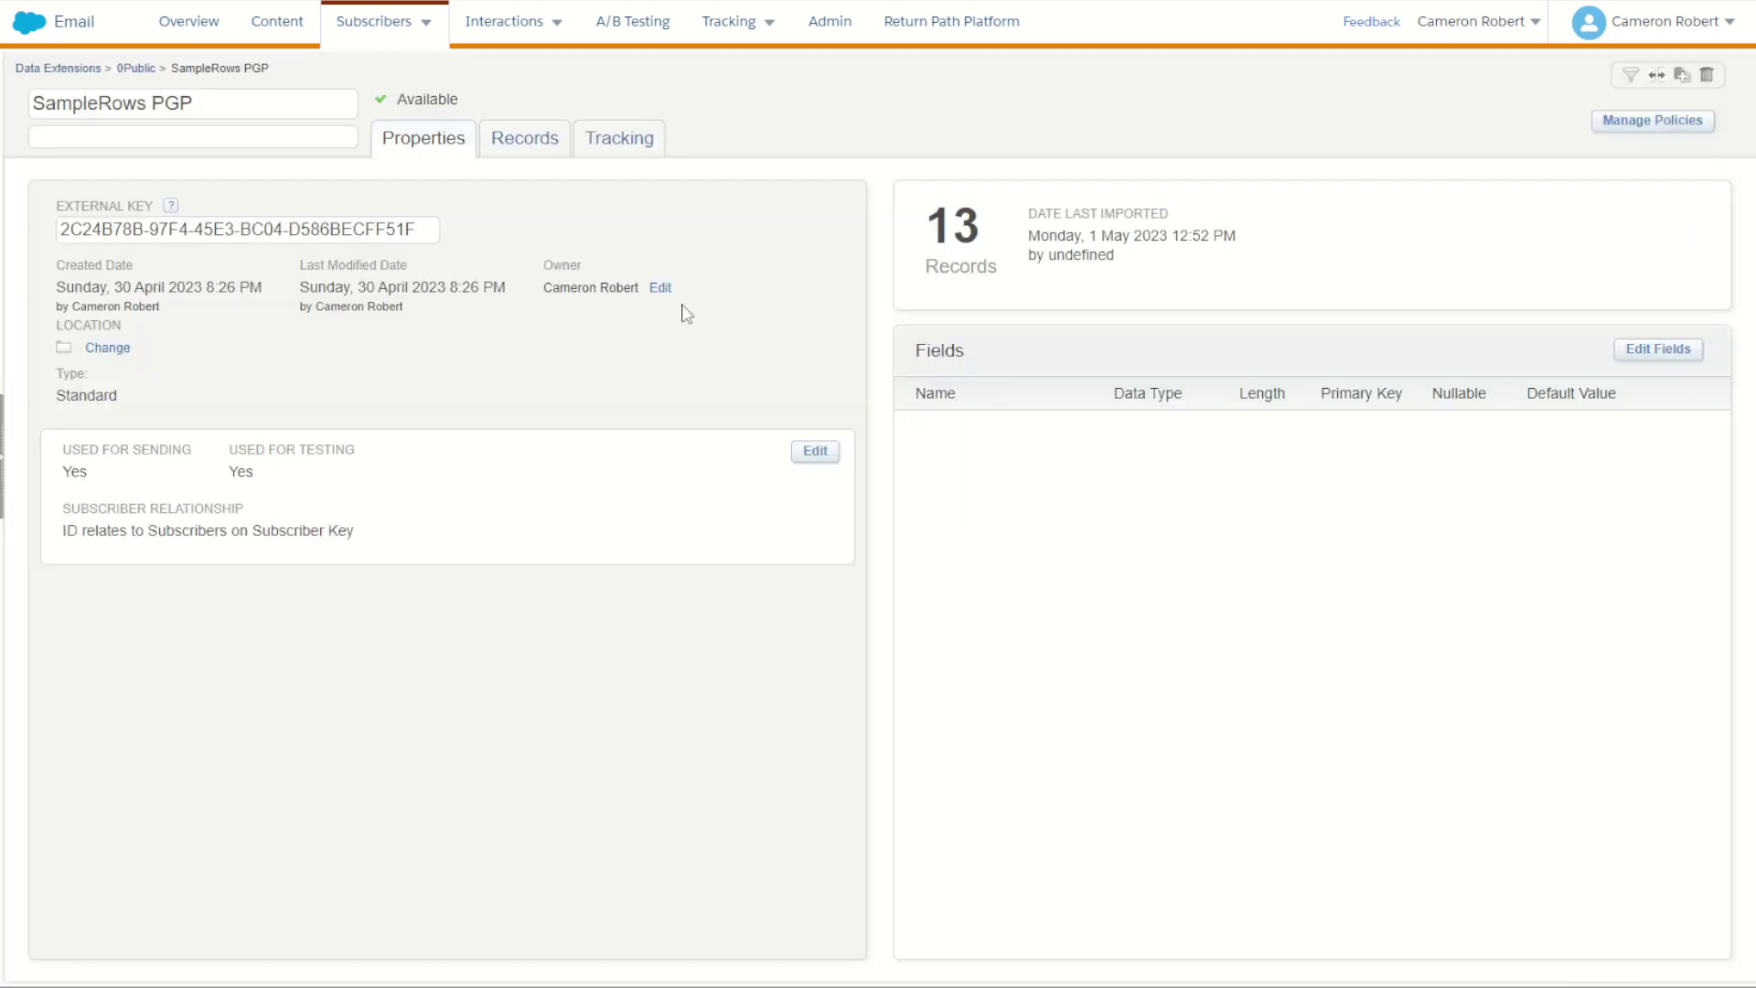
click(513, 140)
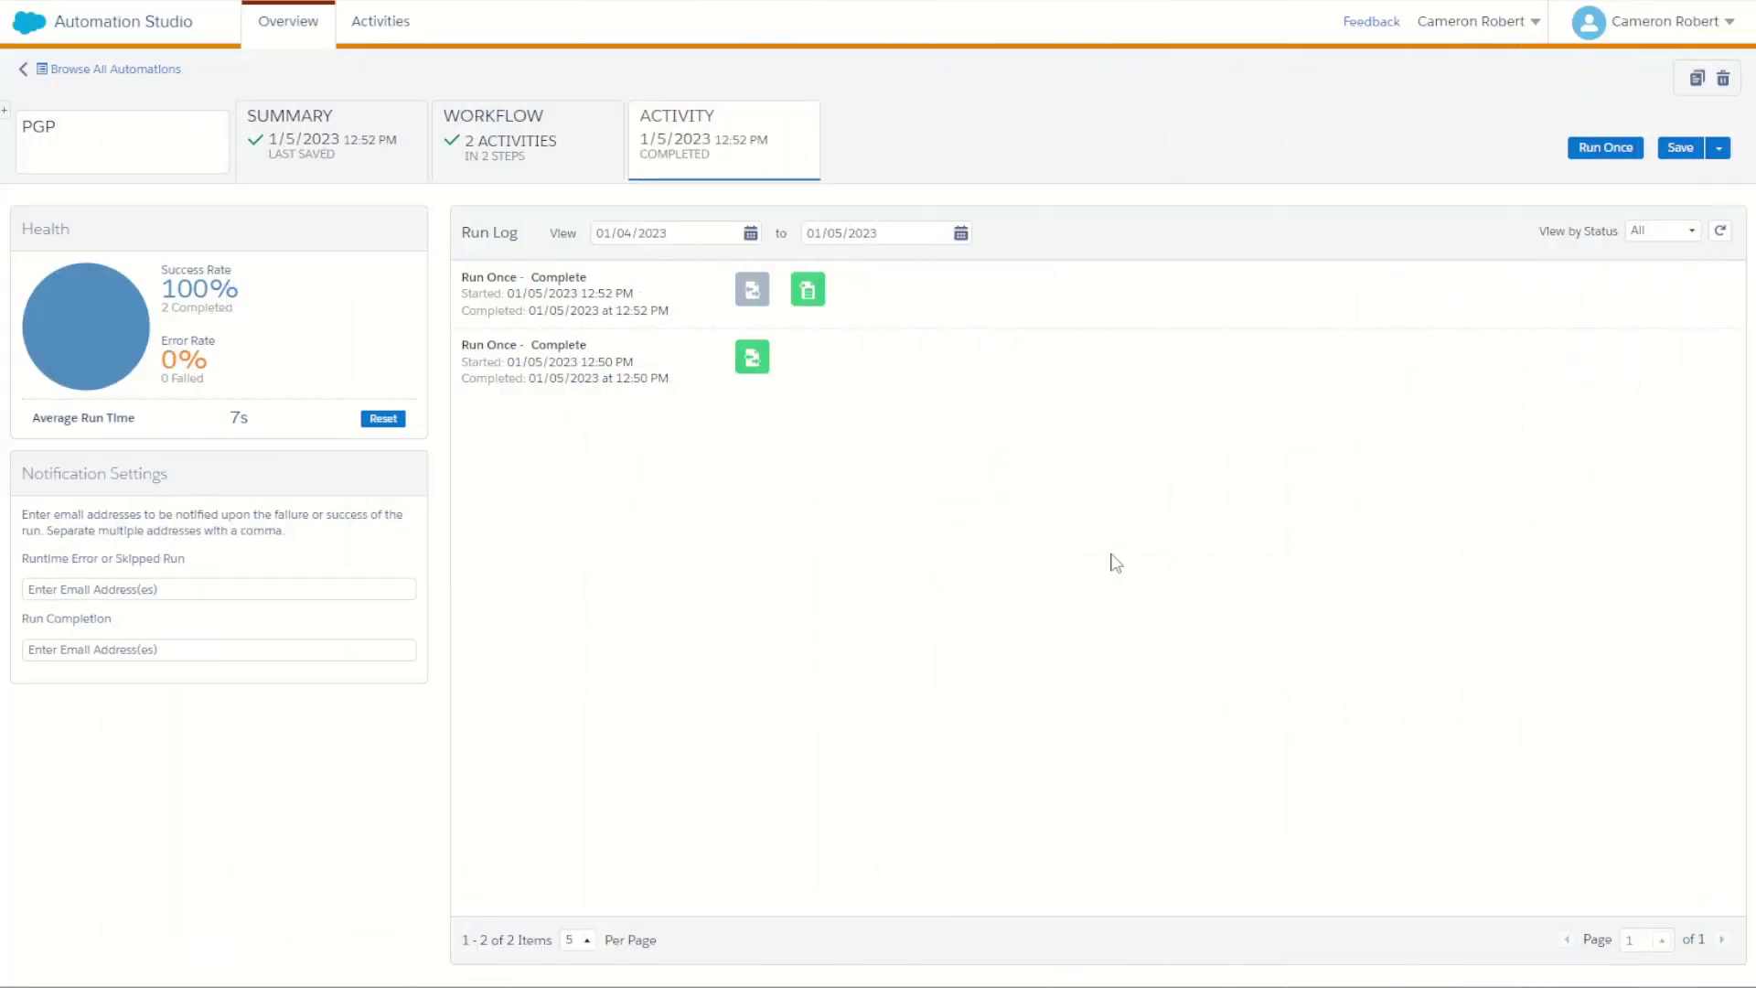
Step: Add a Data Extract activity to the workflow and start creating a new extract activity
click(547, 146)
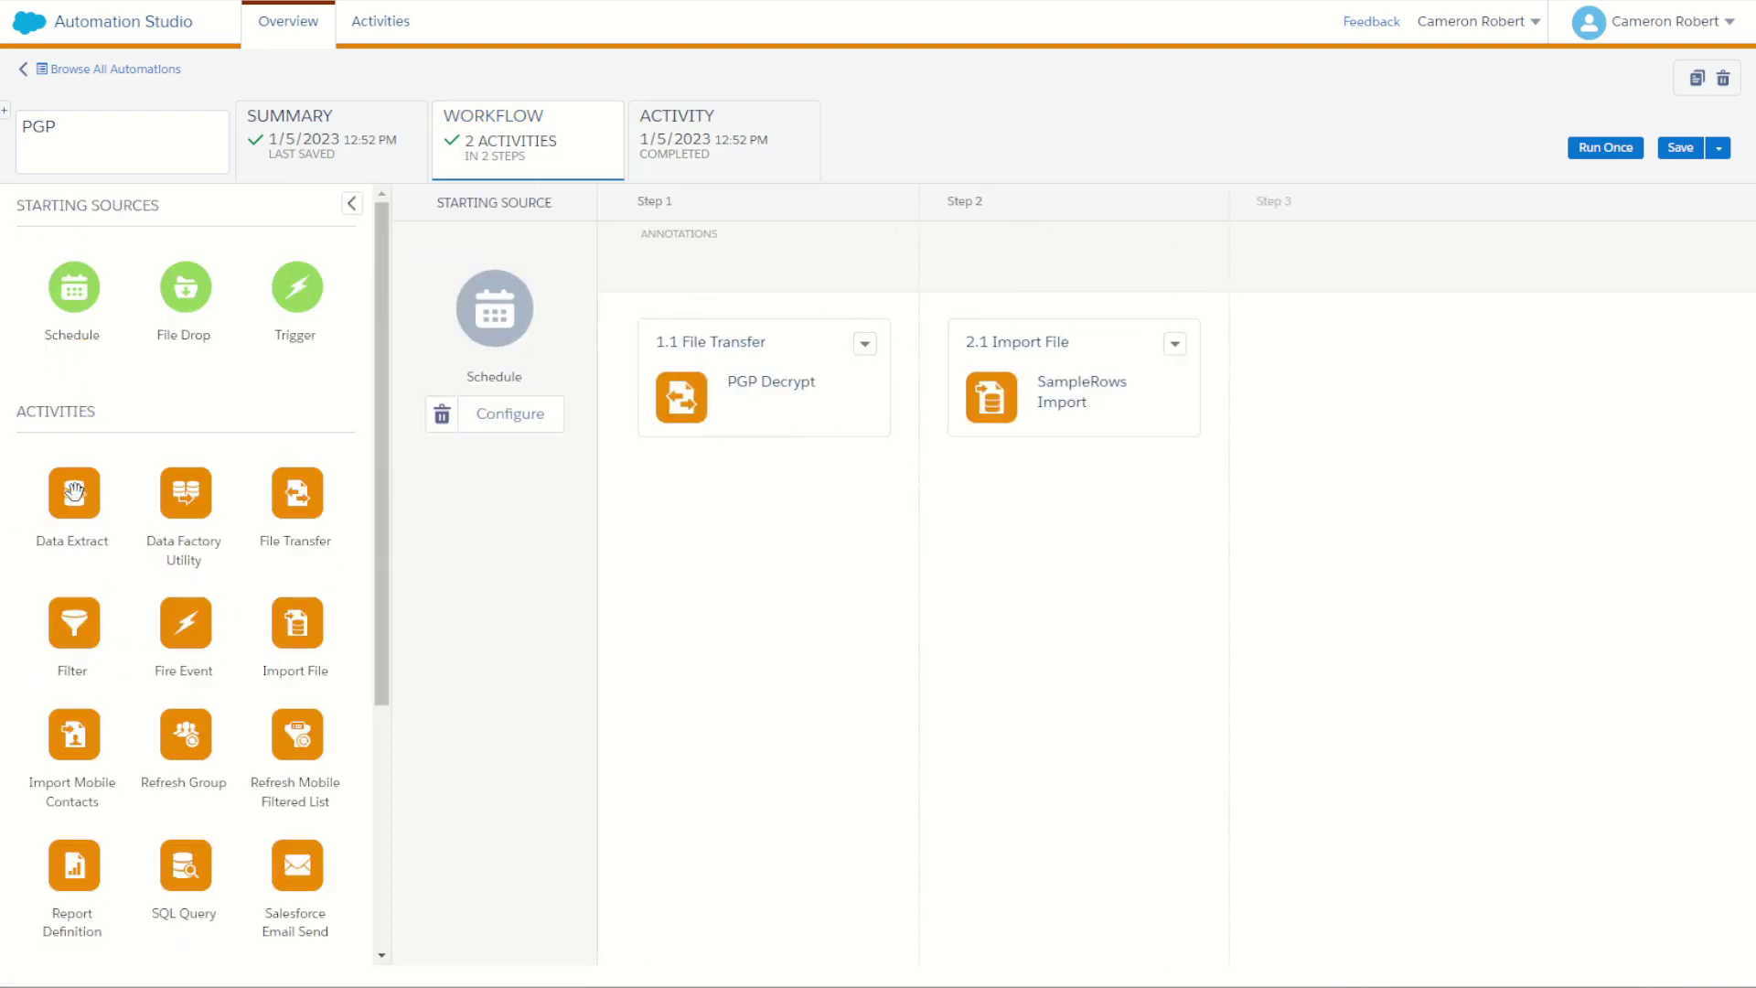
drag(74, 492, 1403, 410)
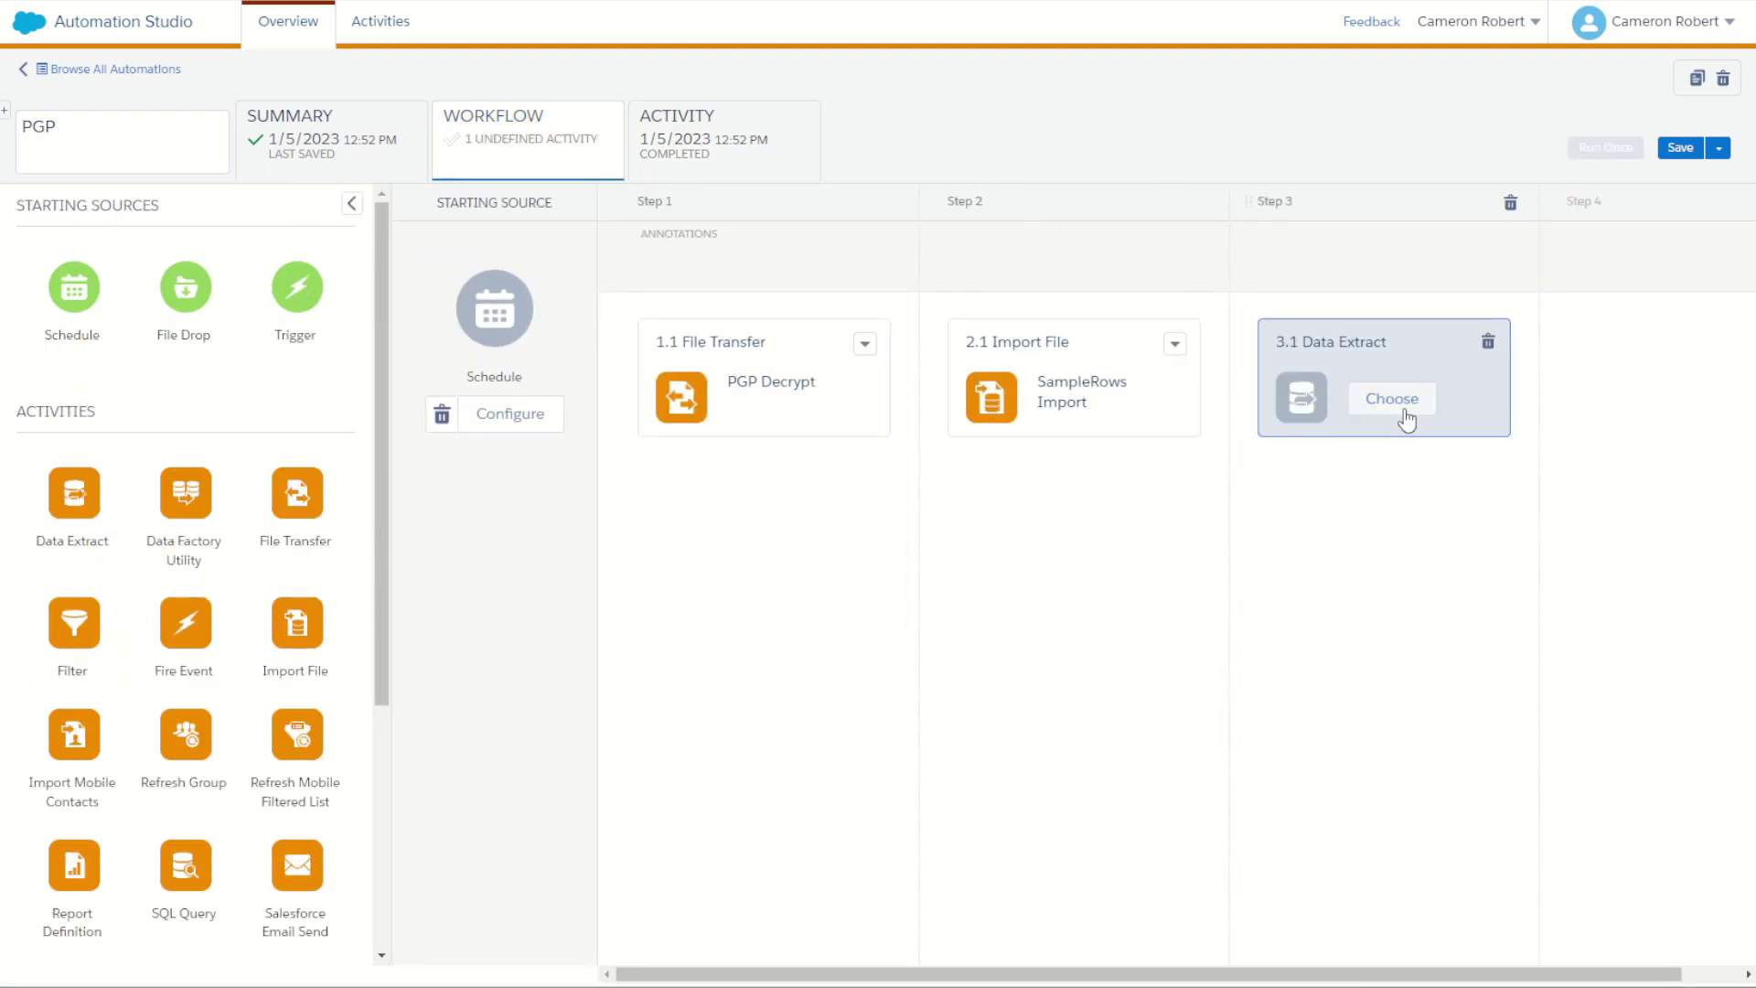
click(1407, 403)
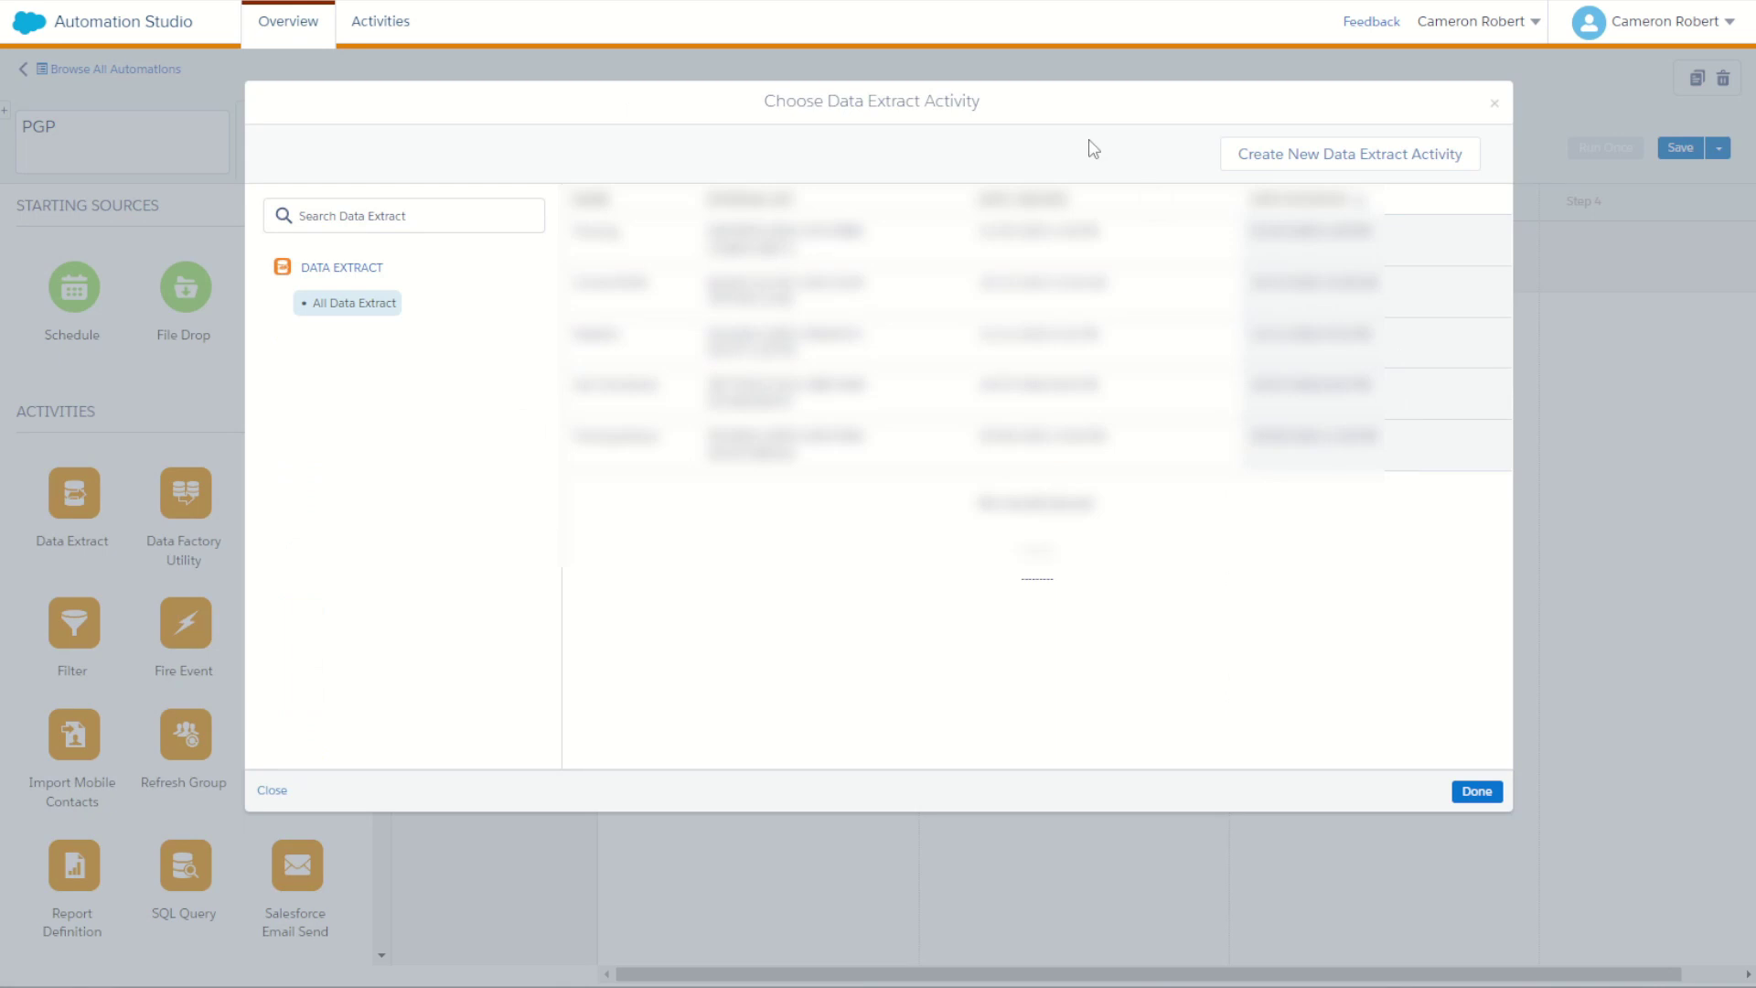
click(1280, 159)
Step: Name it SampleRows Extract with file pattern Extract.csv as a Data Extension Extract
click(487, 284)
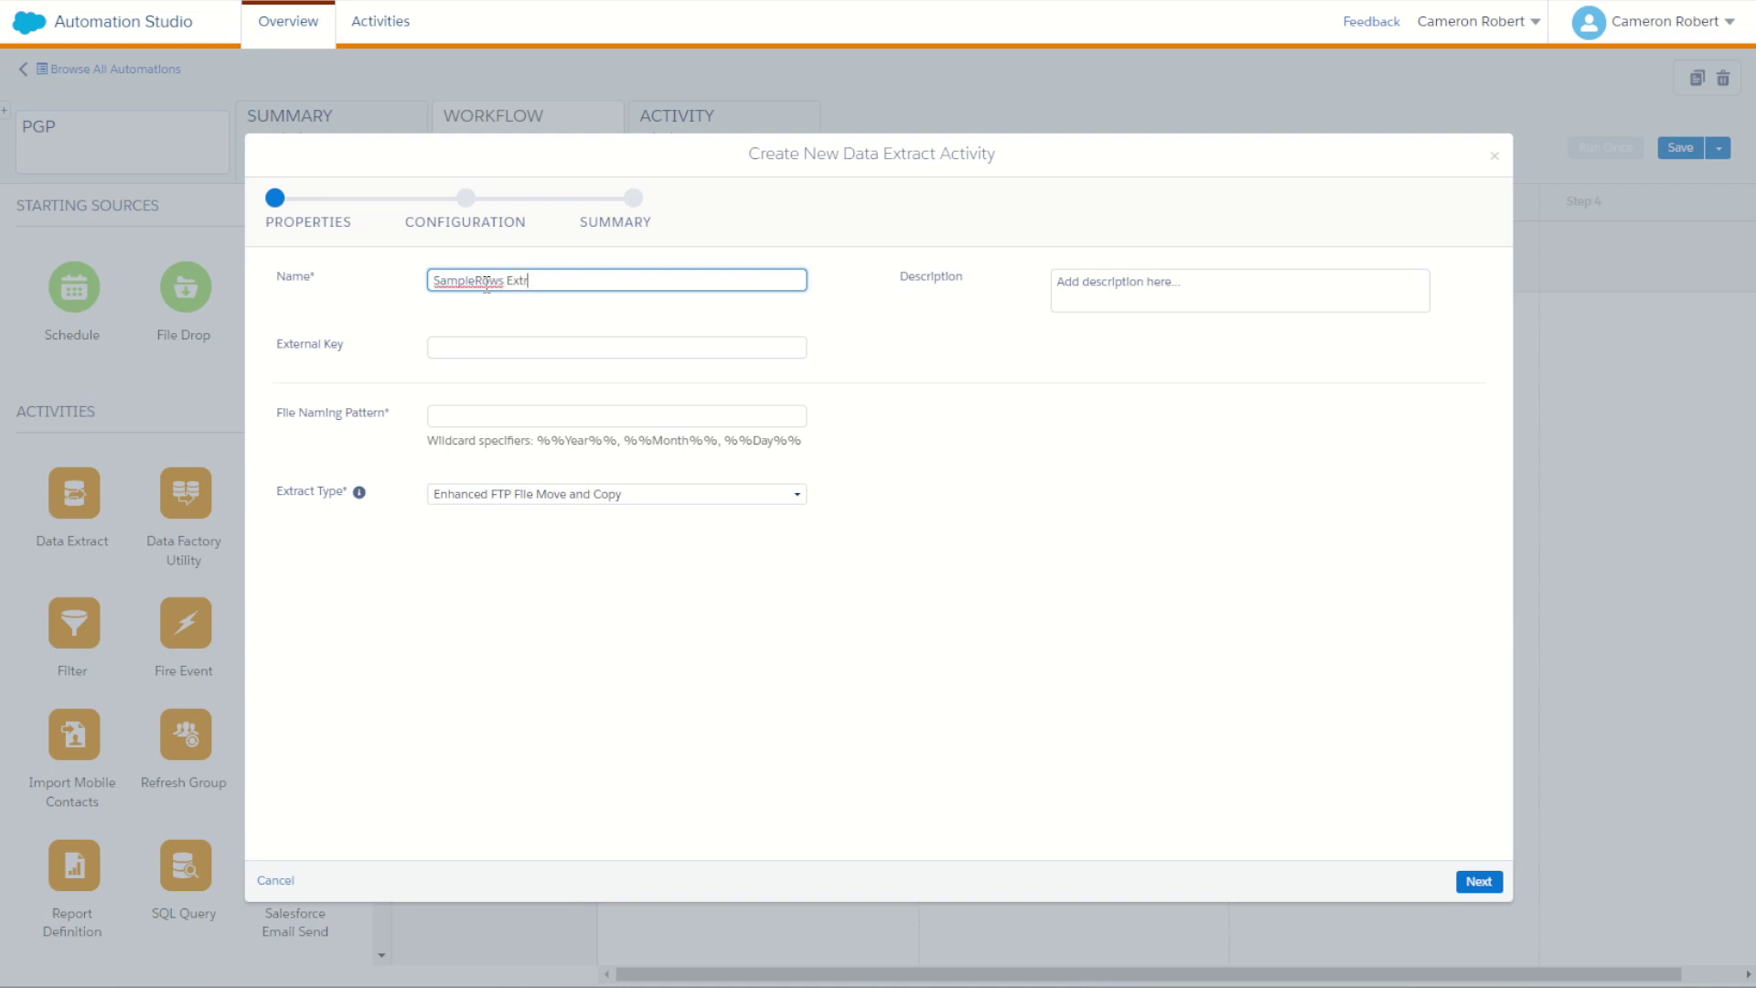
click(517, 400)
drag(510, 279, 542, 281)
click(522, 413)
text(Extract)
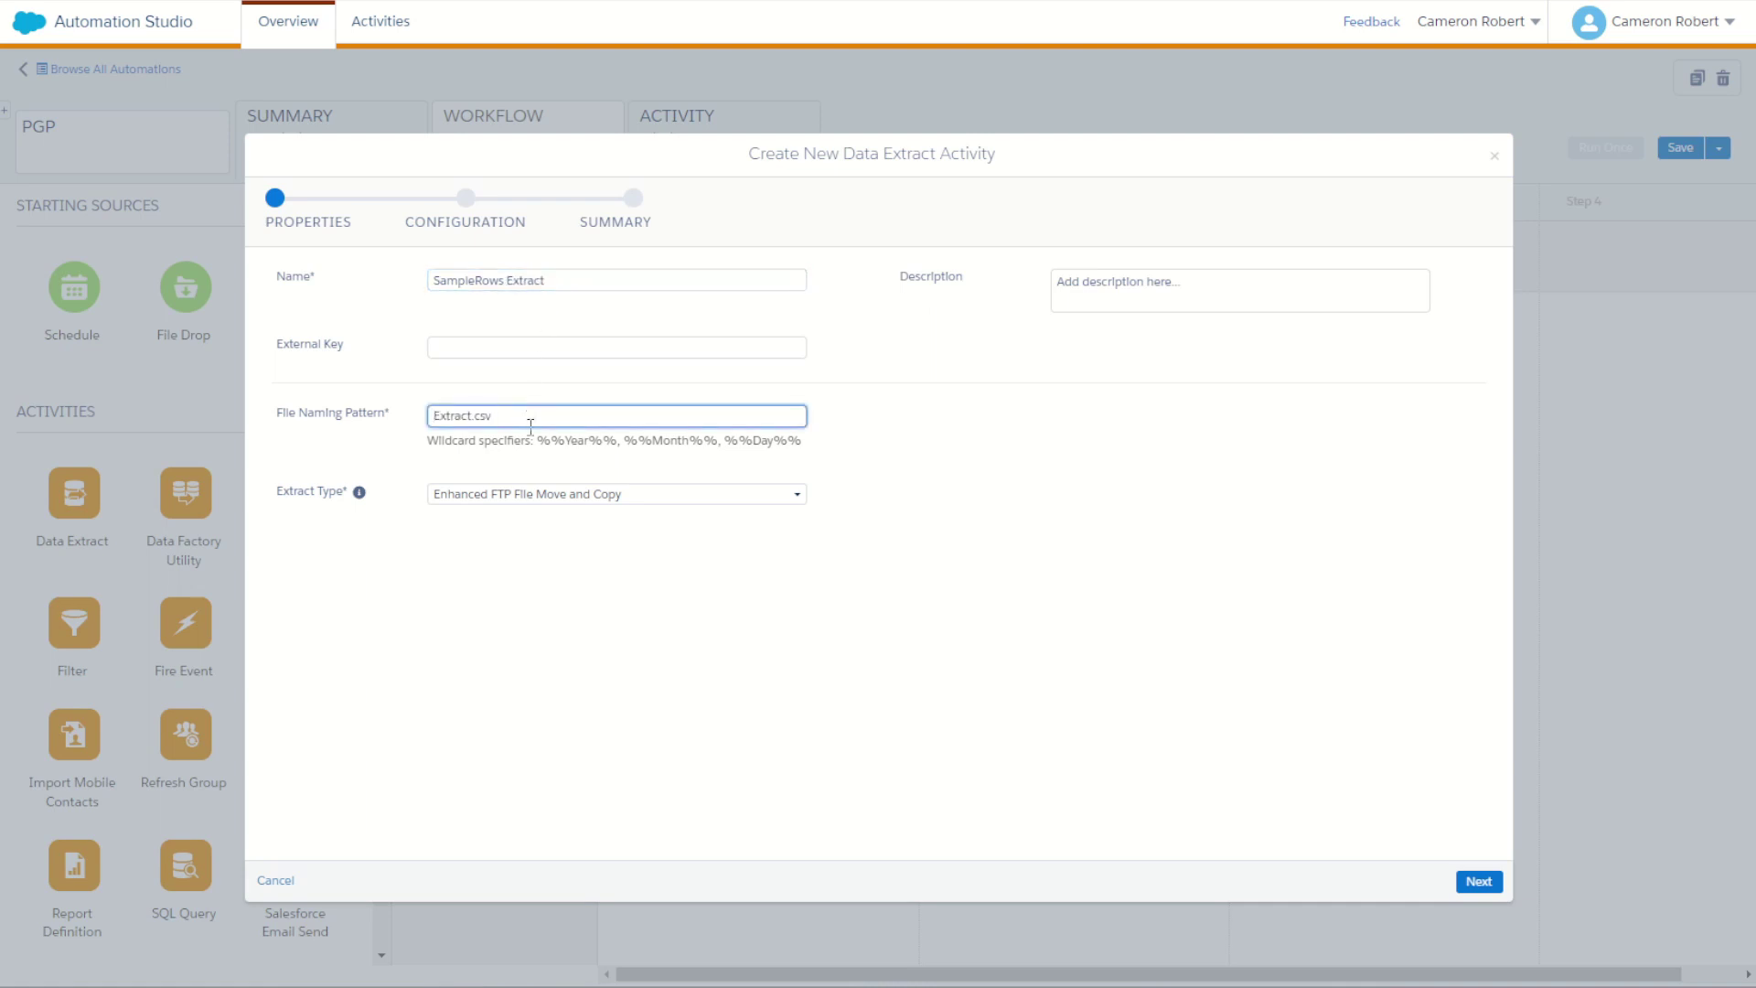
click(493, 496)
scroll(572, 590, down, 2)
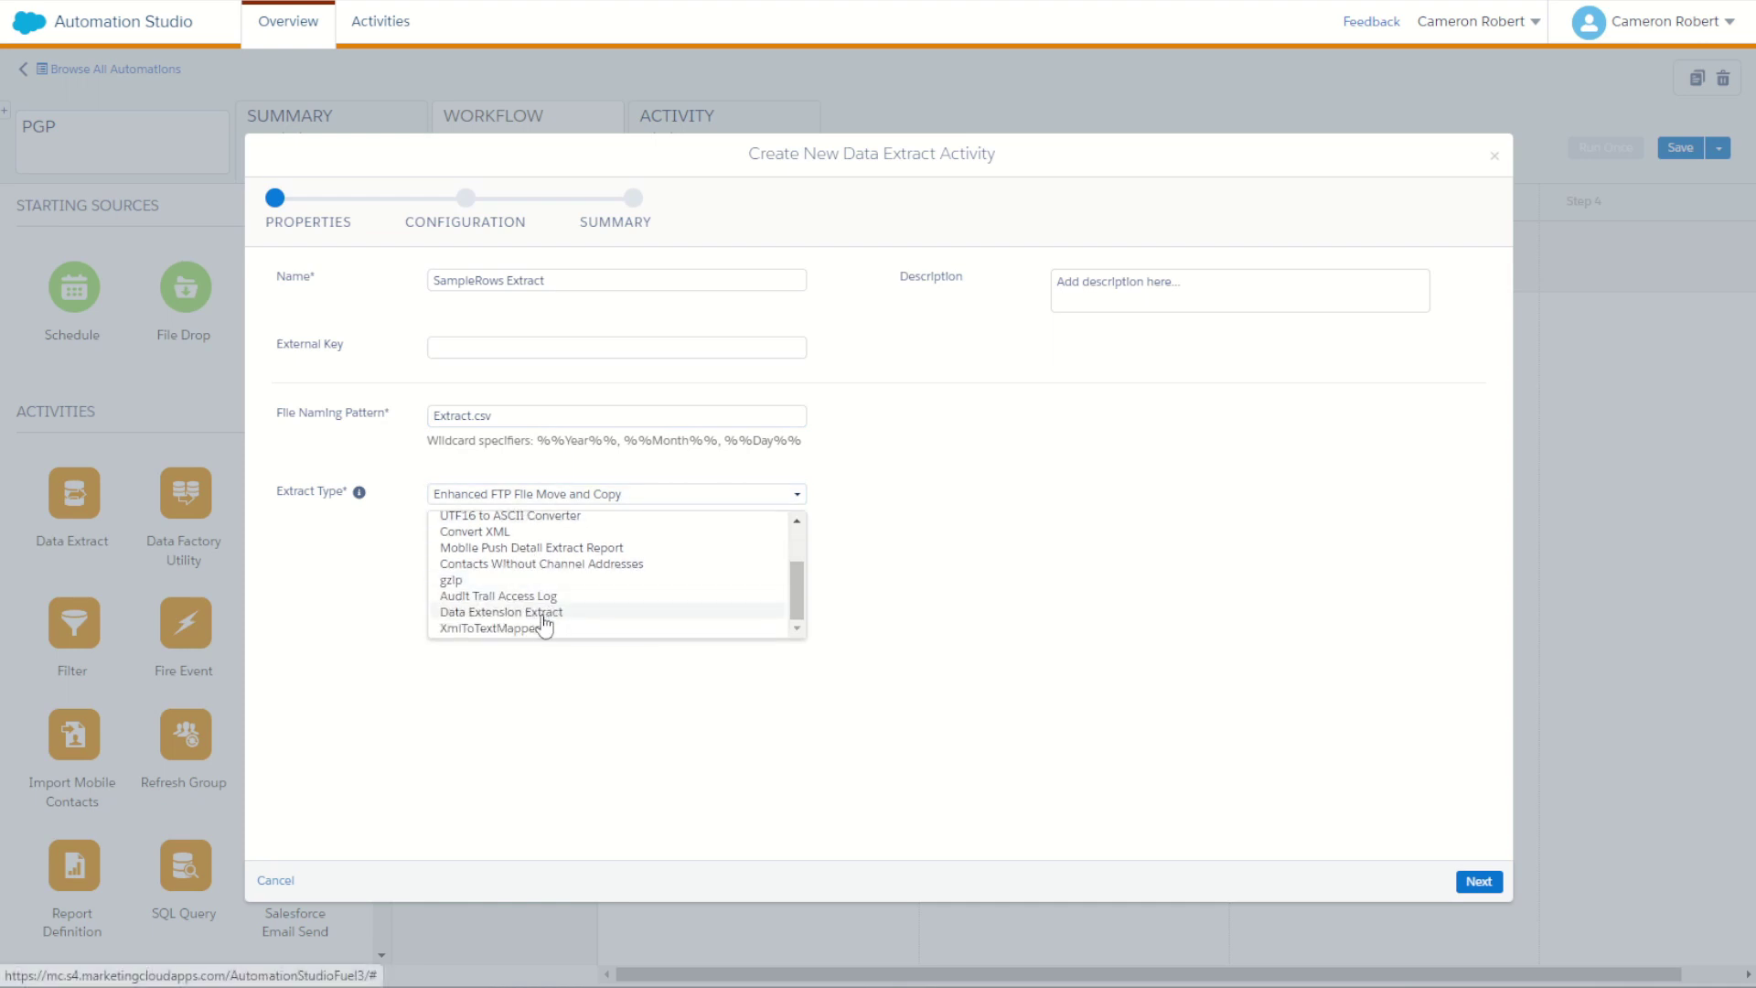
click(542, 612)
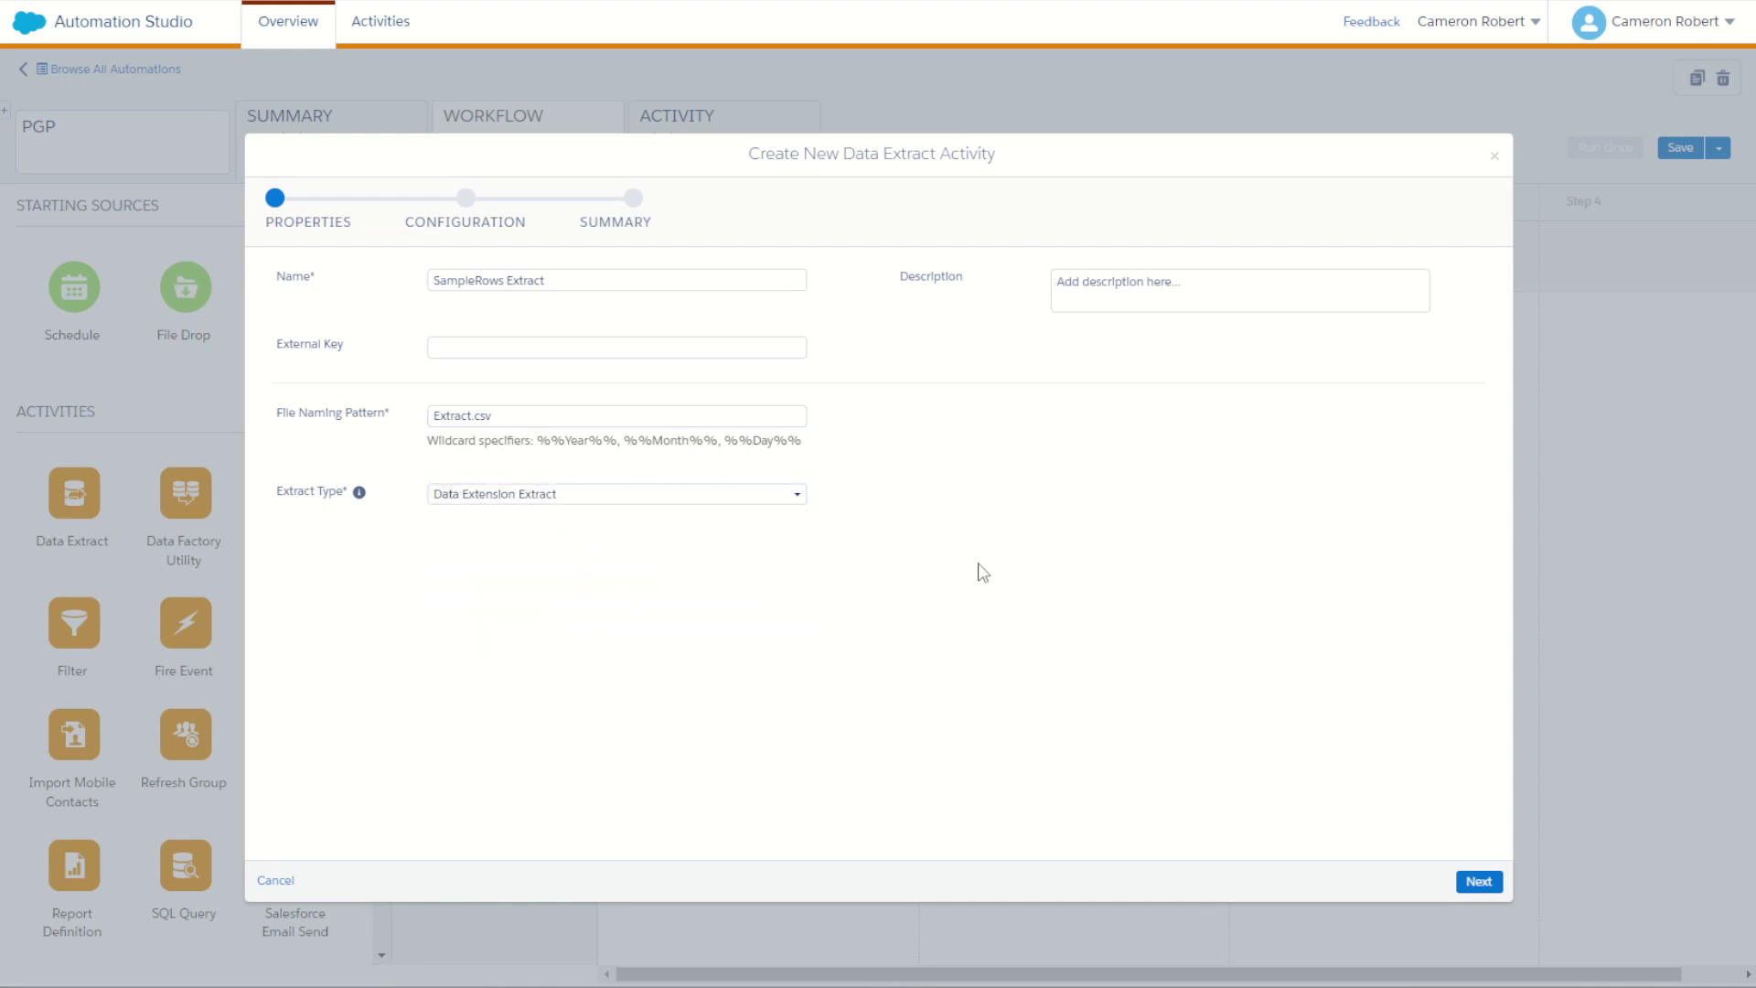
click(1470, 881)
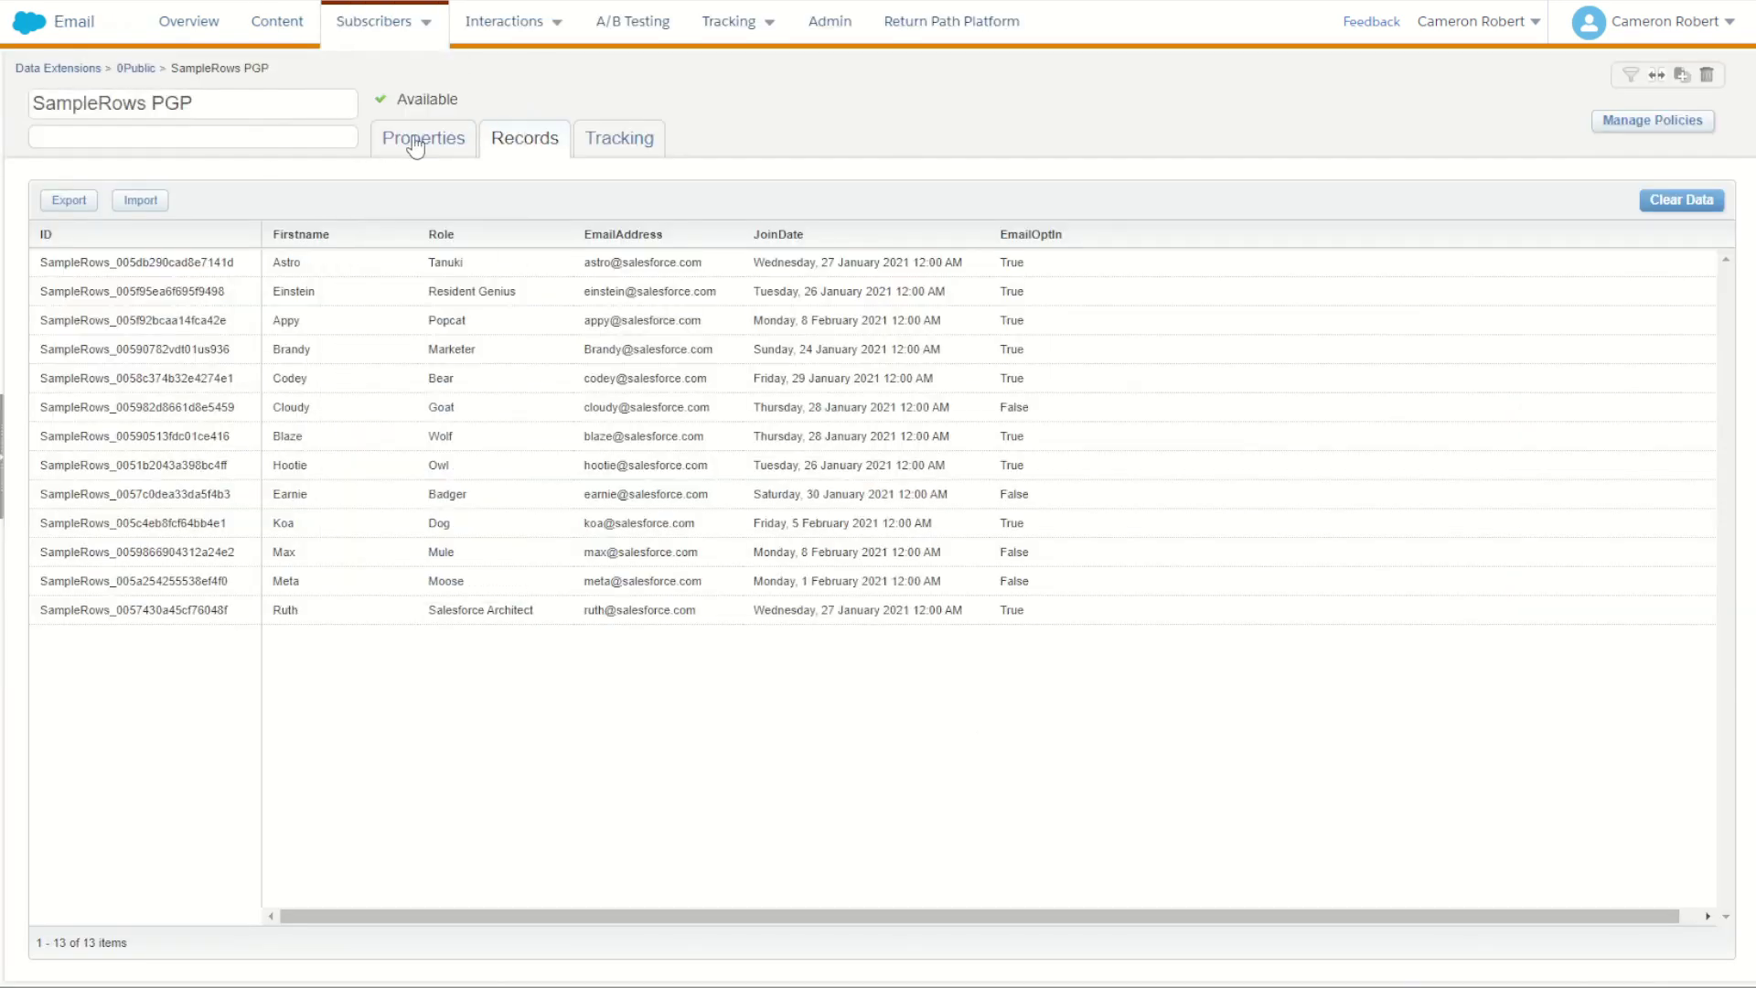
Step: Select the SampleRows PGP data extension's external key in its properties
click(416, 142)
click(196, 231)
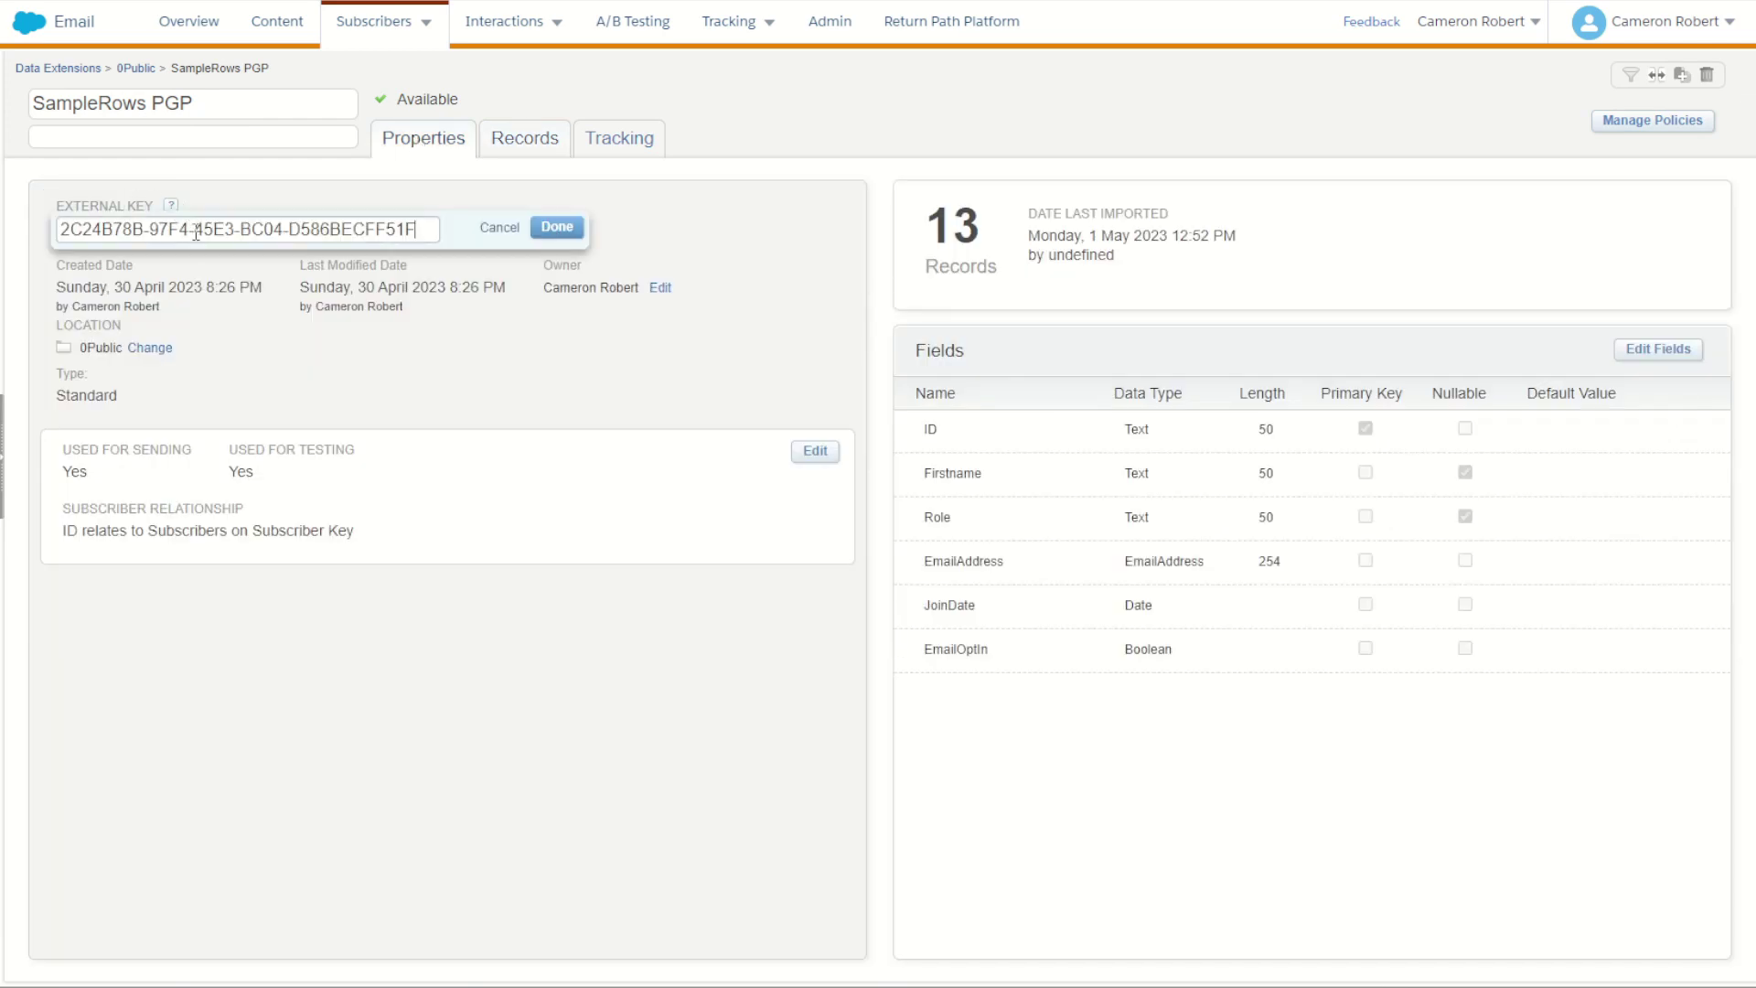
triple_click(196, 231)
key(ctrl+c)
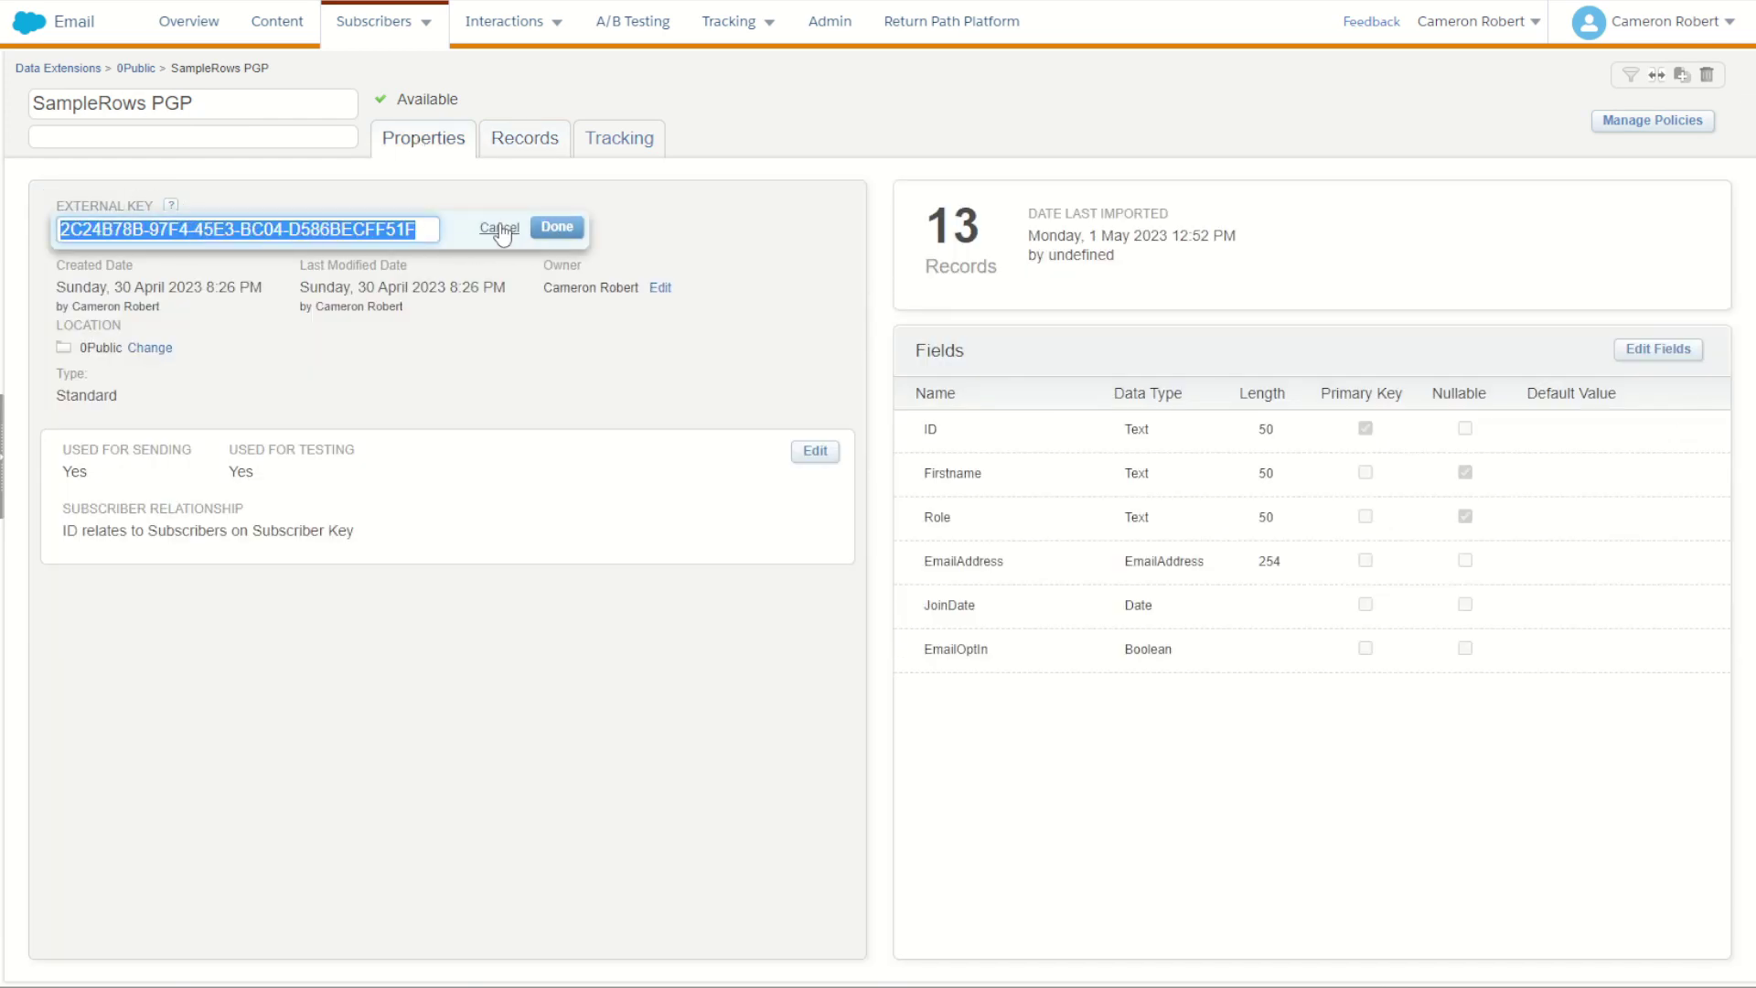
Step: Paste SampleRows PGP's external key into the DECustomer Key field, keeping comma delimiting
click(499, 227)
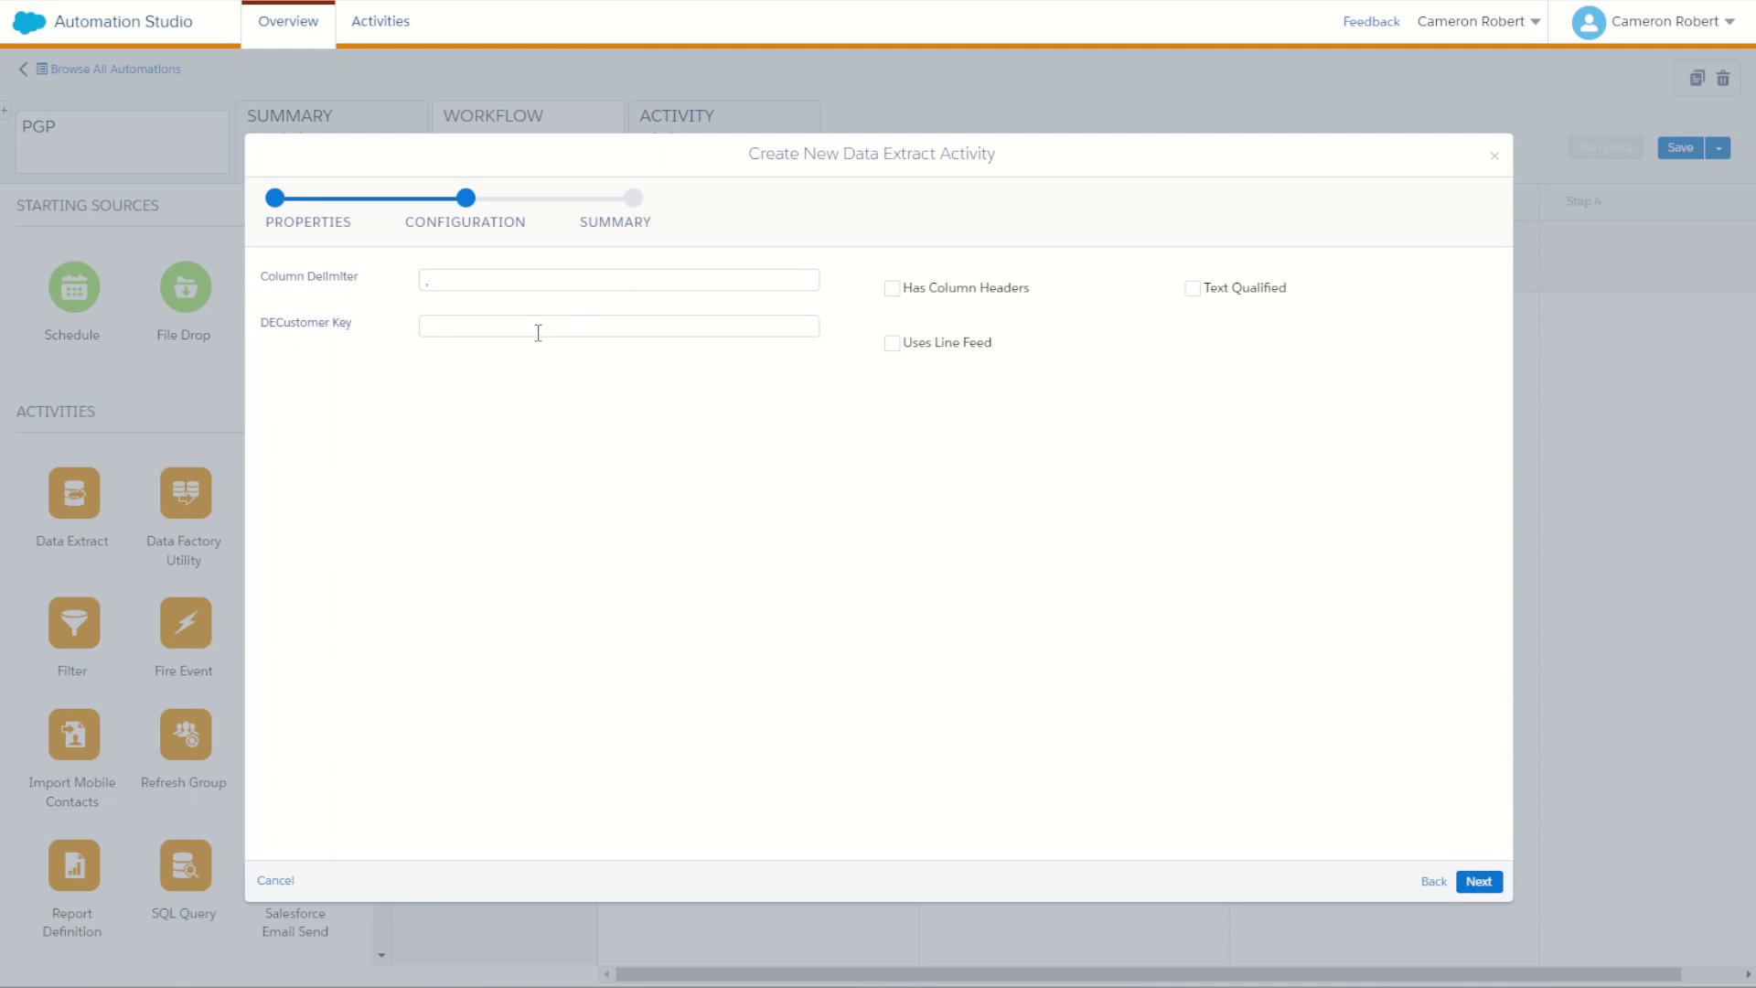
click(503, 328)
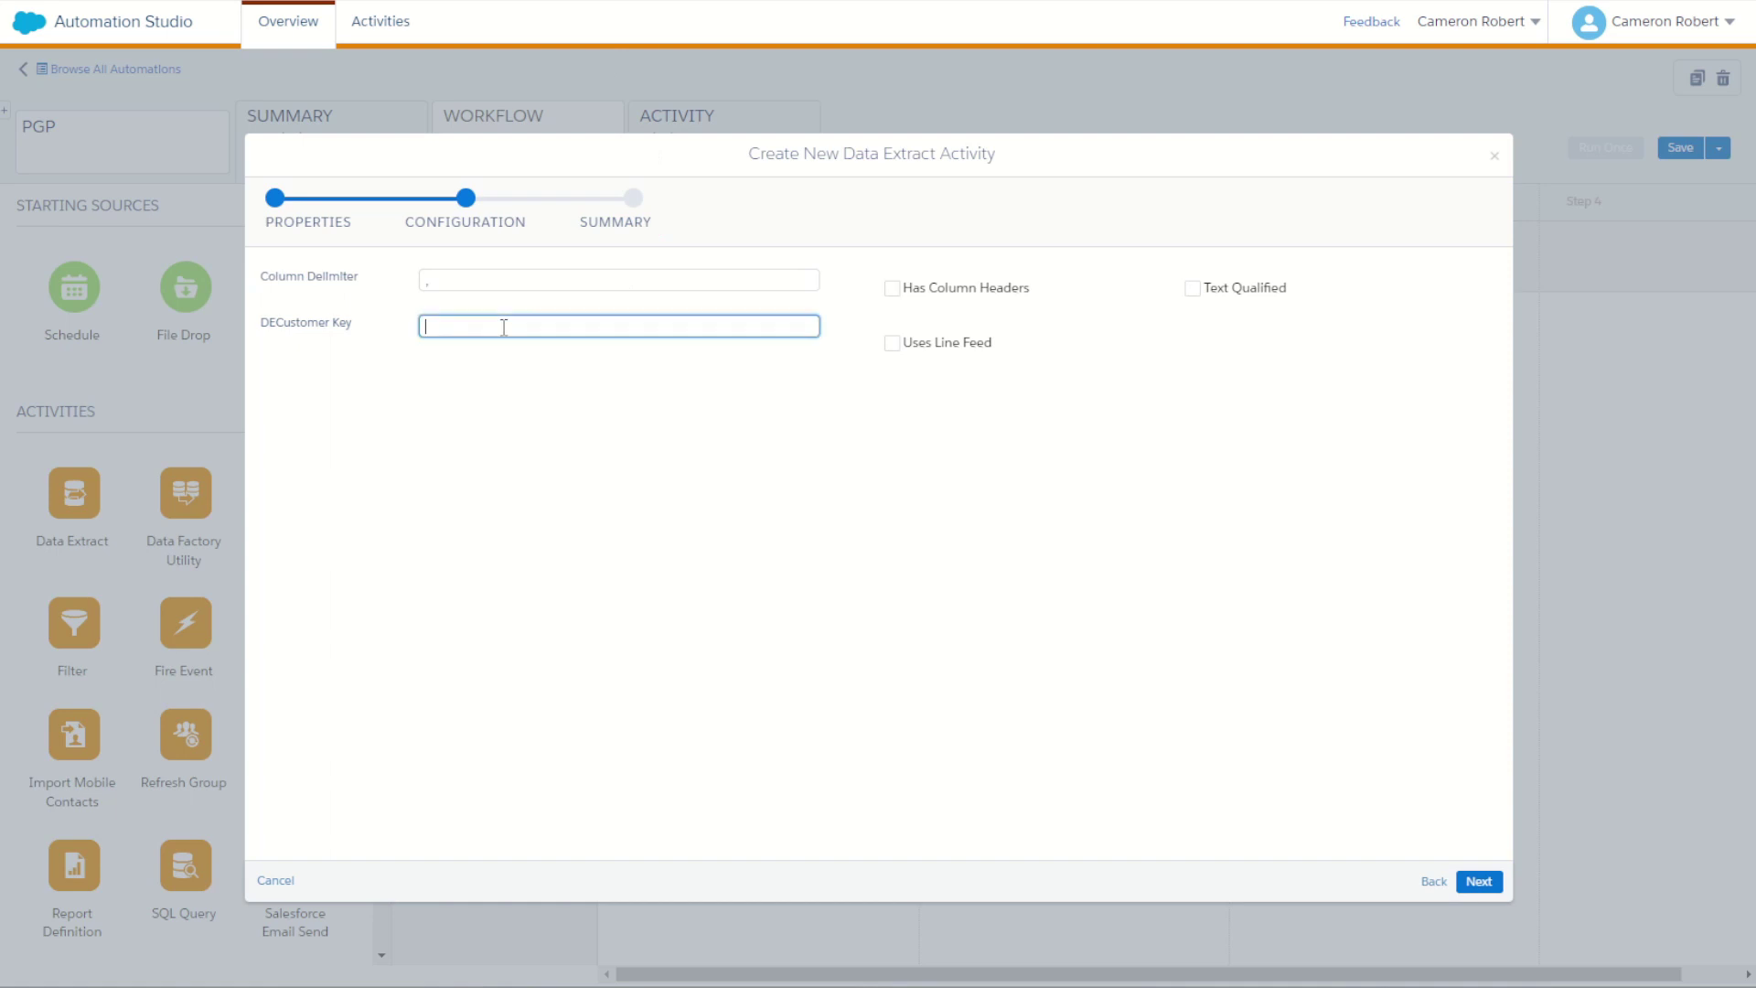
key(ctrl+v)
click(587, 422)
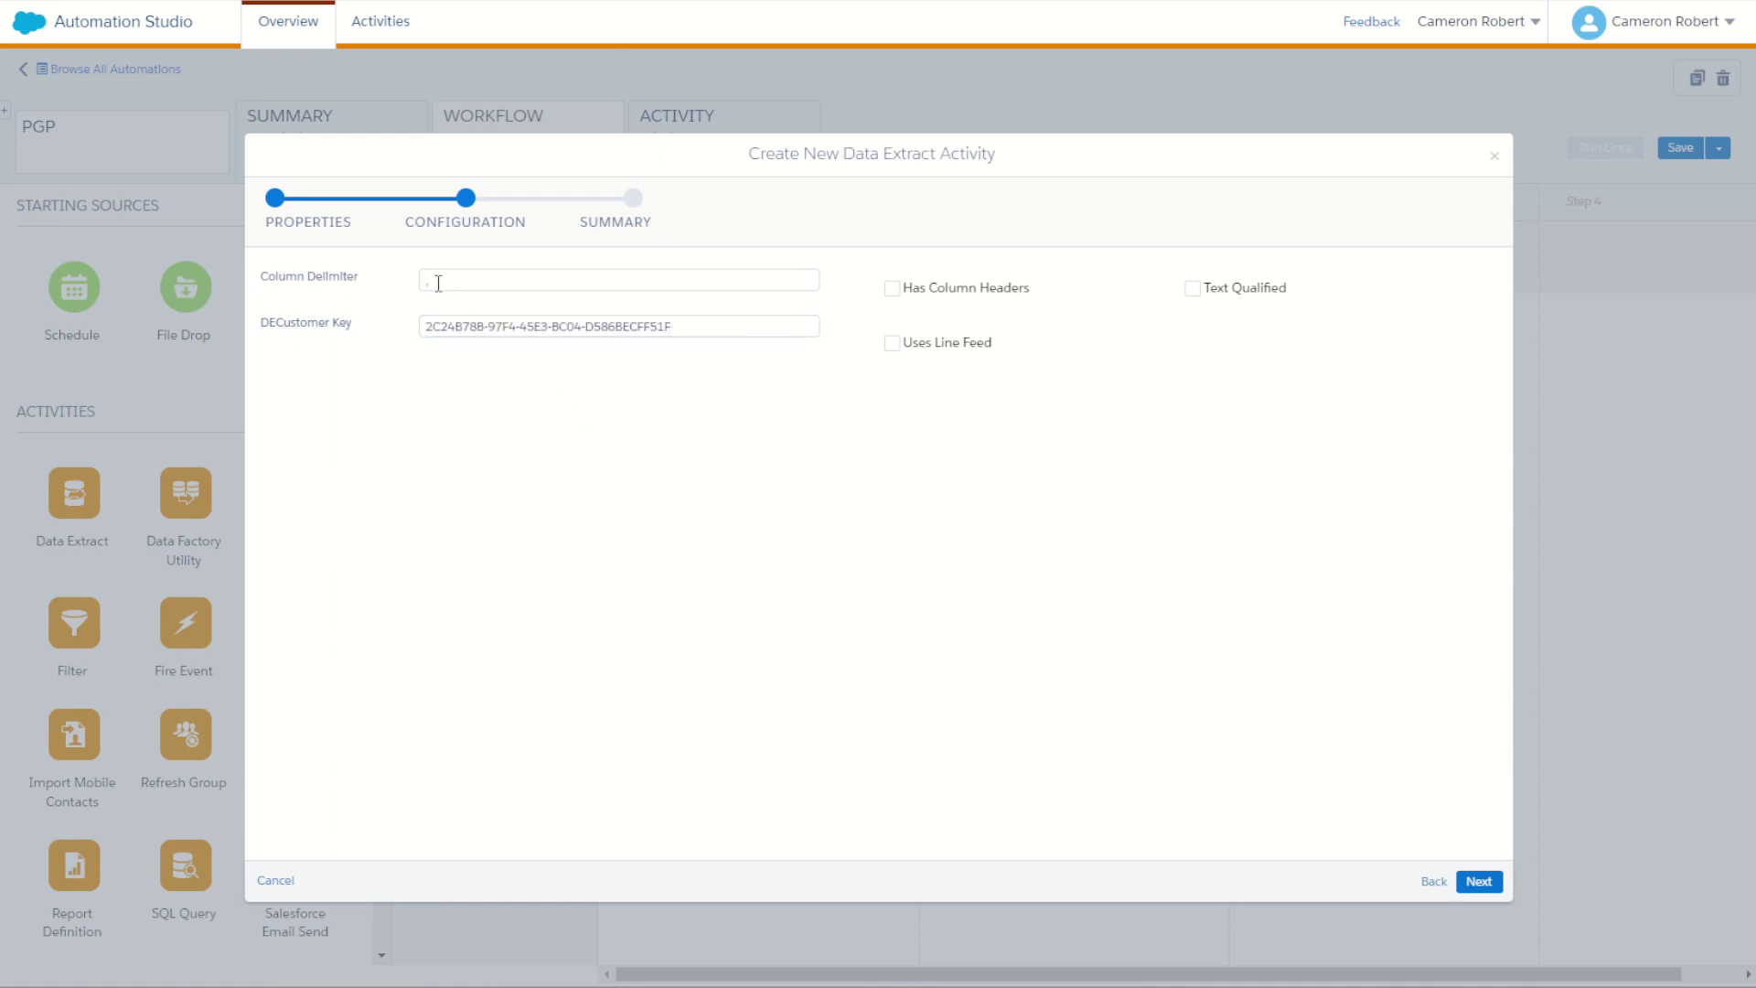
click(422, 282)
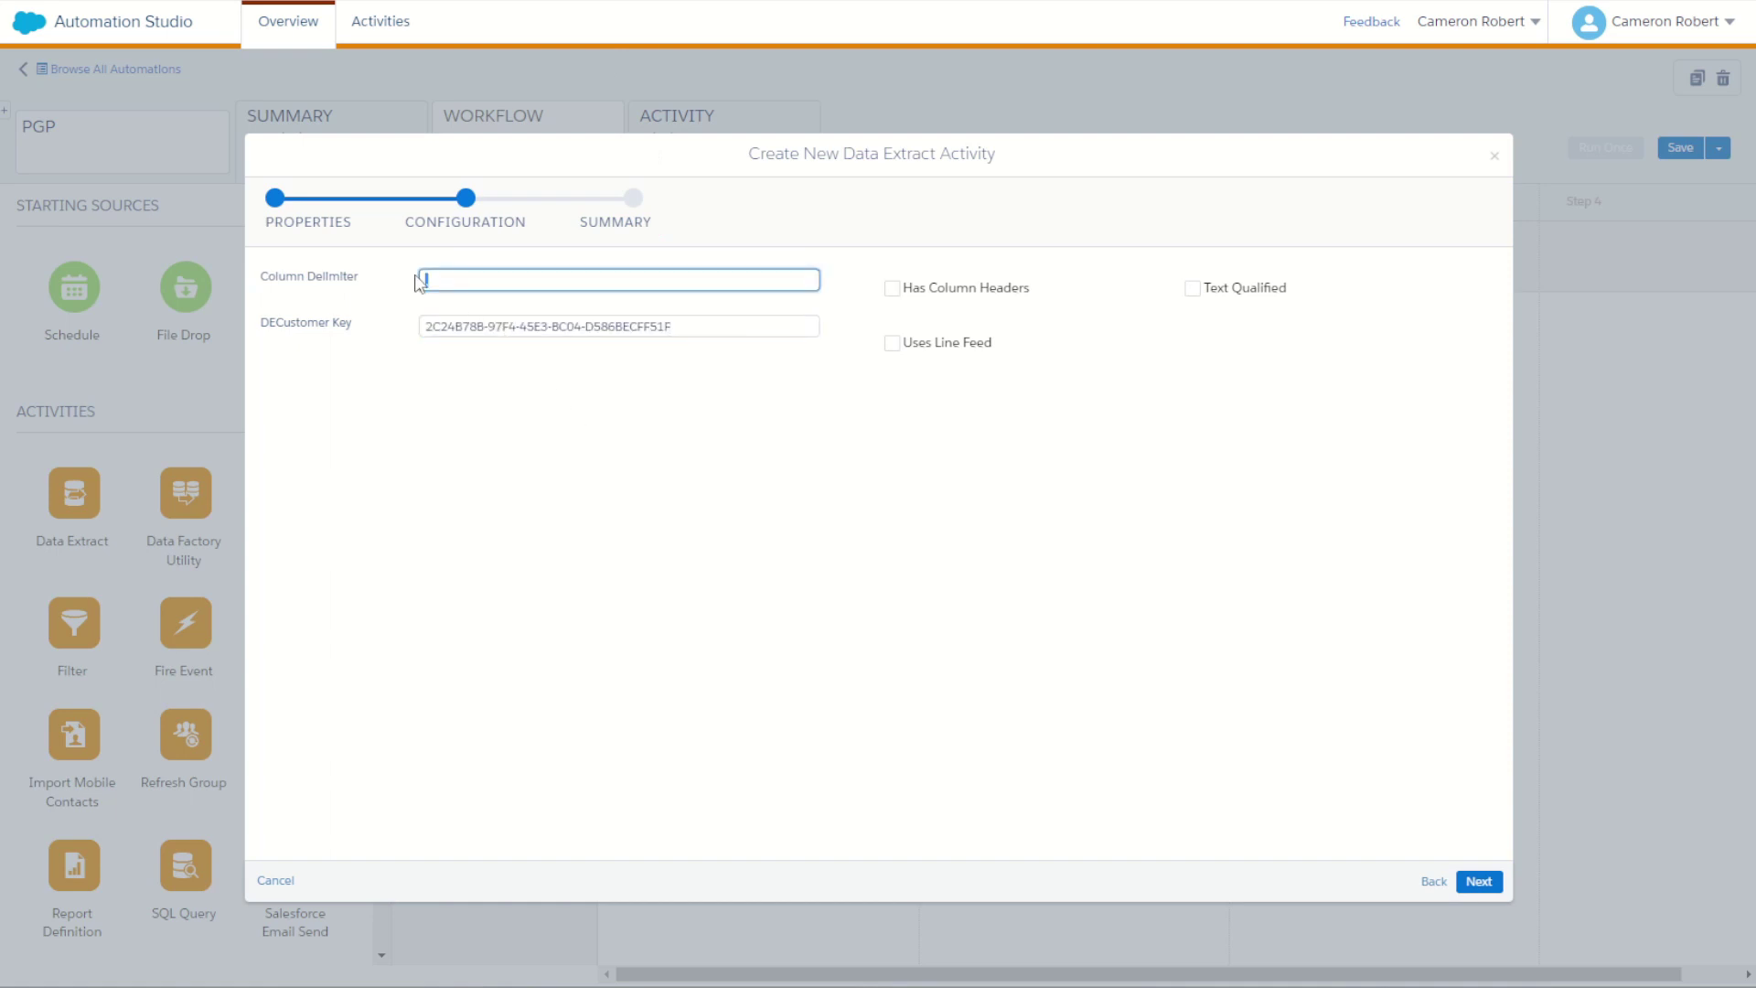
Step: Enable column headers, leave Text Qualified off, and finish the SampleRows Extract activity
click(895, 292)
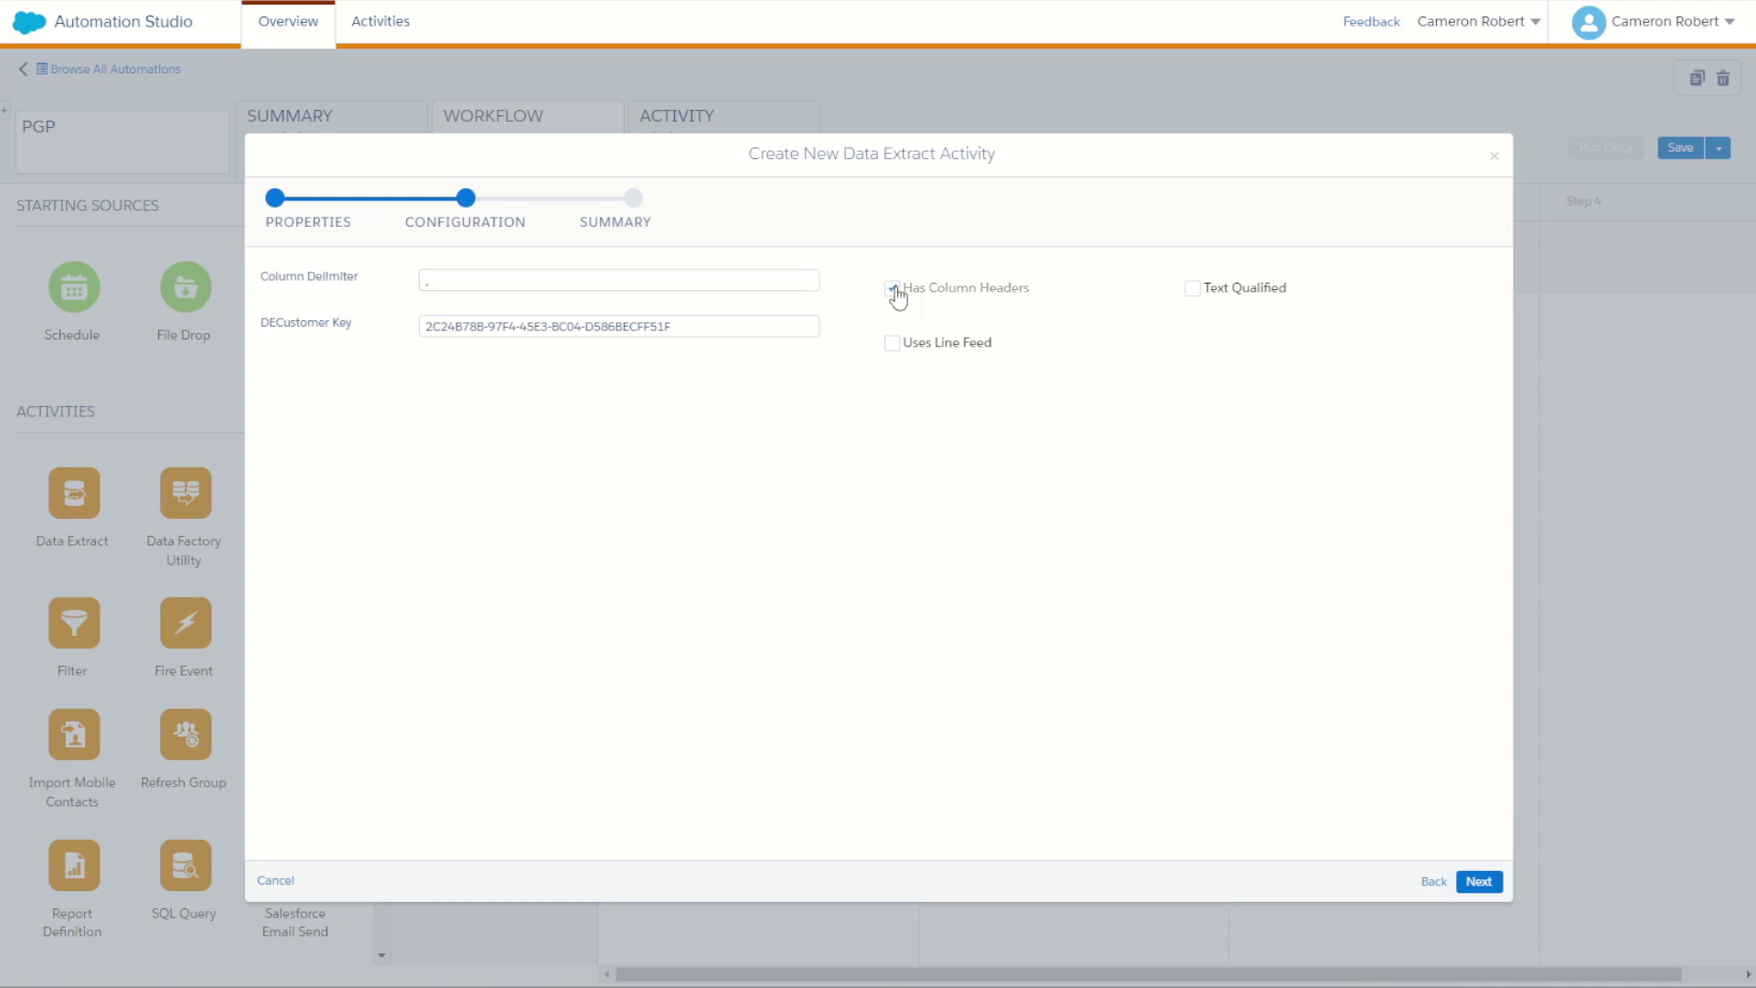
click(1193, 289)
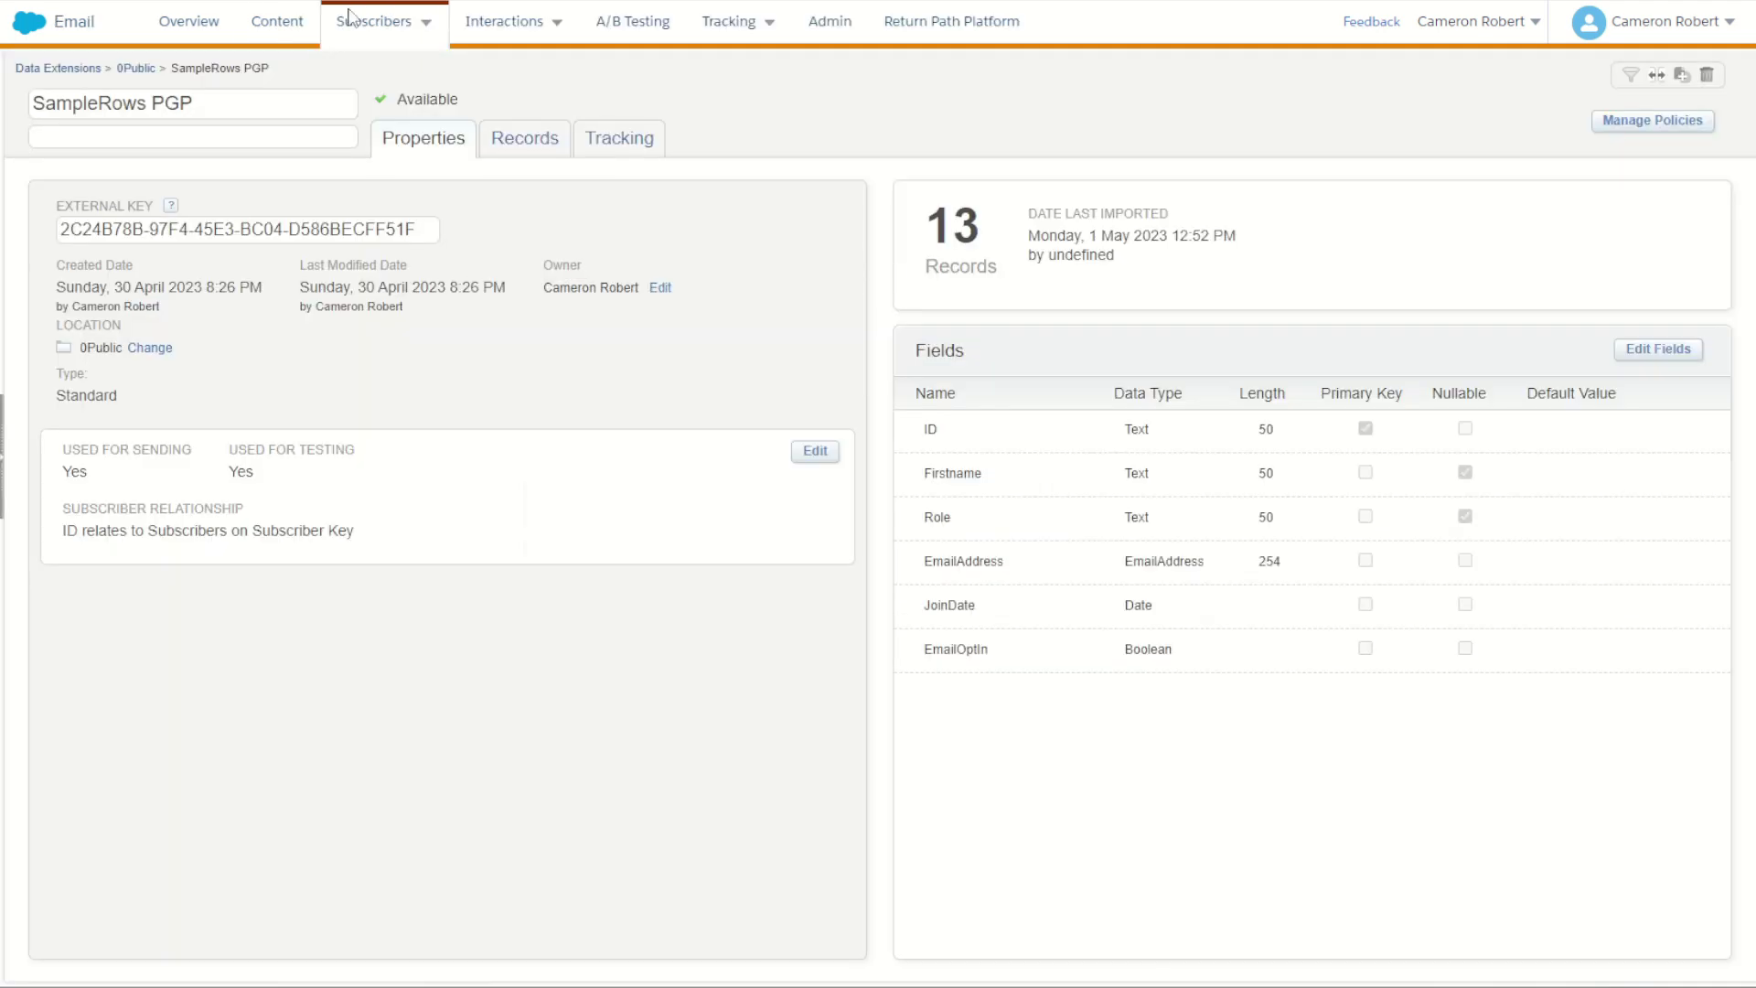
click(548, 137)
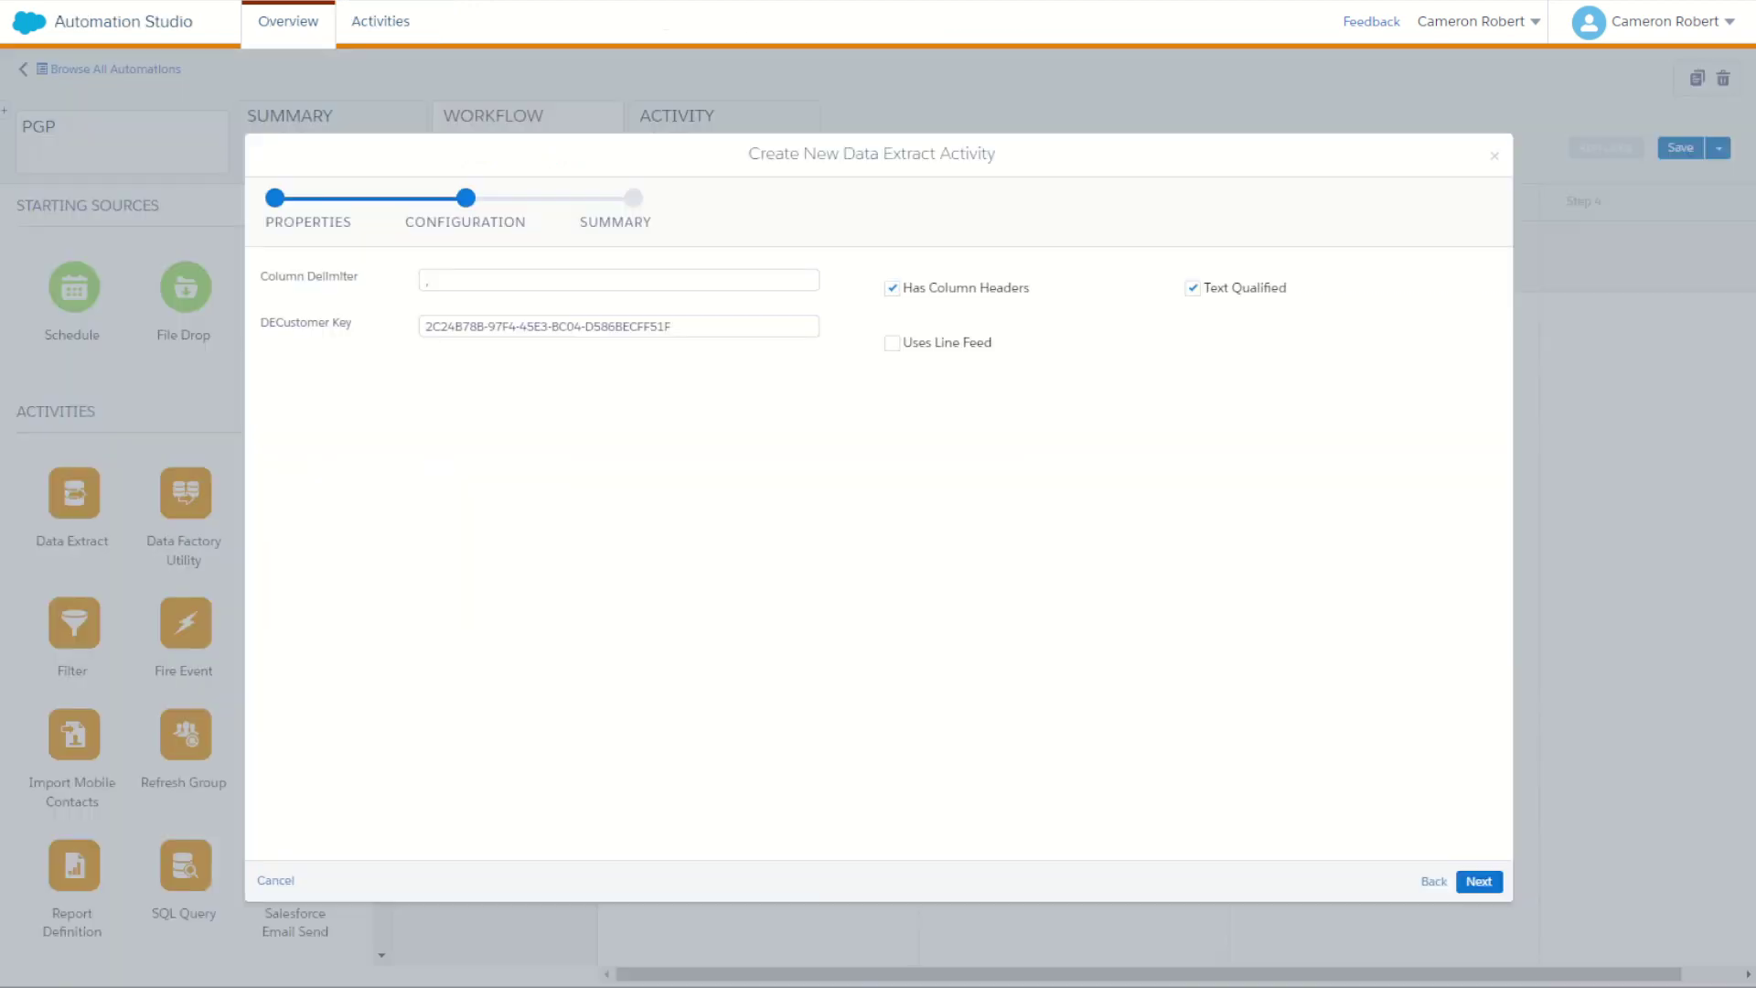
click(1193, 289)
click(1477, 884)
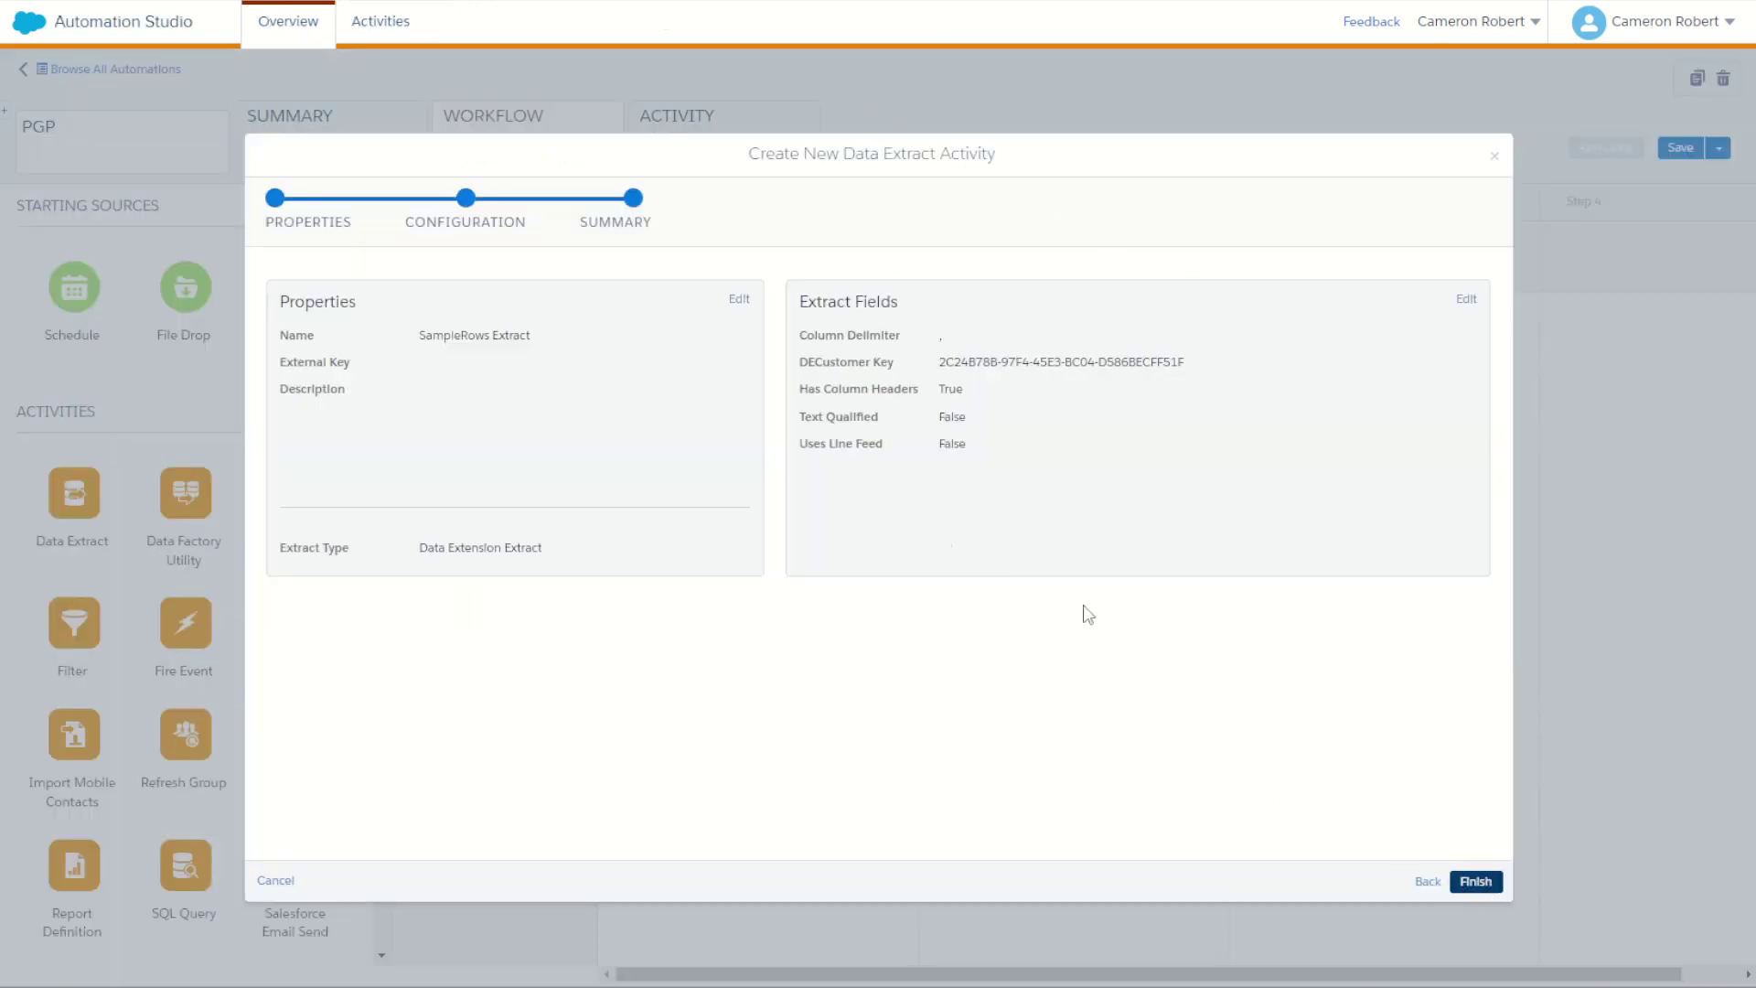
click(1476, 882)
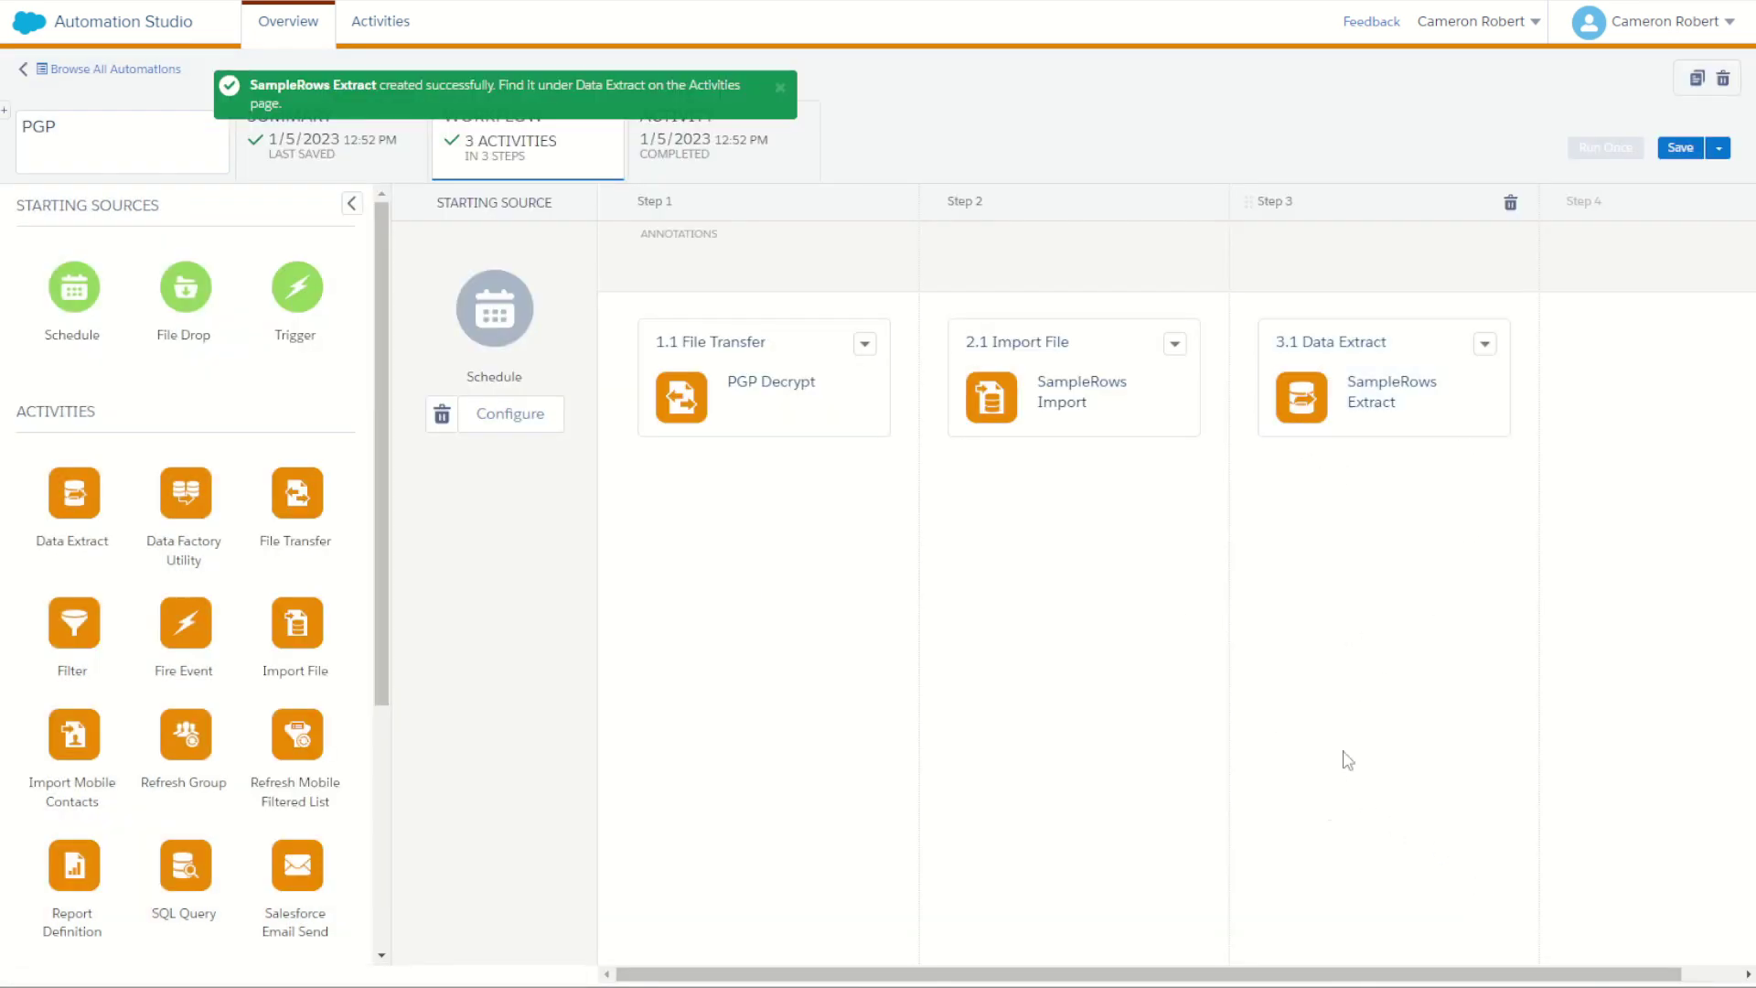
Step: Add a File Transfer activity as Step 4 and start a new transfer named PGP Encrypt
drag(1274, 975, 1331, 977)
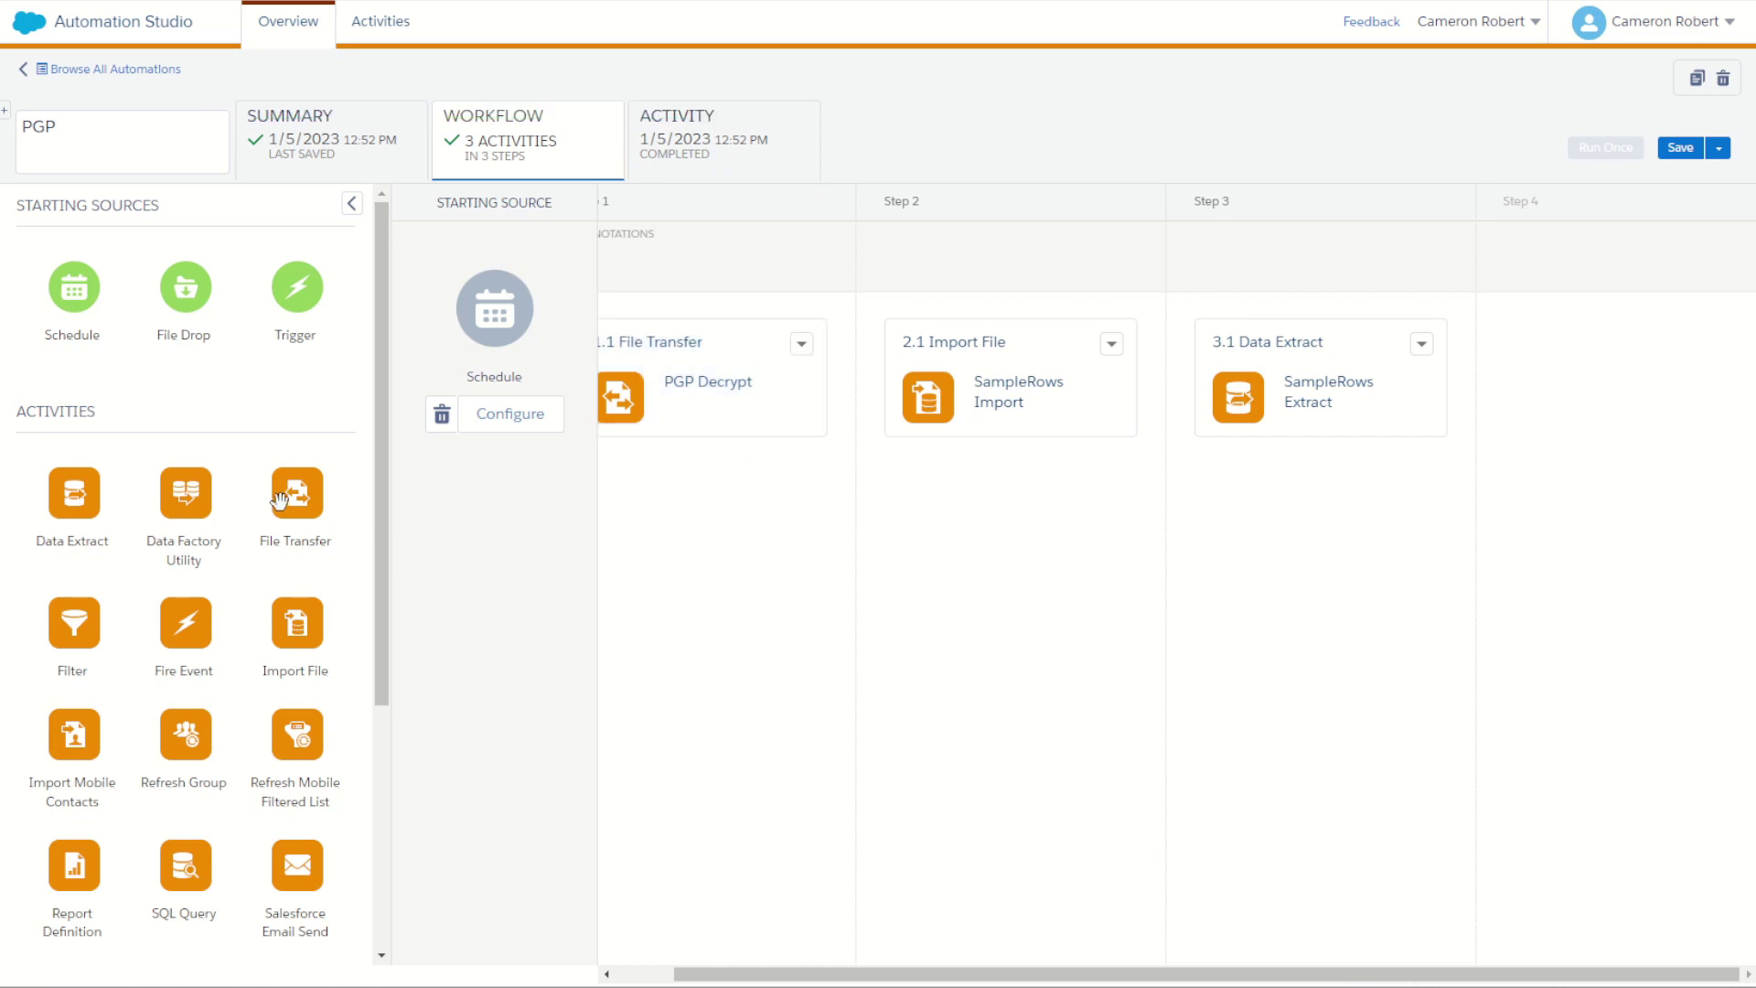
drag(300, 495, 1562, 377)
click(1628, 408)
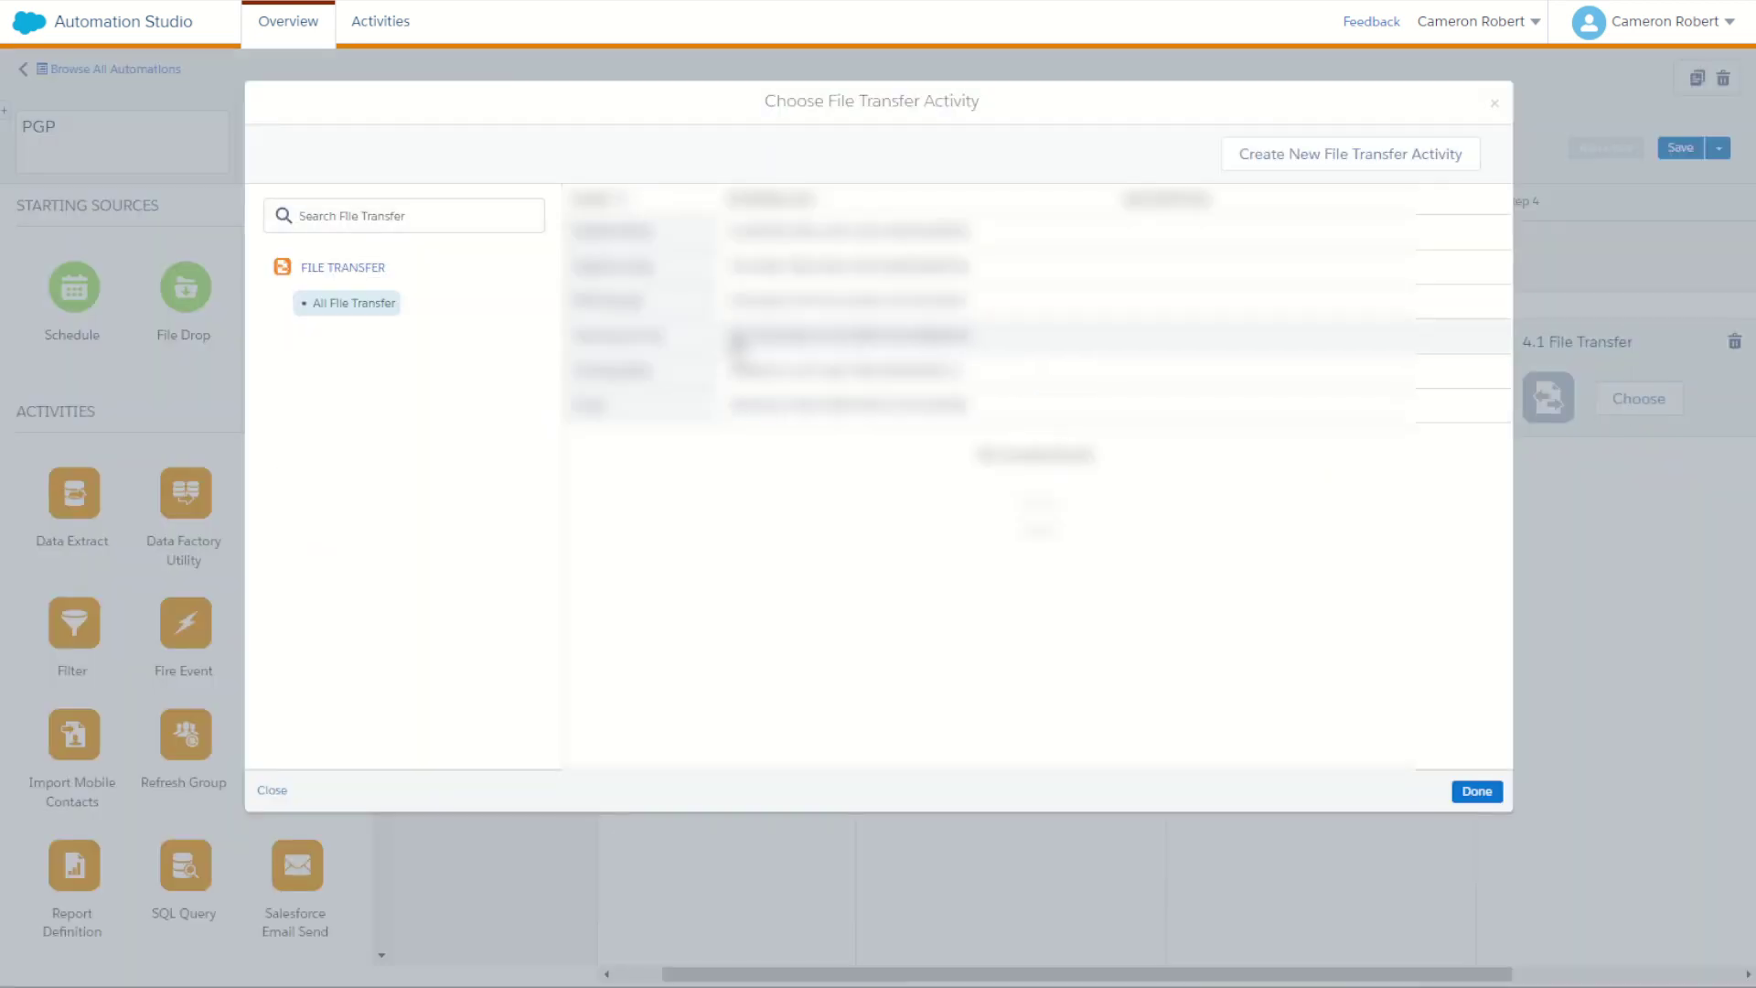
click(1261, 153)
click(510, 318)
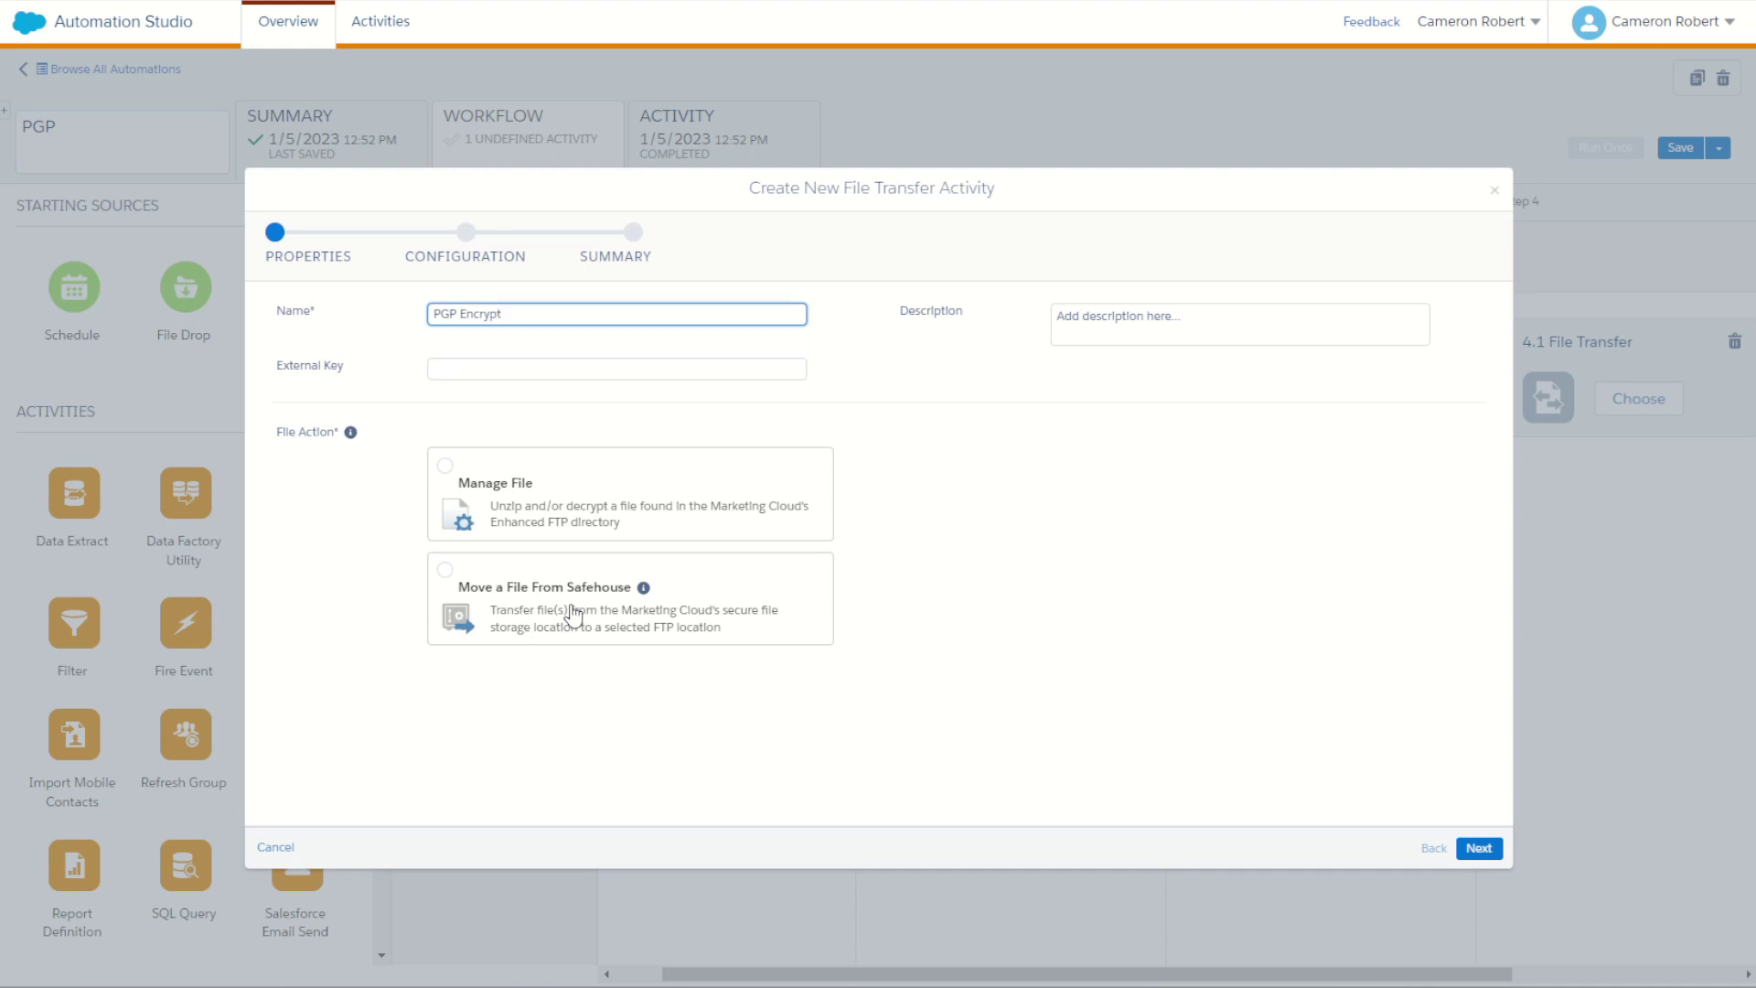
Step: Set PGP Encrypt to move Extract.csv from the Safehouse with encryption enabled
click(573, 617)
click(1475, 847)
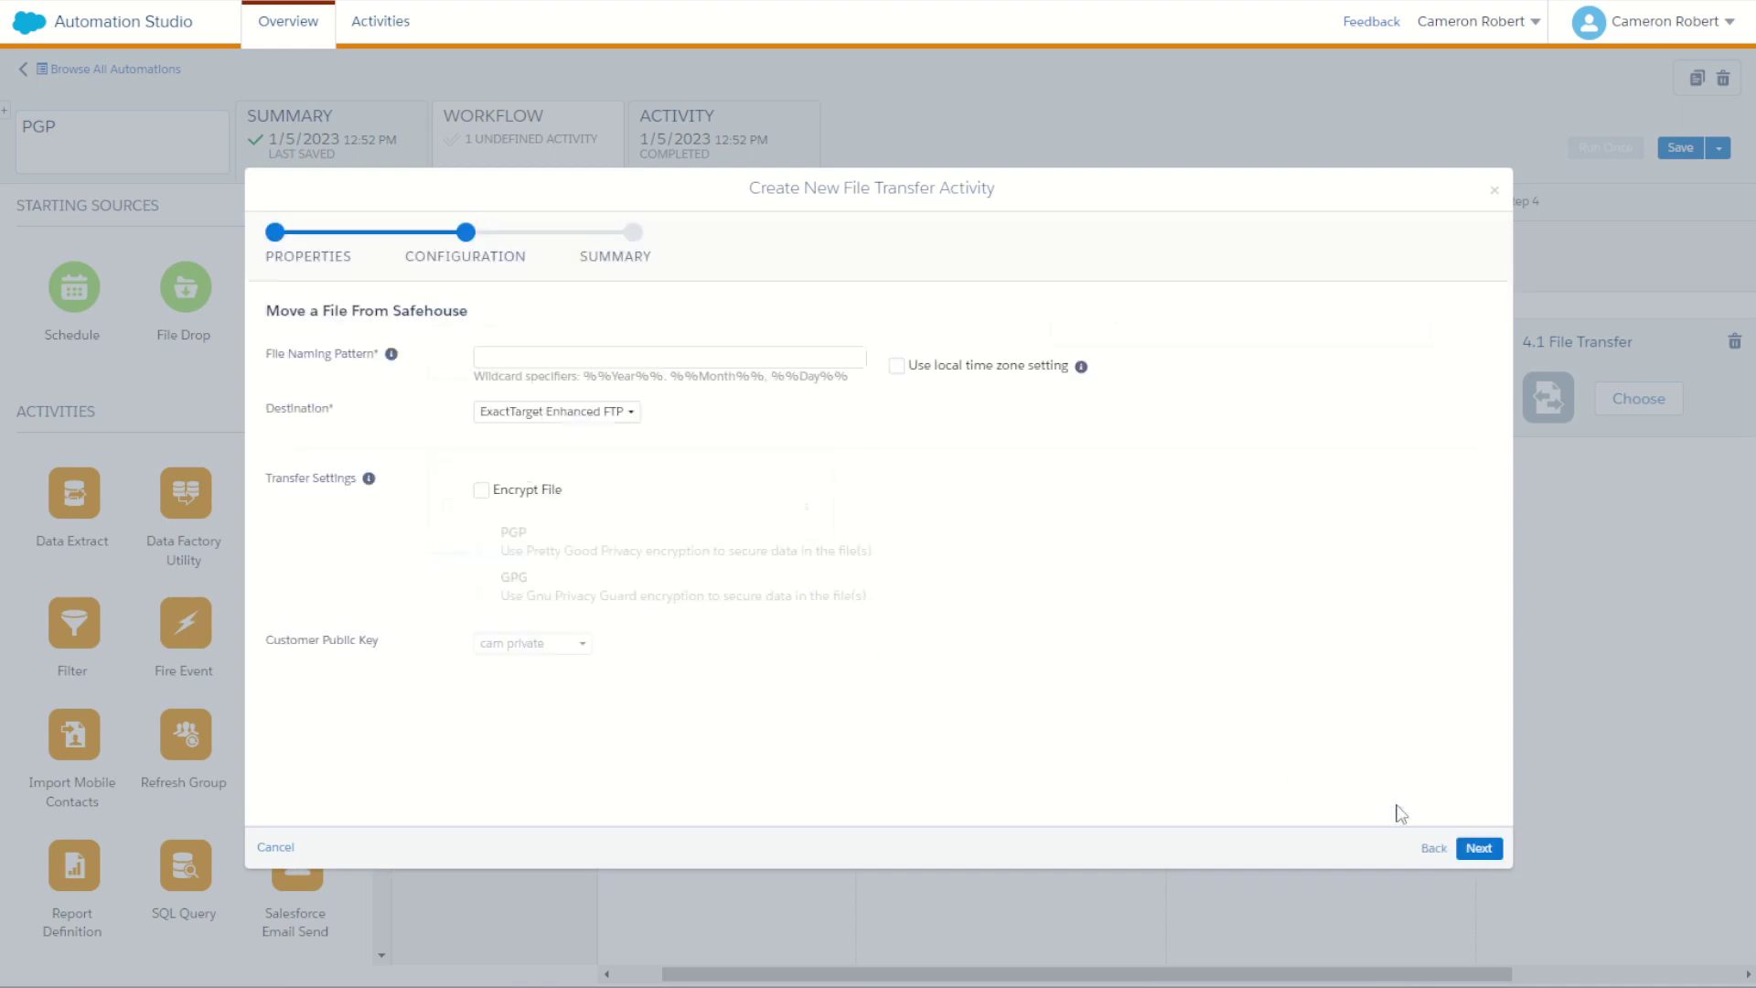
click(481, 491)
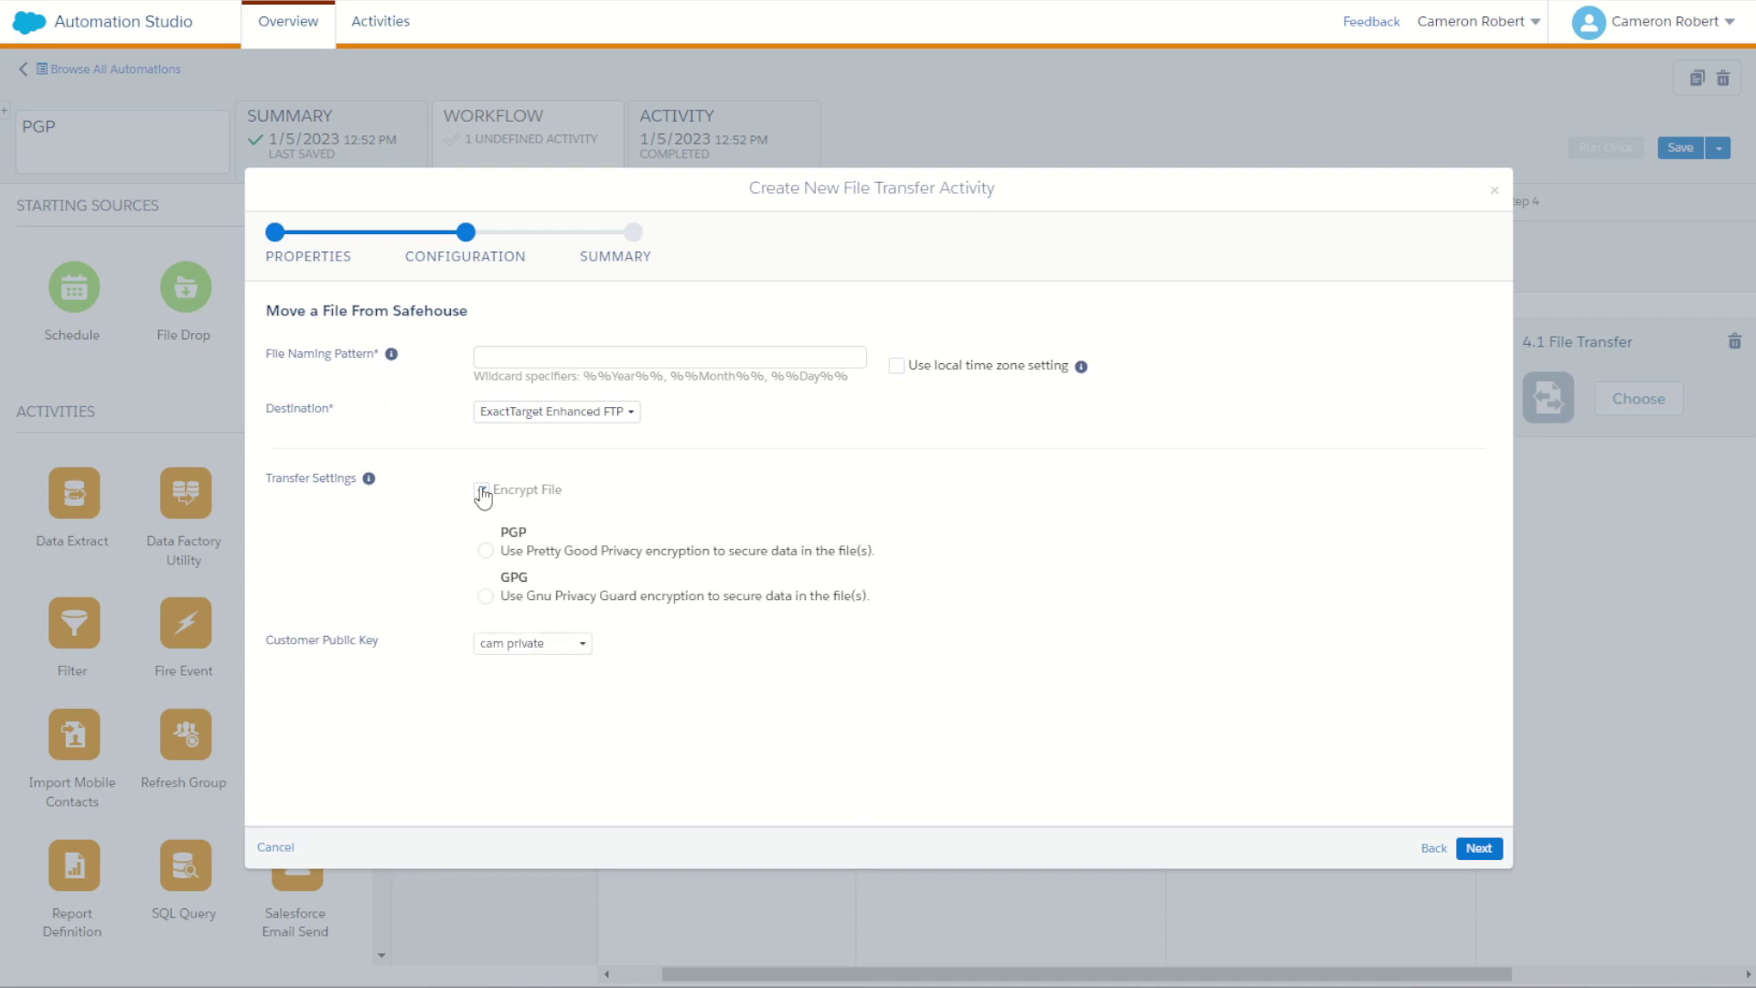
click(647, 356)
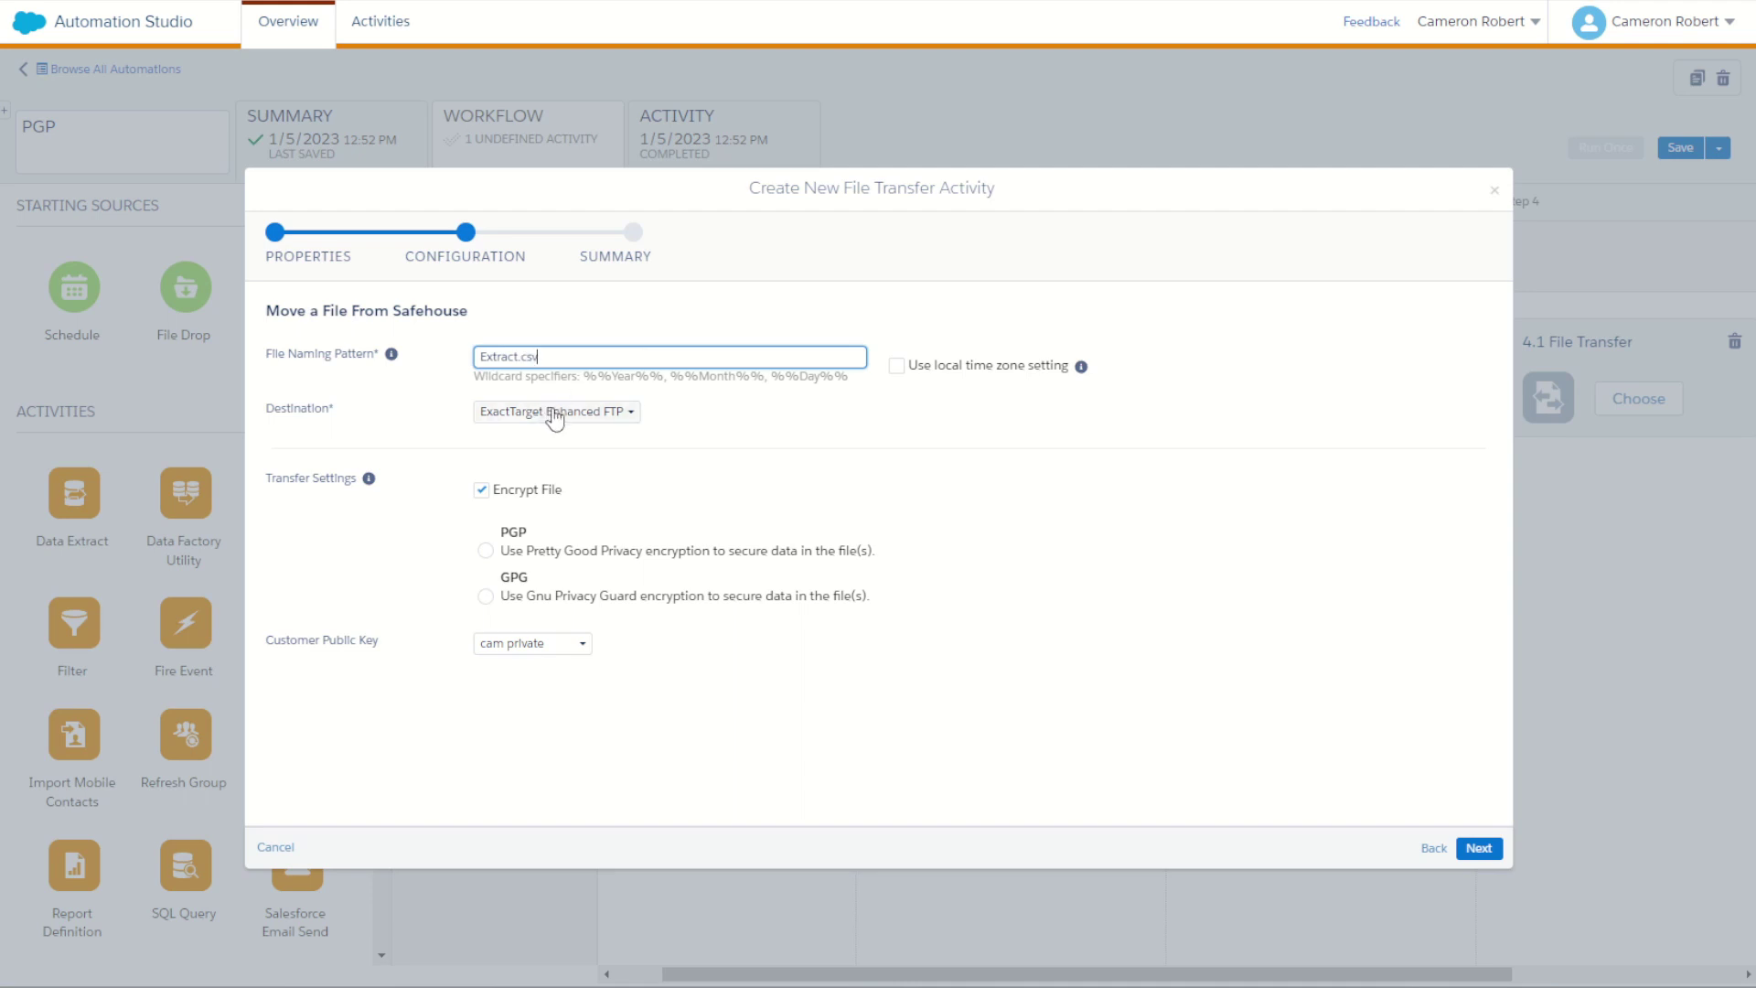
Step: Choose PGP encryption with the cam public key and finish the activity
click(488, 550)
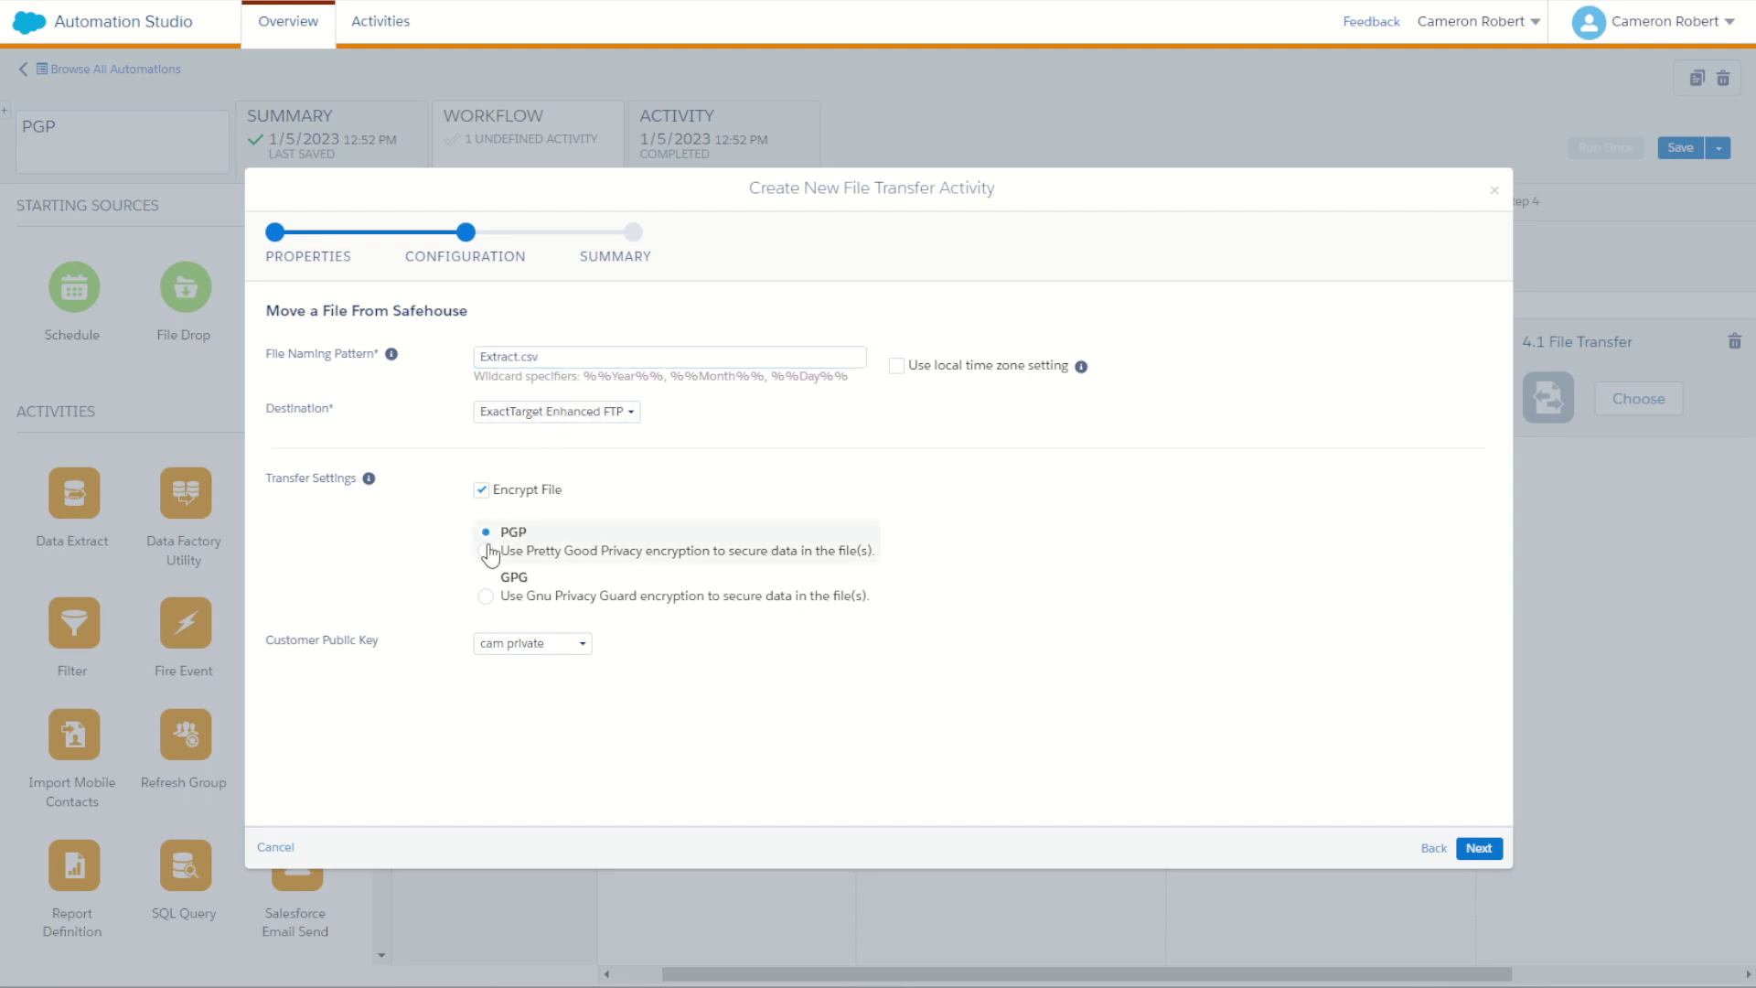
click(555, 648)
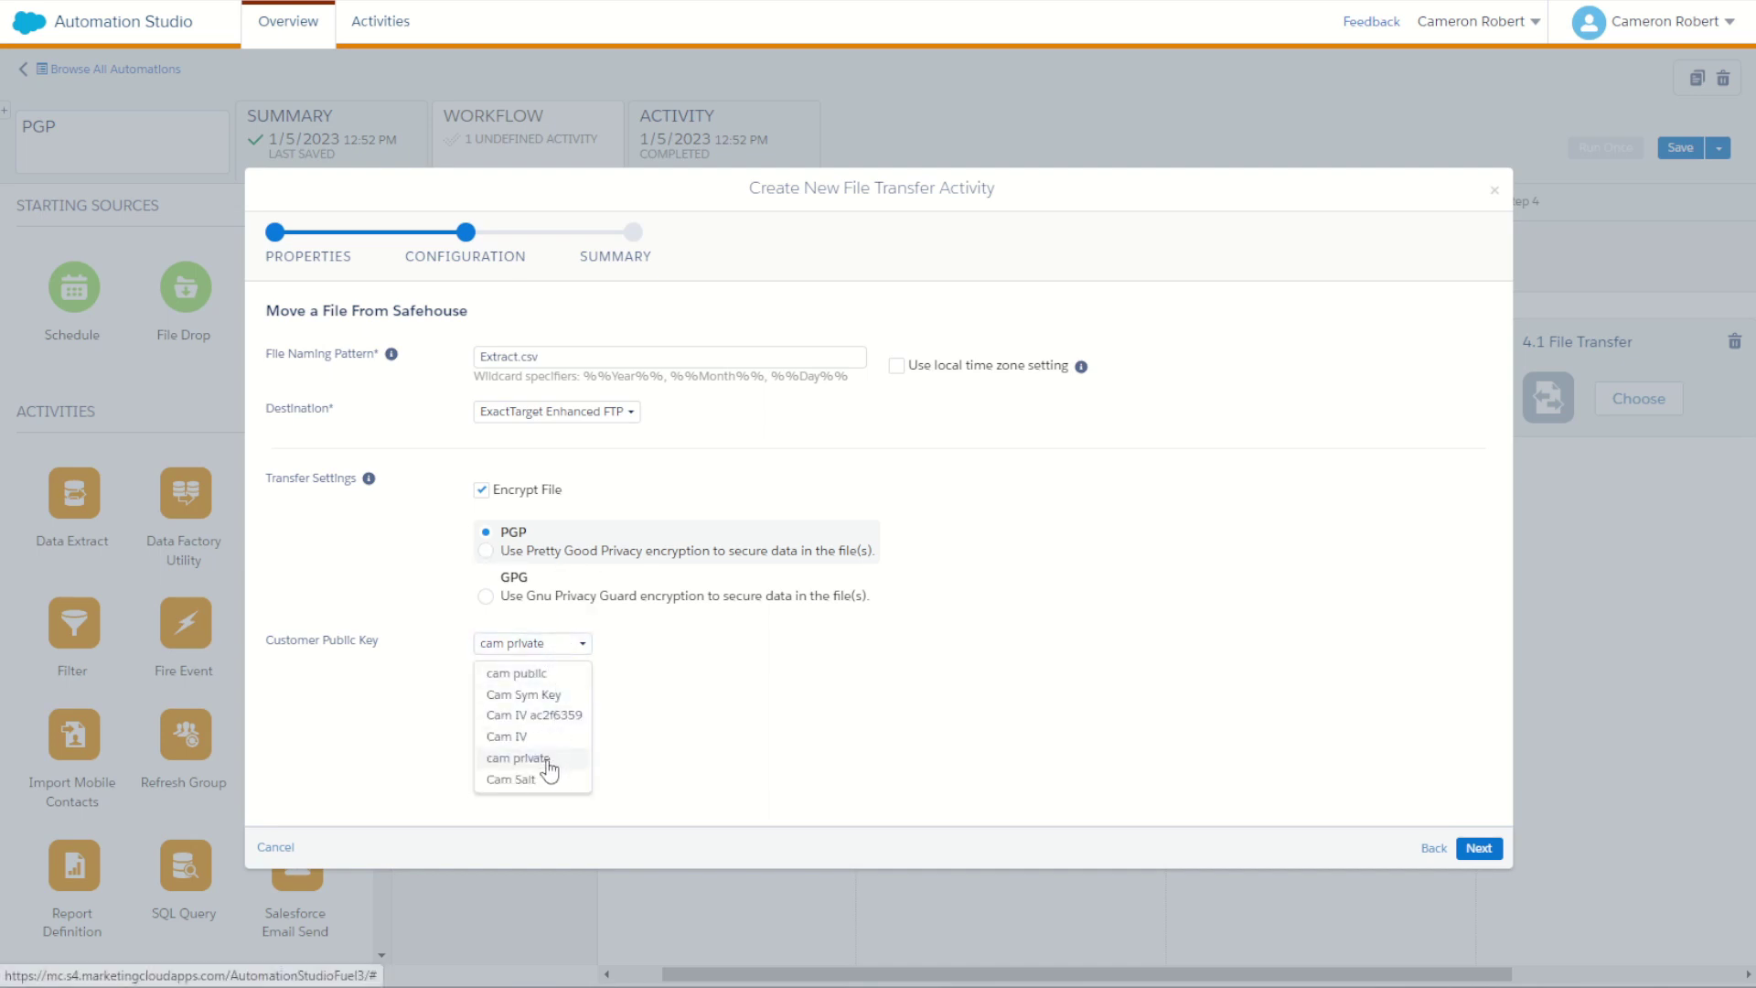
click(552, 675)
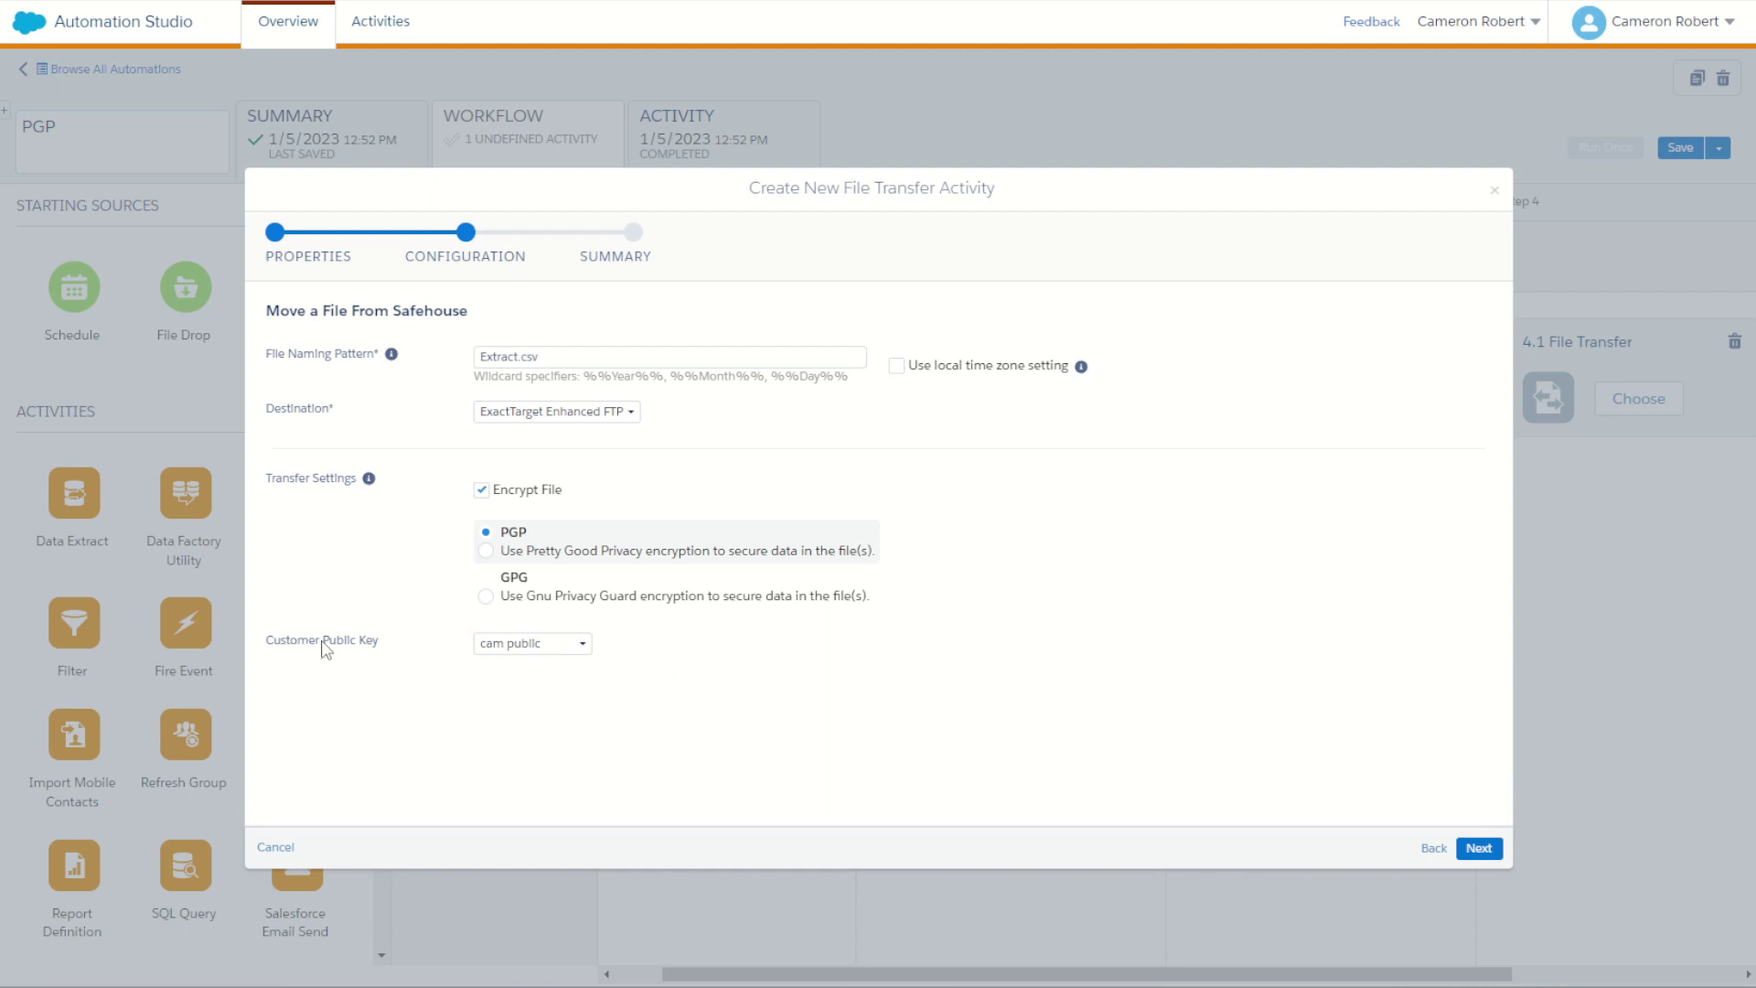
drag(324, 645, 530, 698)
click(529, 698)
click(1479, 848)
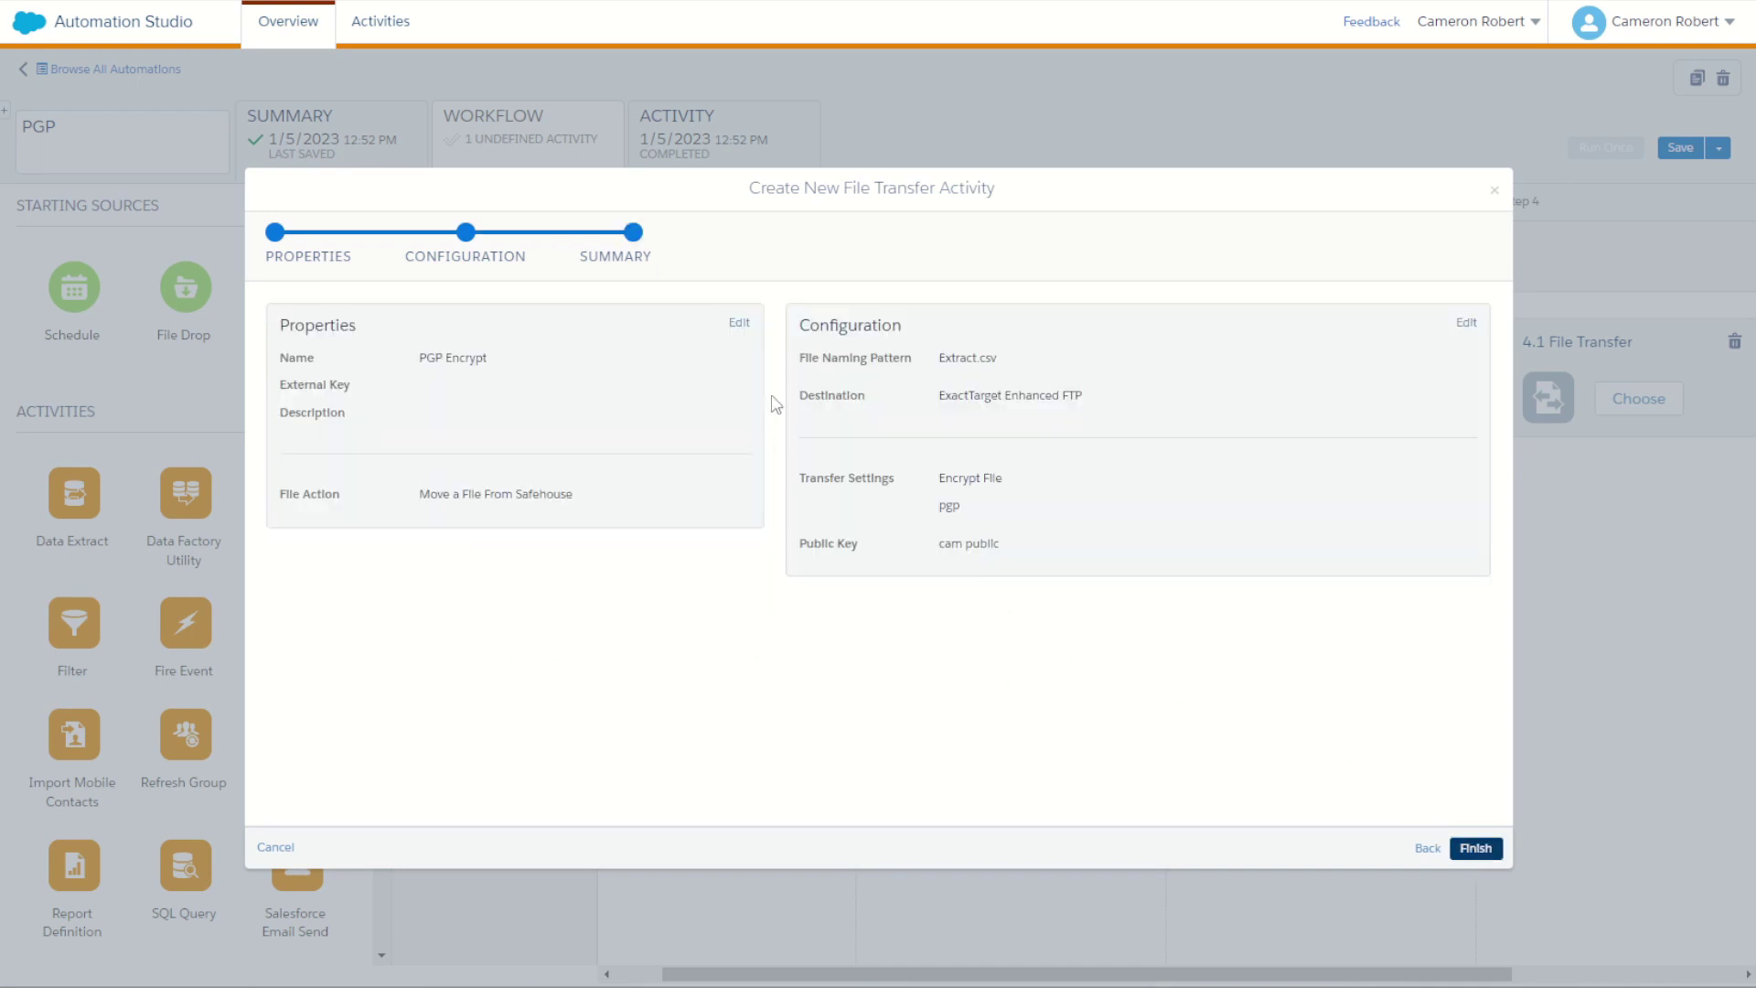
click(1475, 848)
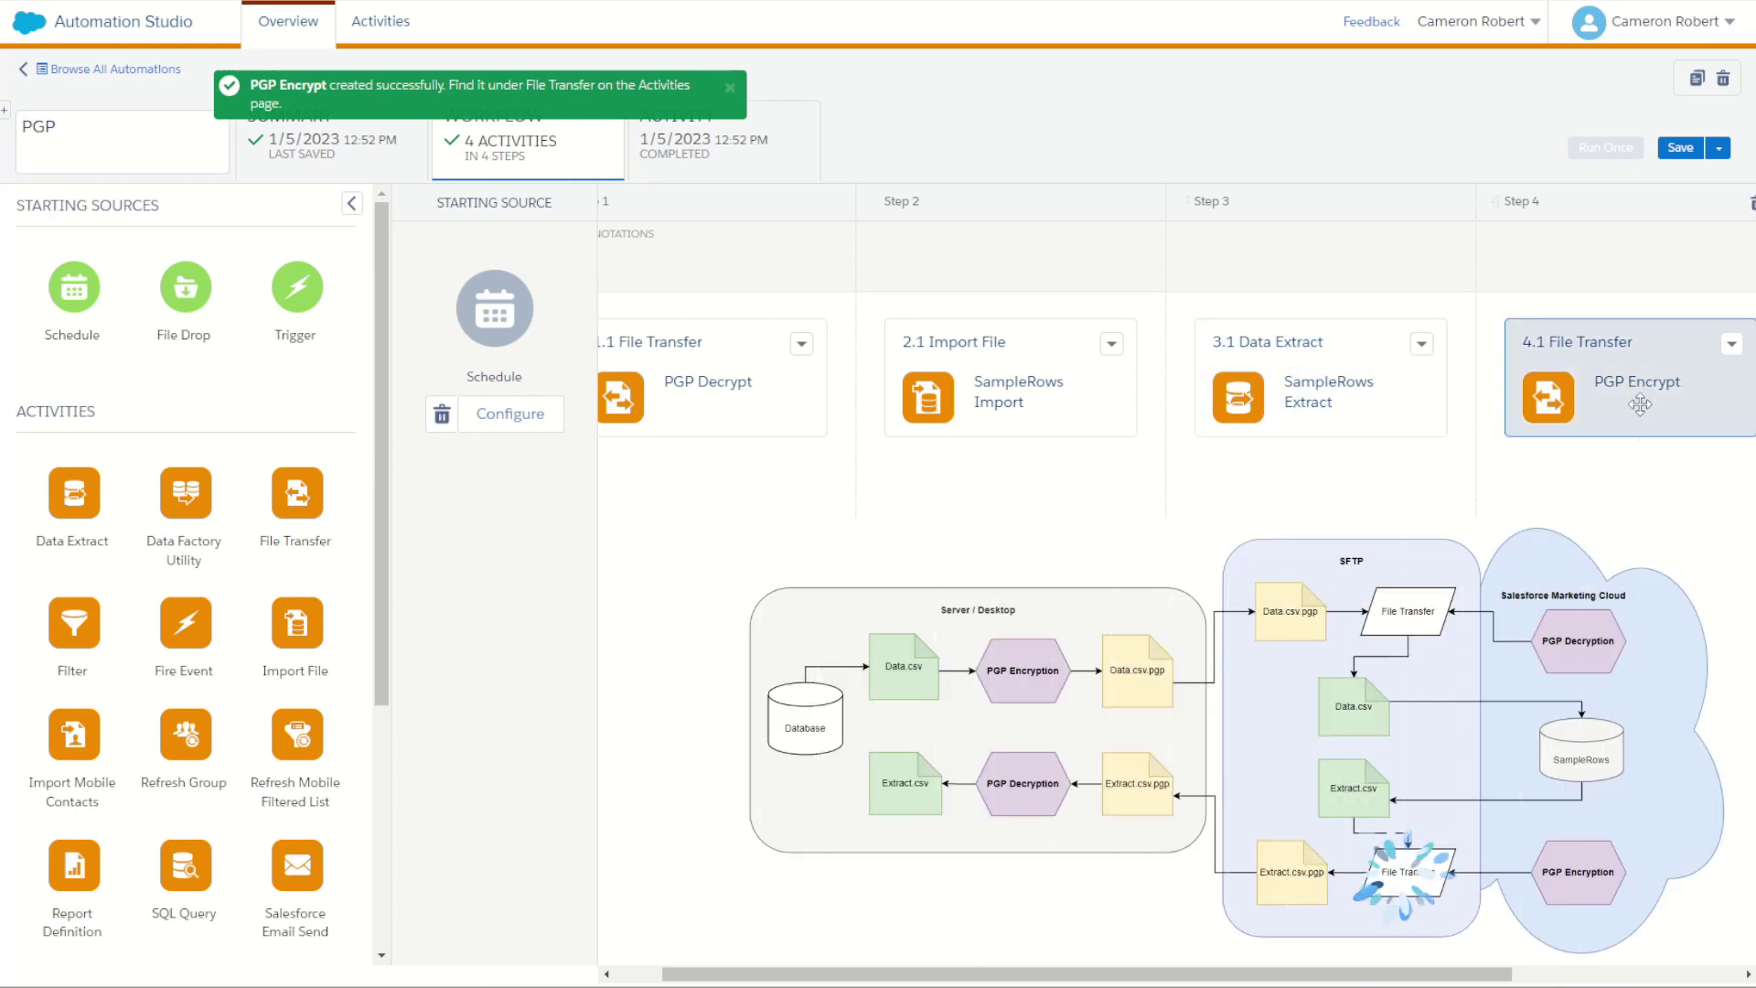
Step: Save the automation and run only 3.1 Data Extract and 4.1 File Transfer once
click(1681, 149)
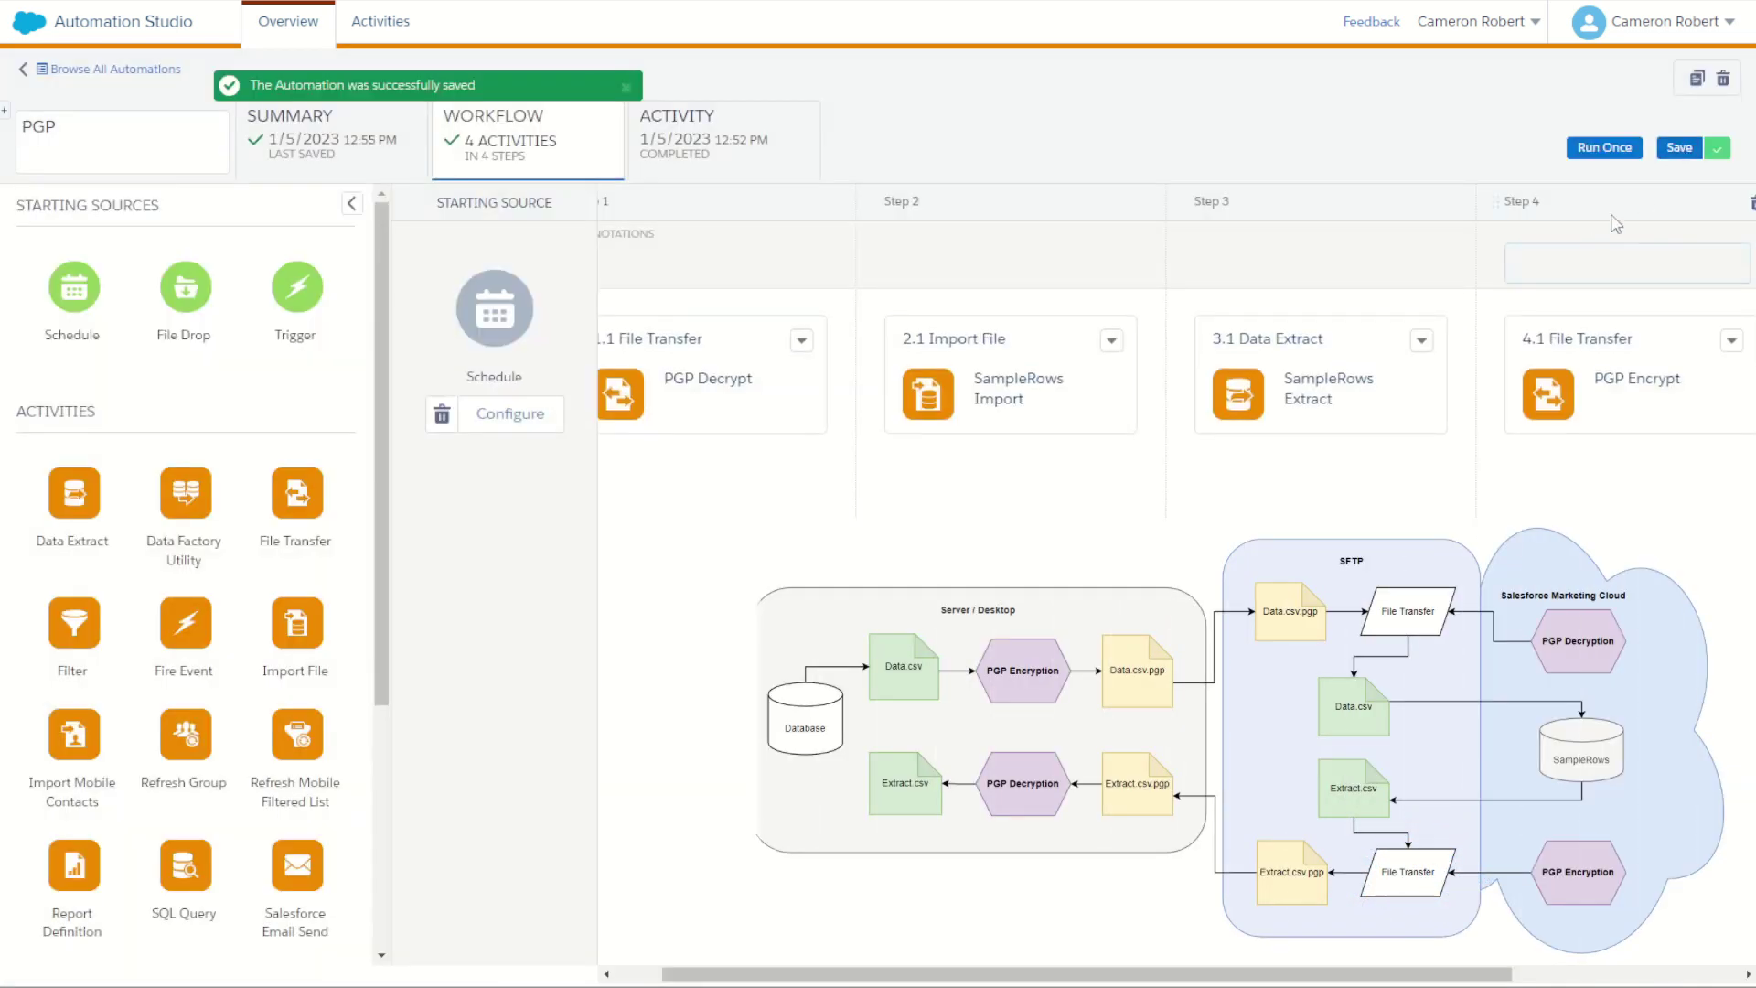
click(1605, 149)
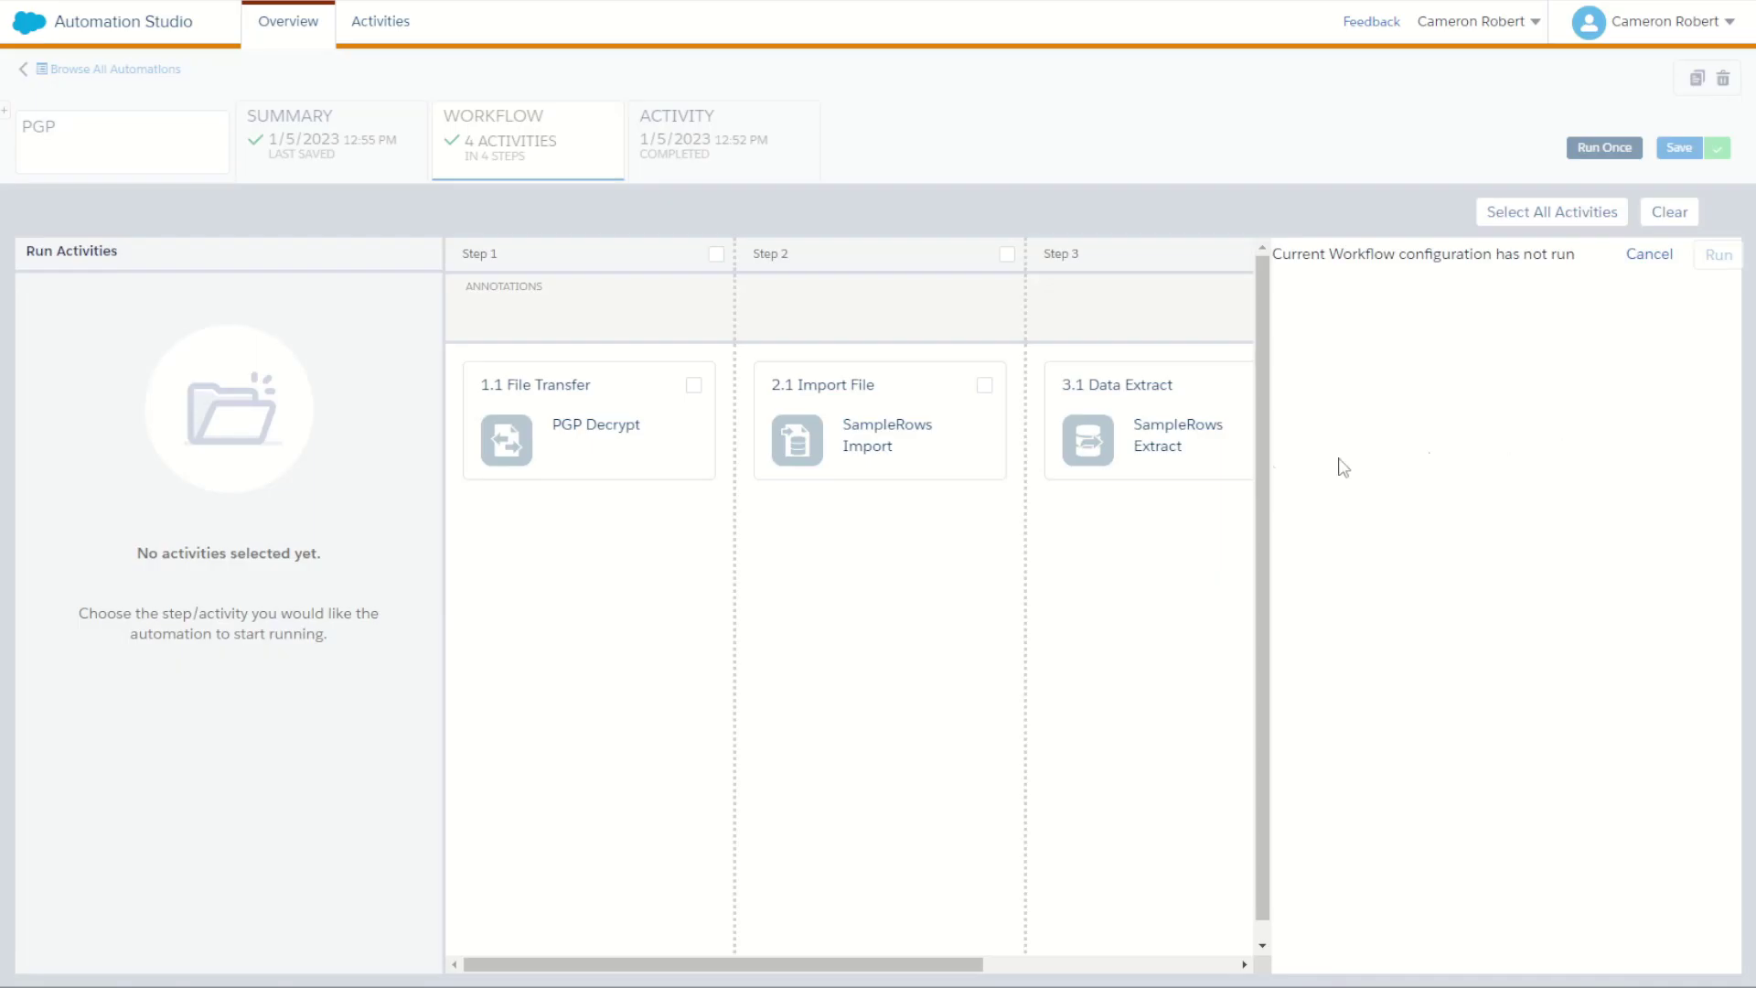
scroll(981, 586, right, 3)
click(954, 385)
scroll(1012, 494, right, 1)
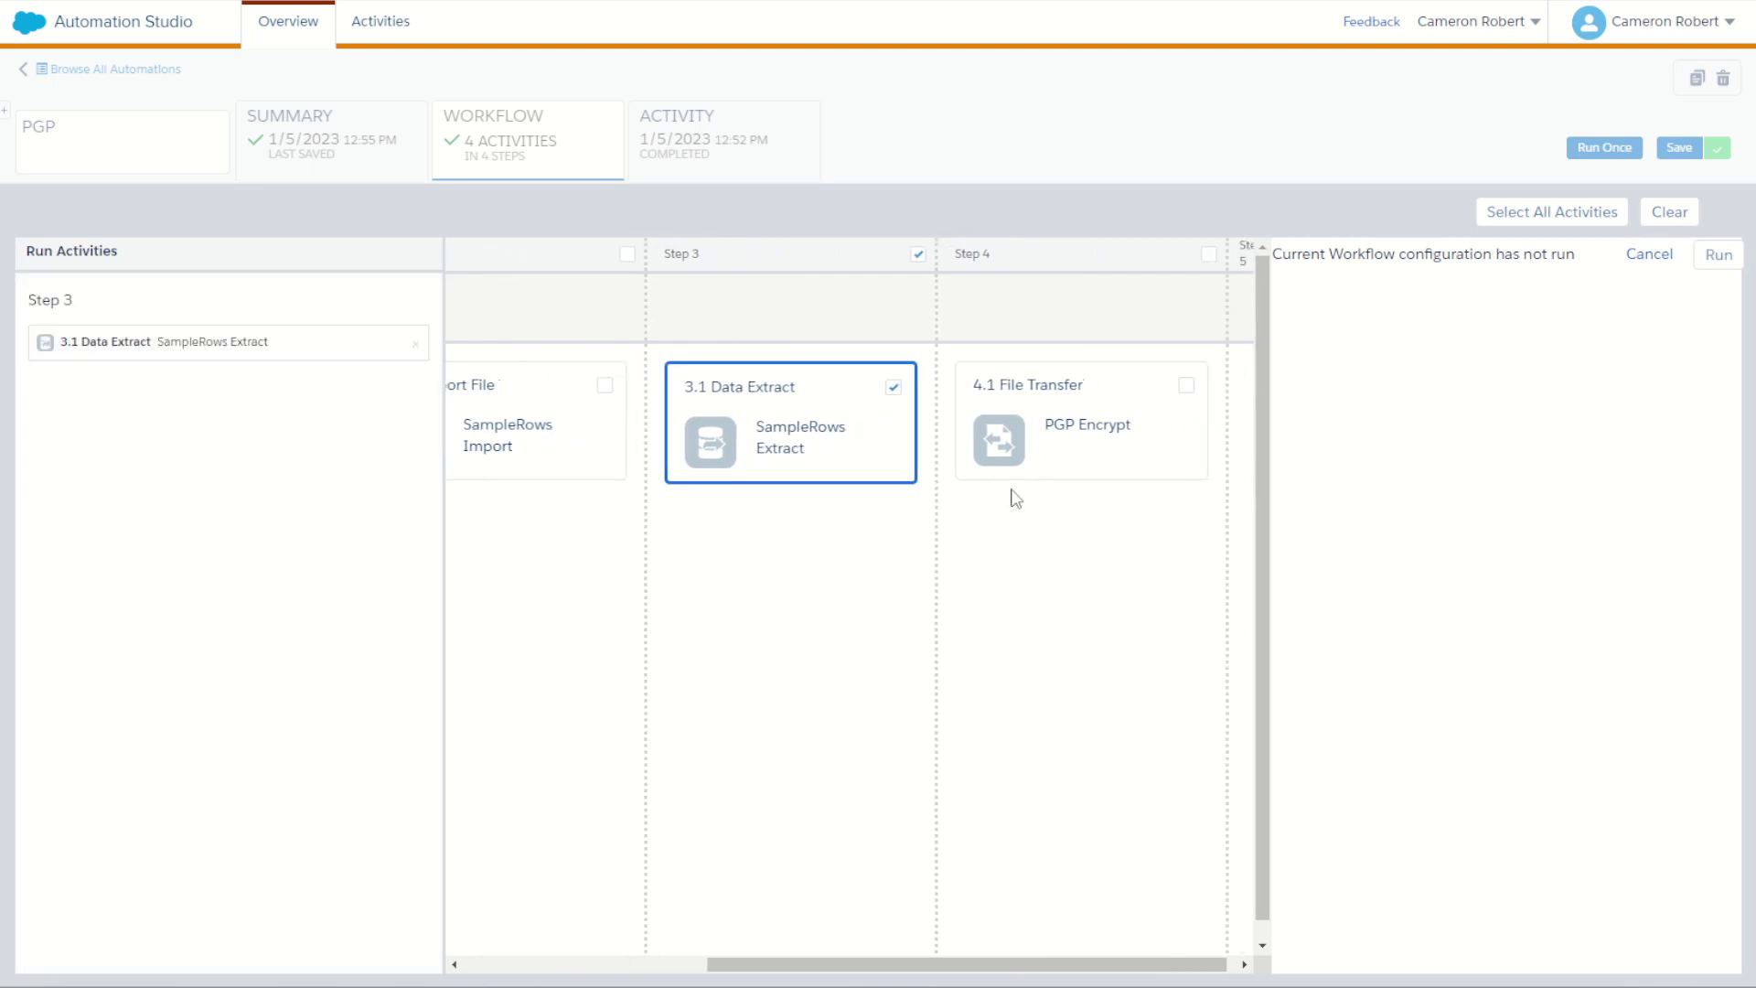
click(1174, 388)
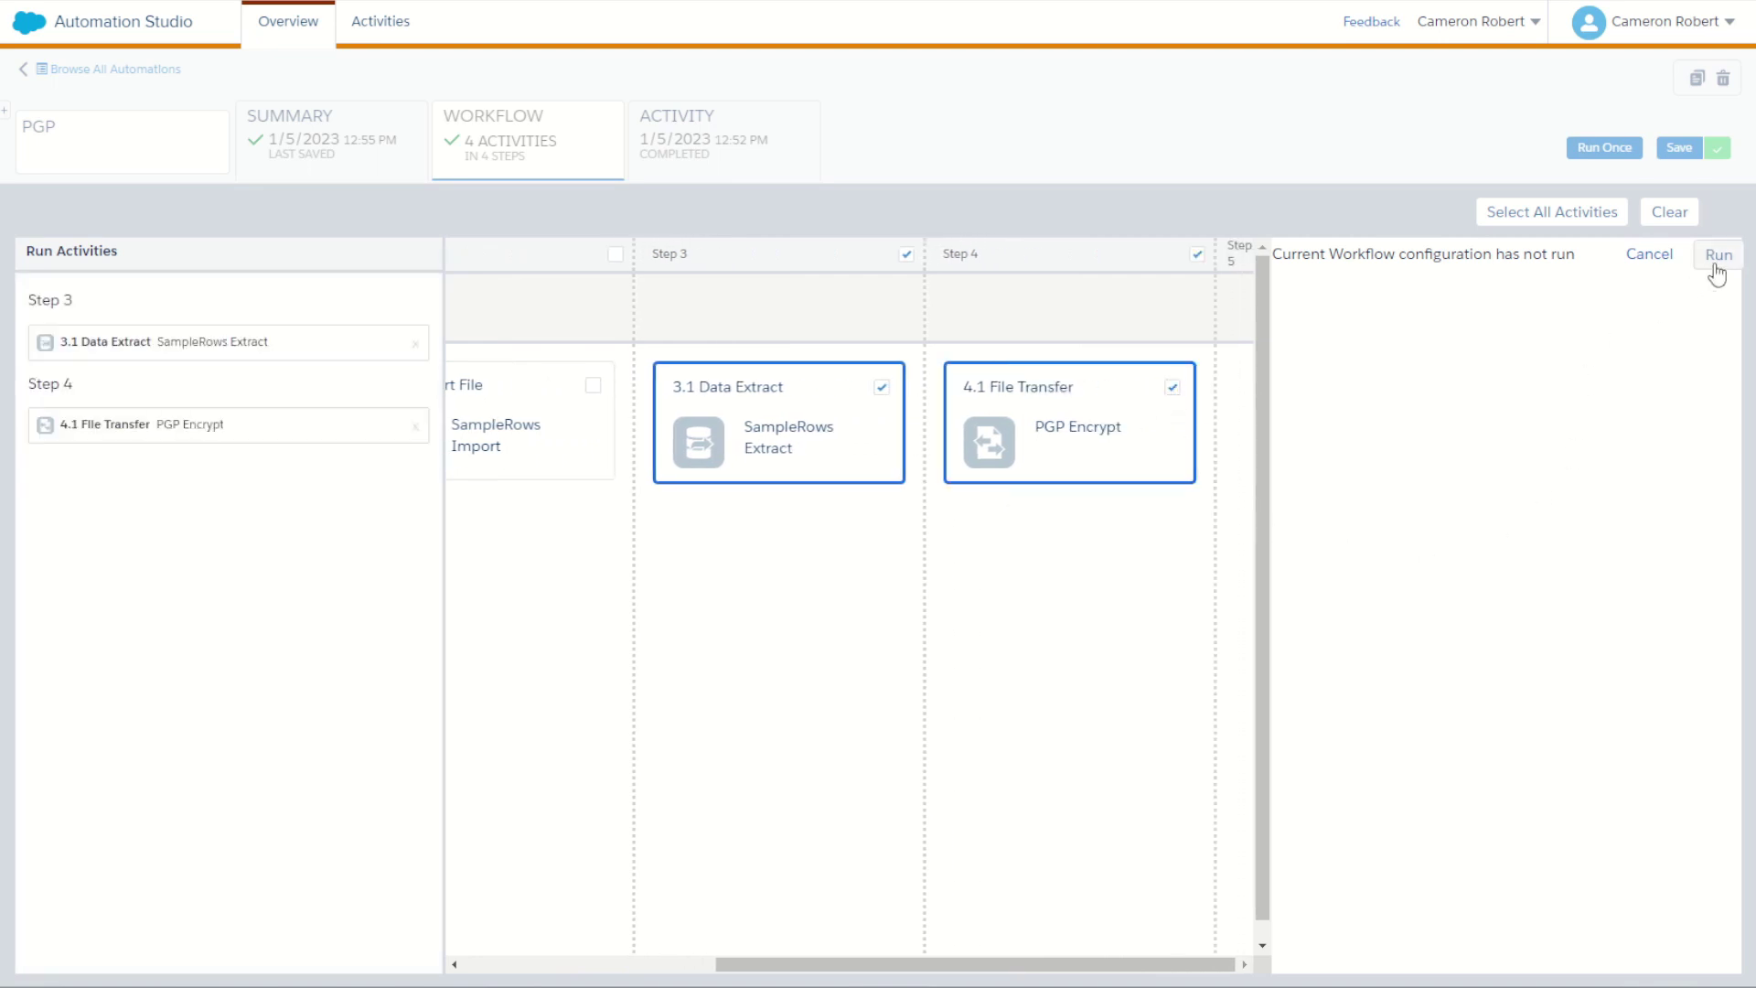
click(1717, 257)
click(1390, 748)
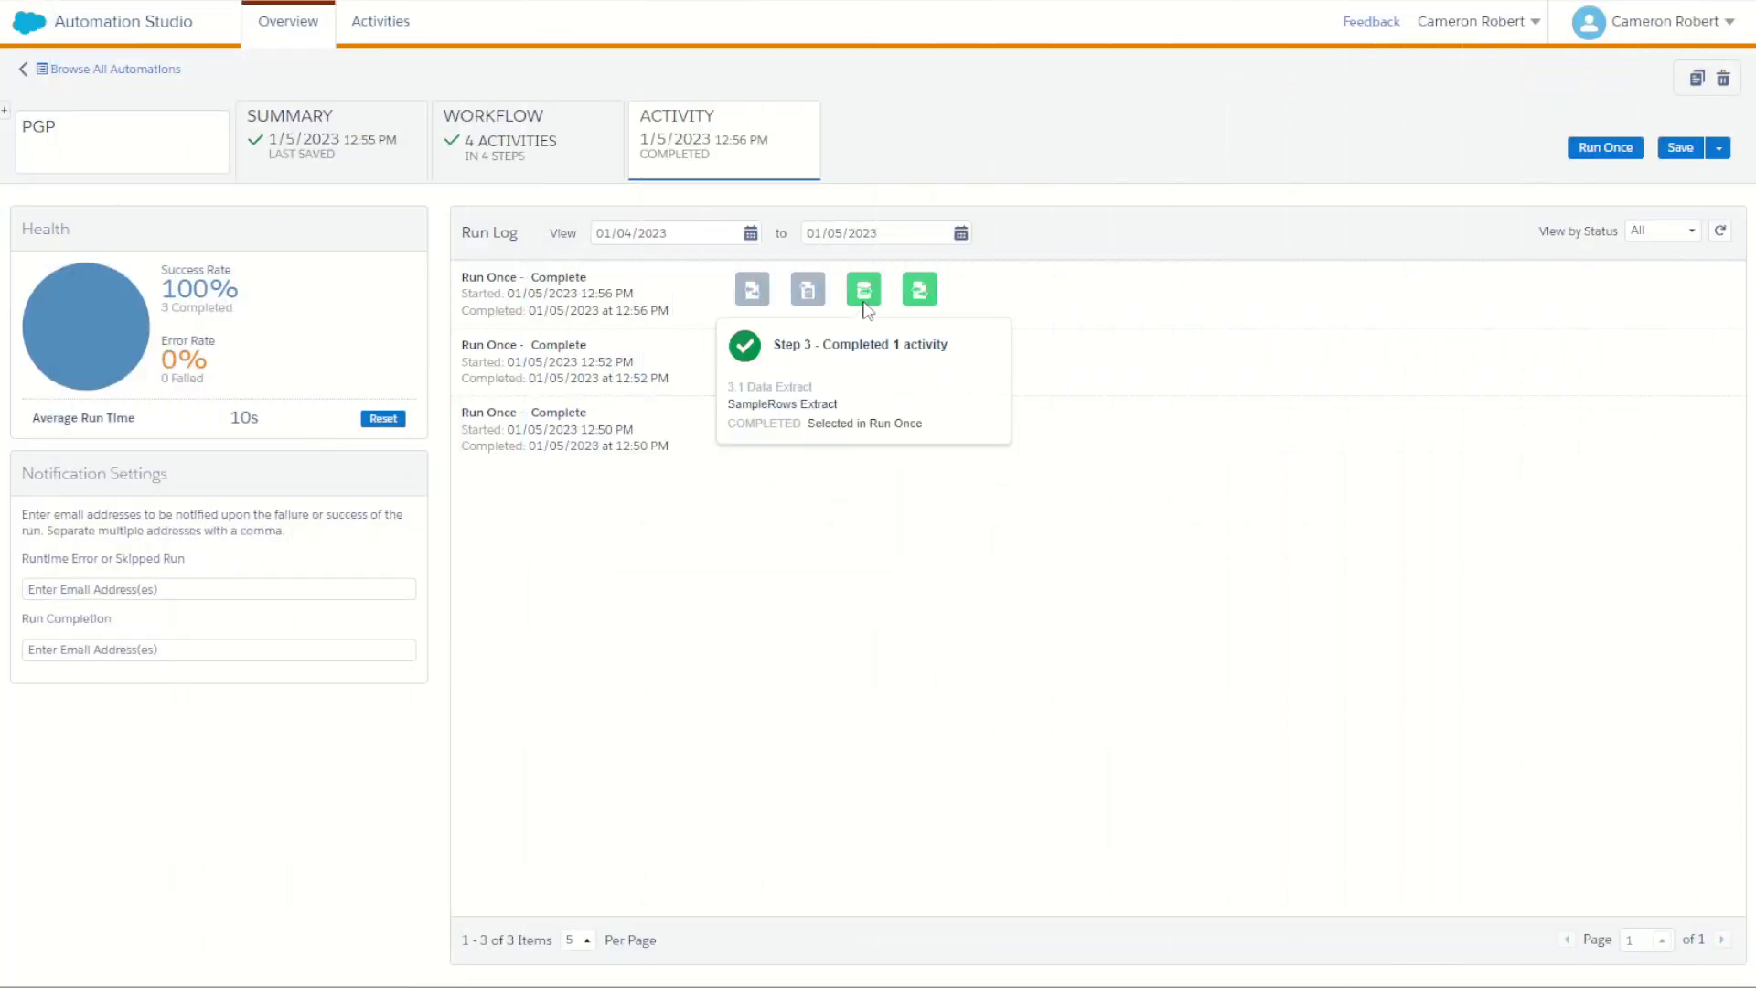
mouse_move(919, 293)
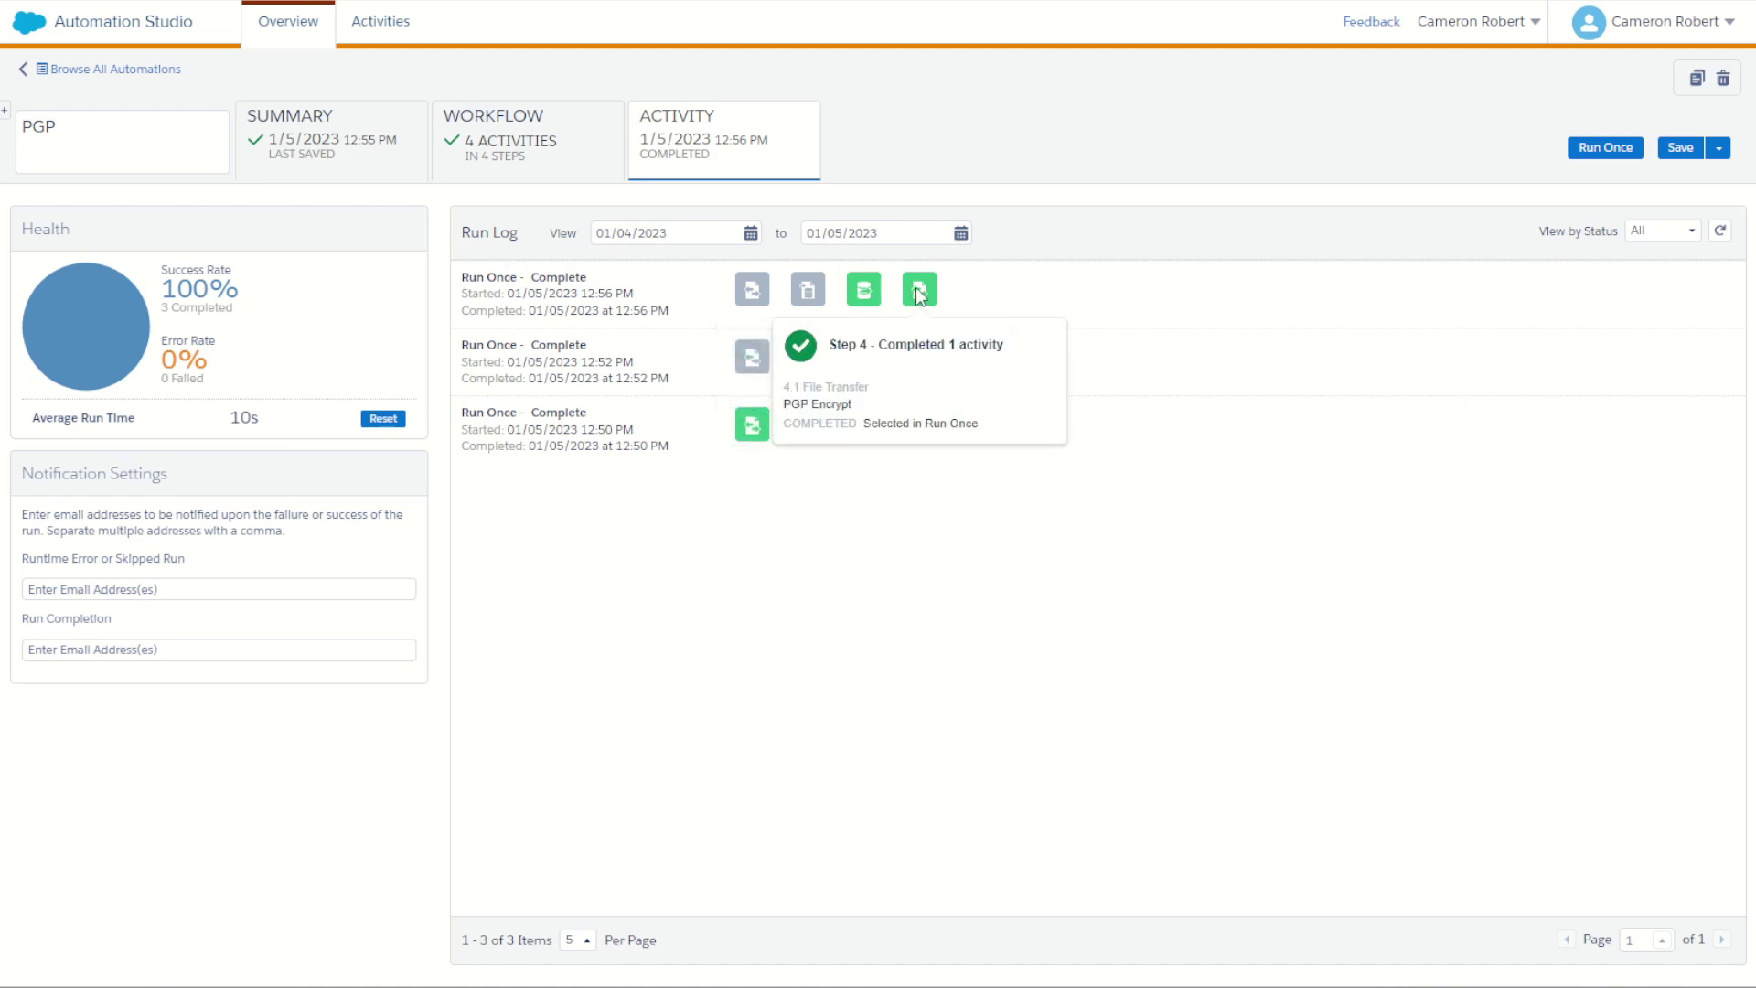
key(alt+Tab)
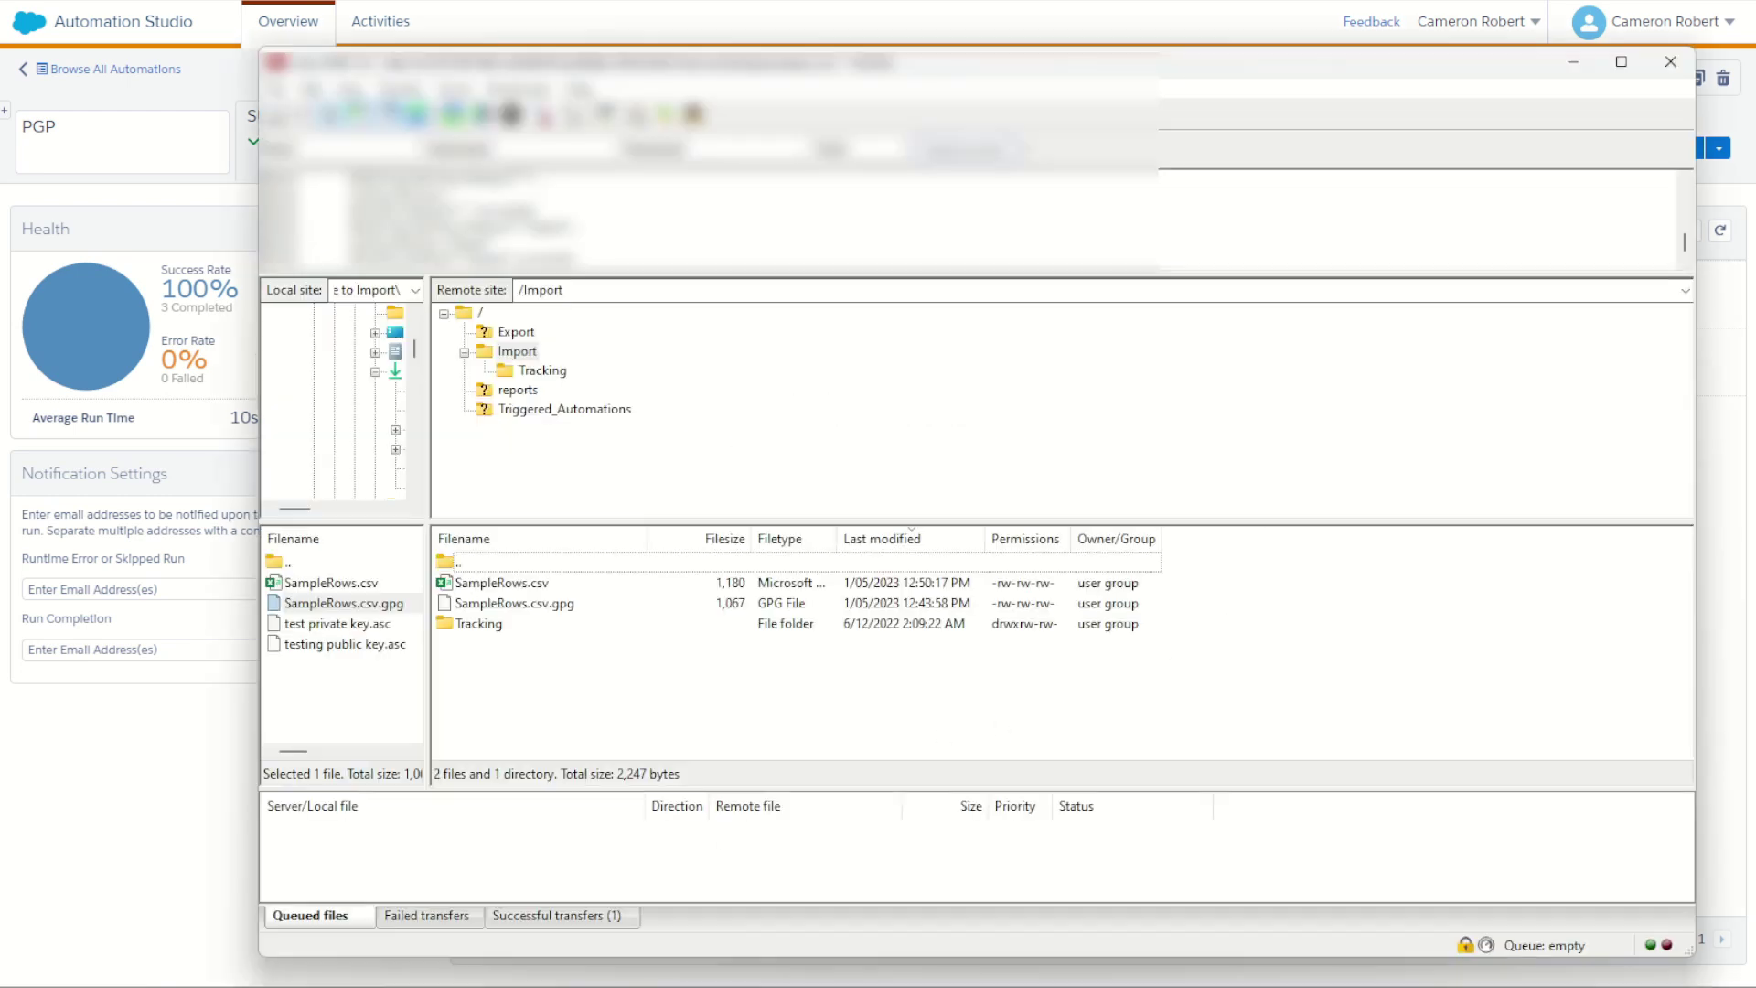
Step: Refresh the remote /Import folder and download Extract.csv.pgp (1,191 bytes) to the local folder
click(518, 351)
click(667, 705)
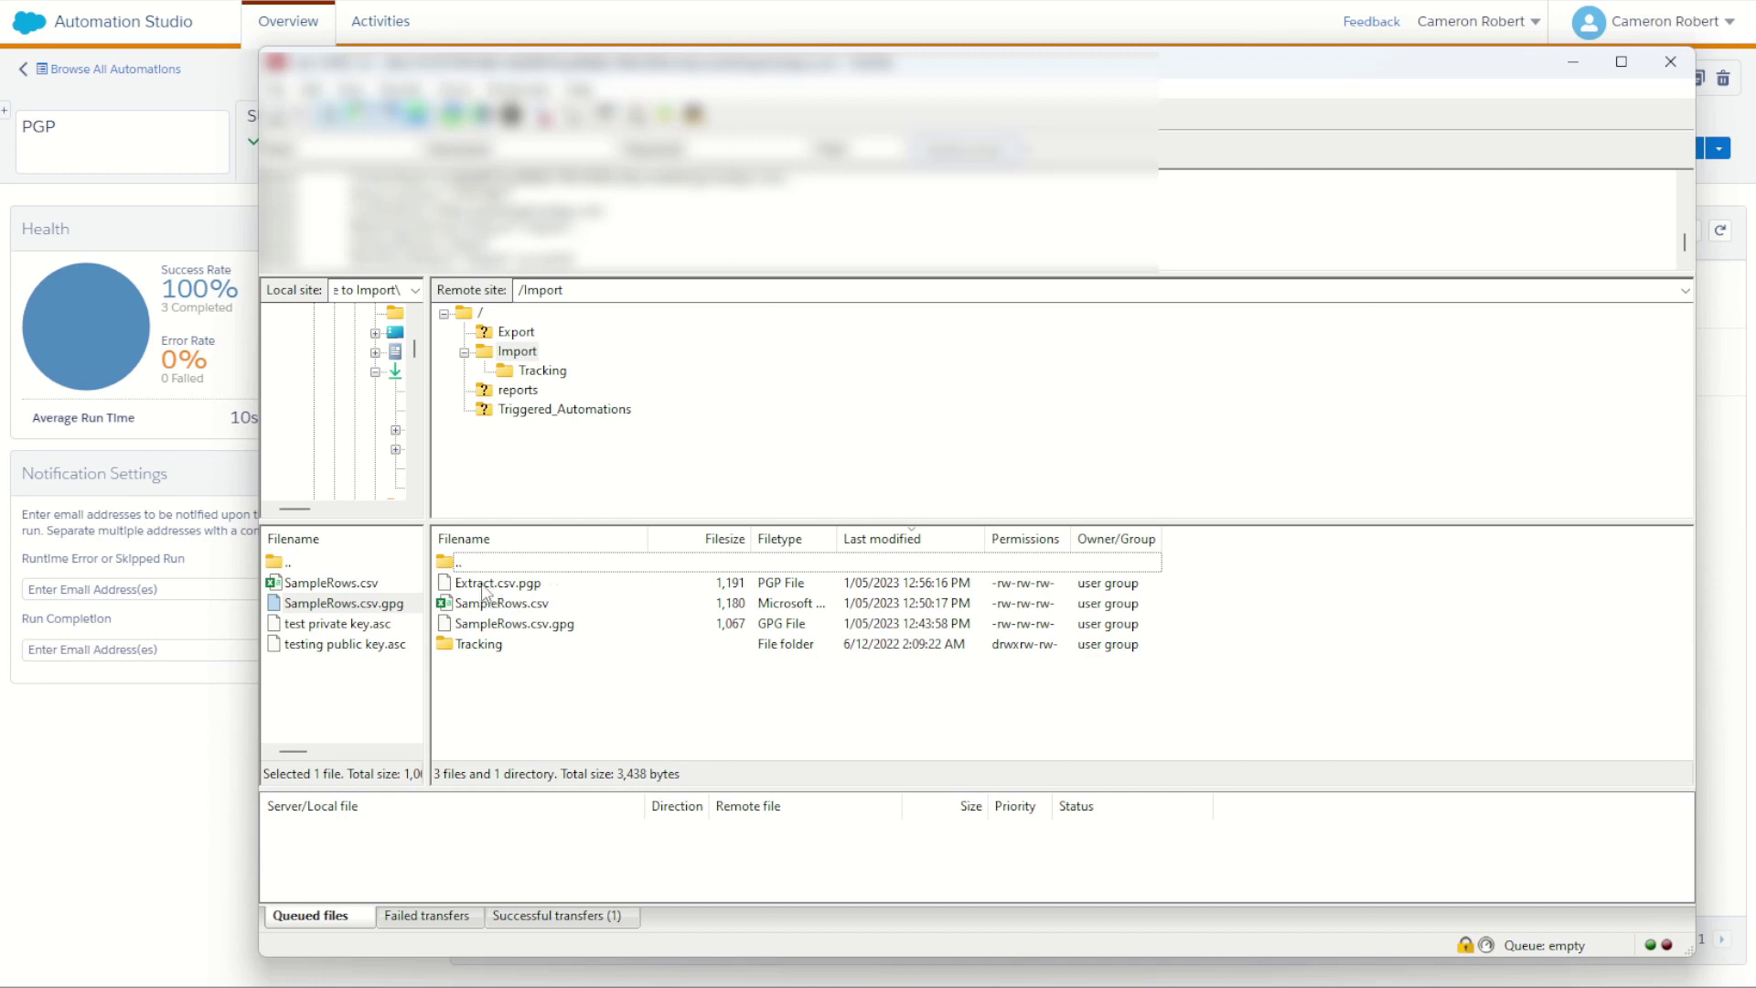
drag(482, 590, 353, 688)
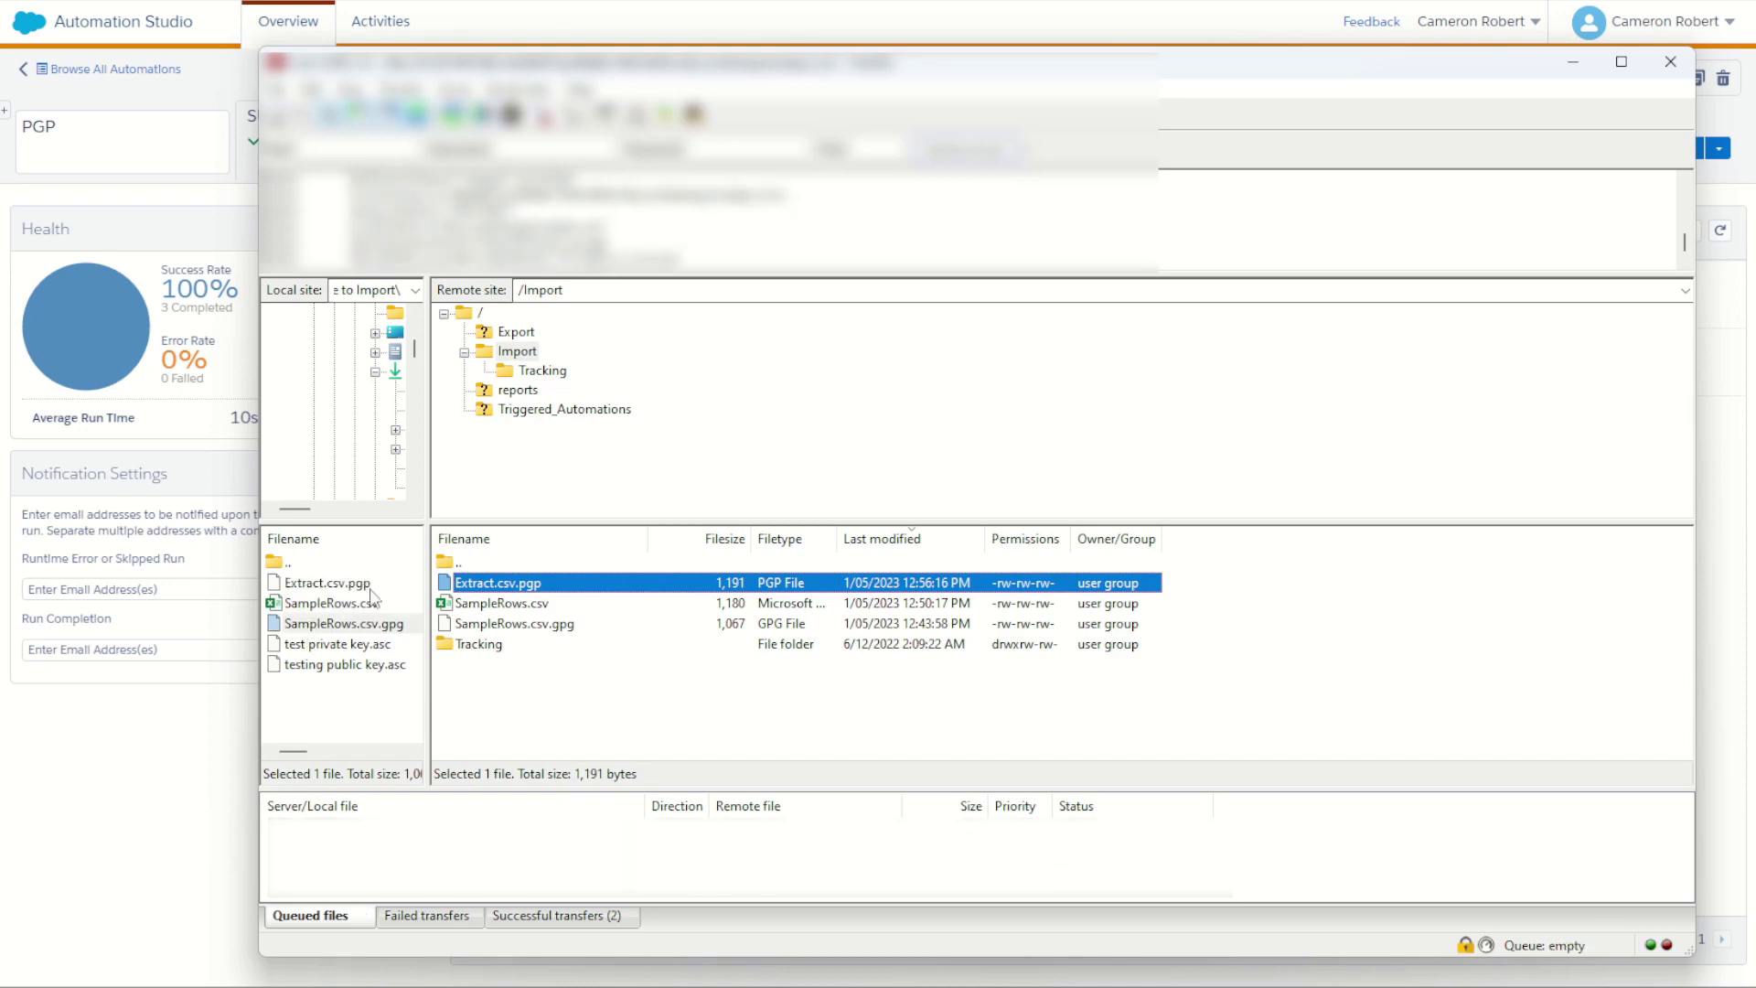
click(364, 583)
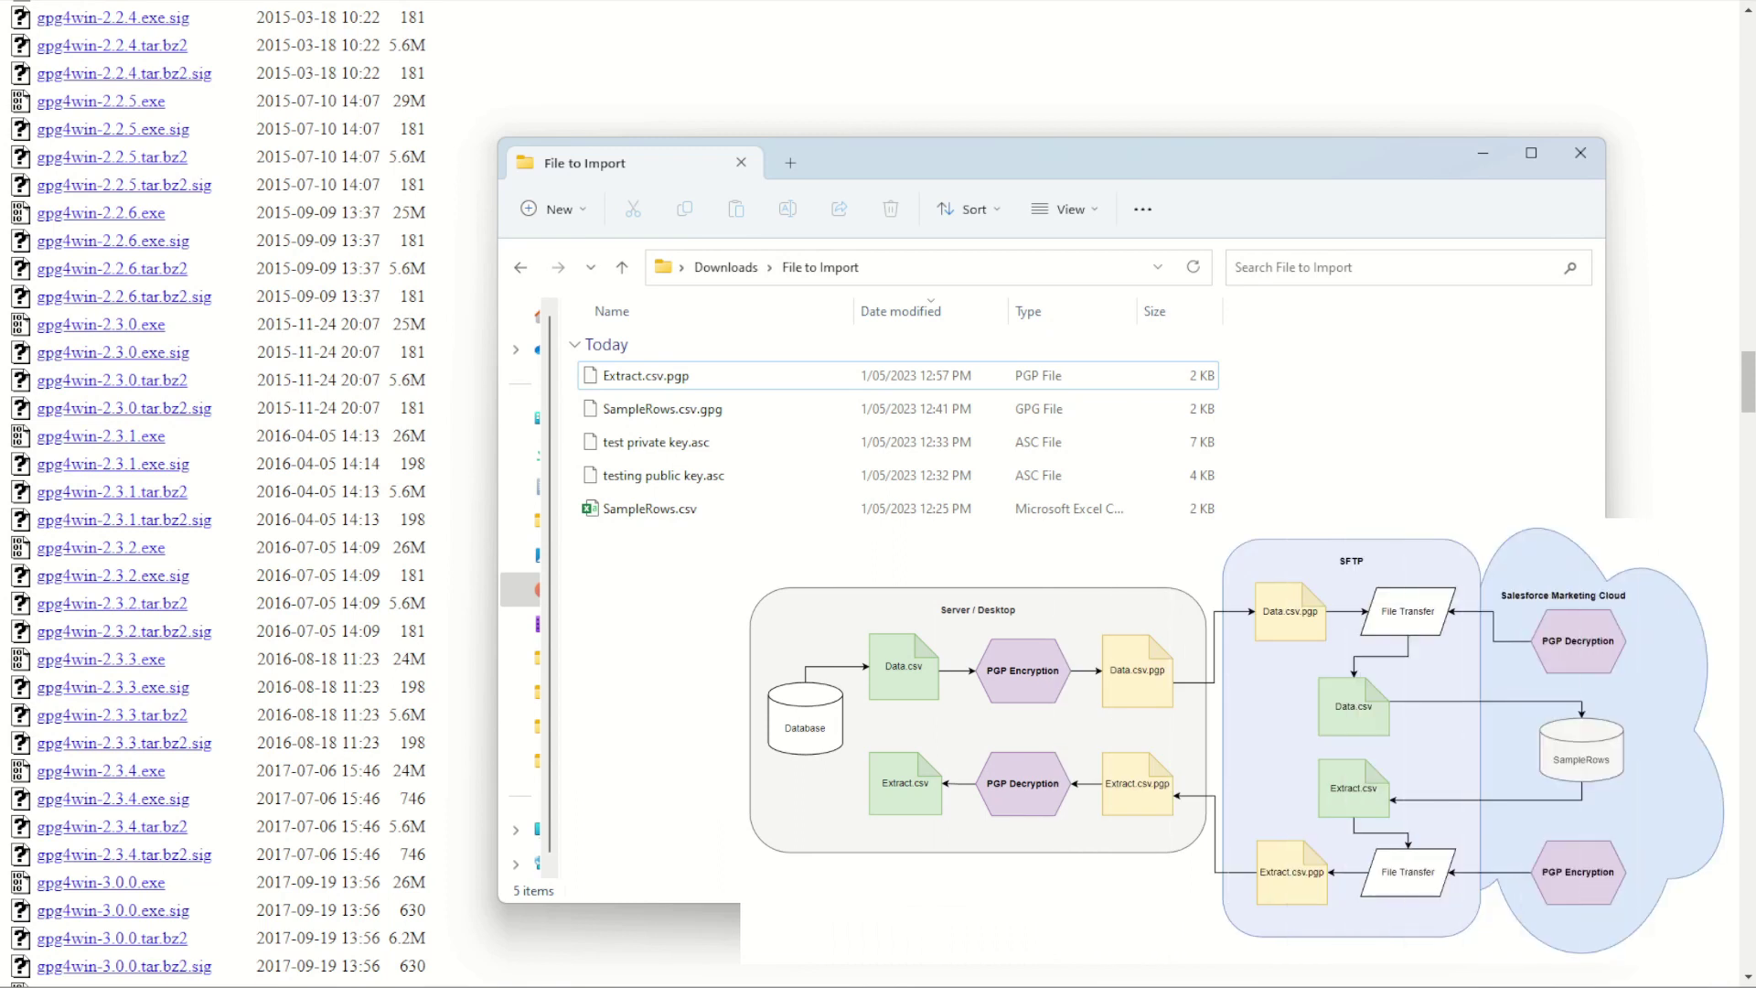
Step: Decrypt Extract.csv.pgp with Kleopatra's Decrypt/Verify Files into the File to Import folder
click(667, 382)
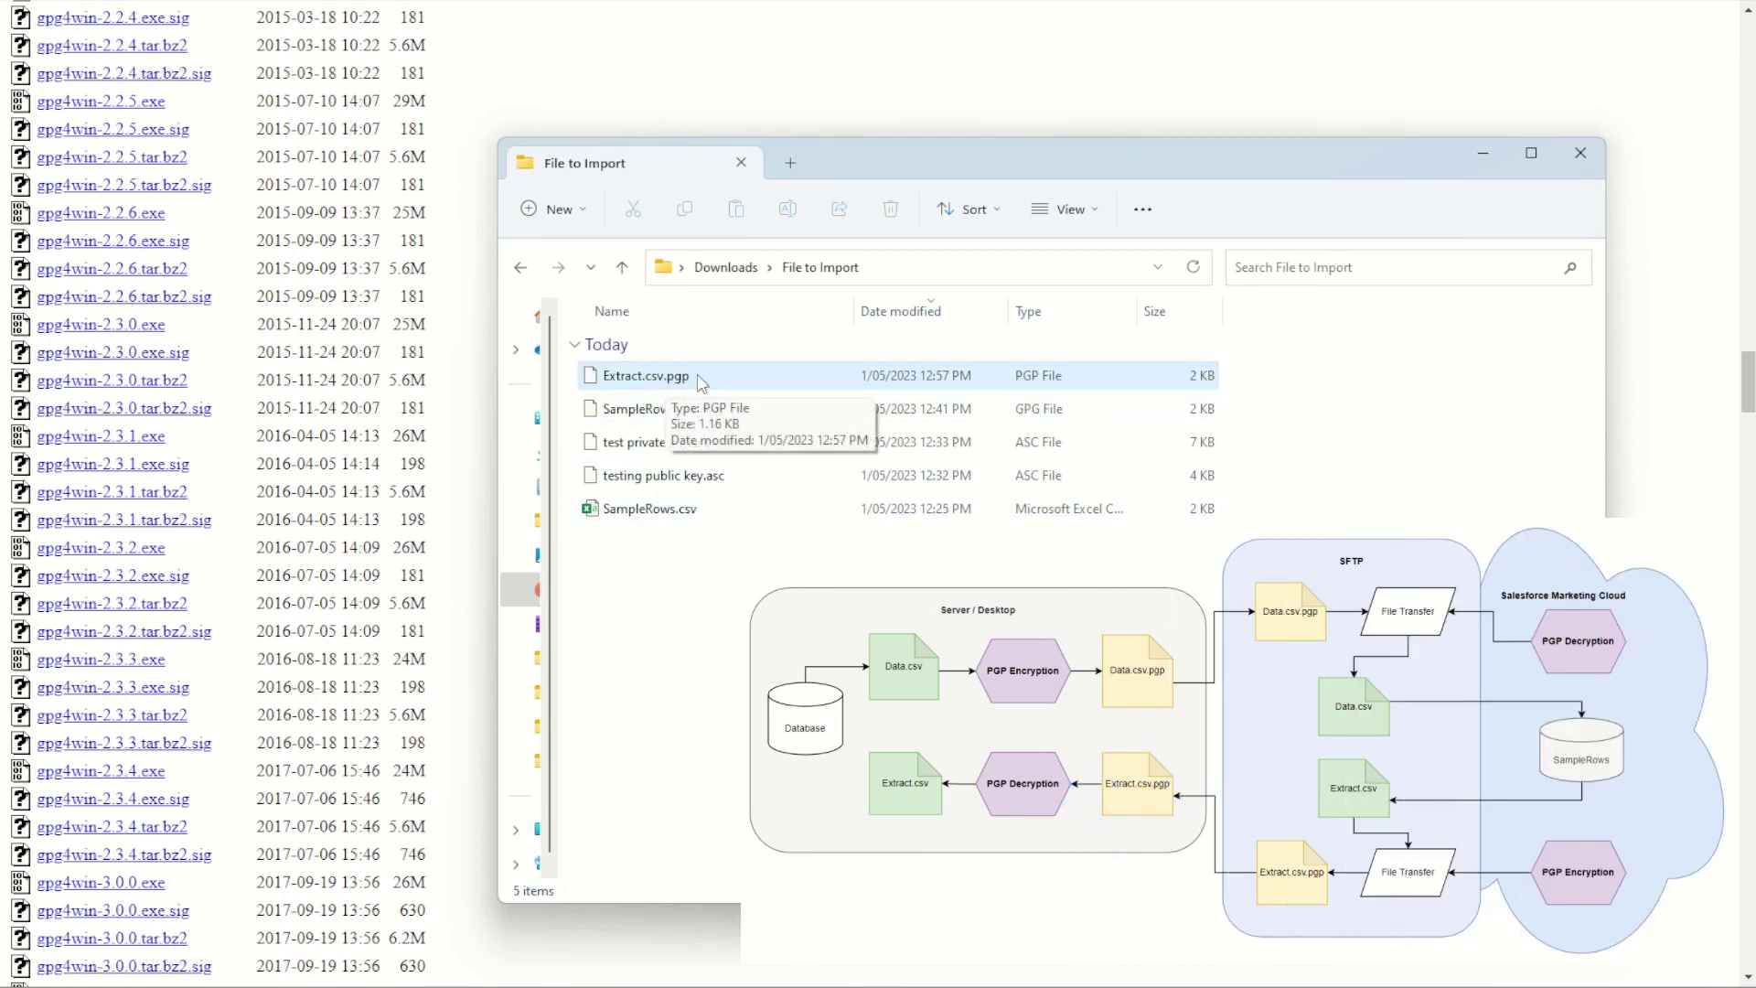
click(811, 599)
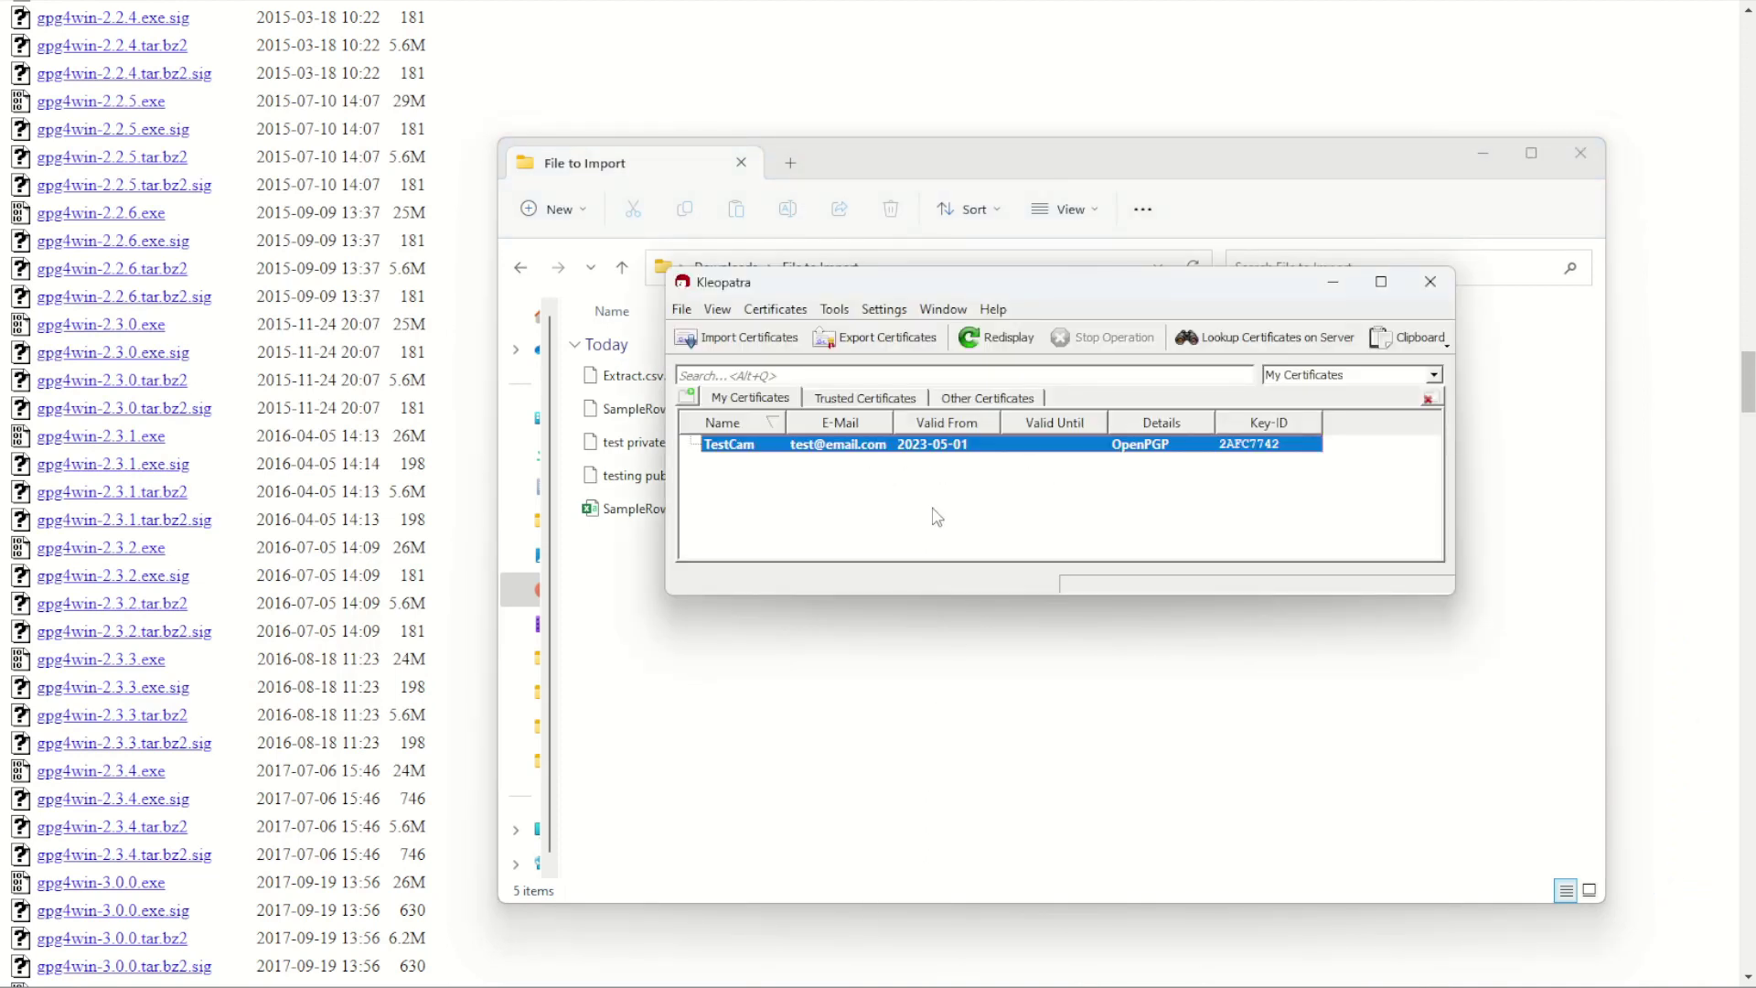
click(934, 512)
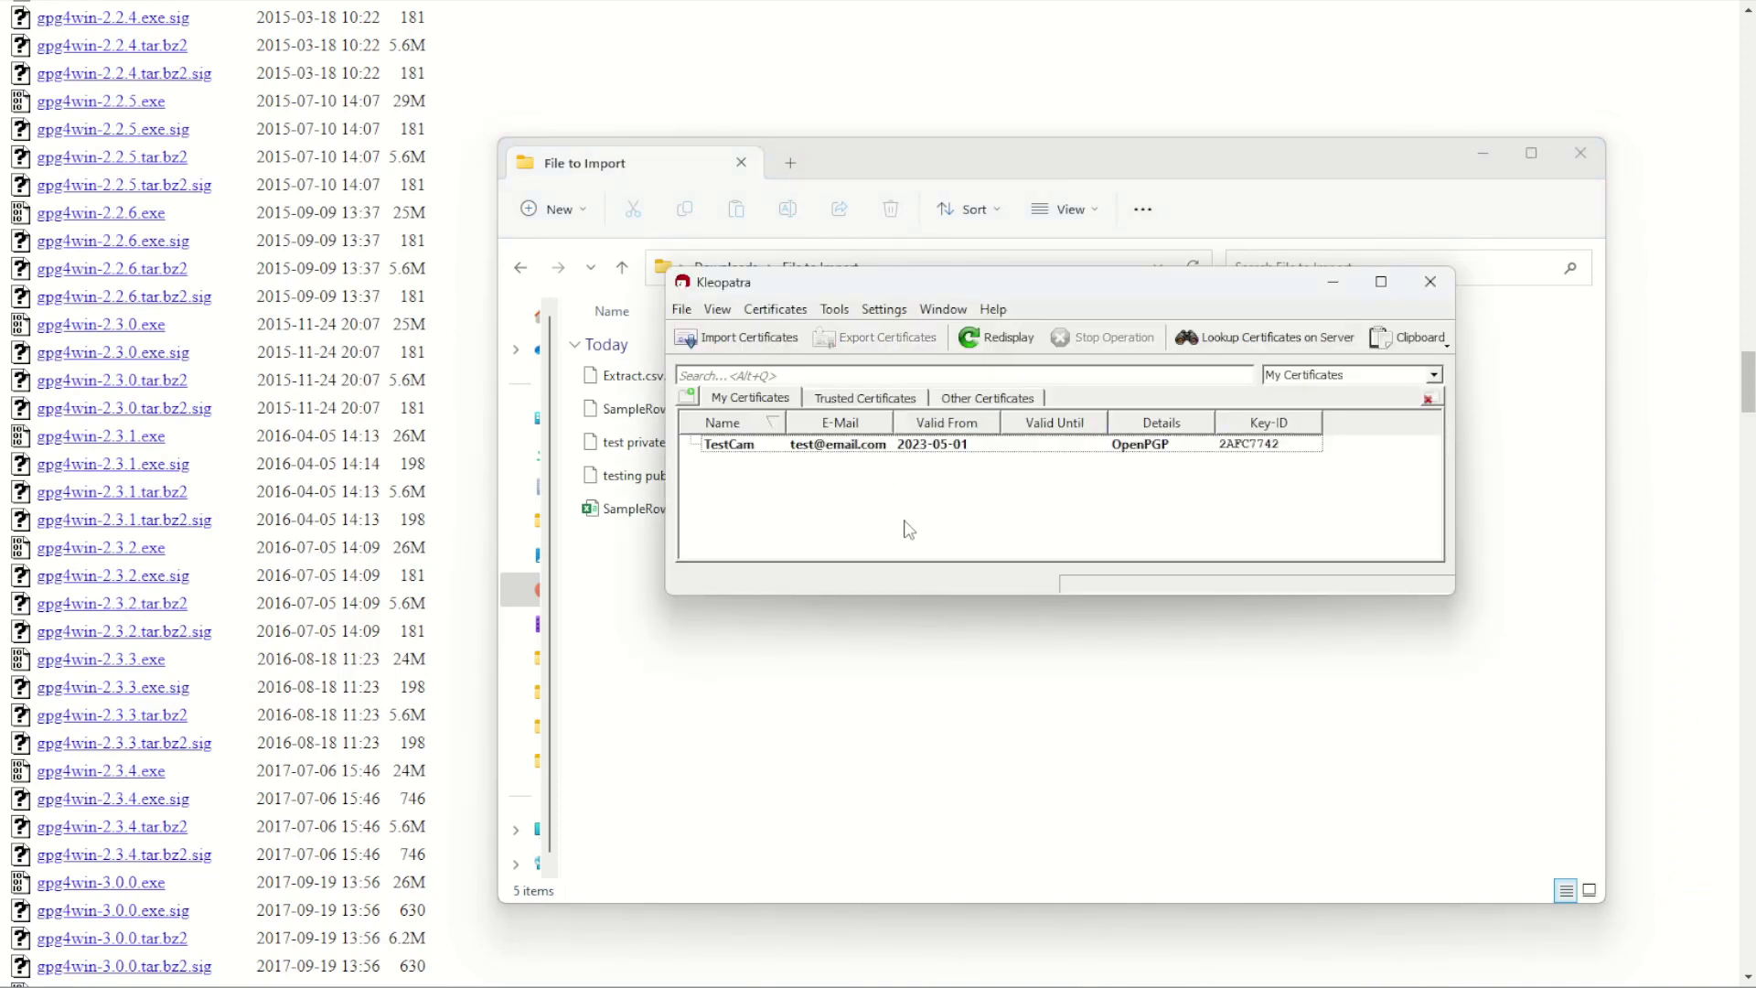
click(682, 311)
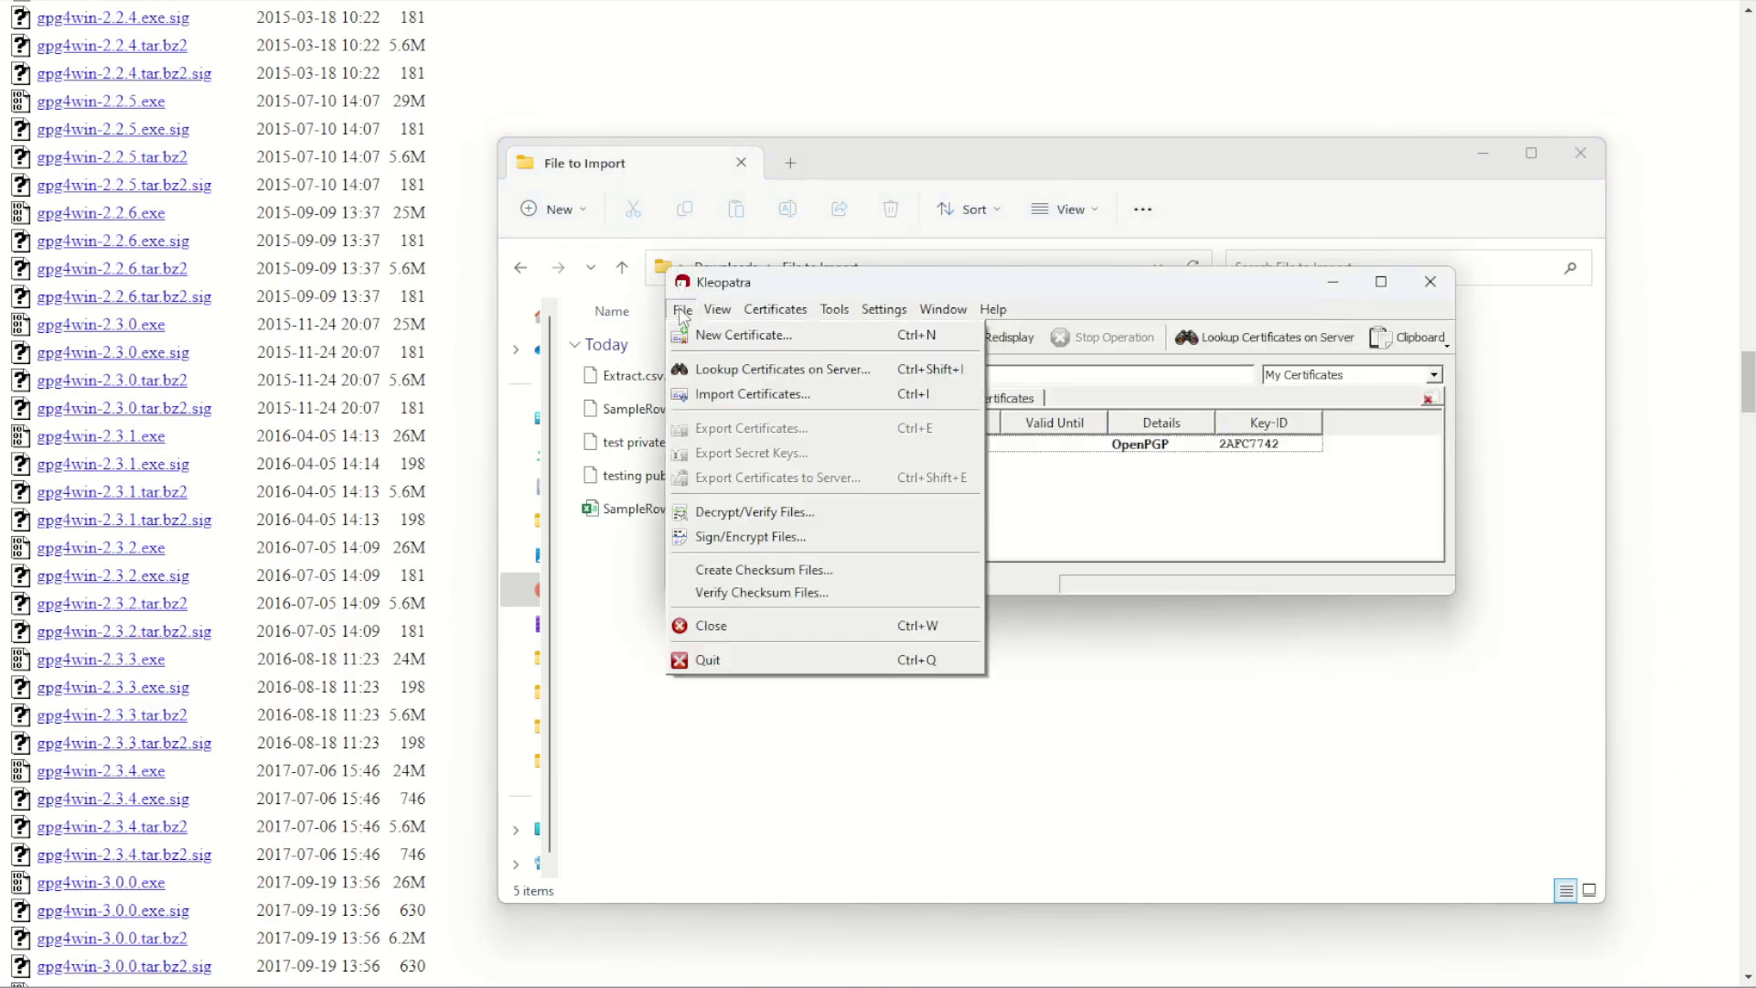
click(767, 514)
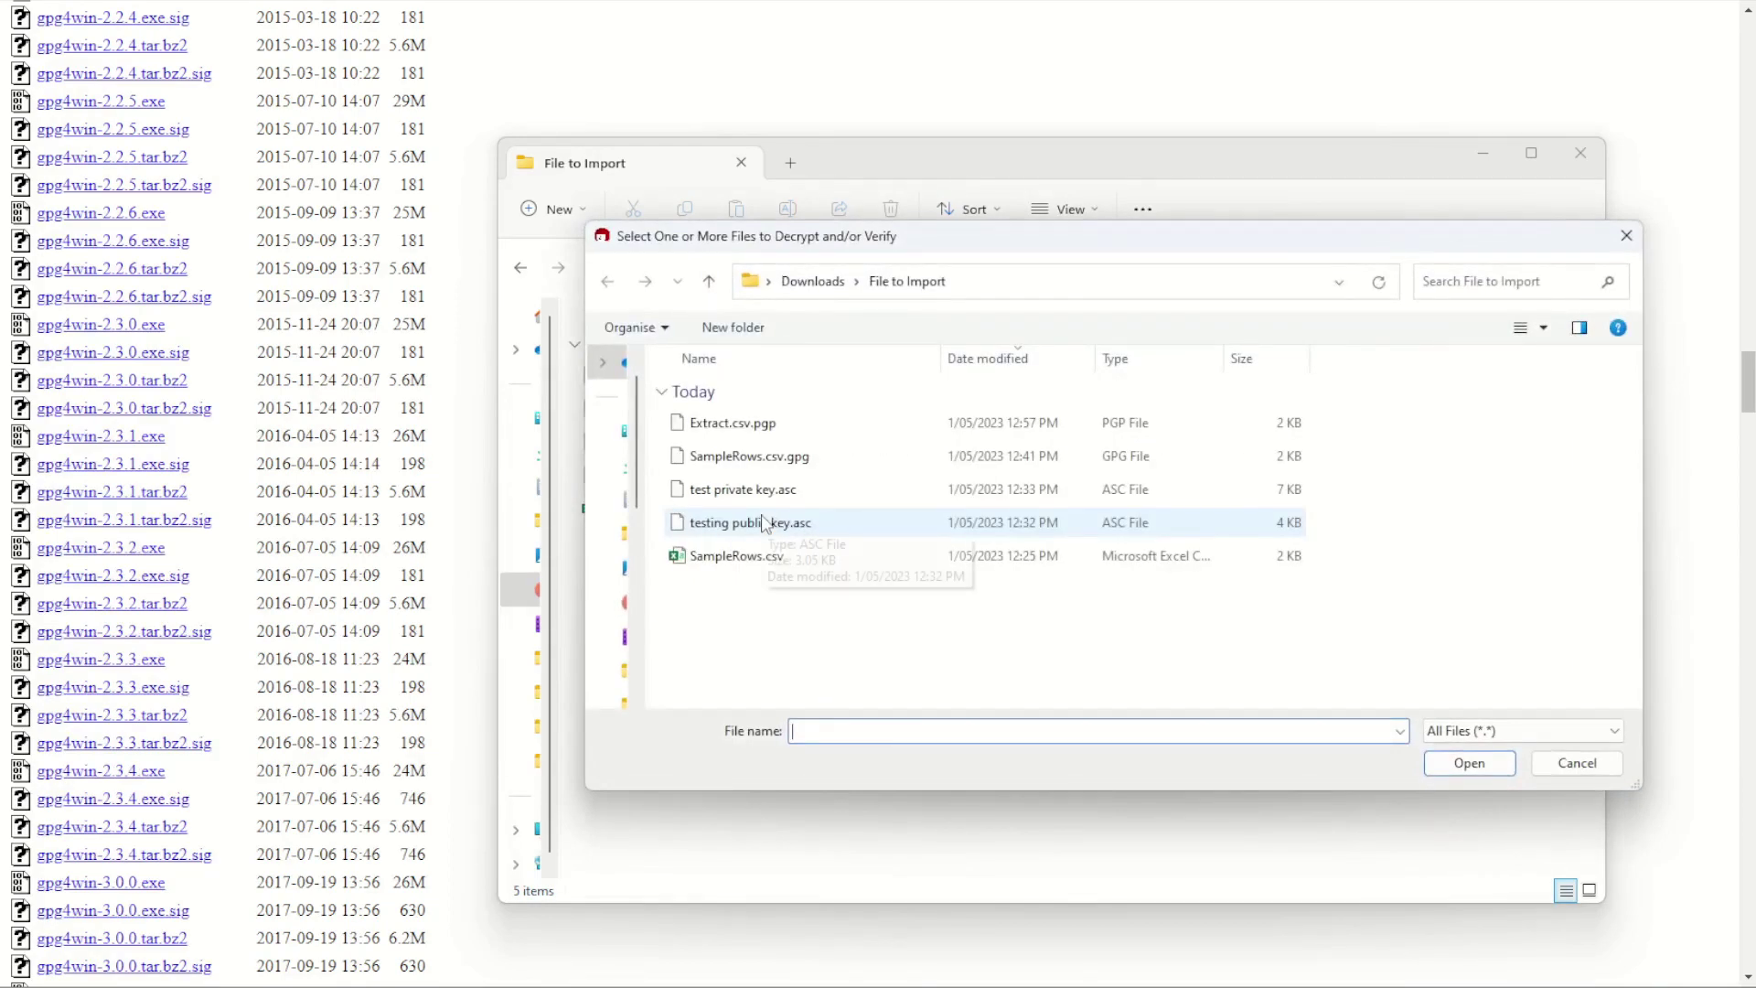
click(739, 434)
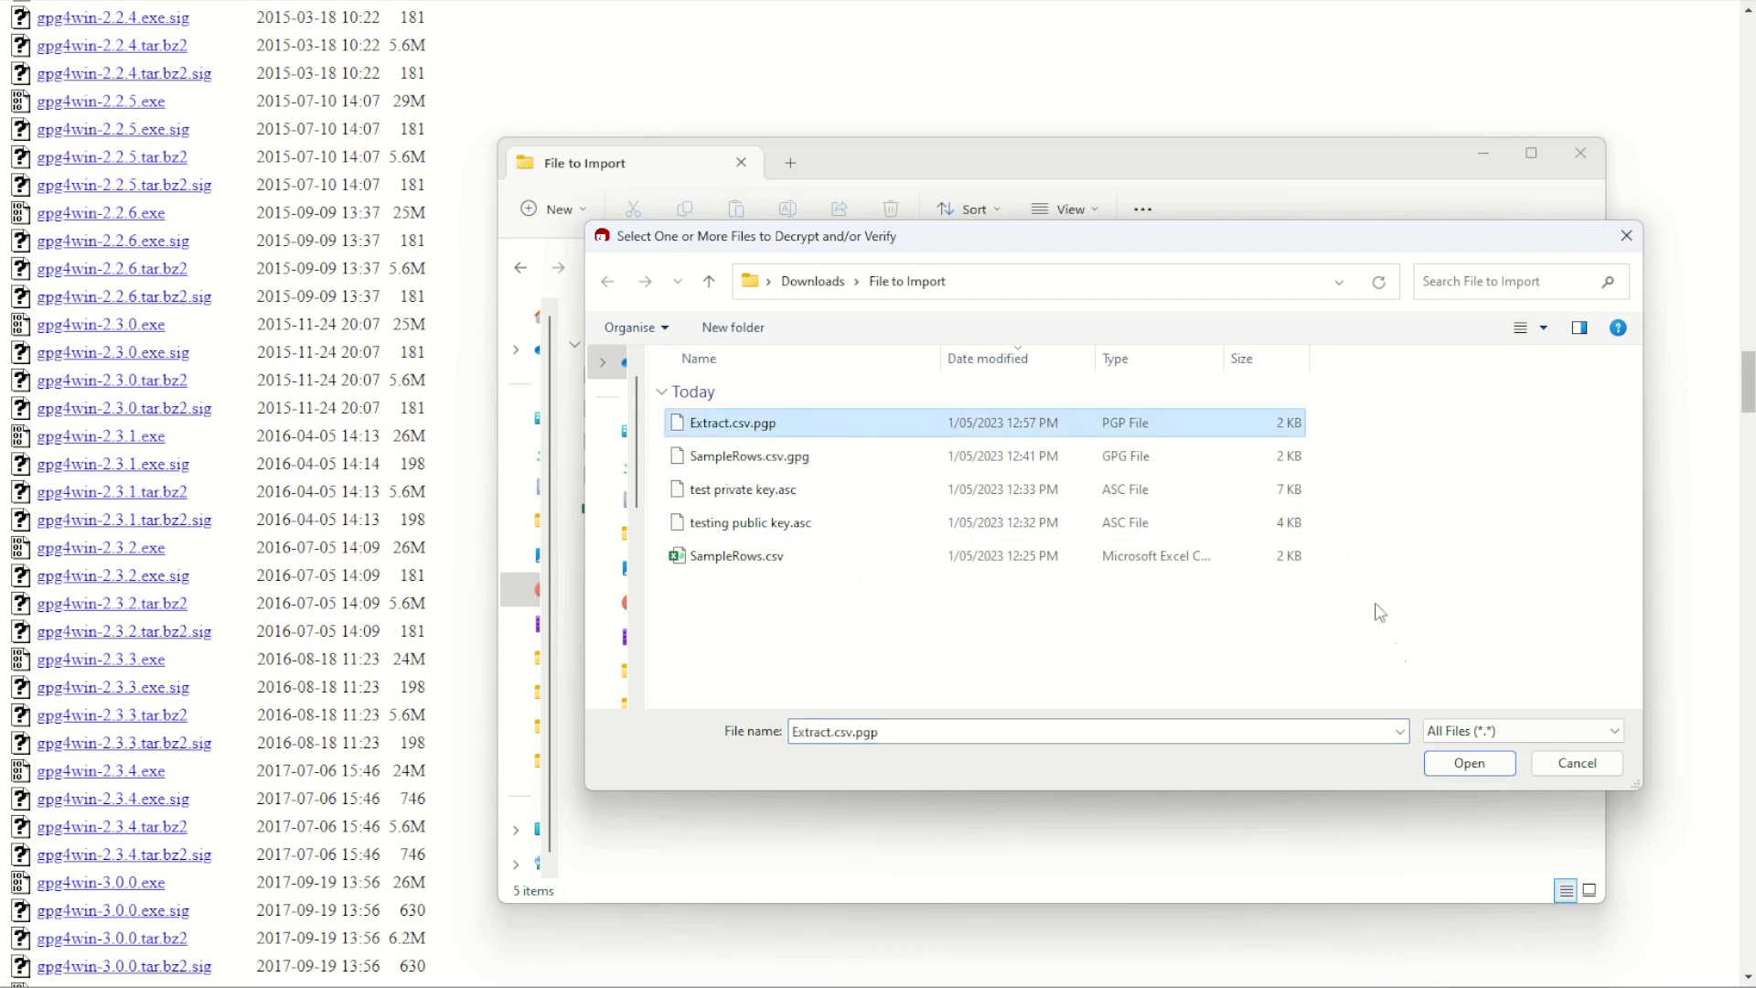
click(1466, 765)
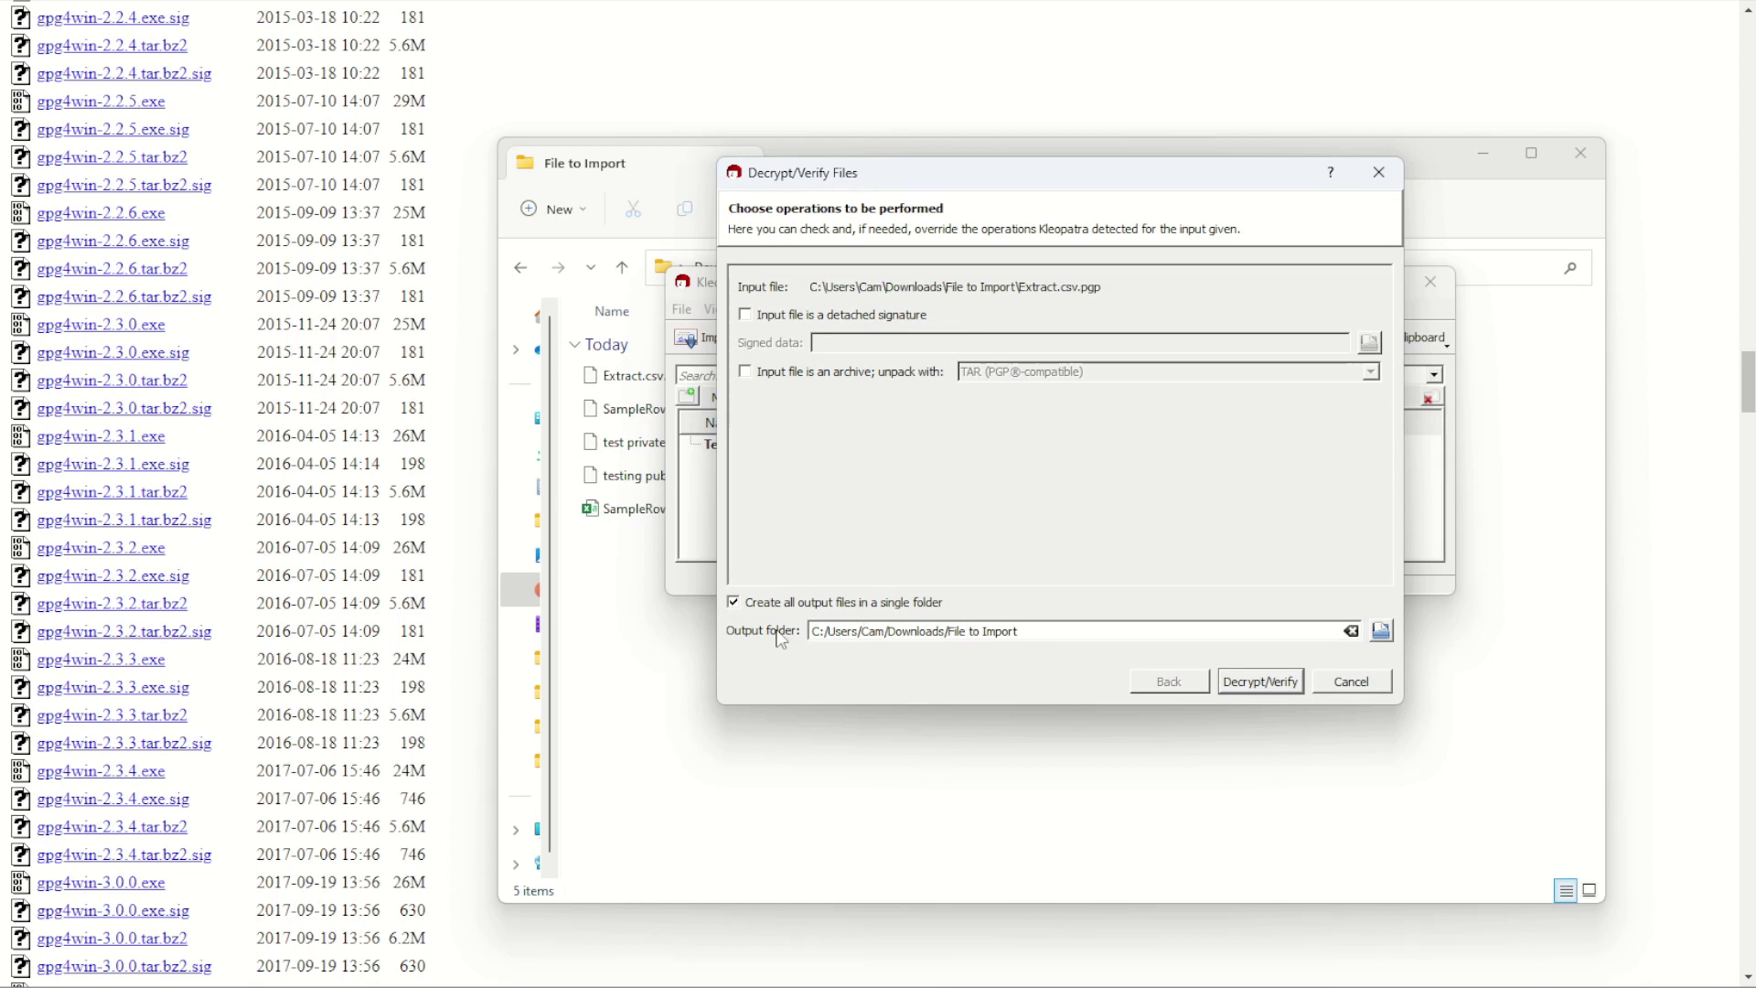
click(1286, 688)
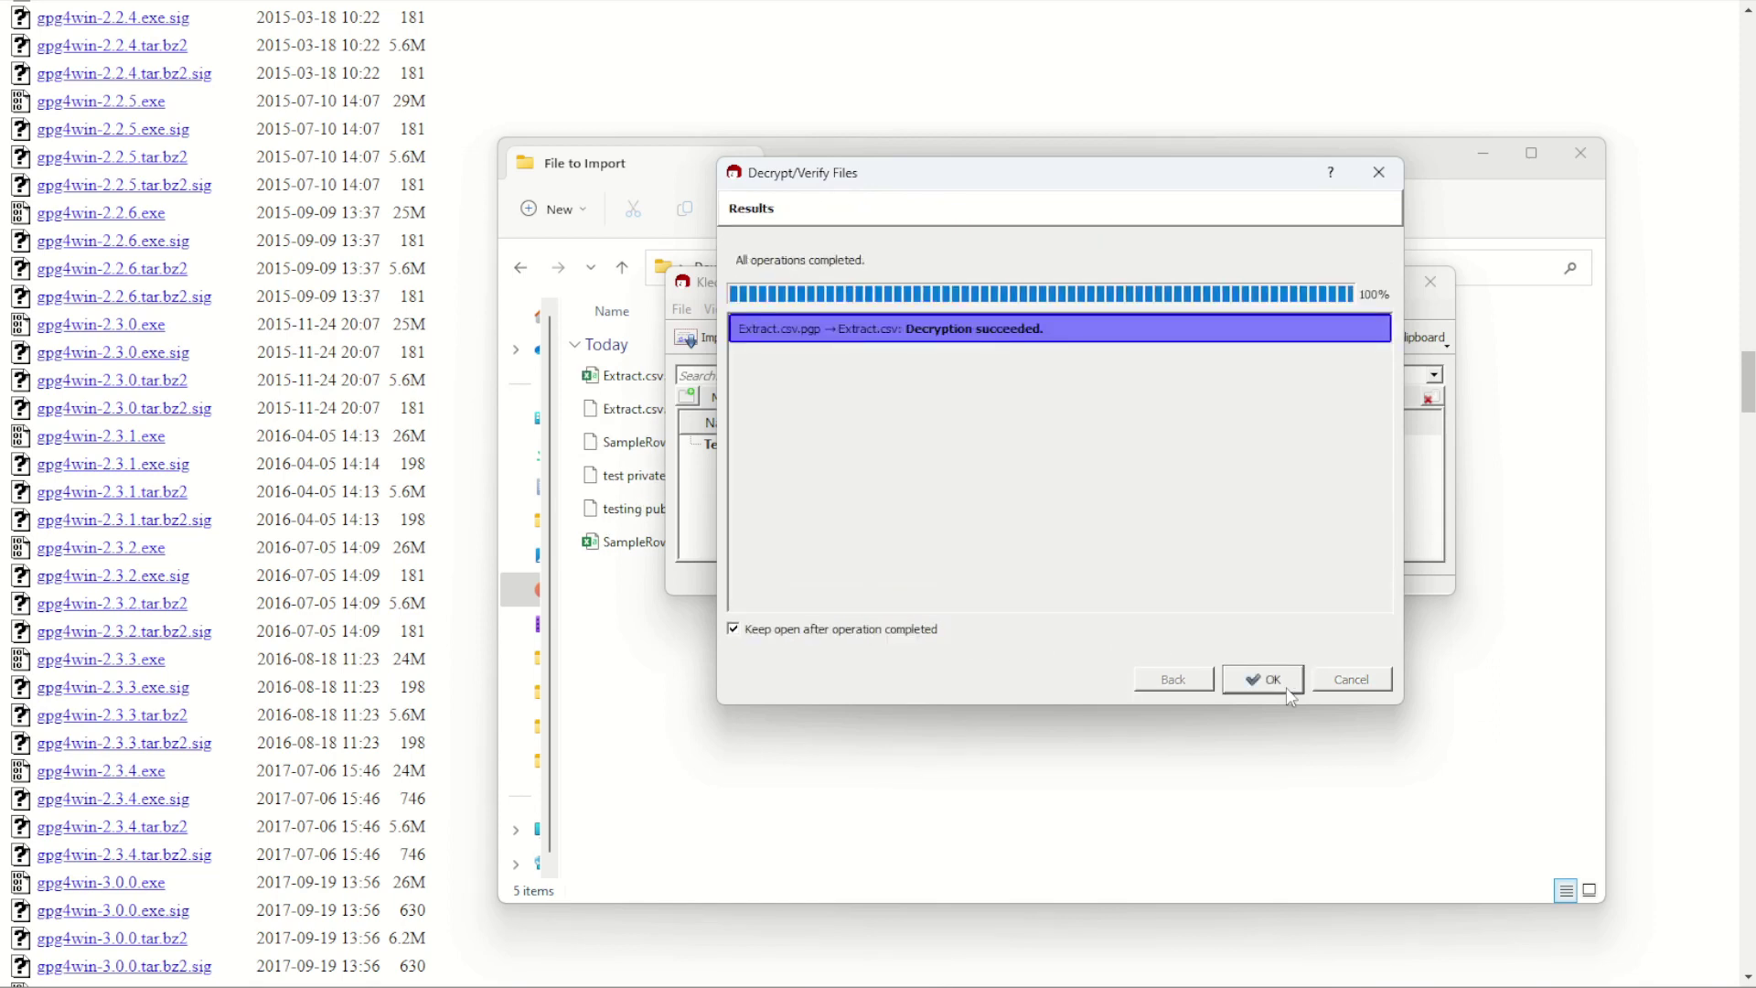
click(1272, 680)
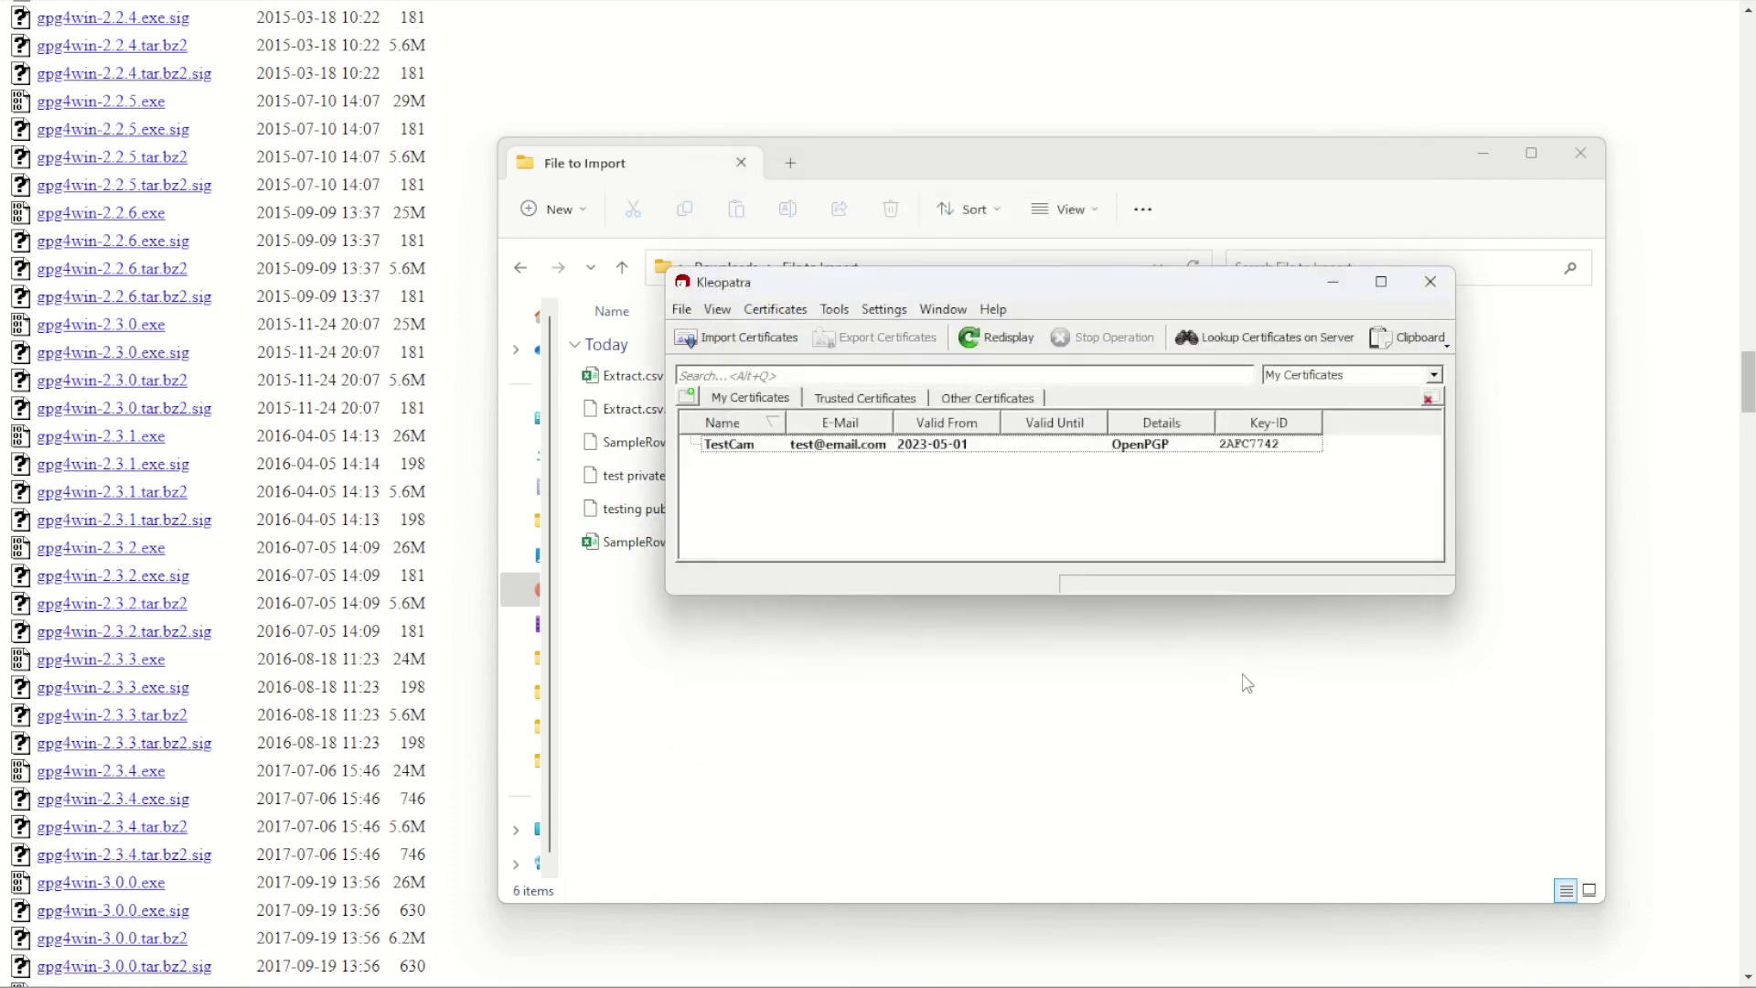
click(1237, 687)
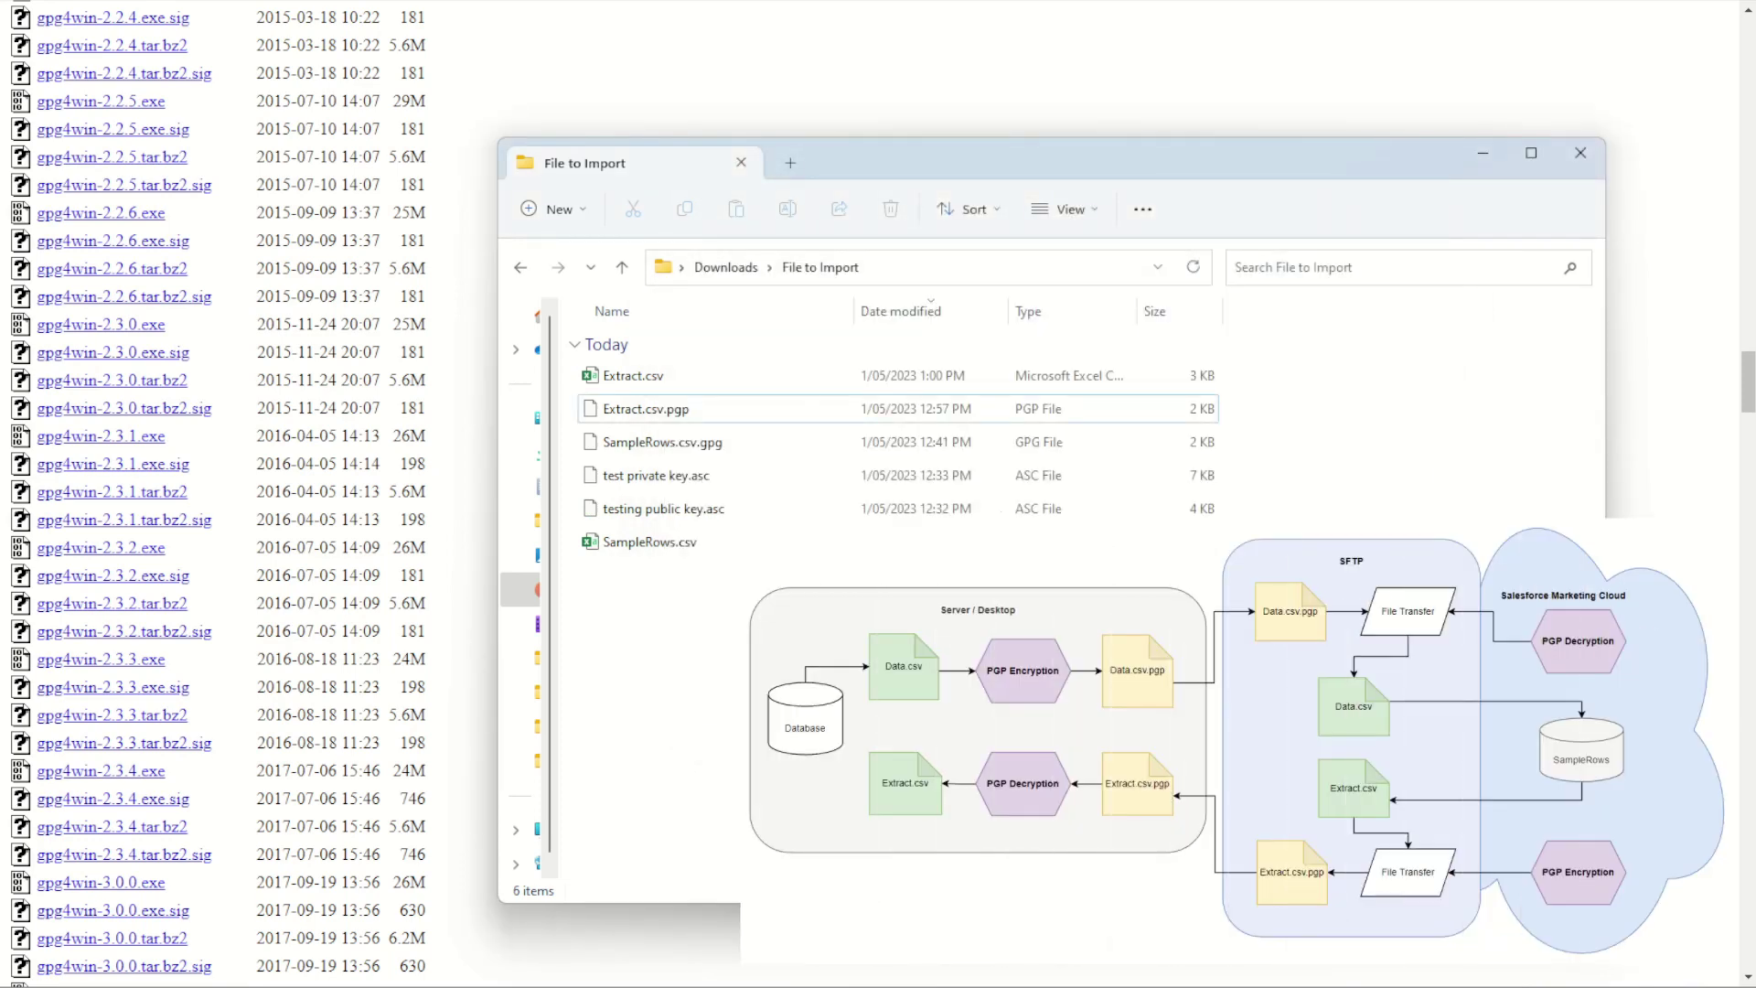
Step: Open Extract.csv in Notepad and review its header, 13 rows and True opt-in values
right_click(660, 379)
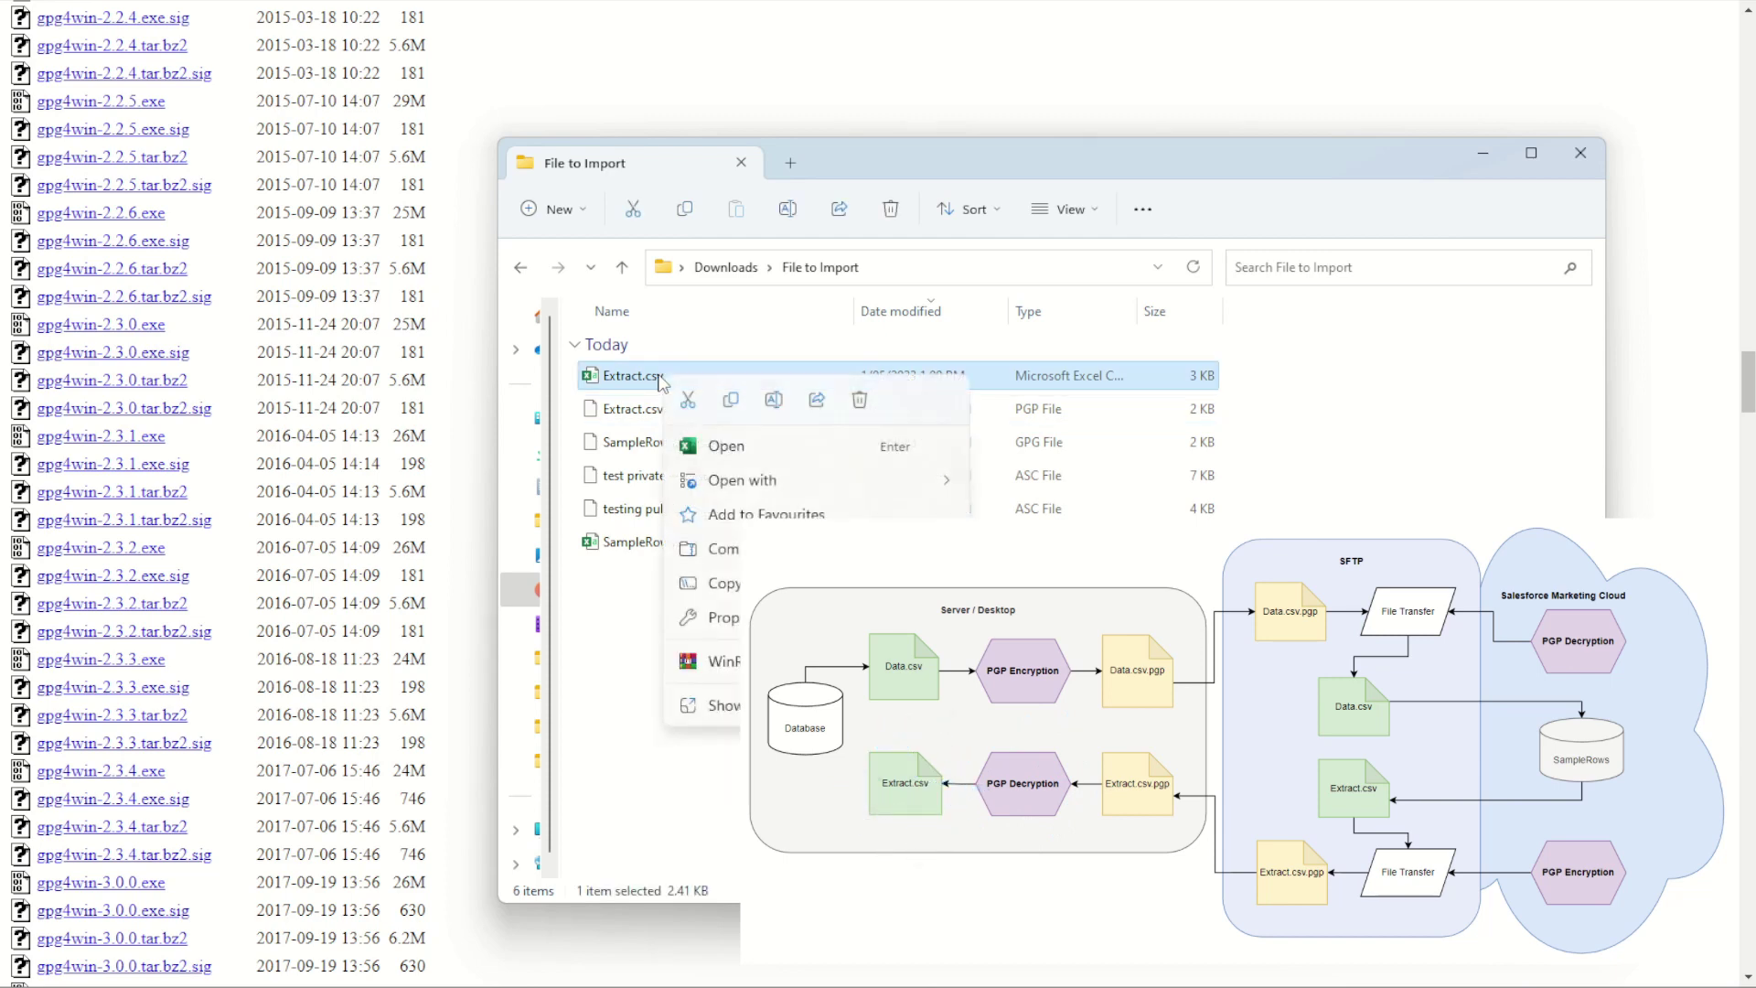
mouse_move(758, 485)
click(1061, 508)
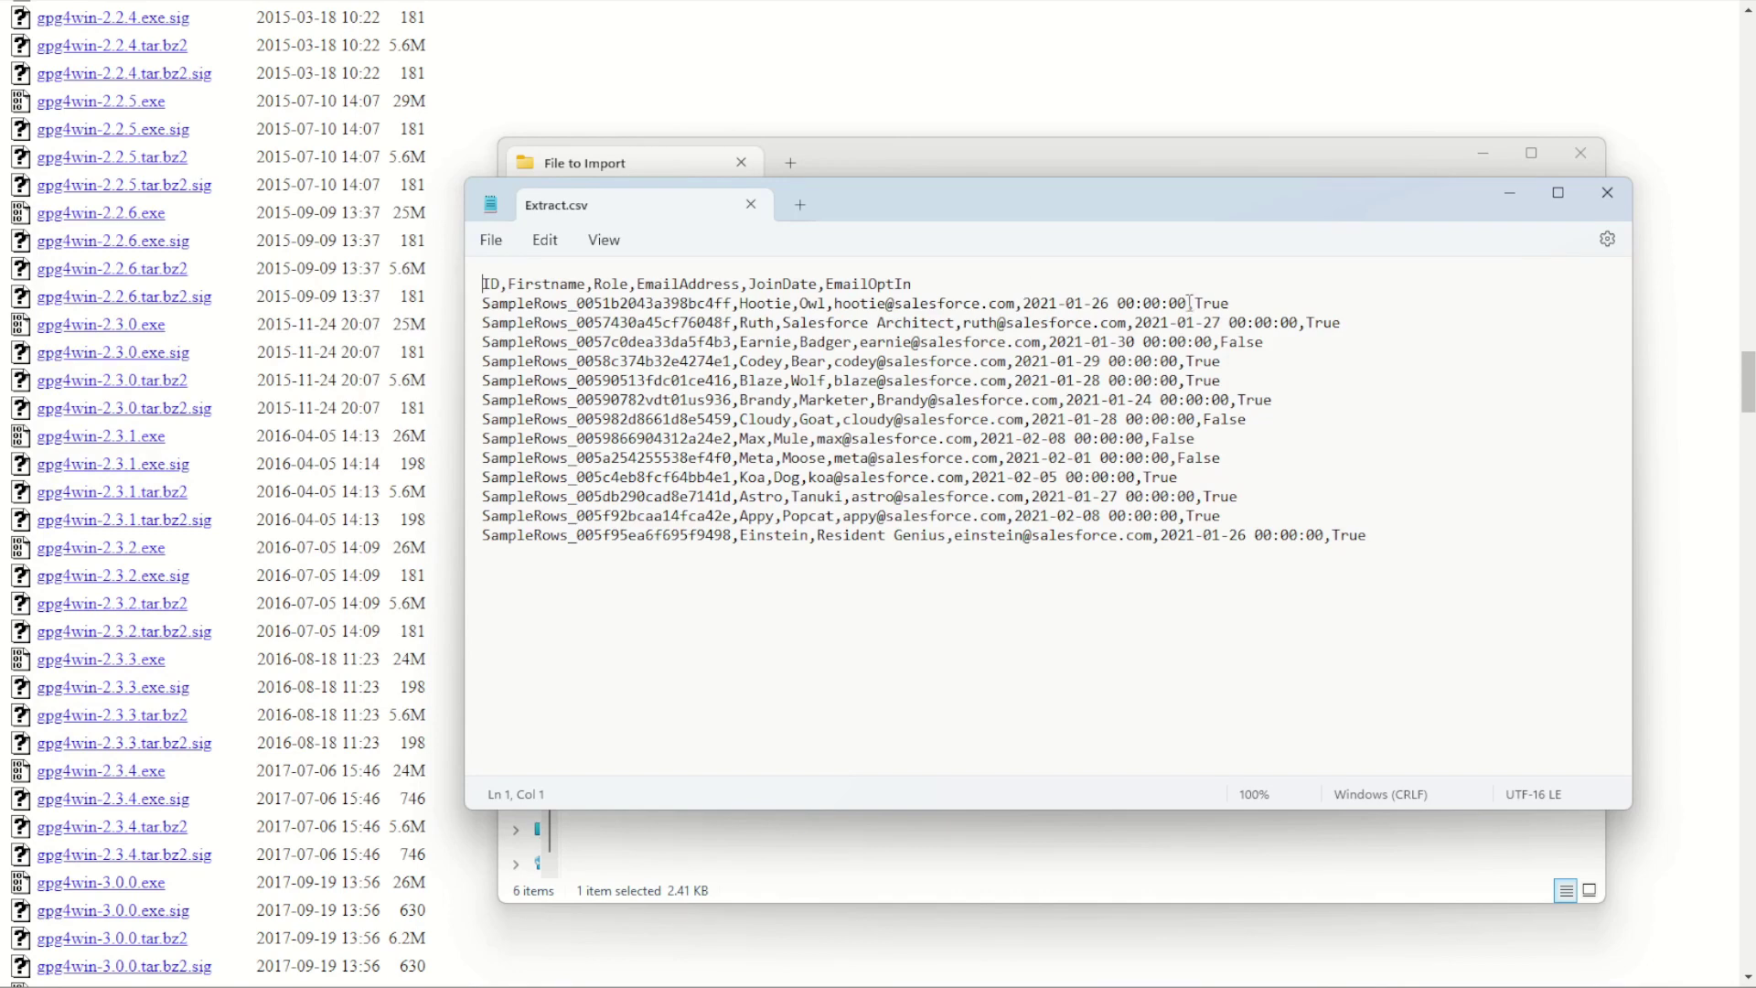
drag(1194, 304, 1233, 305)
click(1224, 380)
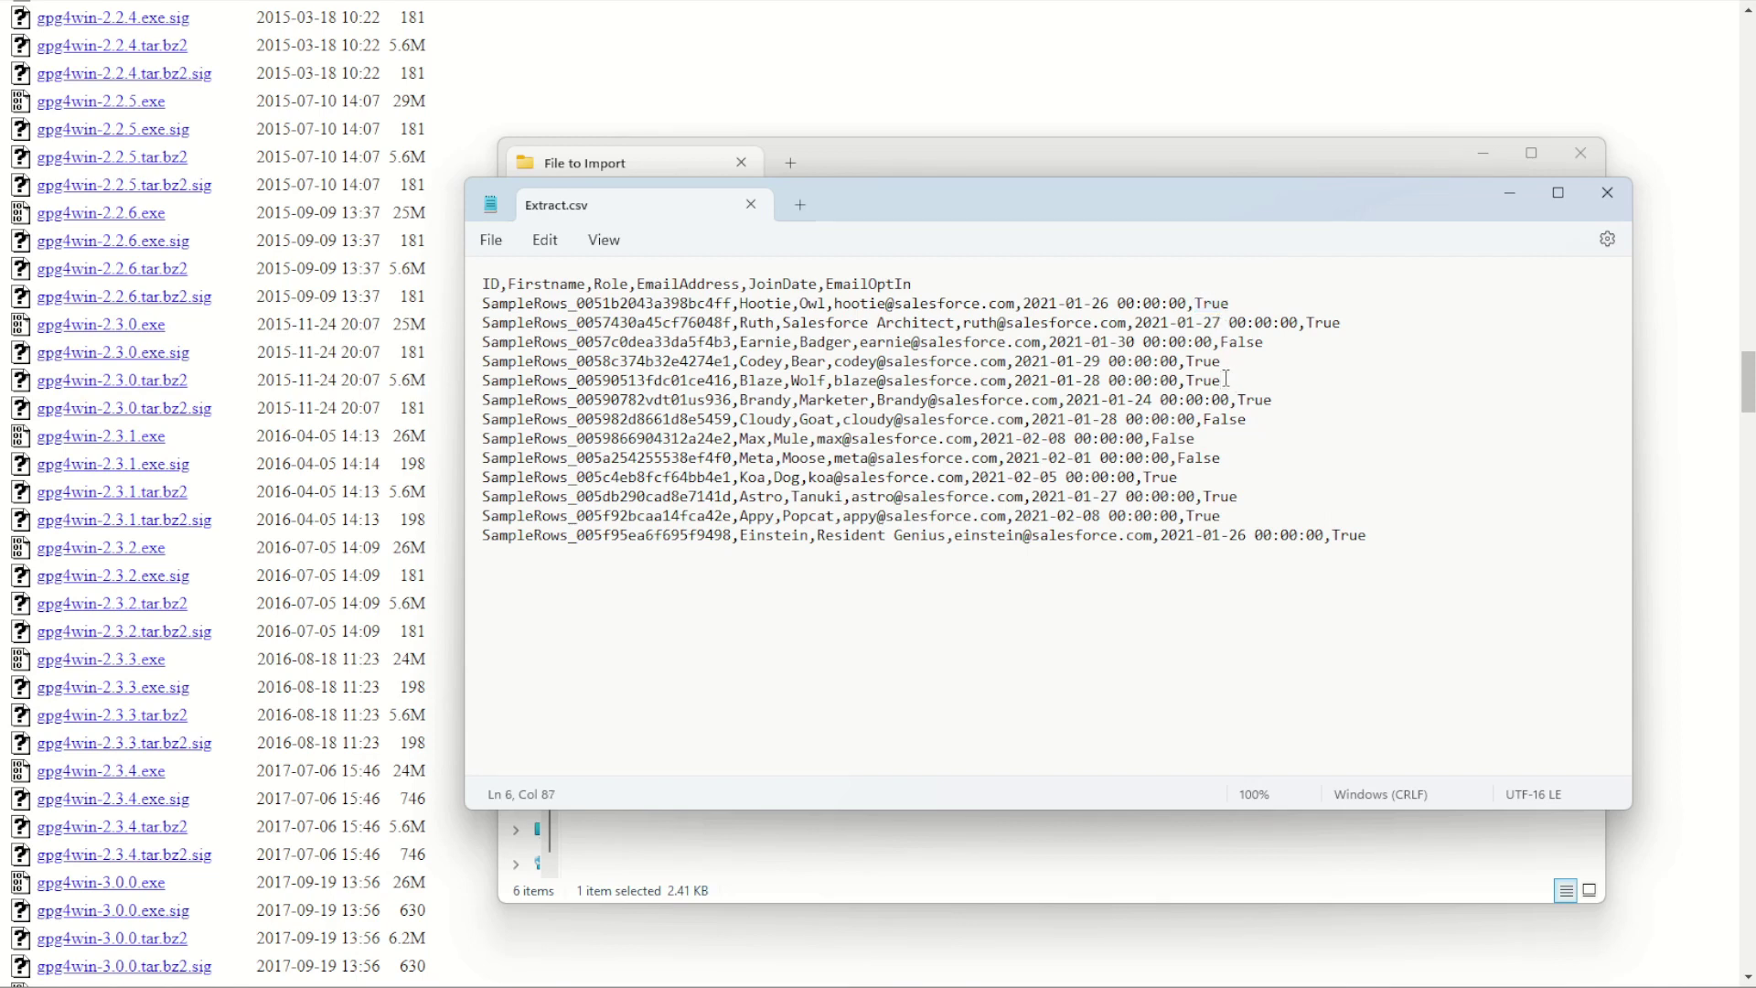